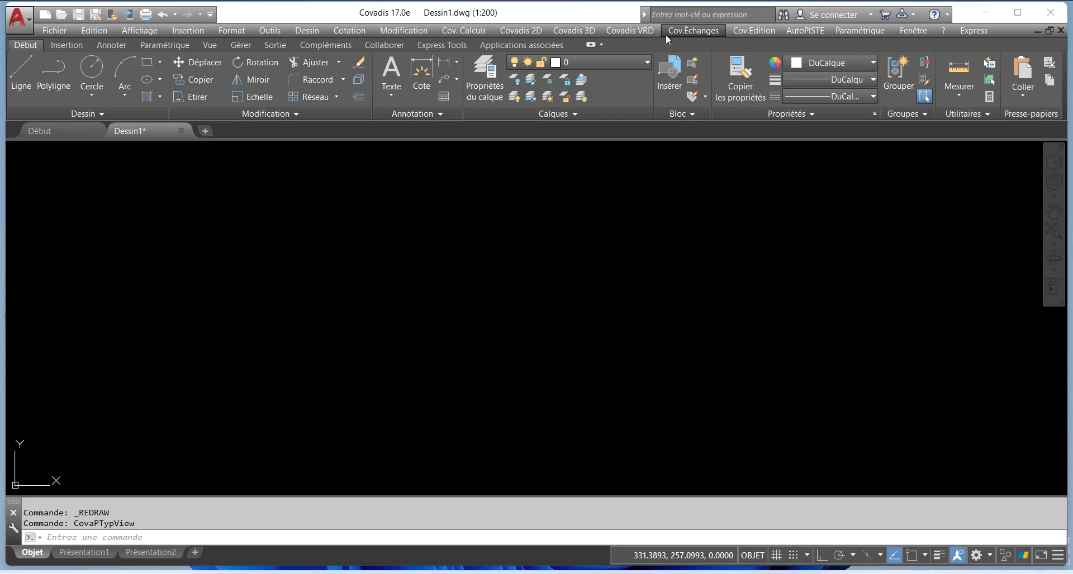
- Display the AutoPISTE toolbar and place it over the upper part of the drawing area
{"action": "left_click", "coordinate": [563, 34]}
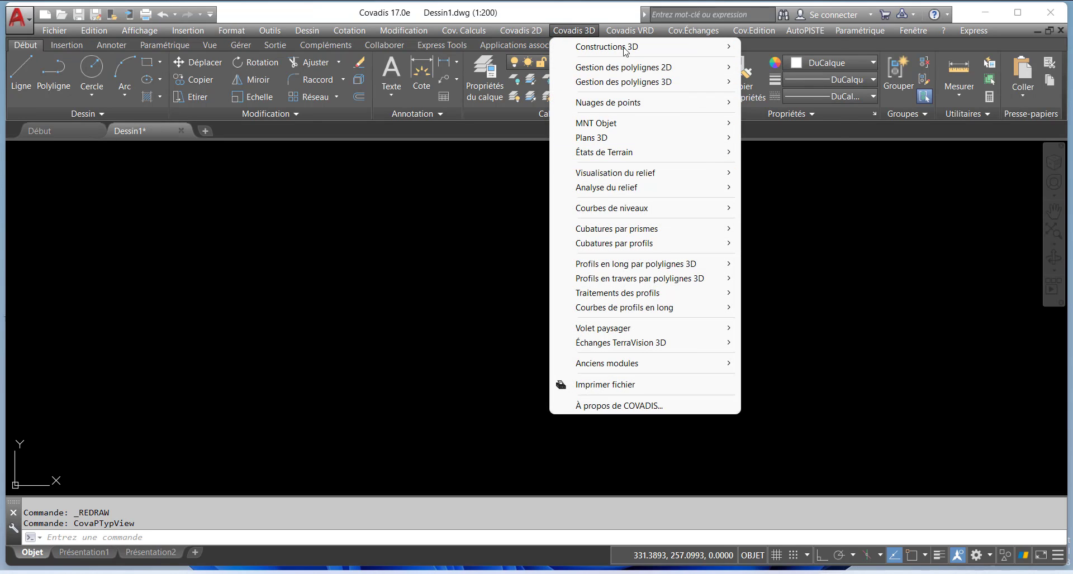
{"action": "mouse_move", "coordinate": [629, 35]}
{"action": "mouse_move", "coordinate": [727, 122]}
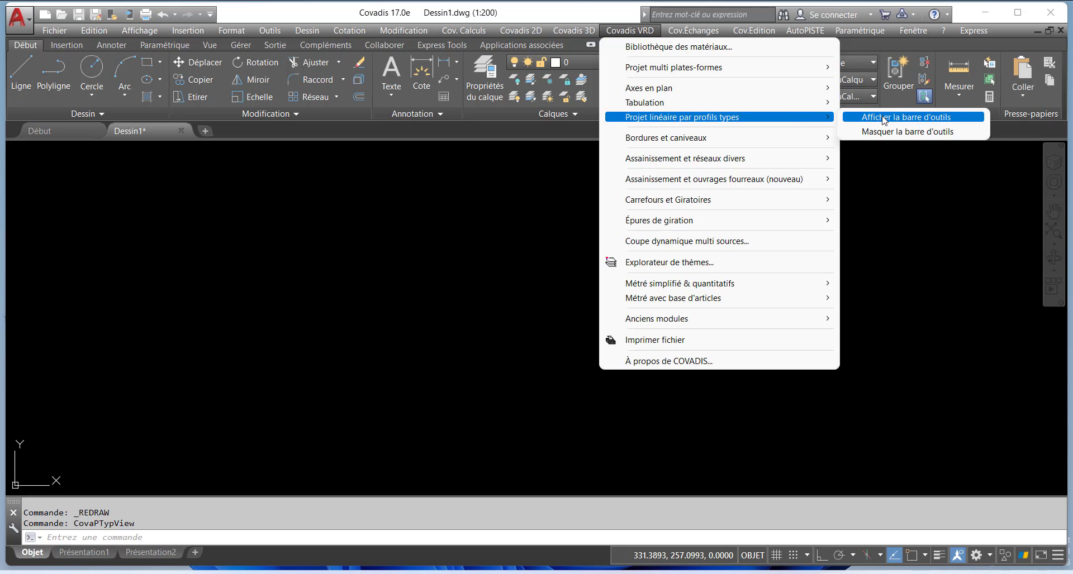
{"action": "mouse_move", "coordinate": [805, 30]}
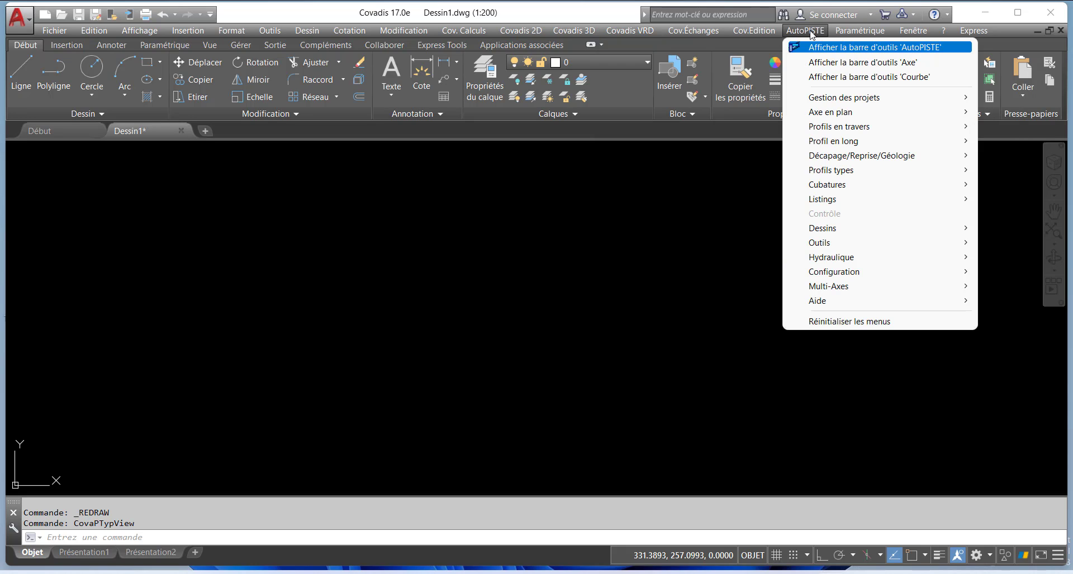
{"action": "left_click", "coordinate": [864, 51]}
{"action": "left_click_drag", "start_coordinate": [521, 240], "coordinate": [576, 173]}
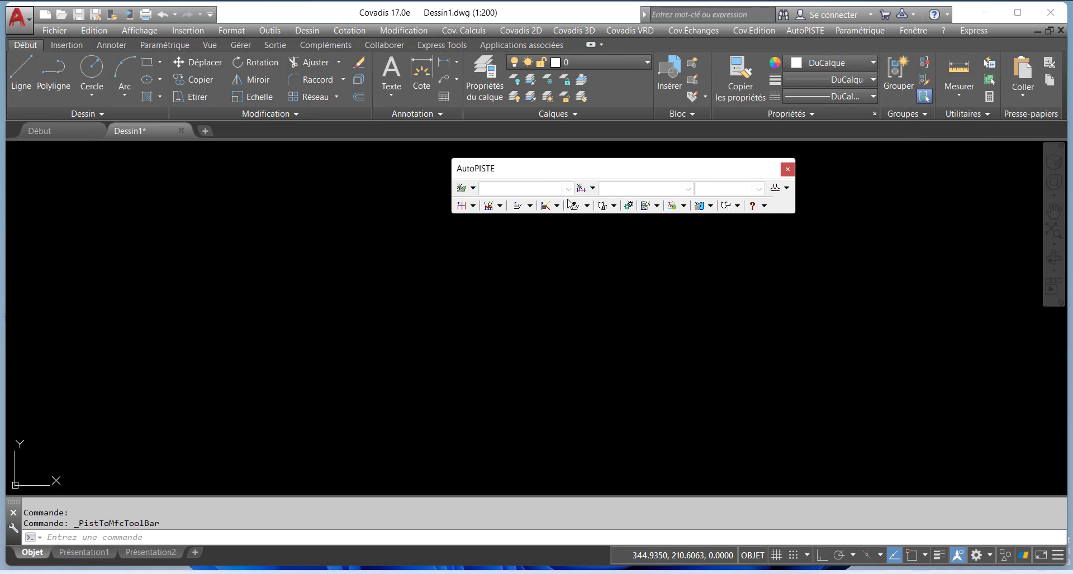
{"action": "left_click_drag", "start_coordinate": [606, 170], "coordinate": [594, 169]}
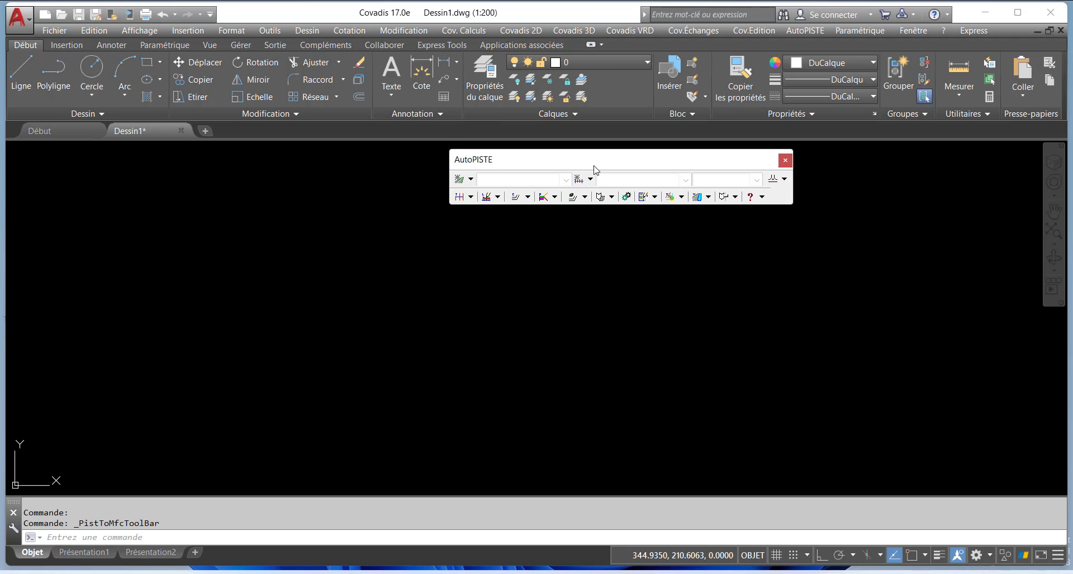
- Open the point-based typical profile creation (Création par points) and launch the Profil type assistant
{"action": "left_click", "coordinate": [555, 197]}
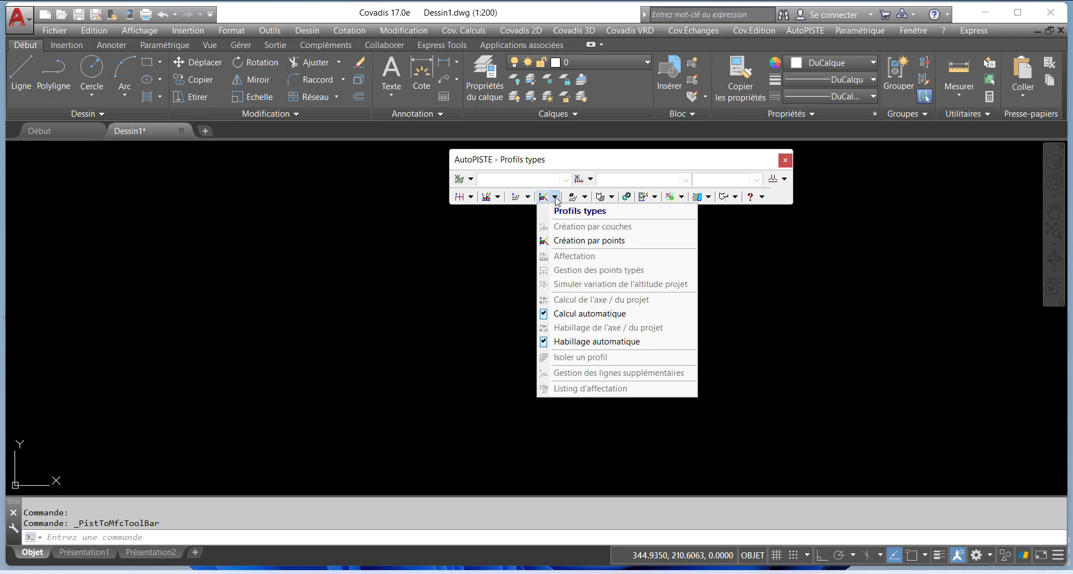
{"action": "left_click", "coordinate": [601, 241]}
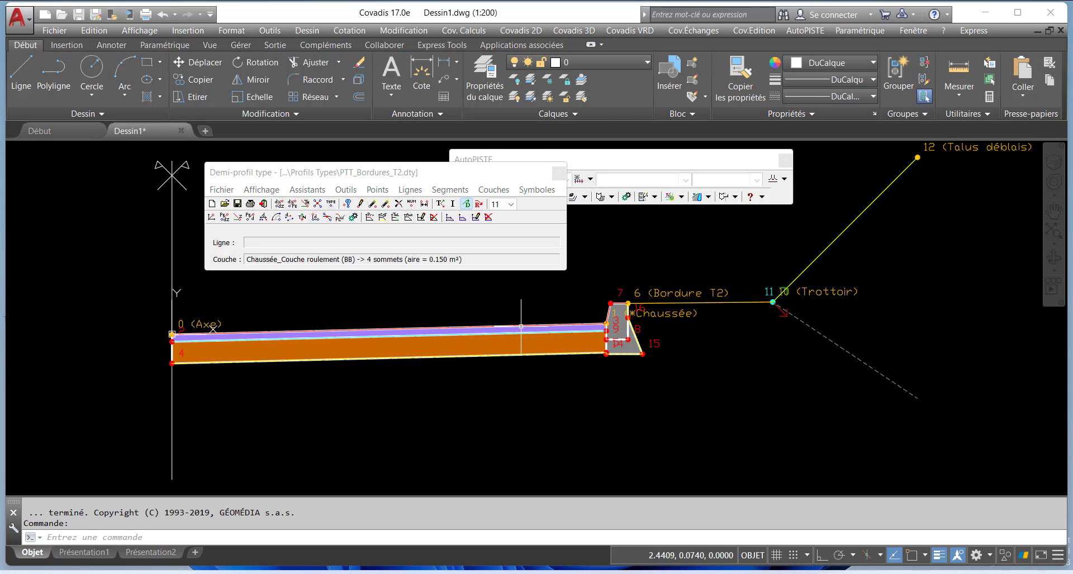
{"action": "scroll", "coordinate": [354, 371], "scroll_direction": "up", "scroll_amount": 2}
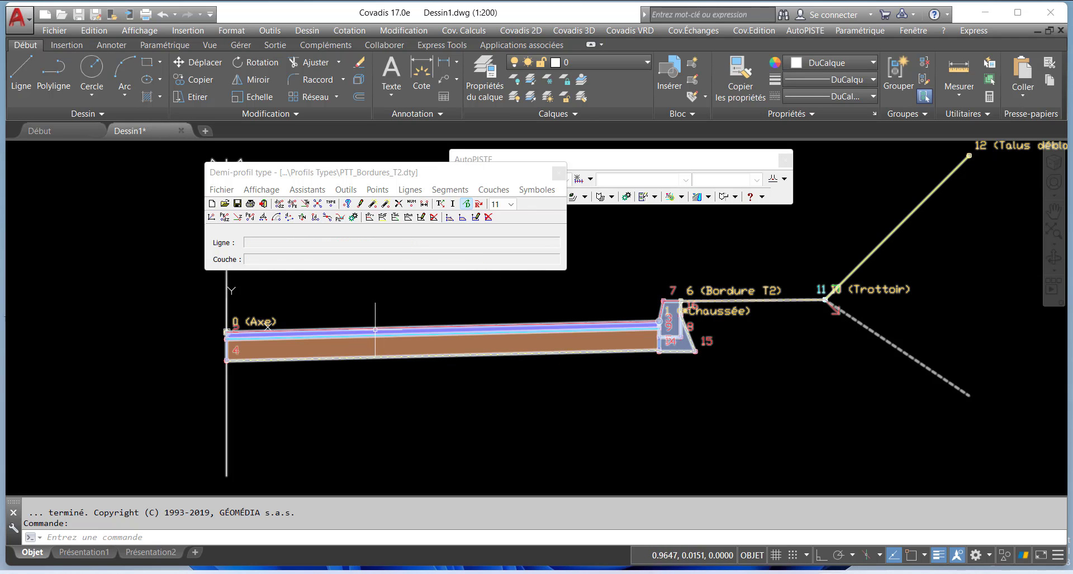
{"action": "left_click", "coordinate": [313, 191]}
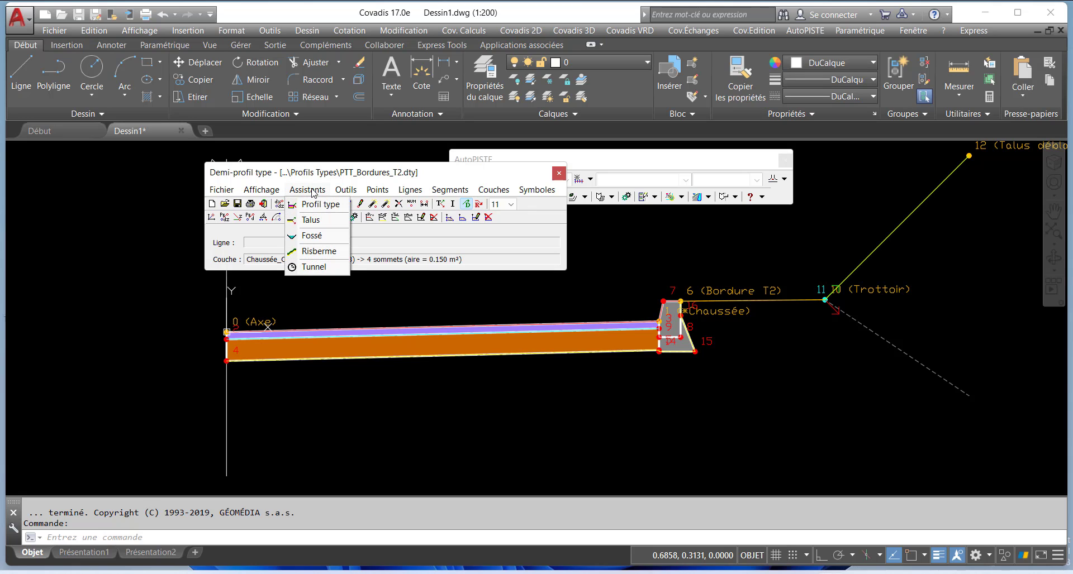
{"action": "left_click", "coordinate": [316, 204]}
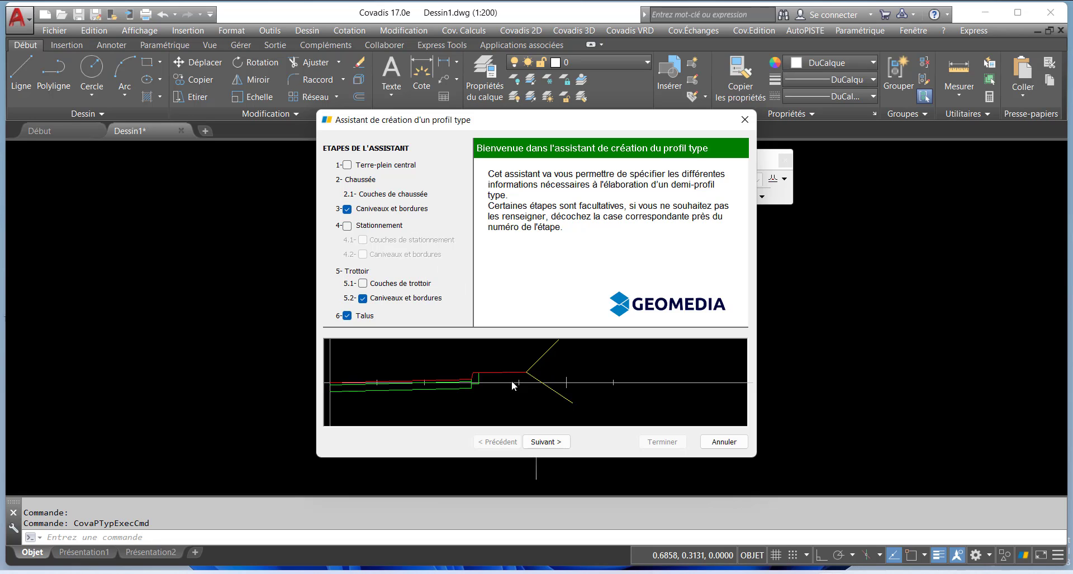
- Set the carriageway (Chaussée) width to 3.50 m and its crossfall to -2.50 %, and continue to the carriageway layers
{"action": "left_click", "coordinate": [359, 179]}
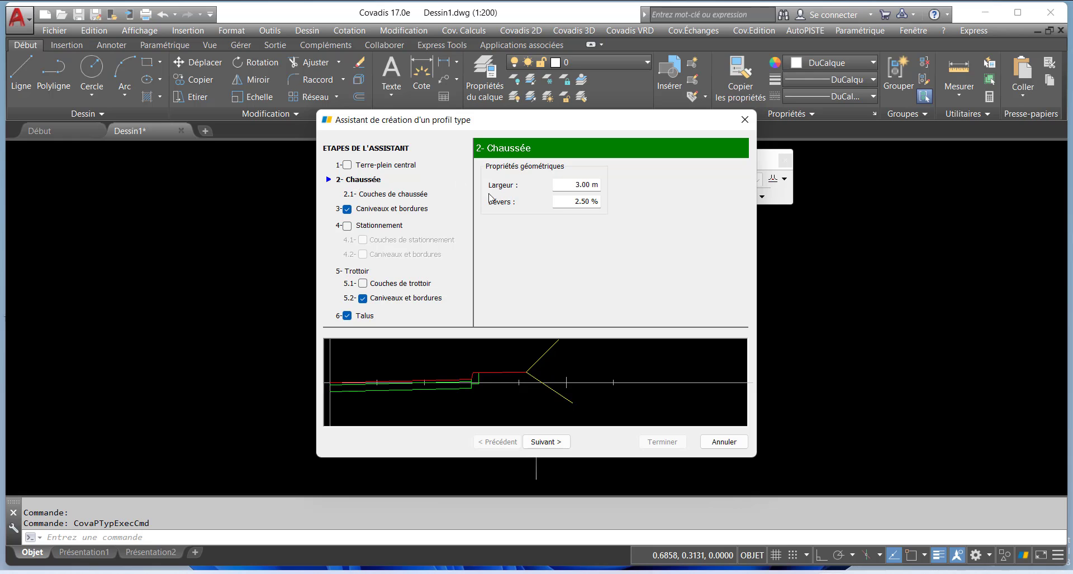
{"action": "left_click_drag", "start_coordinate": [566, 188], "coordinate": [638, 185]}
{"action": "type", "text": "3.5"}
{"action": "left_click", "coordinate": [573, 202]}
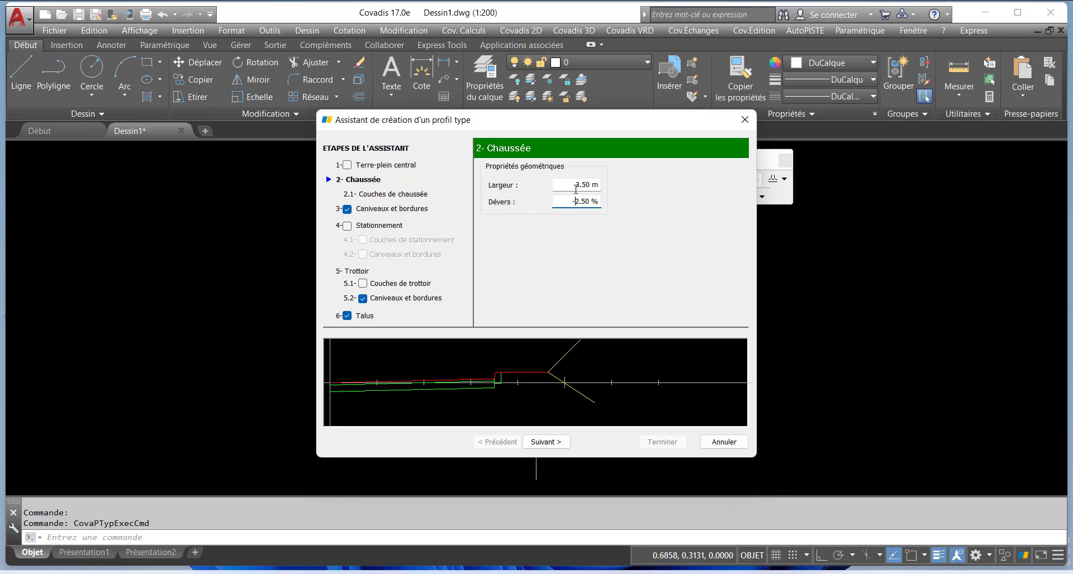
{"action": "left_click", "coordinate": [573, 185]}
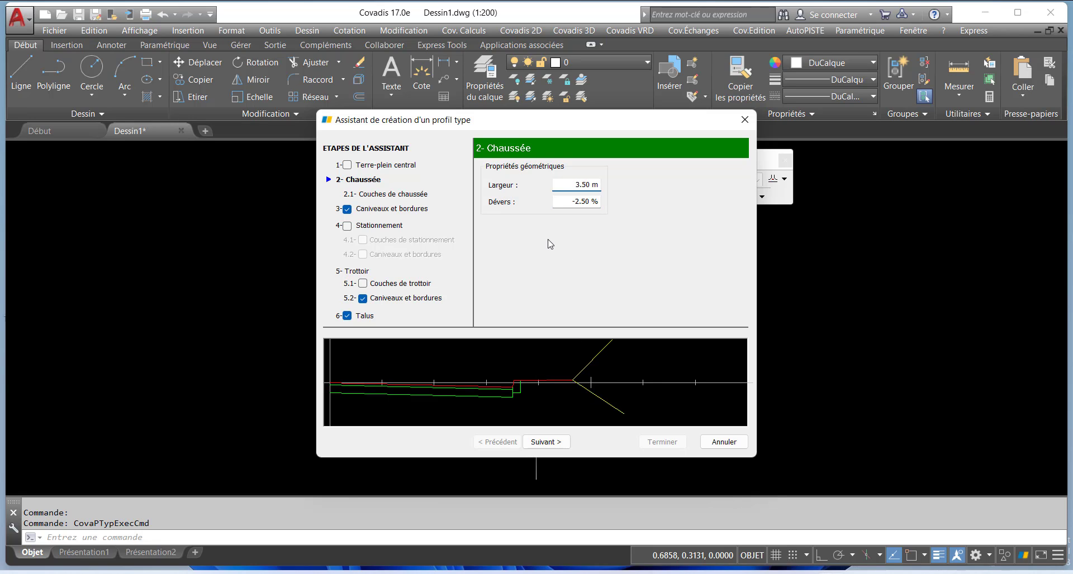
{"action": "left_click", "coordinate": [546, 441]}
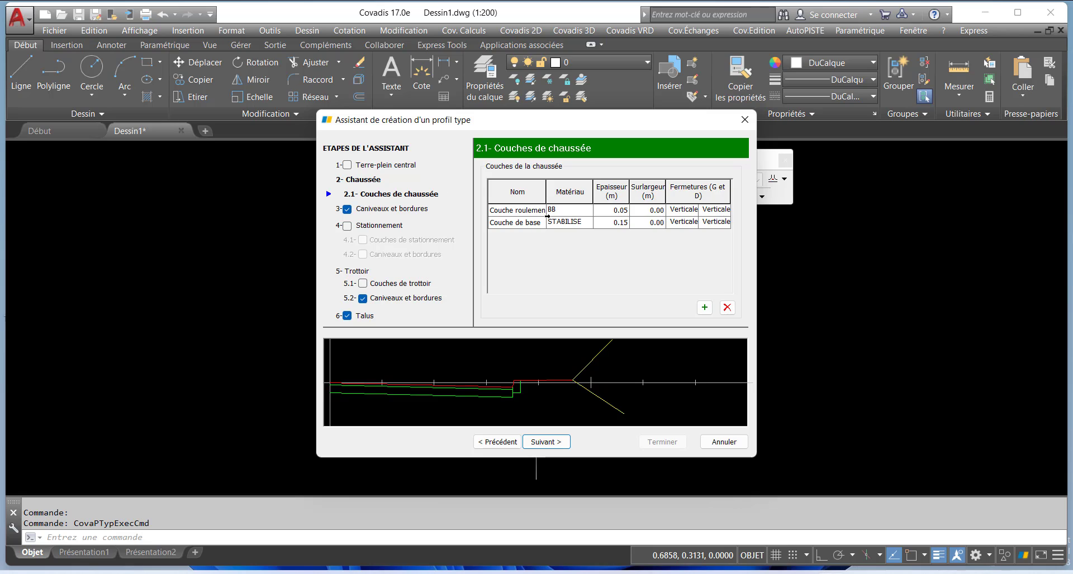
- Delete the default base layer and wearing course from the carriageway layers
{"action": "left_click", "coordinate": [289, 258]}
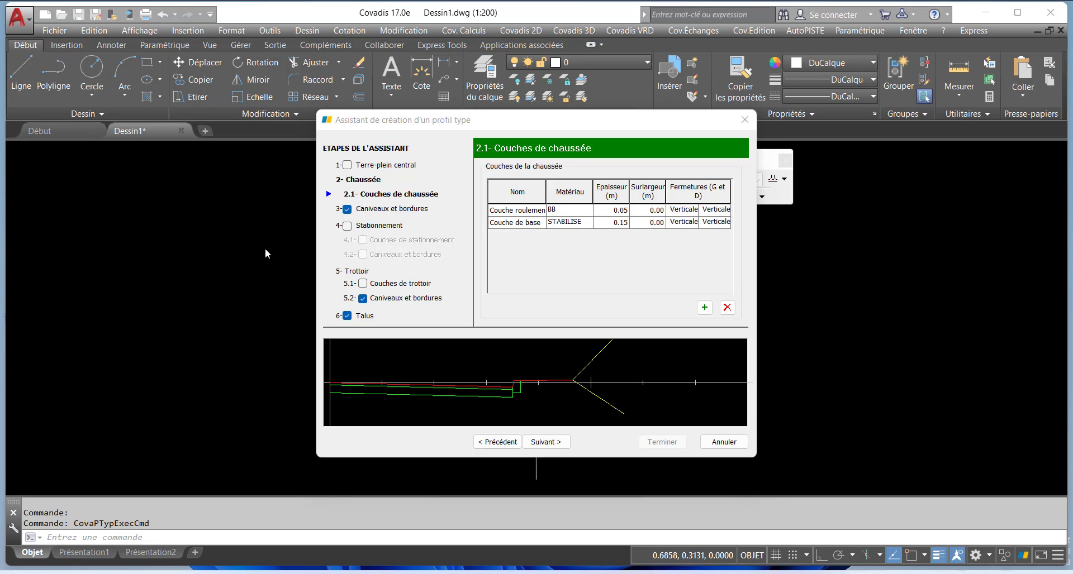
{"action": "left_click", "coordinate": [491, 210]}
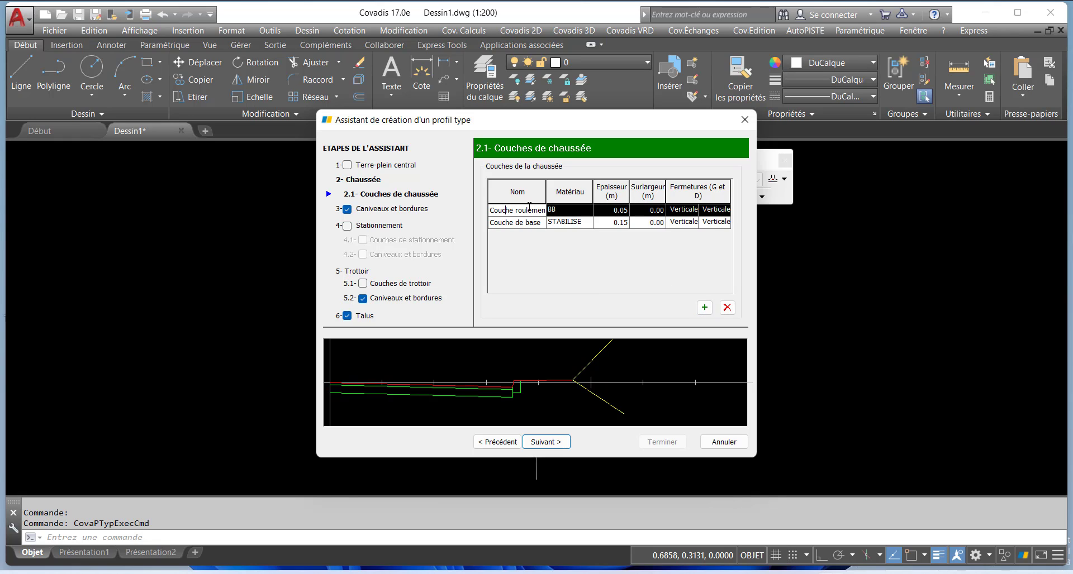
{"action": "left_click", "coordinate": [569, 213]}
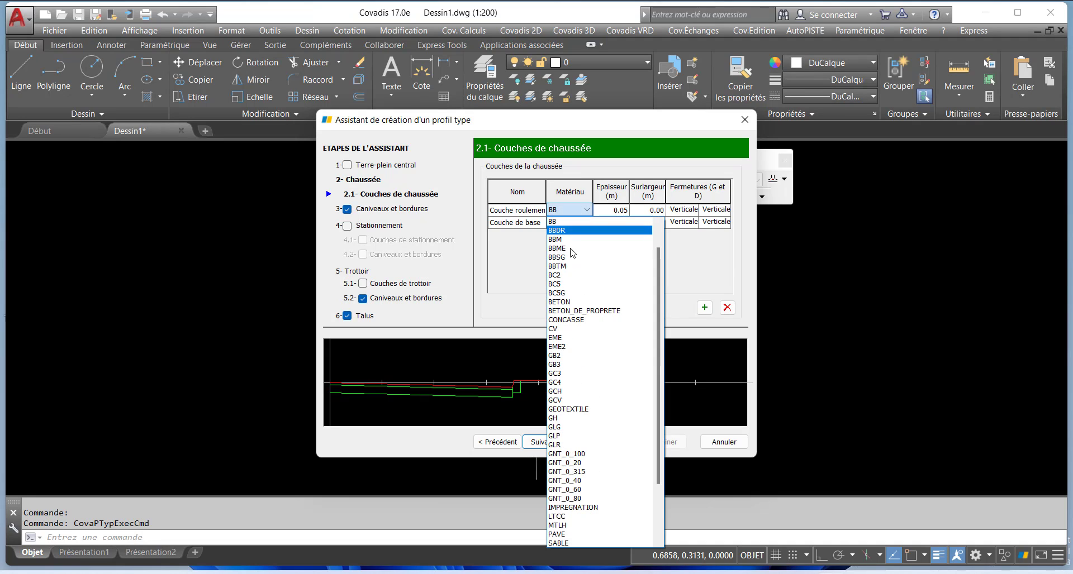
{"action": "key", "text": "Escape"}
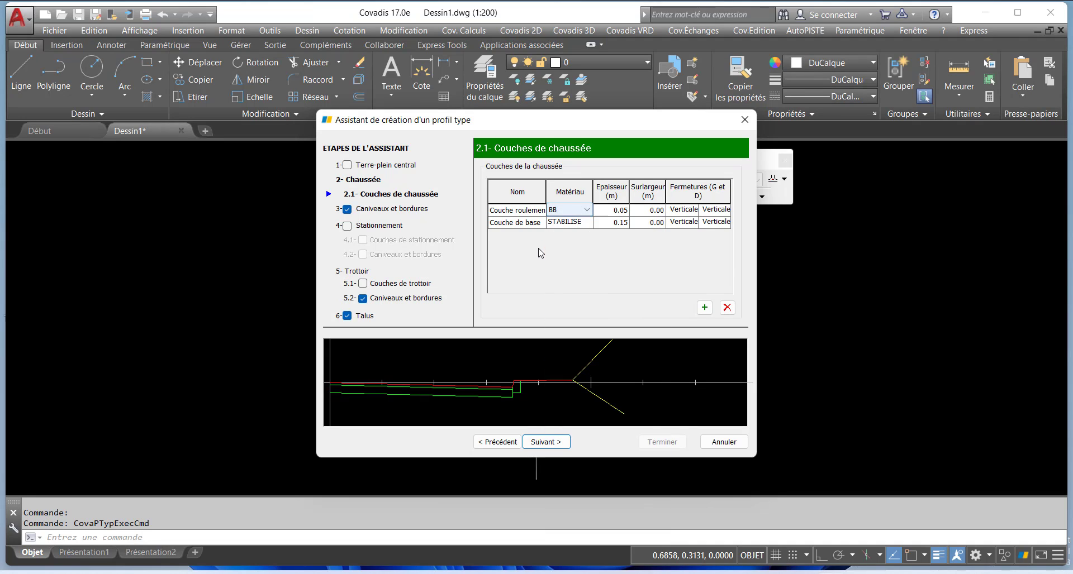
{"action": "left_click", "coordinate": [493, 223]}
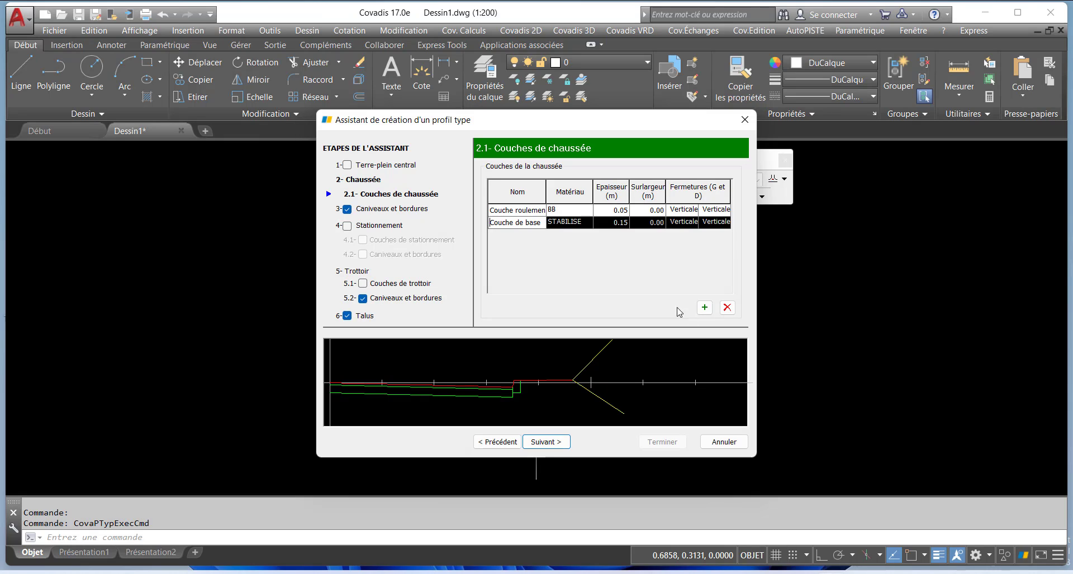
{"action": "left_click", "coordinate": [727, 308]}
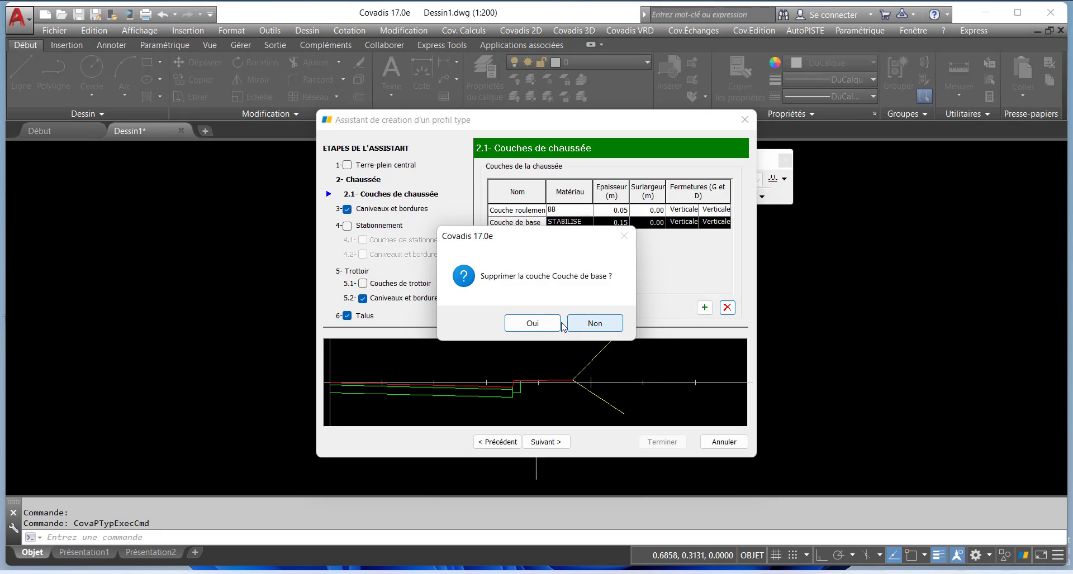
{"action": "left_click", "coordinate": [565, 353]}
{"action": "left_click", "coordinate": [727, 307]}
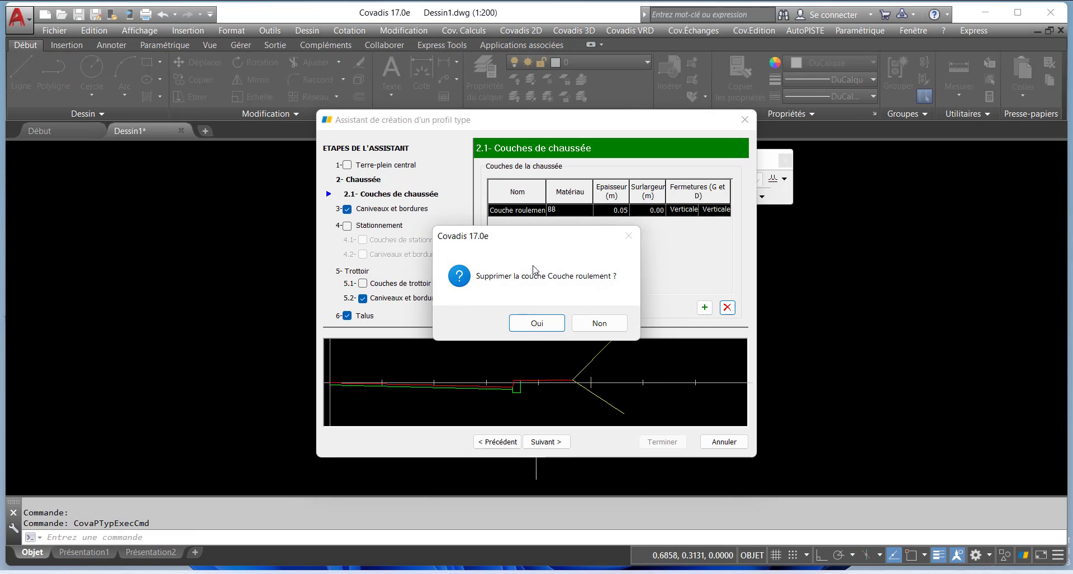
{"action": "left_click", "coordinate": [545, 323]}
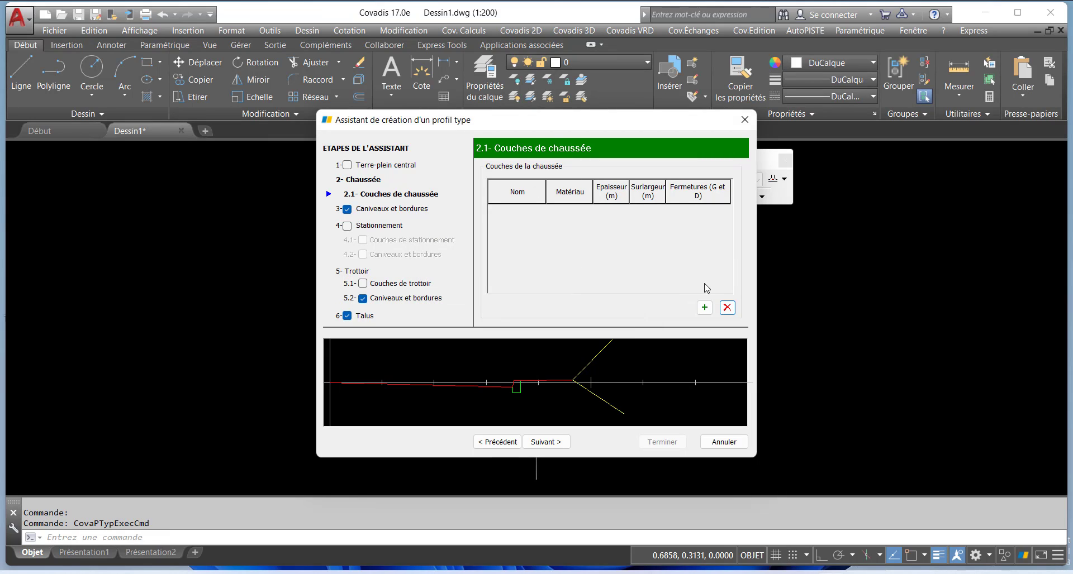
- Add a carriageway layer and name it "Couche de roulement"
{"action": "left_click", "coordinate": [702, 307]}
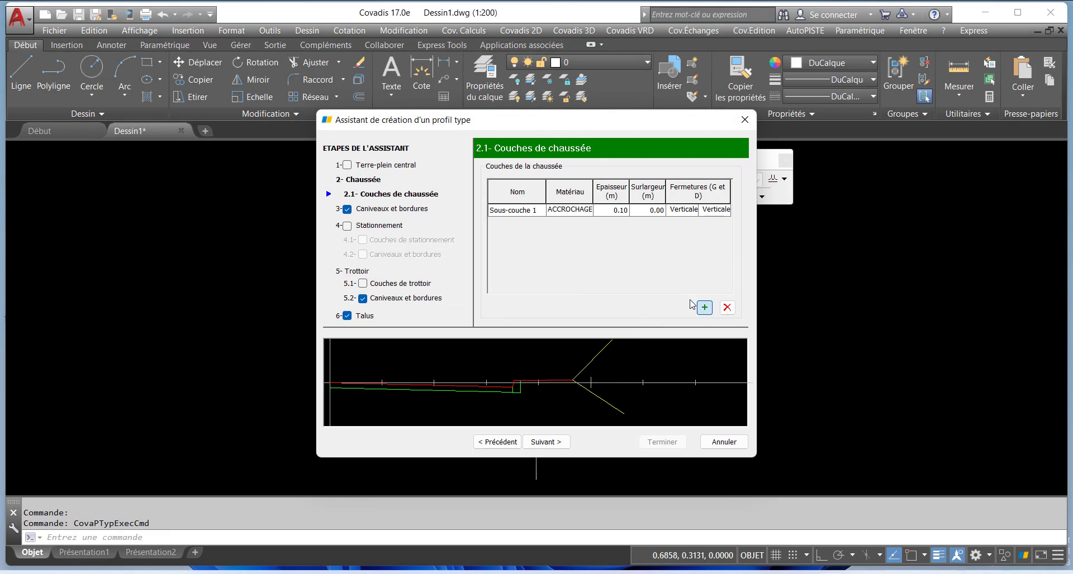
{"action": "left_click", "coordinate": [530, 210]}
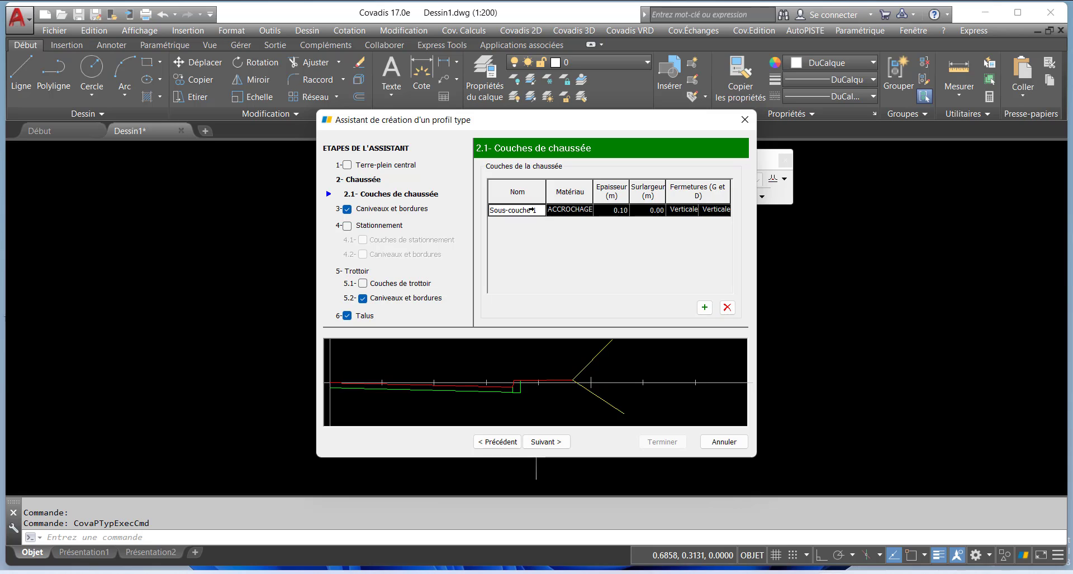
{"action": "double_click", "coordinate": [529, 210]}
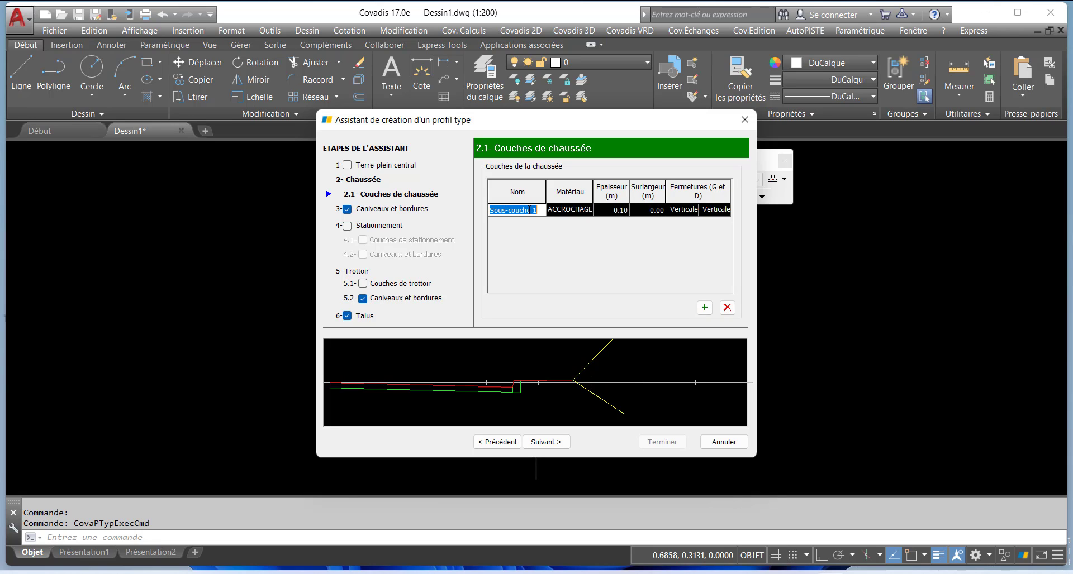
{"action": "type", "text": "Couche d"}
{"action": "type", "text": "e roulement"}
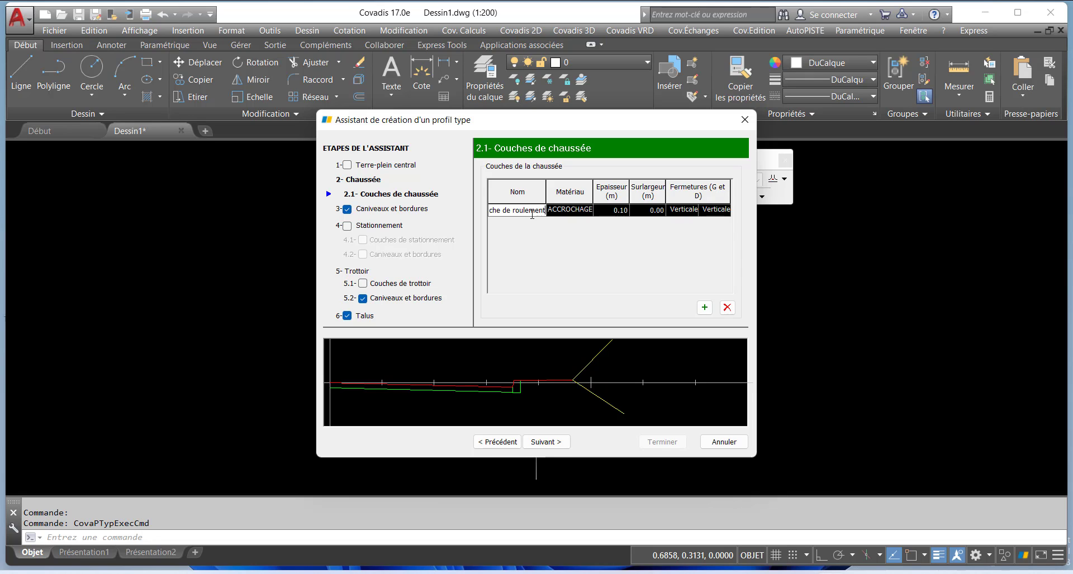
- Give the Couche de roulement layer the BB material and a thickness of 0.05 m
{"action": "left_click", "coordinate": [584, 215]}
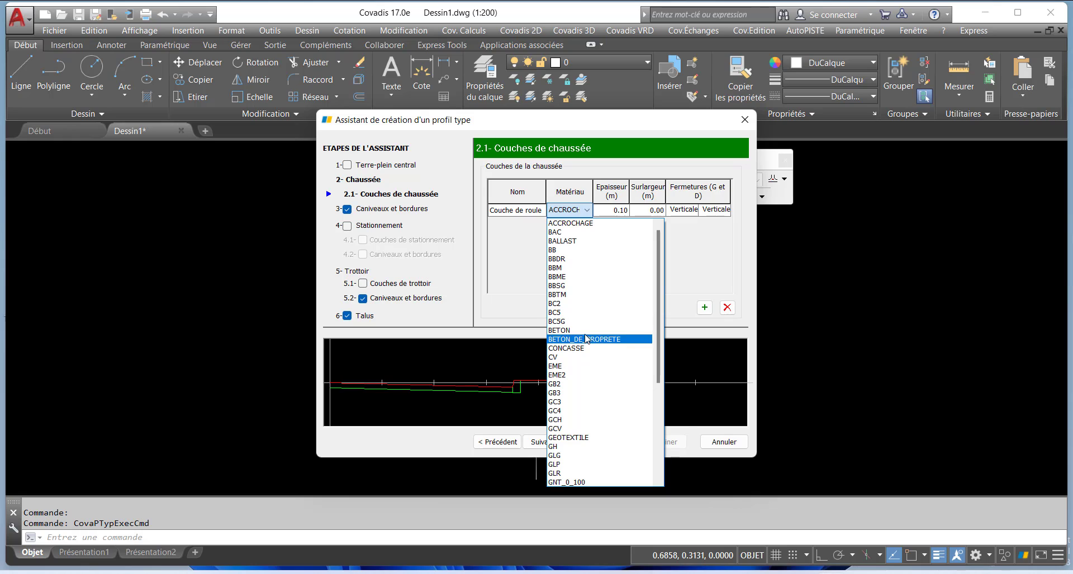
{"action": "left_click", "coordinate": [554, 249]}
{"action": "left_click", "coordinate": [617, 212]}
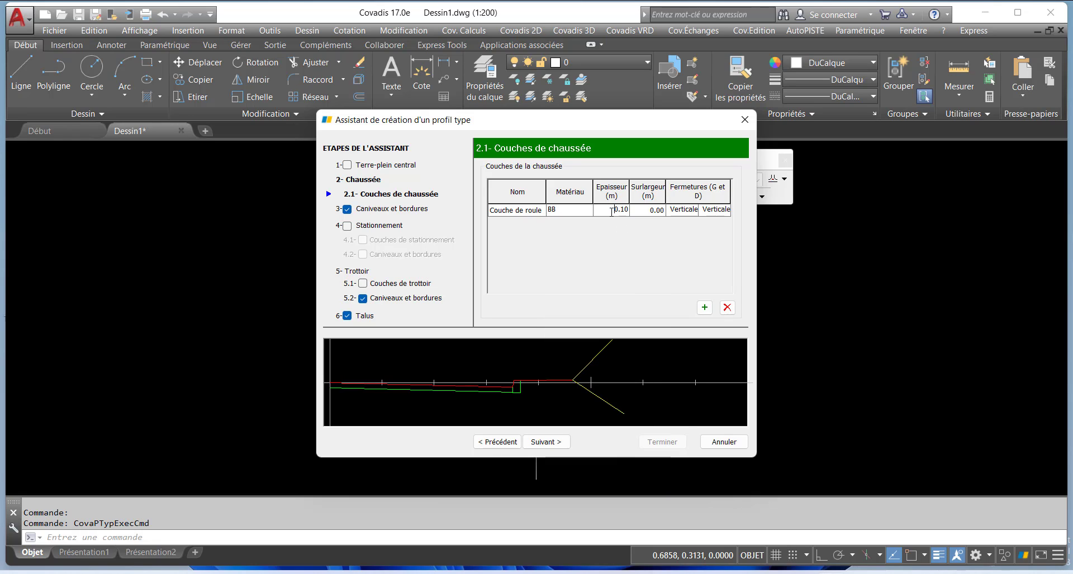
{"action": "left_click_drag", "start_coordinate": [632, 213], "coordinate": [633, 213]}
{"action": "type", "text": "0."}
{"action": "left_click", "coordinate": [685, 210]}
{"action": "left_click", "coordinate": [720, 214]}
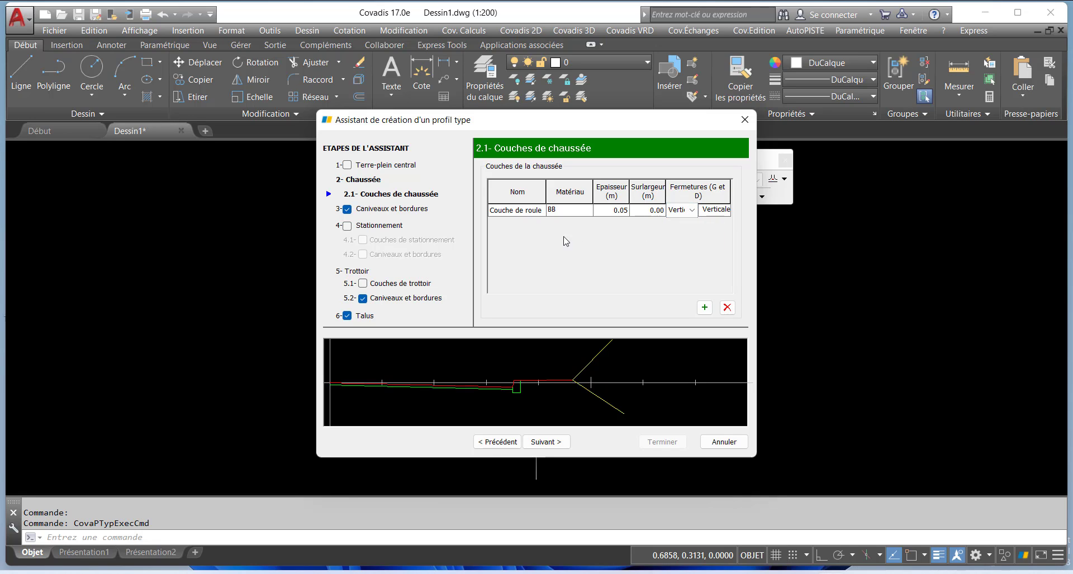
- Add a second carriageway layer and name it "Couche de base"
{"action": "left_click", "coordinate": [704, 307]}
{"action": "left_click", "coordinate": [507, 223]}
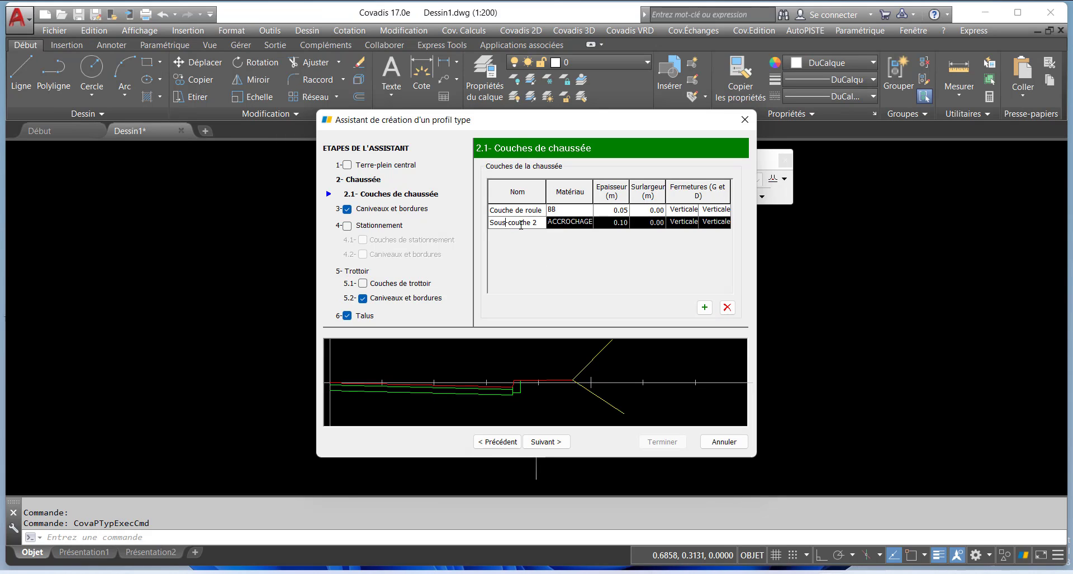
{"action": "left_click_drag", "start_coordinate": [542, 221], "coordinate": [447, 225]}
{"action": "type", "text": "Couche de base"}
- Give the Couche de base layer the GNT_0_315 material and a thickness of 0.12 m
{"action": "left_click", "coordinate": [583, 228]}
{"action": "left_click", "coordinate": [584, 223]}
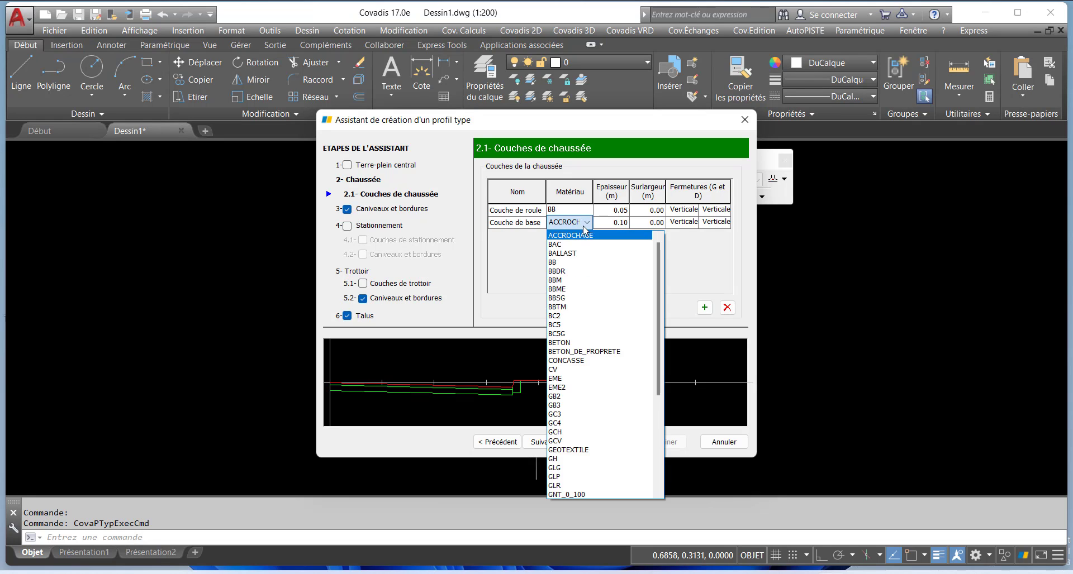
{"action": "scroll", "coordinate": [575, 443], "scroll_direction": "down", "scroll_amount": 2}
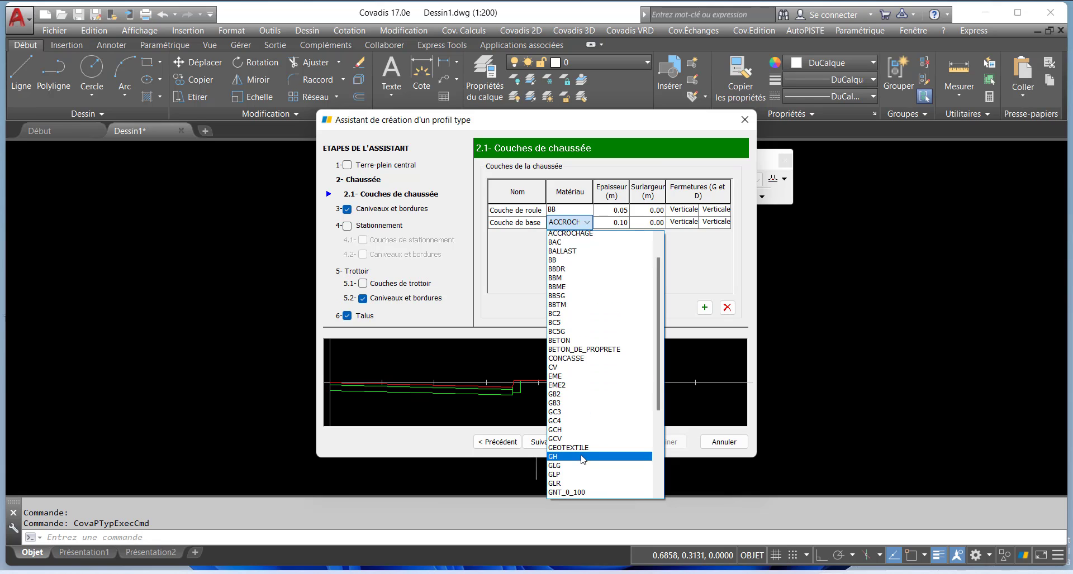
{"action": "left_click", "coordinate": [573, 459]}
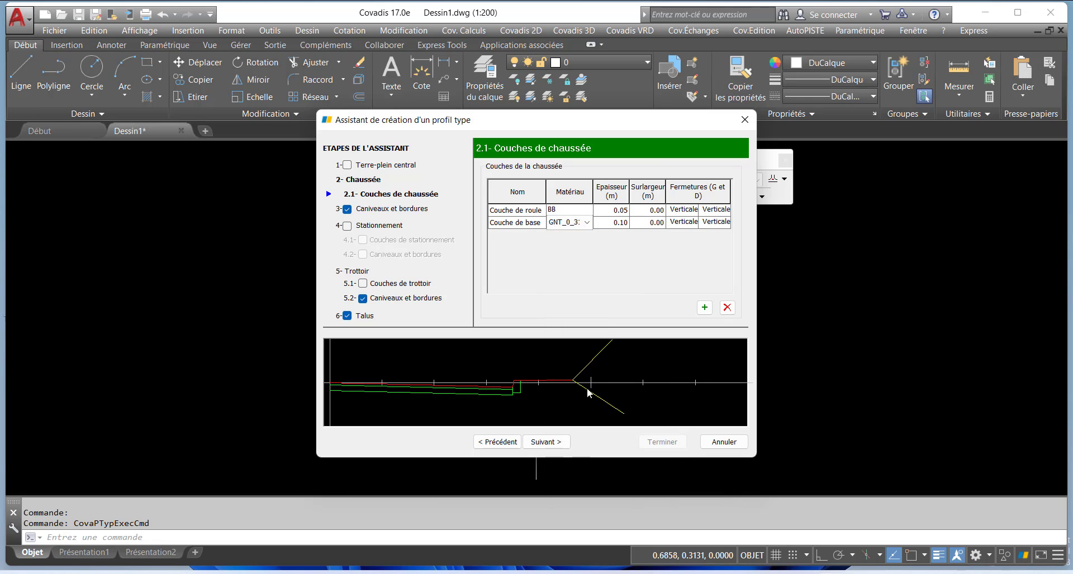
{"action": "left_click", "coordinate": [620, 222]}
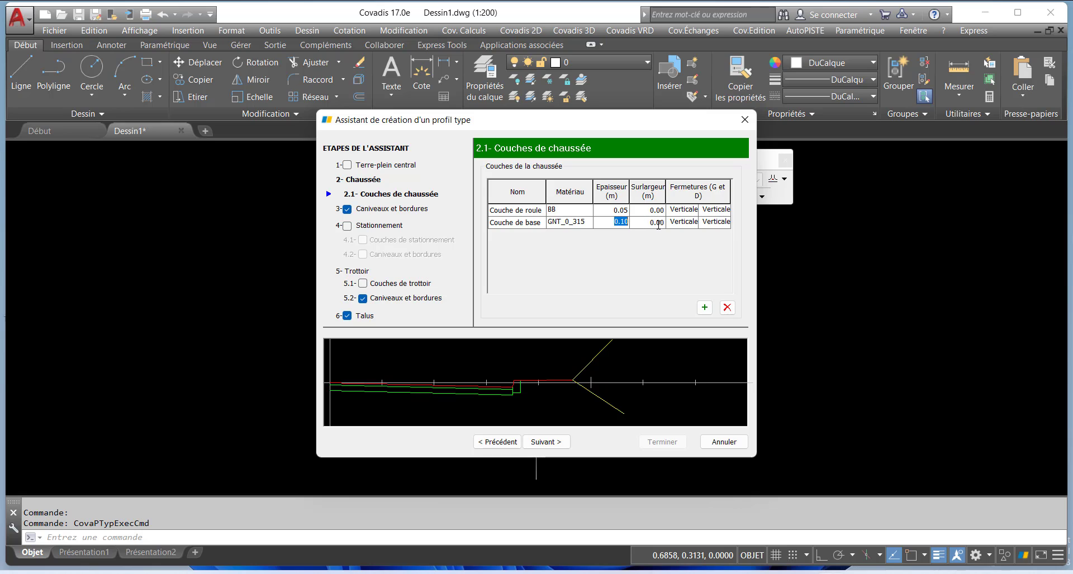
{"action": "type", "text": "0.12"}
{"action": "key", "text": "Return"}
- Add a third carriageway layer and name it "Couche de fondation"
{"action": "left_click", "coordinate": [704, 307]}
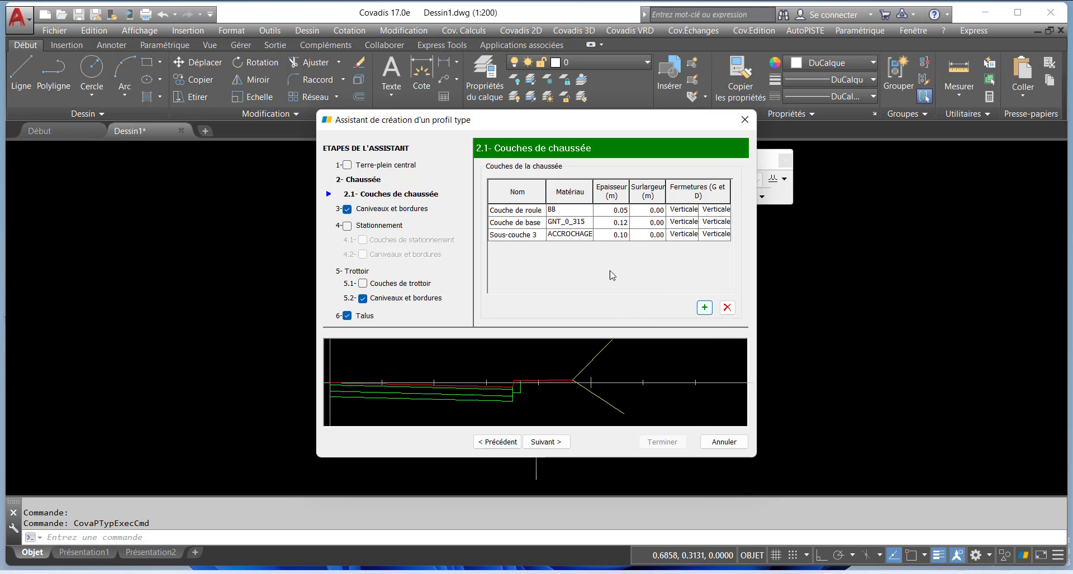
{"action": "left_click", "coordinate": [507, 236]}
{"action": "left_click", "coordinate": [510, 236]}
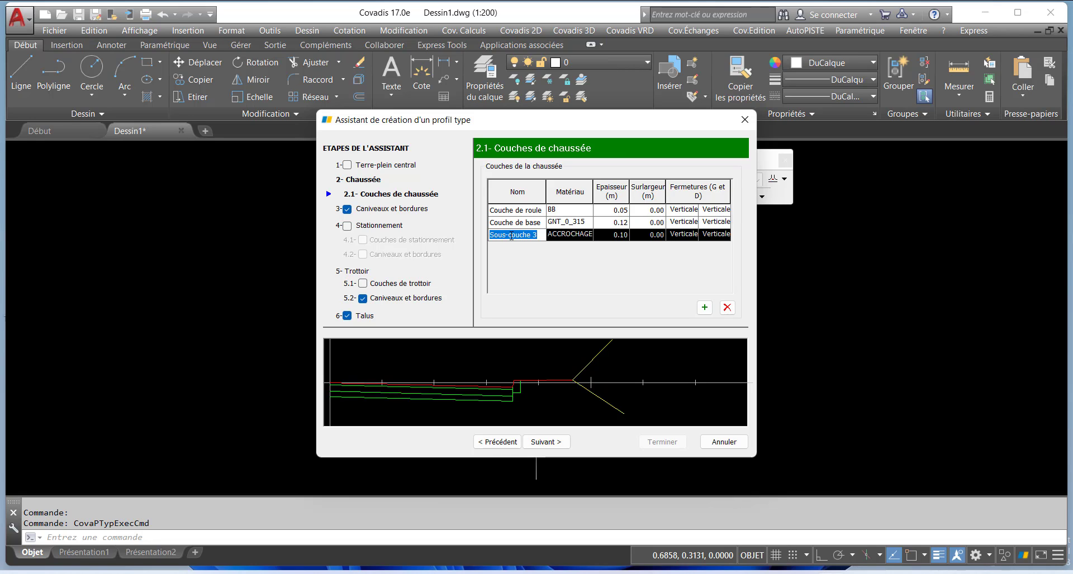
{"action": "type", "text": "Co"}
{"action": "type", "text": "uche de fondation"}
- Give the carriageway's Couche de fondation layer the STABILISE material and enter its thickness
{"action": "left_click", "coordinate": [567, 238]}
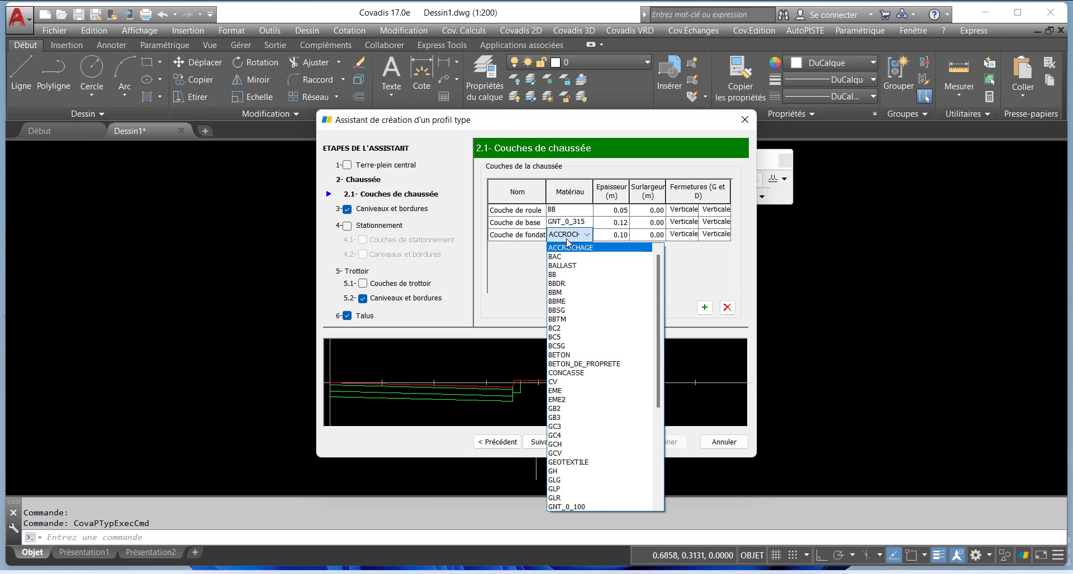
{"action": "scroll", "coordinate": [632, 368], "scroll_direction": "down", "scroll_amount": 2}
{"action": "scroll", "coordinate": [632, 369], "scroll_direction": "down", "scroll_amount": 5}
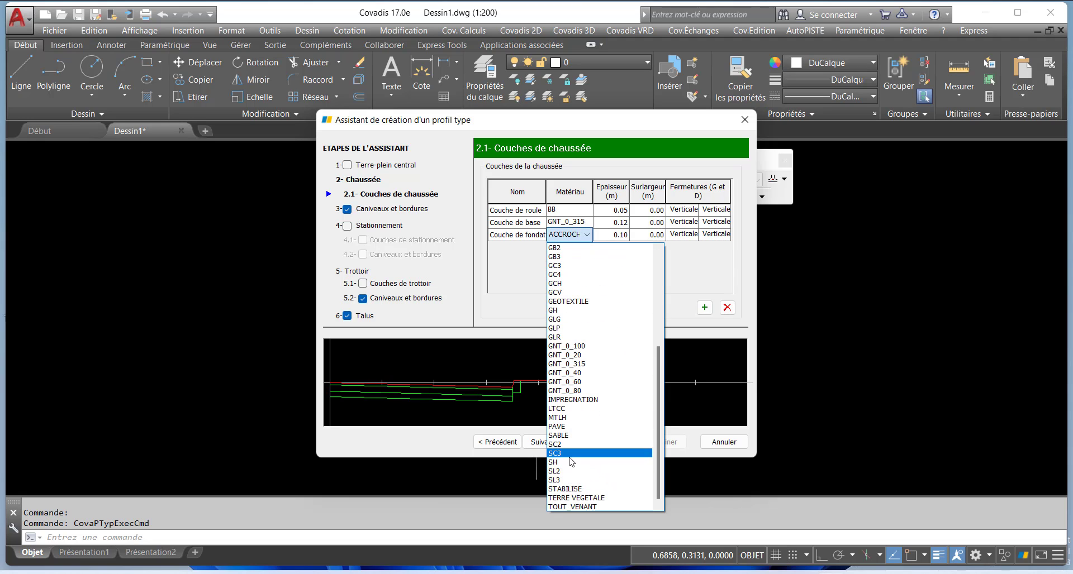
{"action": "left_click", "coordinate": [572, 489]}
{"action": "left_click", "coordinate": [613, 235]}
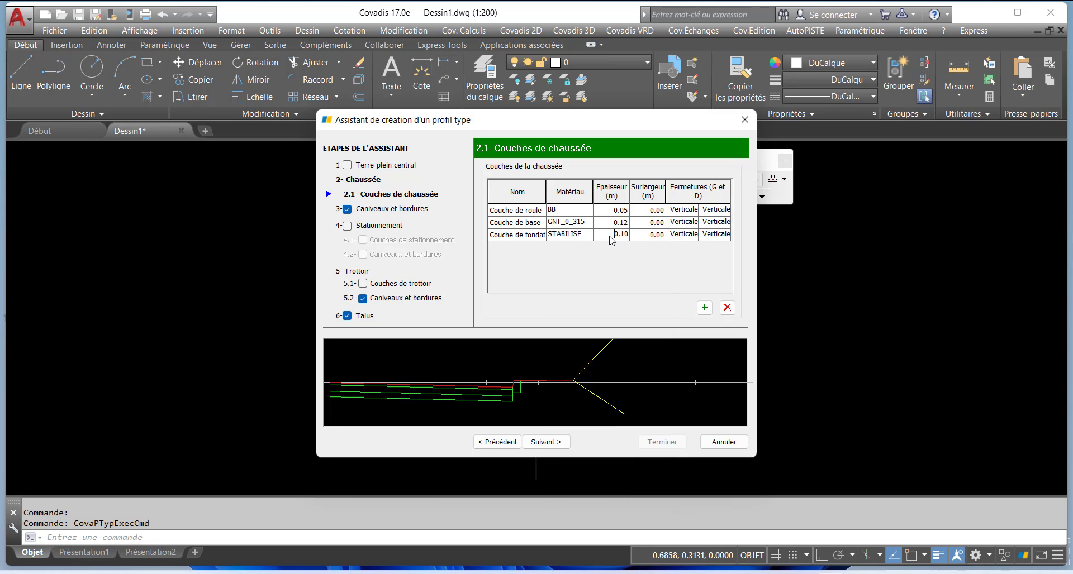
{"action": "type", "text": "0."}
- Disable the carriageway's Caniveaux et bordures, and enable Stationnement with its Couches de stationnement and Caniveaux et bordures
{"action": "left_click", "coordinate": [545, 442]}
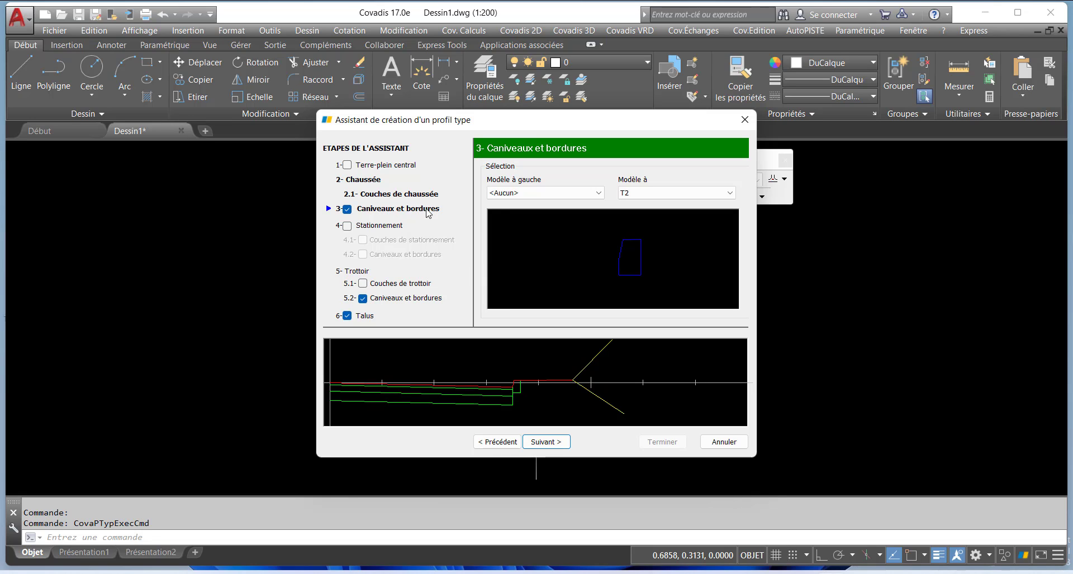
{"action": "left_click", "coordinate": [347, 210]}
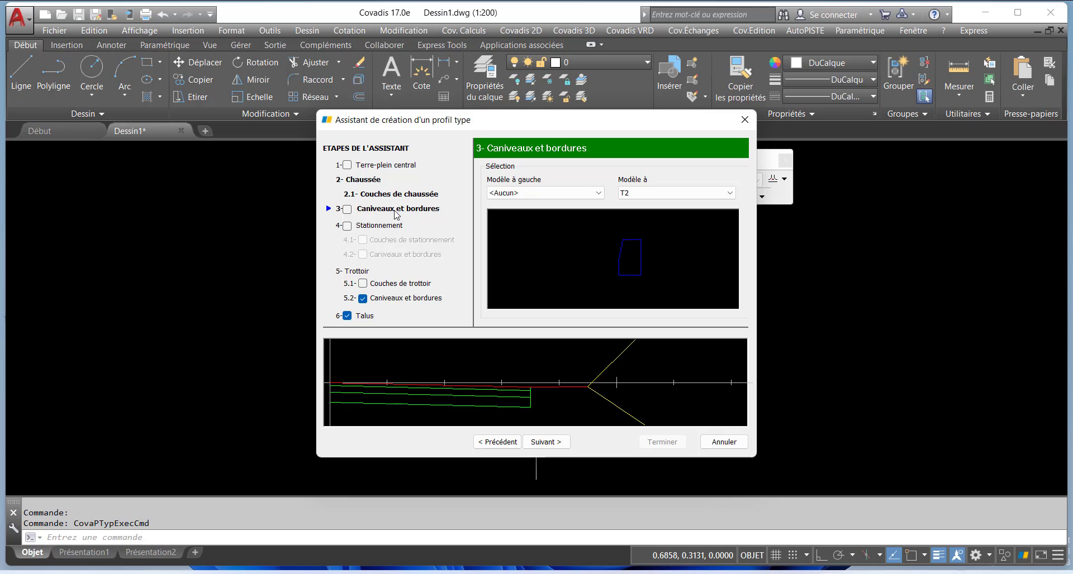
{"action": "left_click", "coordinate": [350, 227]}
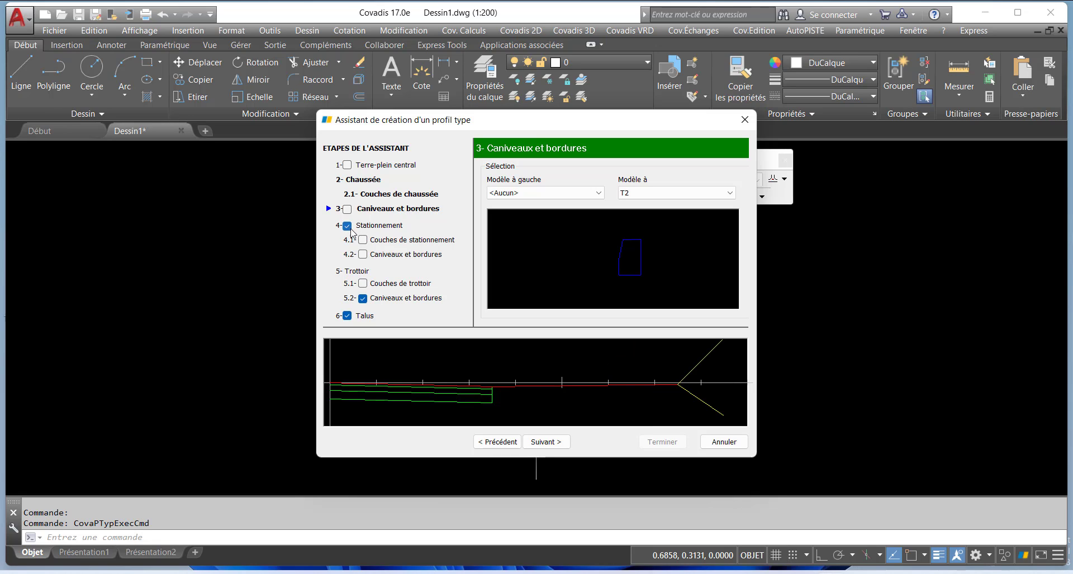
{"action": "left_click", "coordinate": [260, 249]}
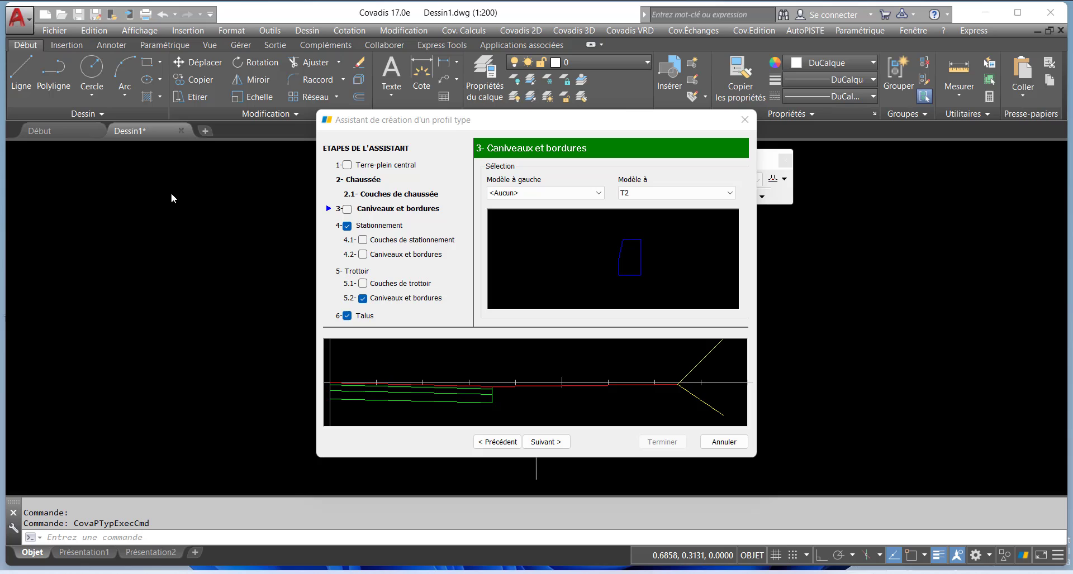
{"action": "left_click", "coordinate": [363, 241]}
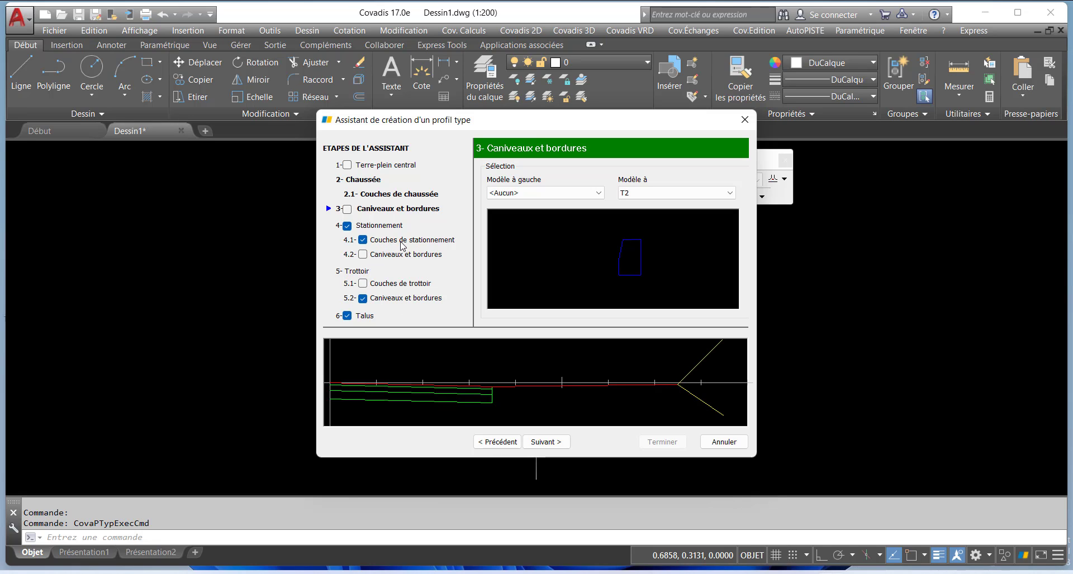
{"action": "left_click", "coordinate": [363, 255]}
- Set the Stationnement strip's width to 1 m and its slope to -2.5 %
{"action": "left_click", "coordinate": [545, 443]}
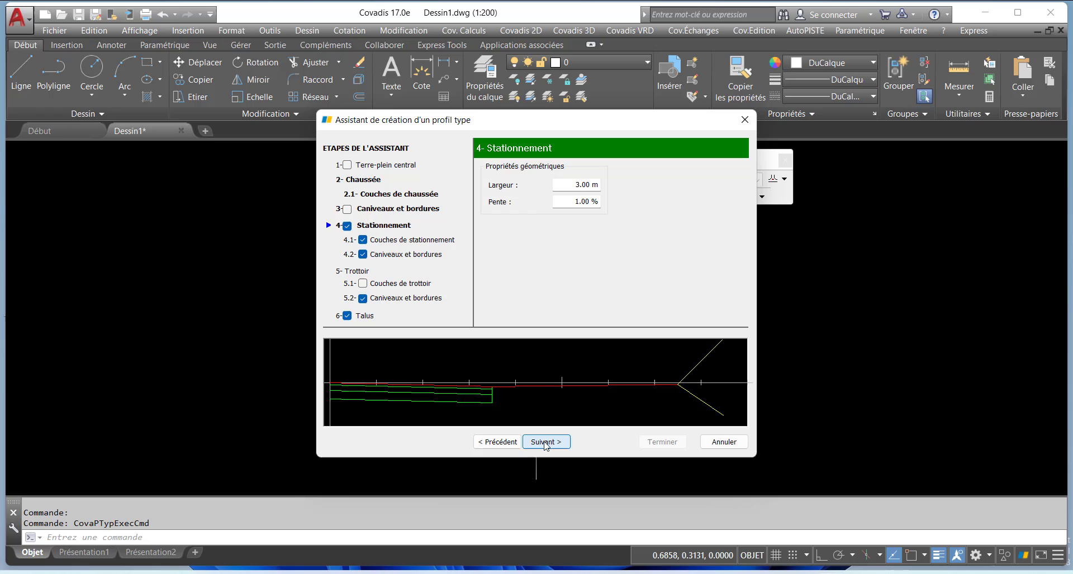
{"action": "double_click", "coordinate": [567, 184]}
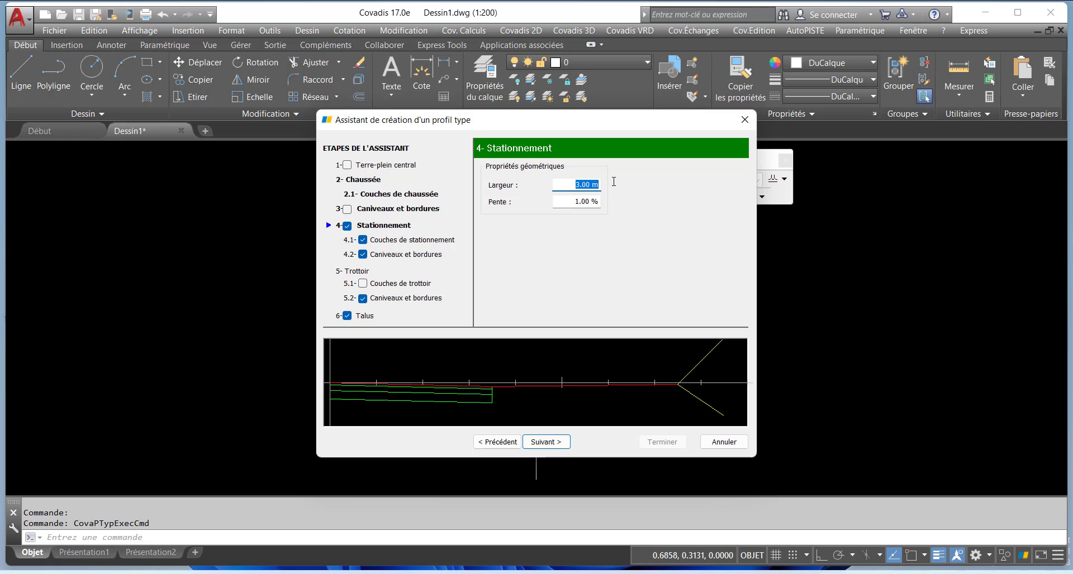
{"action": "type", "text": "1"}
{"action": "left_click", "coordinate": [571, 201]}
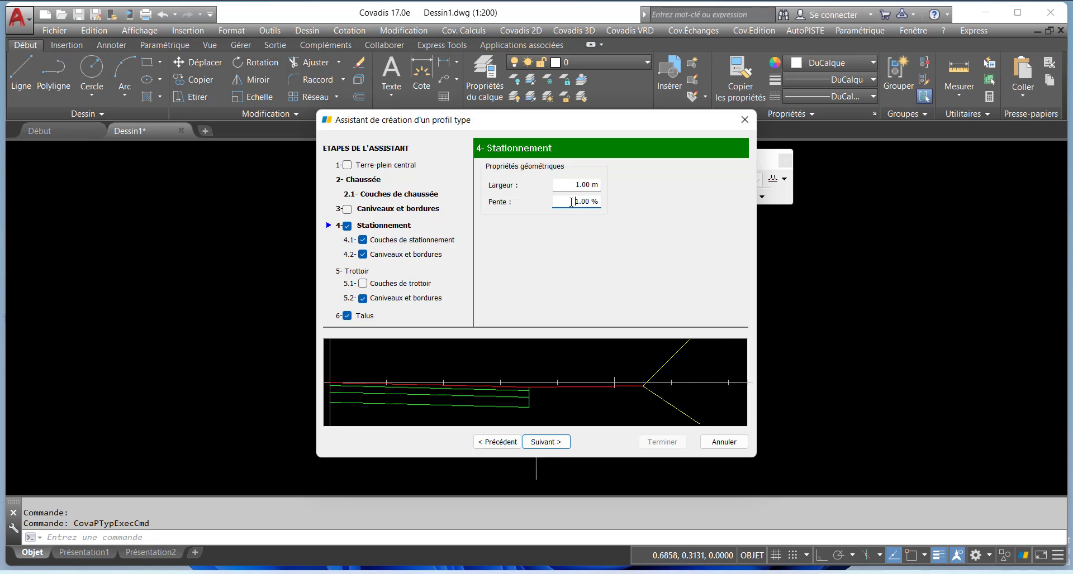
{"action": "double_click", "coordinate": [570, 202]}
{"action": "type", "text": "-2.5"}
{"action": "left_click", "coordinate": [571, 185]}
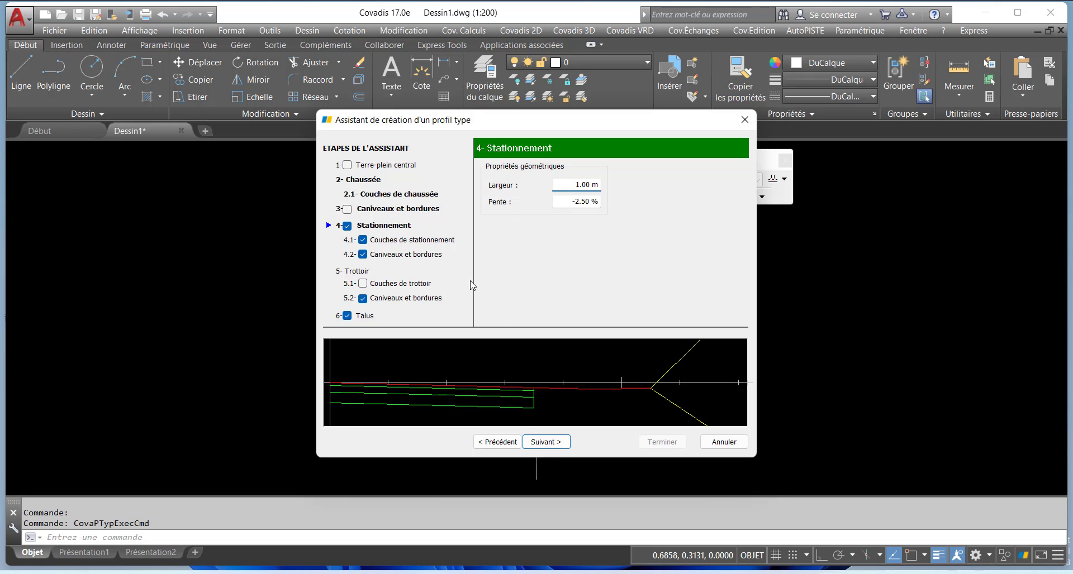
- Add a first layer to the Stationnement strip and name it "BB Accotement"
{"action": "left_click", "coordinate": [546, 442]}
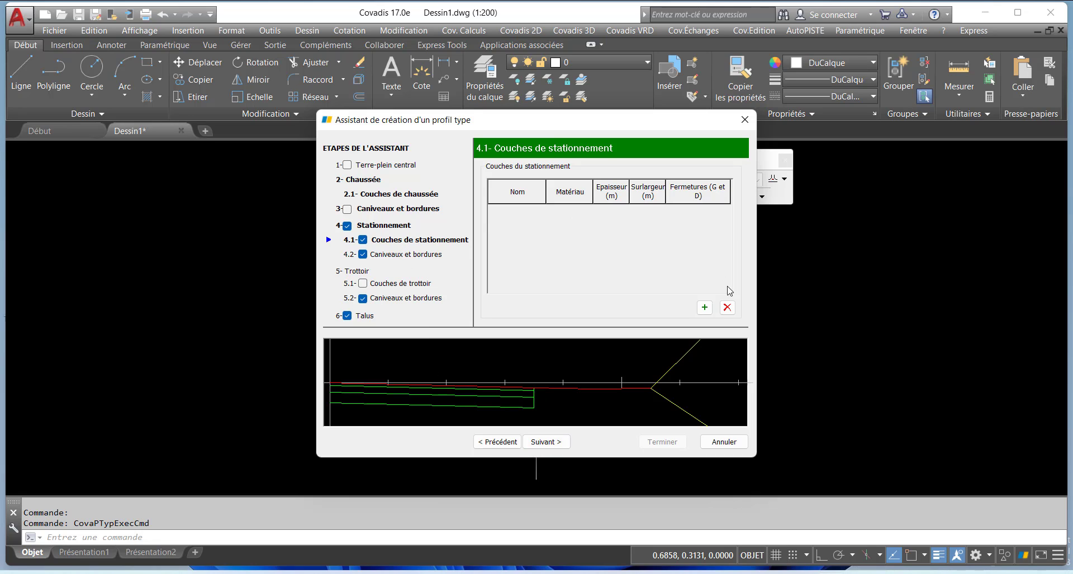
{"action": "left_click", "coordinate": [704, 307]}
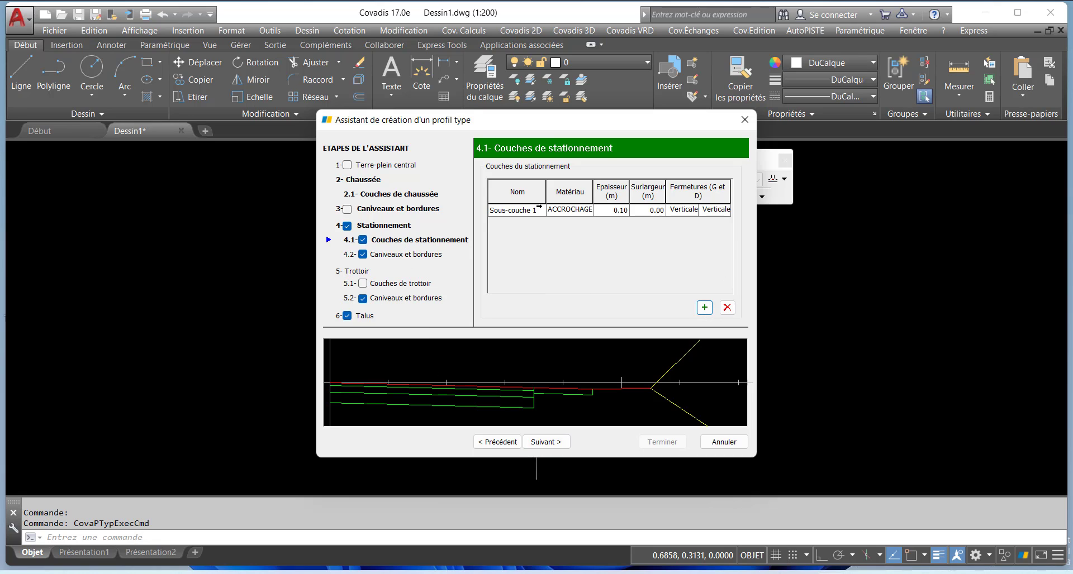
{"action": "left_click", "coordinate": [527, 211]}
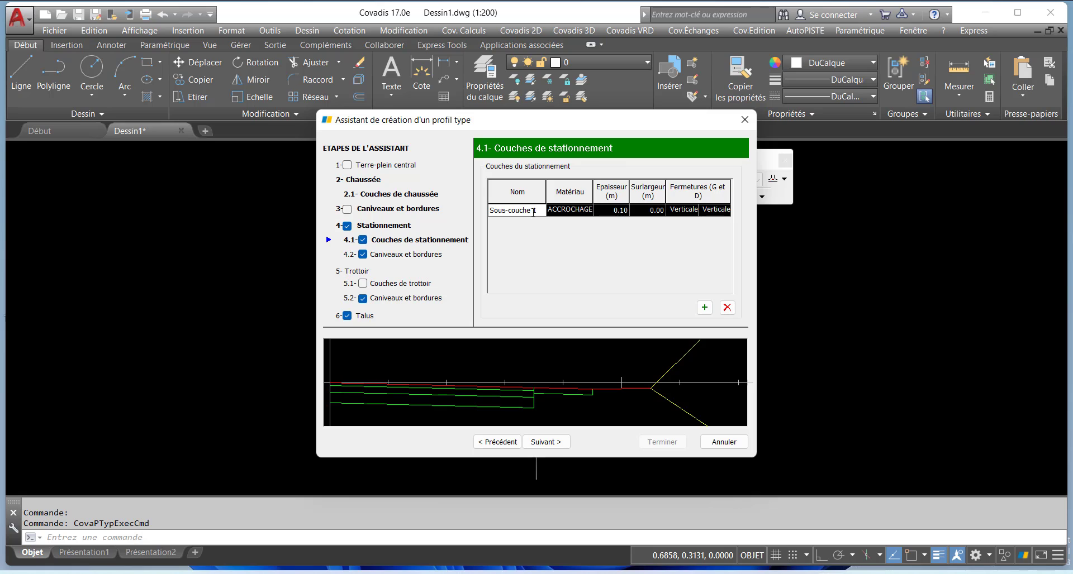
{"action": "double_click", "coordinate": [502, 212]}
{"action": "type", "text": "Co"}
{"action": "type", "text": "BB"}
{"action": "type", "text": " Accotement"}
- Give the BB Accotement layer the BB material and a thickness of 0.03 m
{"action": "left_click", "coordinate": [582, 216]}
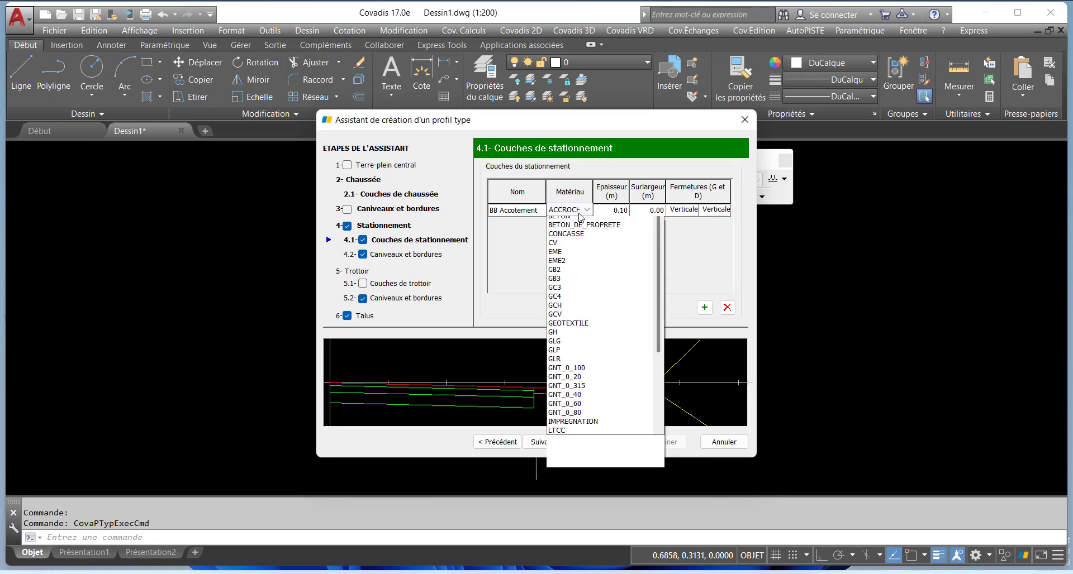
{"action": "left_click", "coordinate": [582, 215]}
{"action": "left_click", "coordinate": [582, 214]}
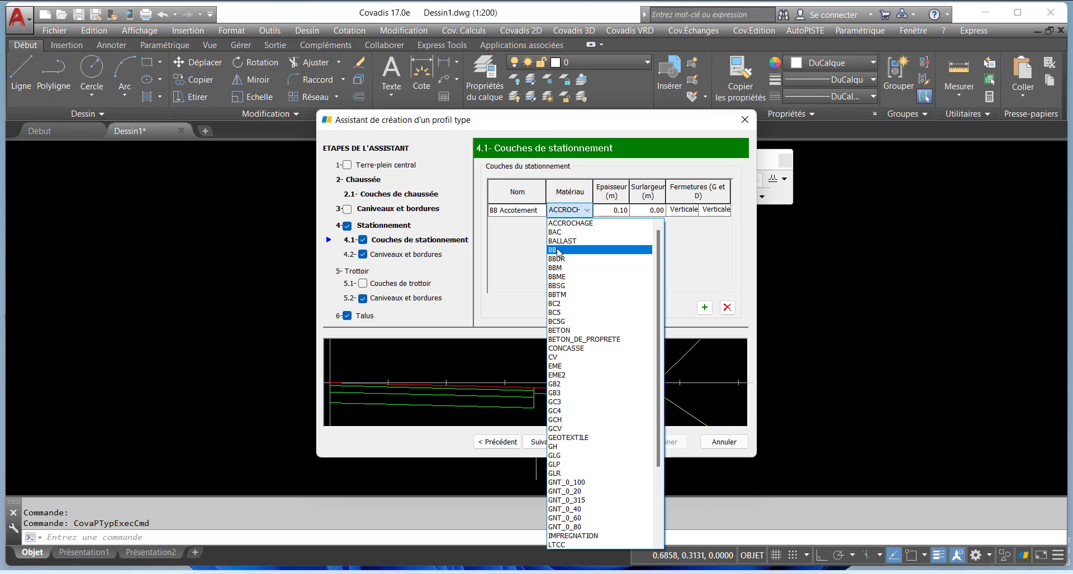
{"action": "left_click", "coordinate": [552, 249]}
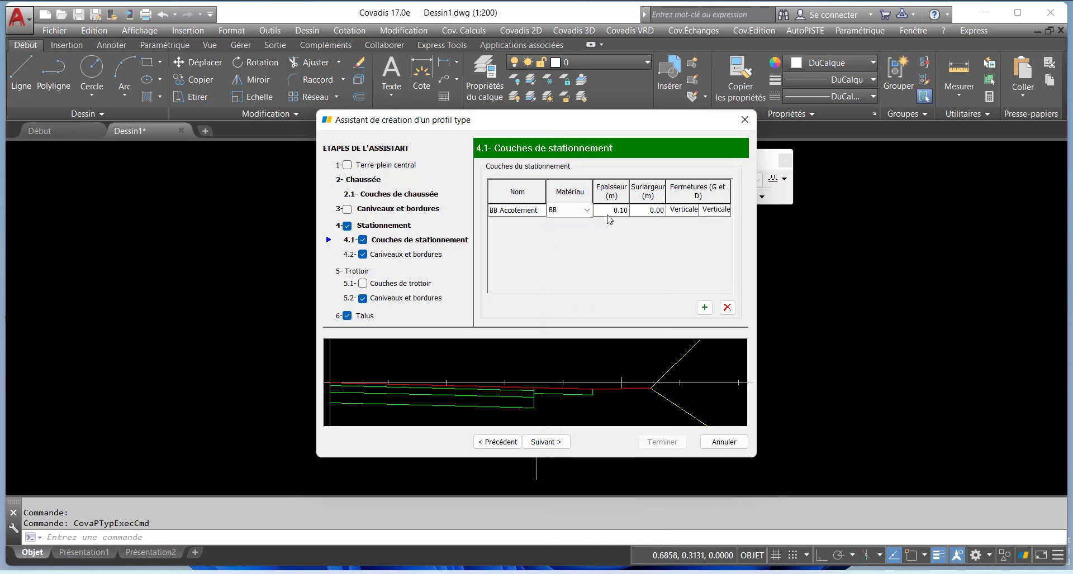
{"action": "double_click", "coordinate": [630, 211]}
{"action": "type", "text": "0.03"}
{"action": "left_click", "coordinate": [650, 210]}
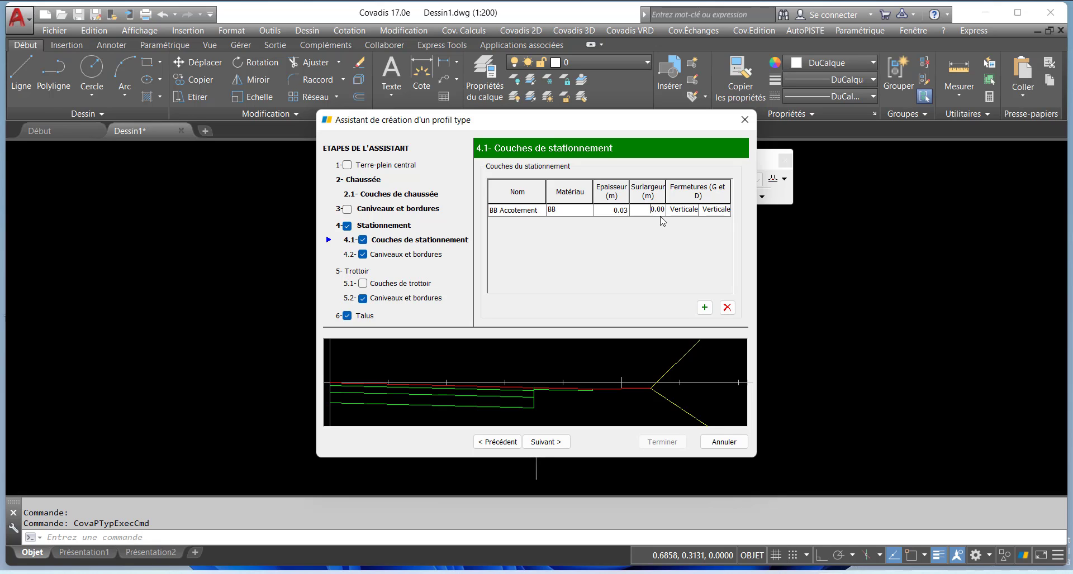
{"action": "left_click", "coordinate": [685, 211]}
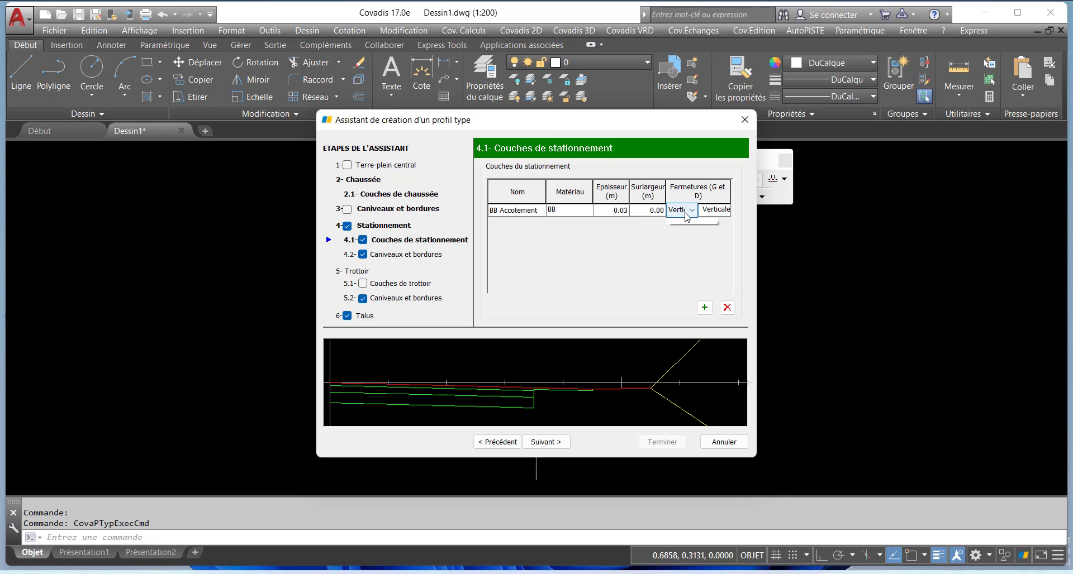
{"action": "left_click", "coordinate": [687, 215]}
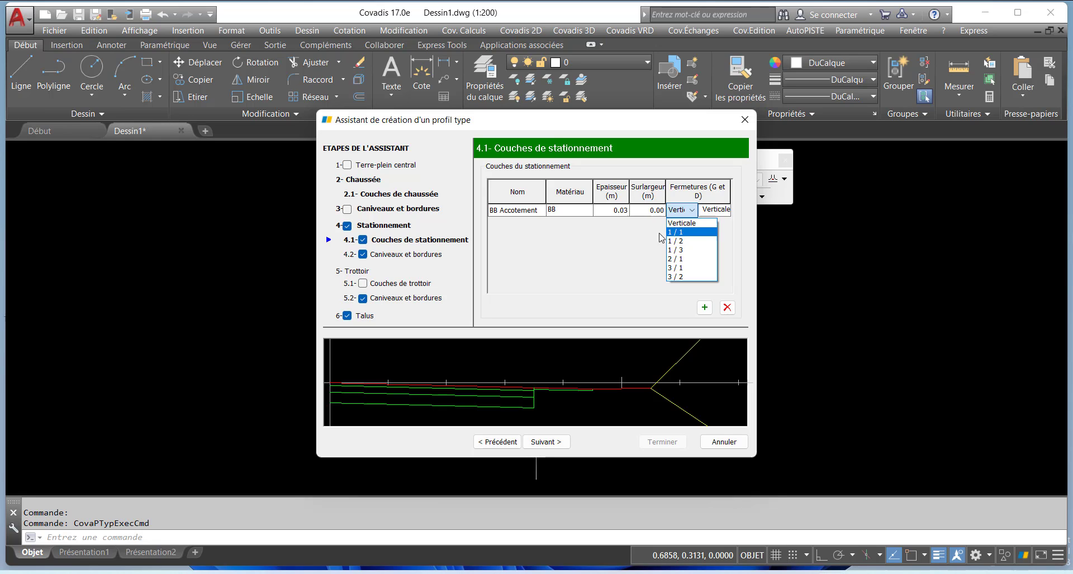
{"action": "left_click", "coordinate": [710, 222]}
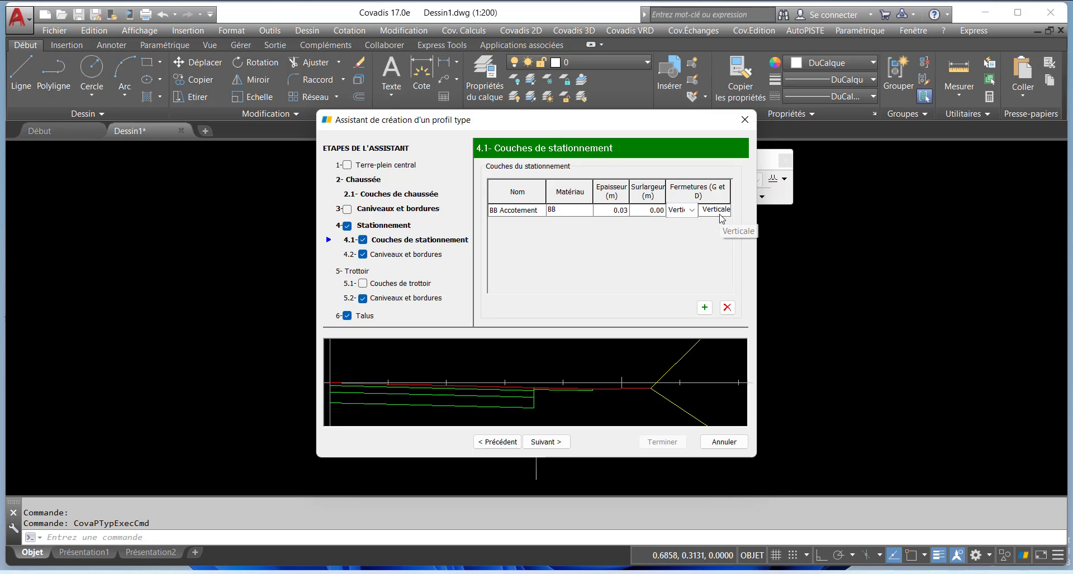
{"action": "left_click", "coordinate": [720, 216]}
{"action": "left_click", "coordinate": [720, 222]}
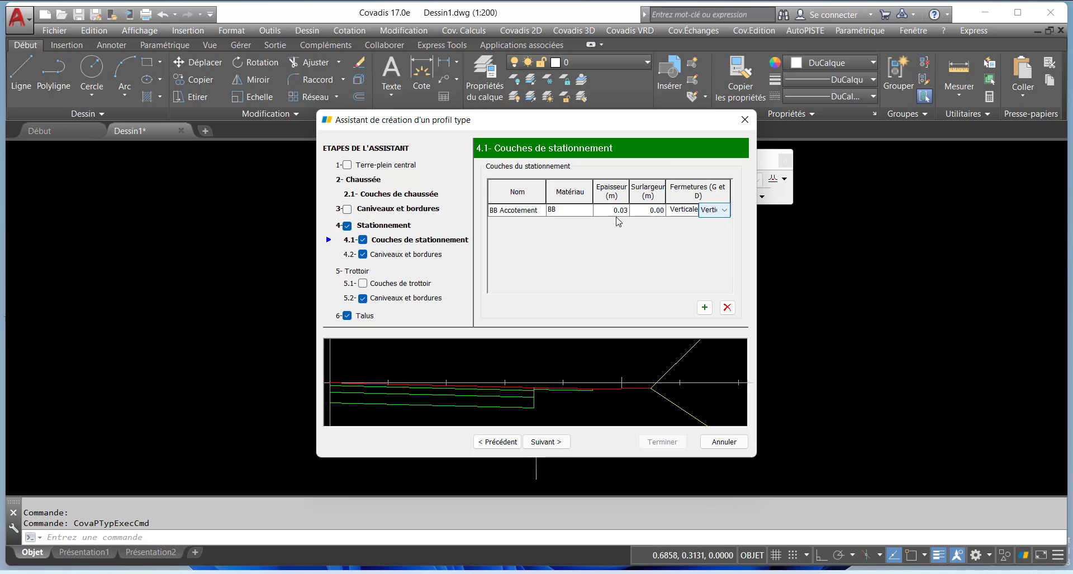
{"action": "left_click", "coordinate": [262, 180]}
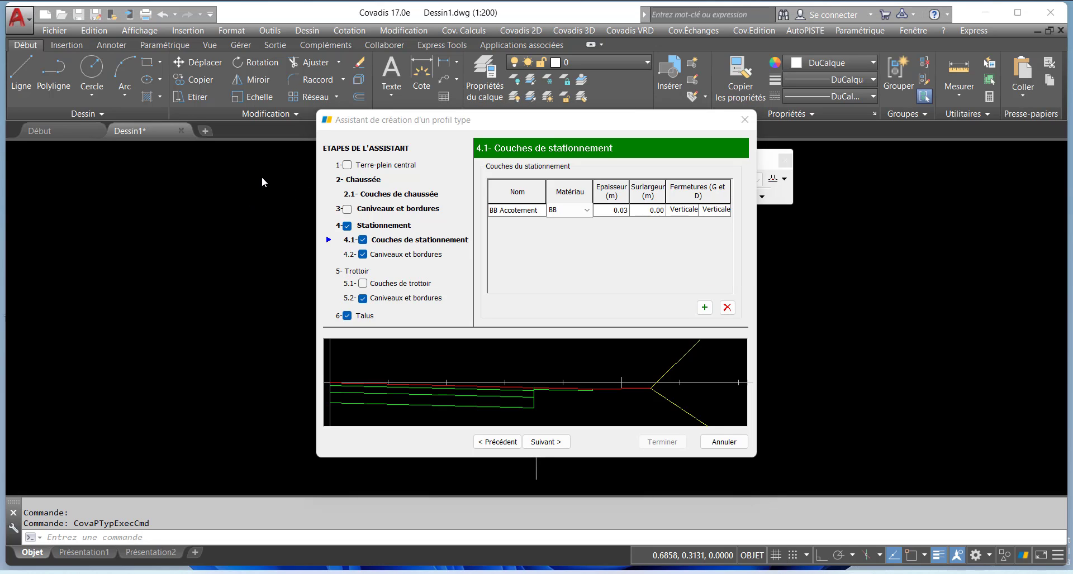
{"action": "left_click", "coordinate": [516, 250]}
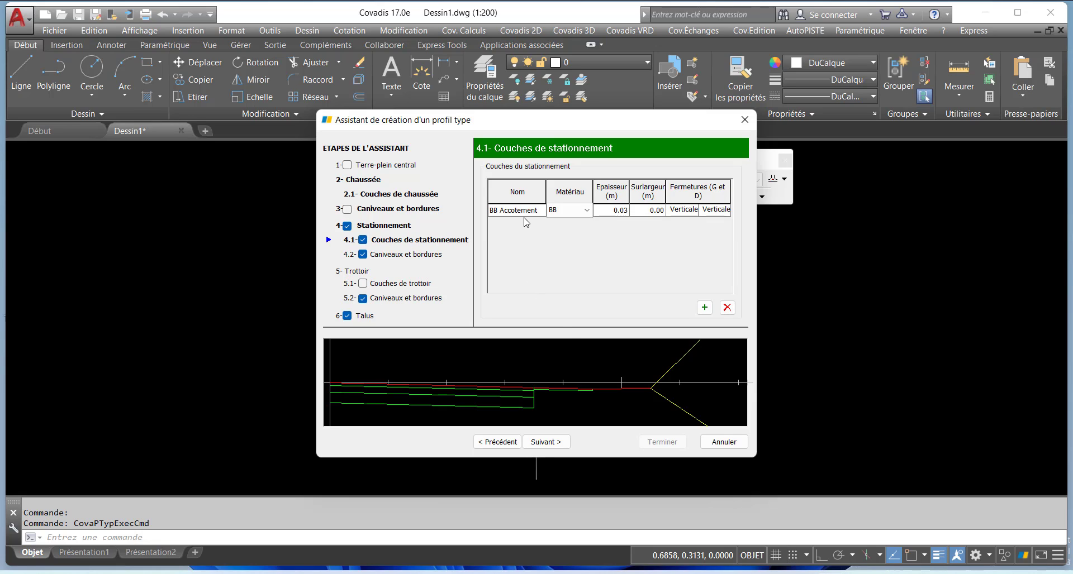
- Add a second Stationnement layer and name it "Couche de base"
{"action": "left_click", "coordinate": [704, 307]}
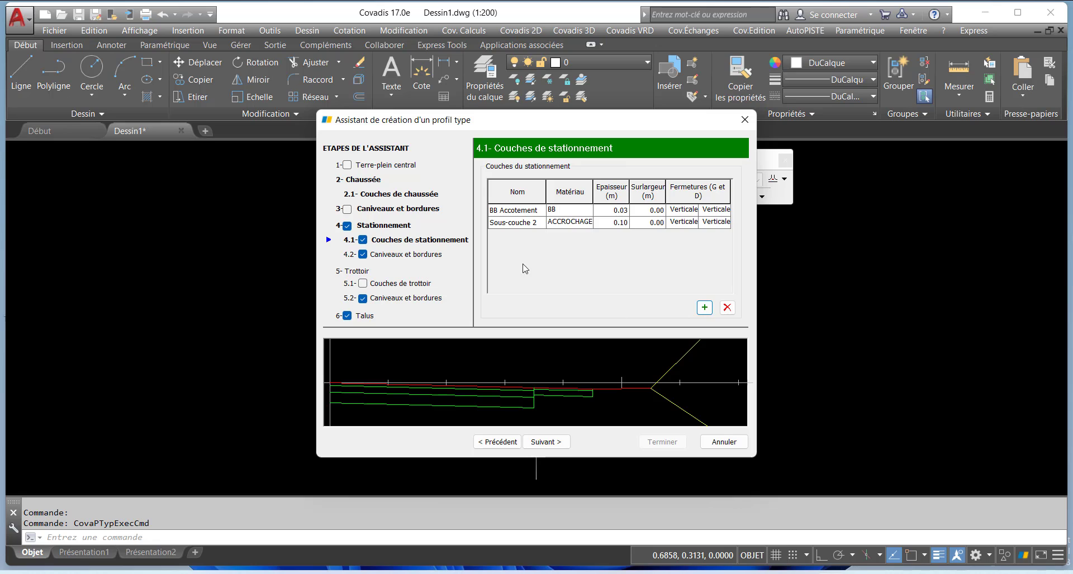
{"action": "left_click", "coordinate": [527, 223]}
{"action": "left_click_drag", "start_coordinate": [538, 220], "coordinate": [479, 217]}
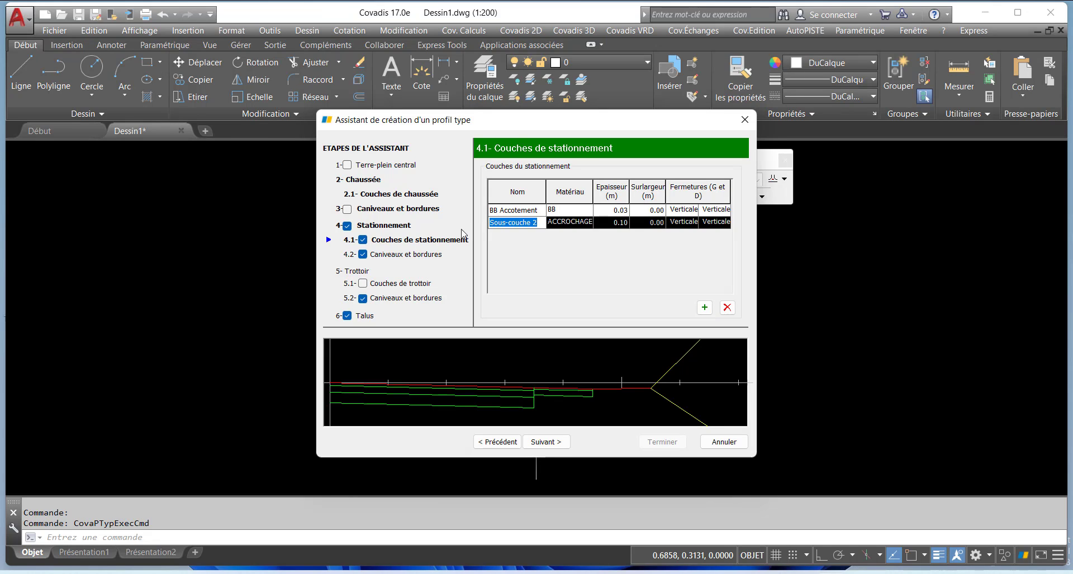
{"action": "type", "text": "Couche de base"}
- Give the Stationnement strip's Couche de base layer the GNT_0_315 material and a thickness of 0.12 m
{"action": "left_click", "coordinate": [566, 223]}
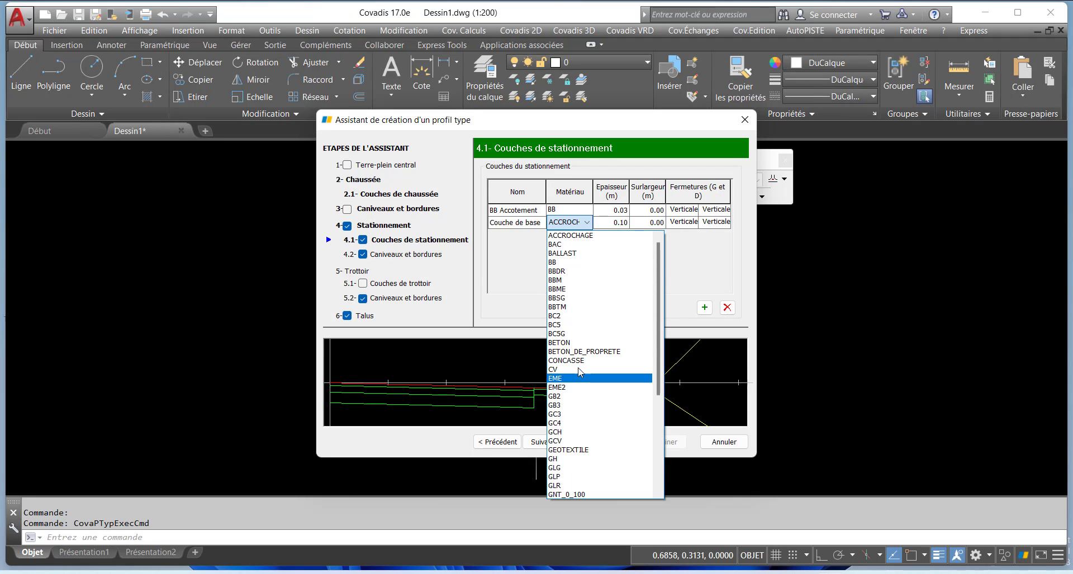
{"action": "scroll", "coordinate": [581, 385], "scroll_direction": "down", "scroll_amount": 5}
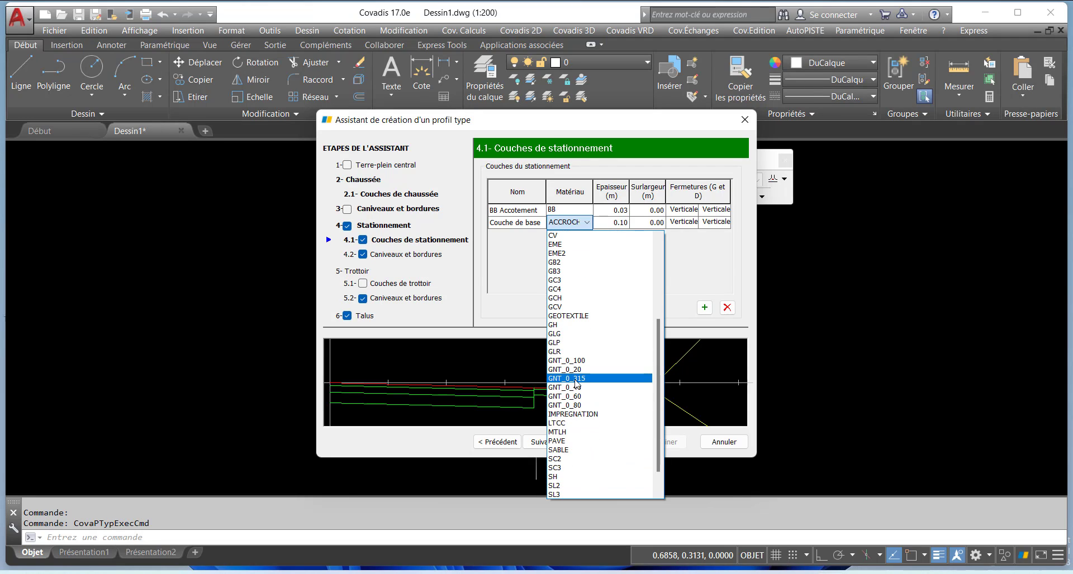
{"action": "left_click", "coordinate": [576, 378]}
{"action": "left_click", "coordinate": [609, 226]}
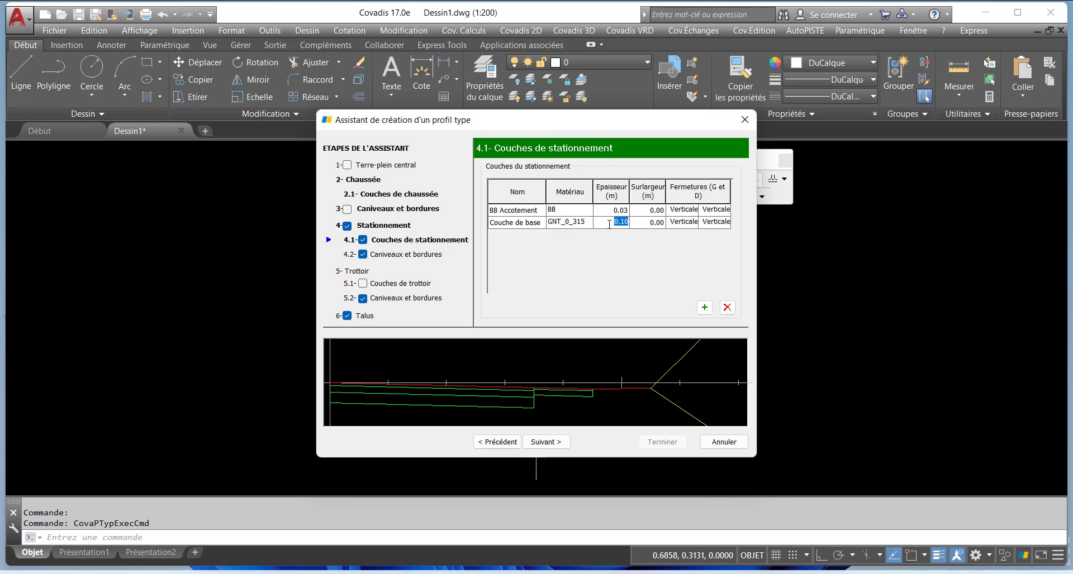
{"action": "type", "text": "0.12"}
{"action": "left_click", "coordinate": [515, 222]}
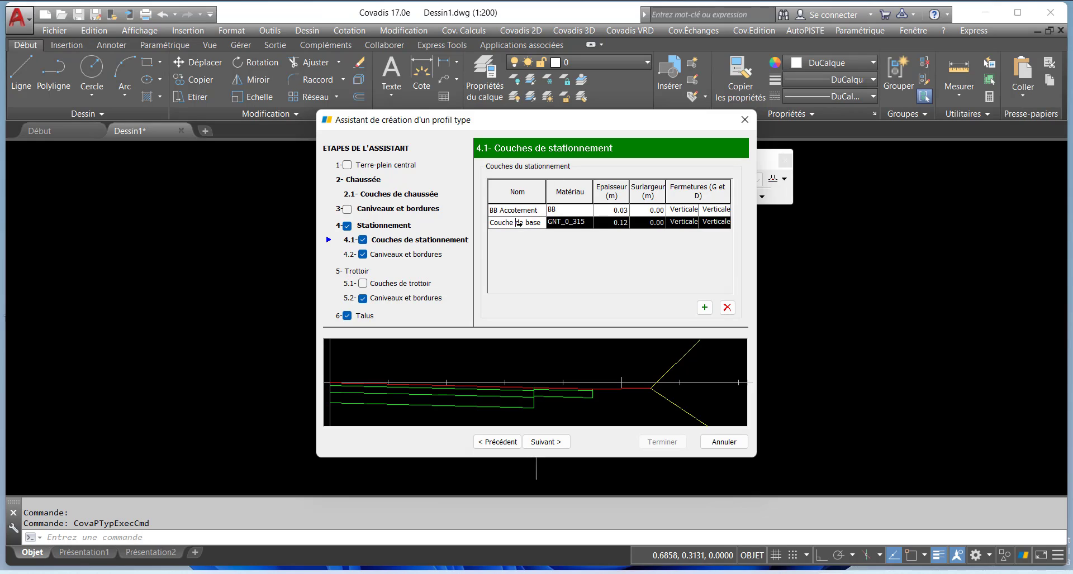
- Add a third Stationnement layer and name it "Couche de fondation"
{"action": "left_click", "coordinate": [704, 307]}
{"action": "left_click", "coordinate": [523, 234]}
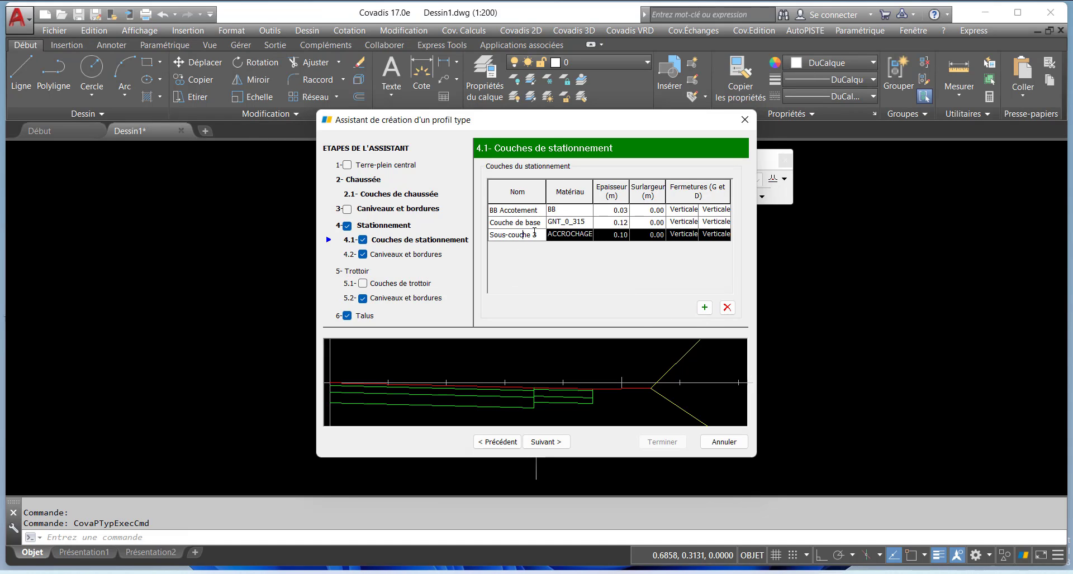
{"action": "left_click_drag", "start_coordinate": [534, 232], "coordinate": [443, 235]}
{"action": "type", "text": "C"}
{"action": "type", "text": "ouche de fondation"}
- Give the Stationnement strip's Couche de fondation layer the STABILISE material and a thickness of 0.18 m
{"action": "left_click", "coordinate": [565, 235]}
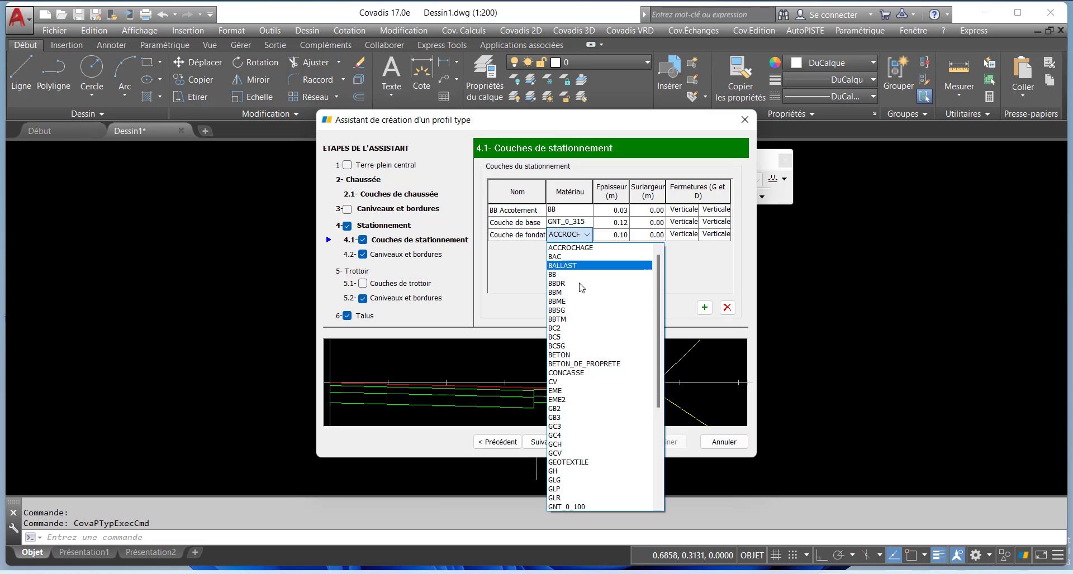
{"action": "scroll", "coordinate": [581, 481], "scroll_direction": "down", "scroll_amount": 6}
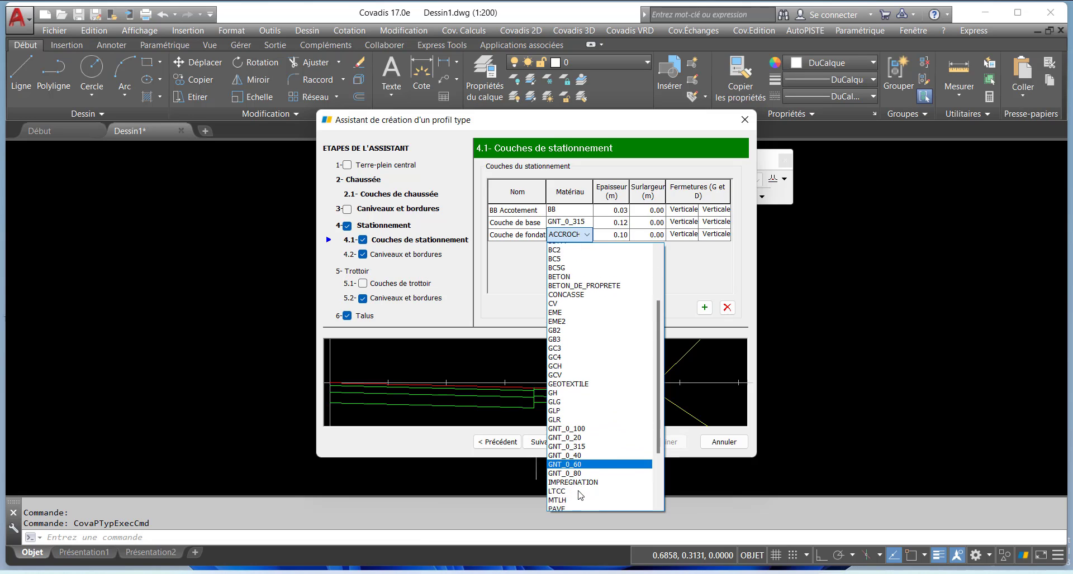
{"action": "scroll", "coordinate": [579, 495], "scroll_direction": "down", "scroll_amount": 3}
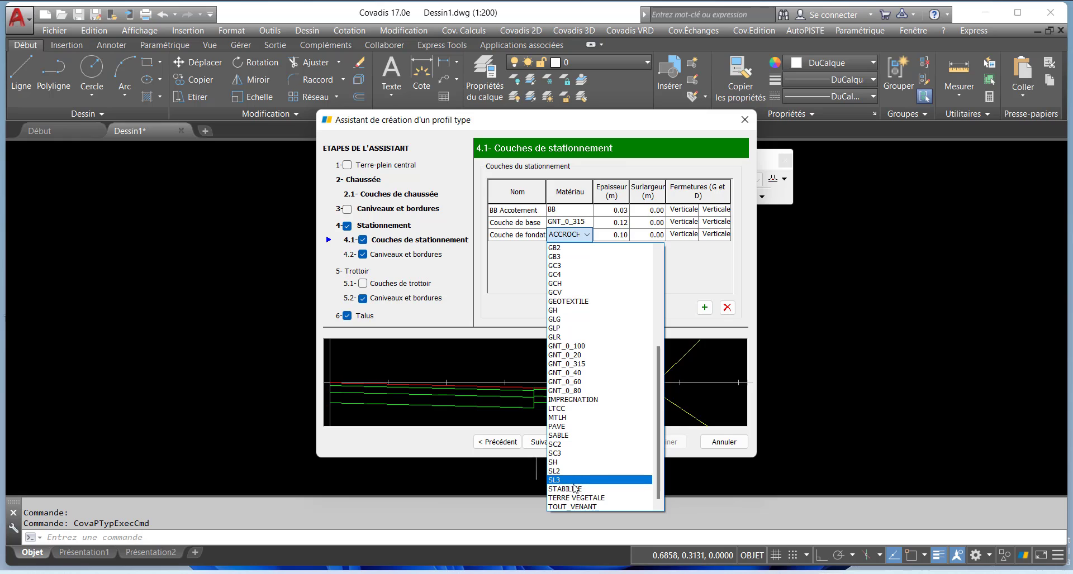
{"action": "left_click", "coordinate": [575, 489]}
{"action": "left_click", "coordinate": [624, 234]}
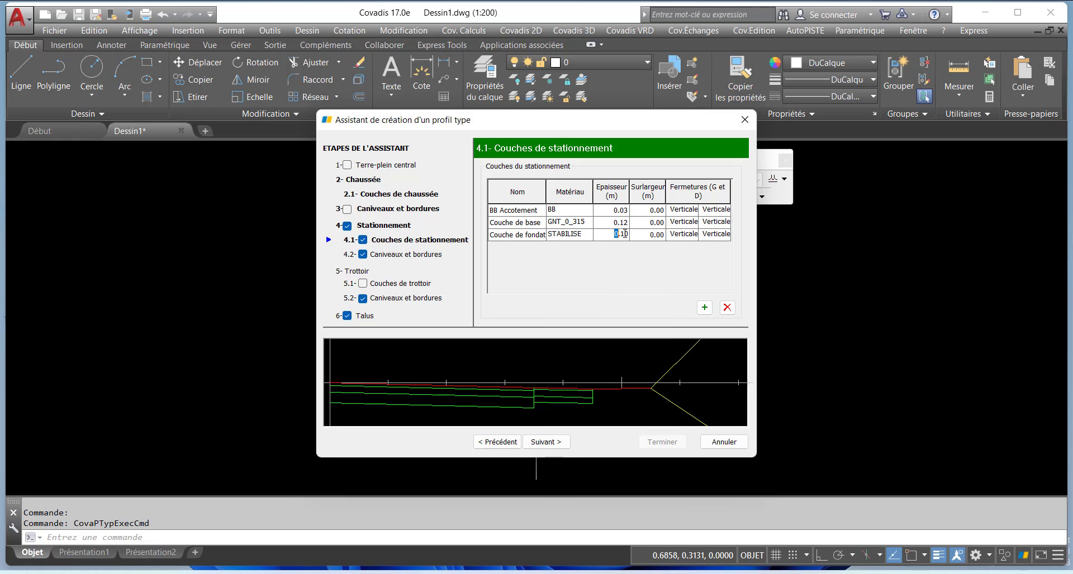
{"action": "type", "text": "0"}
{"action": "left_click", "coordinate": [617, 222]}
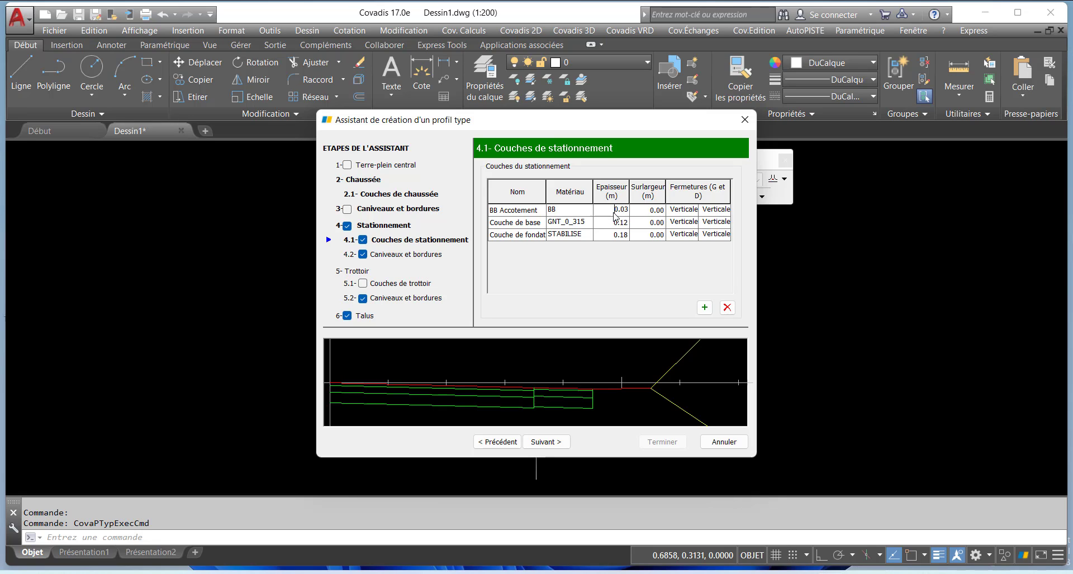
{"action": "left_click", "coordinate": [609, 235]}
- Assign the CS2 model on the left and the T2 model on the right as the Stationnement strip's gutter and kerb
{"action": "left_click", "coordinate": [545, 442]}
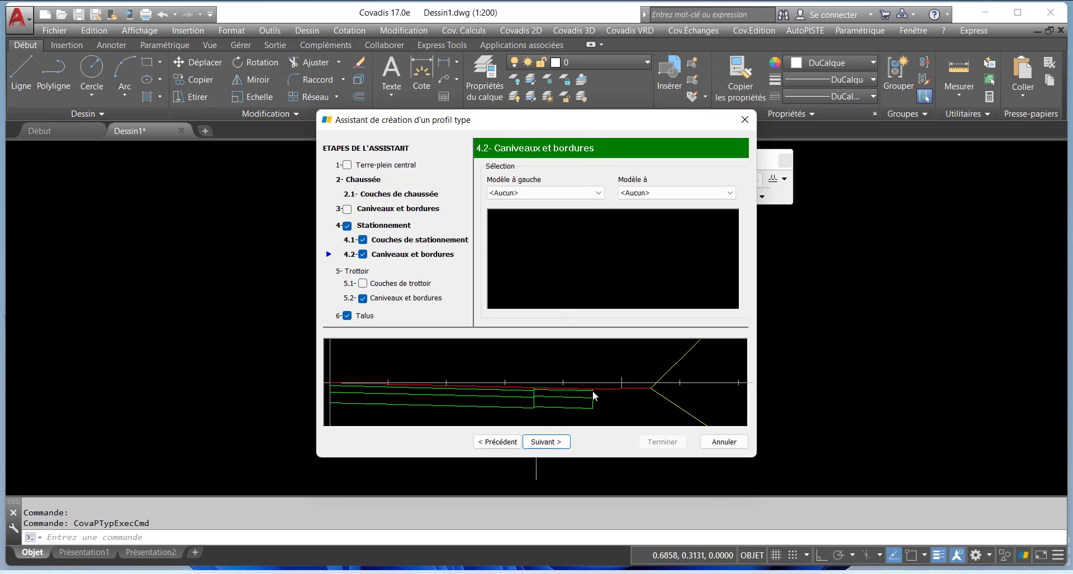
{"action": "left_click", "coordinate": [570, 192]}
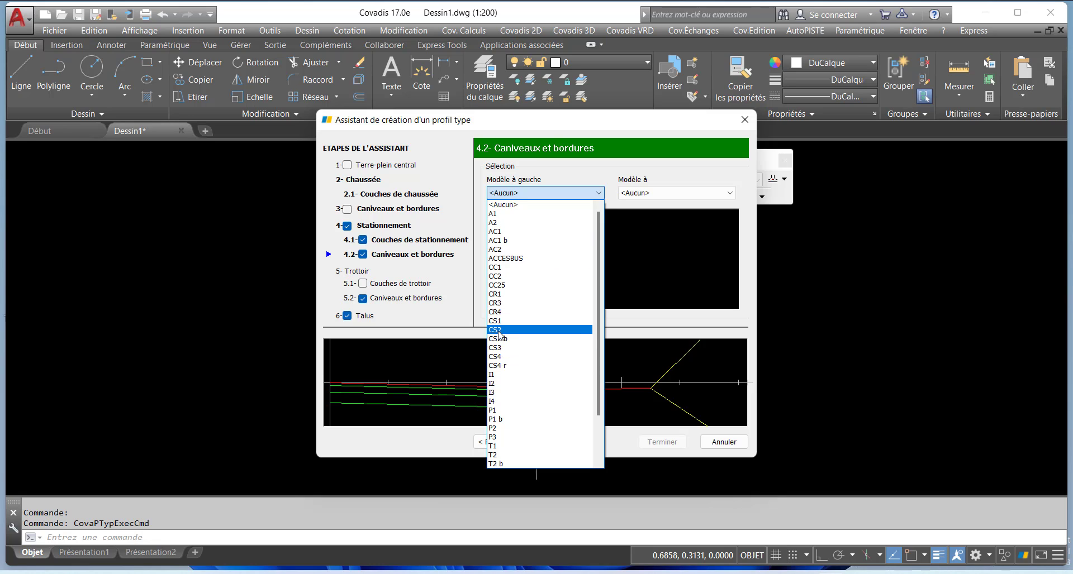
{"action": "left_click", "coordinate": [531, 329]}
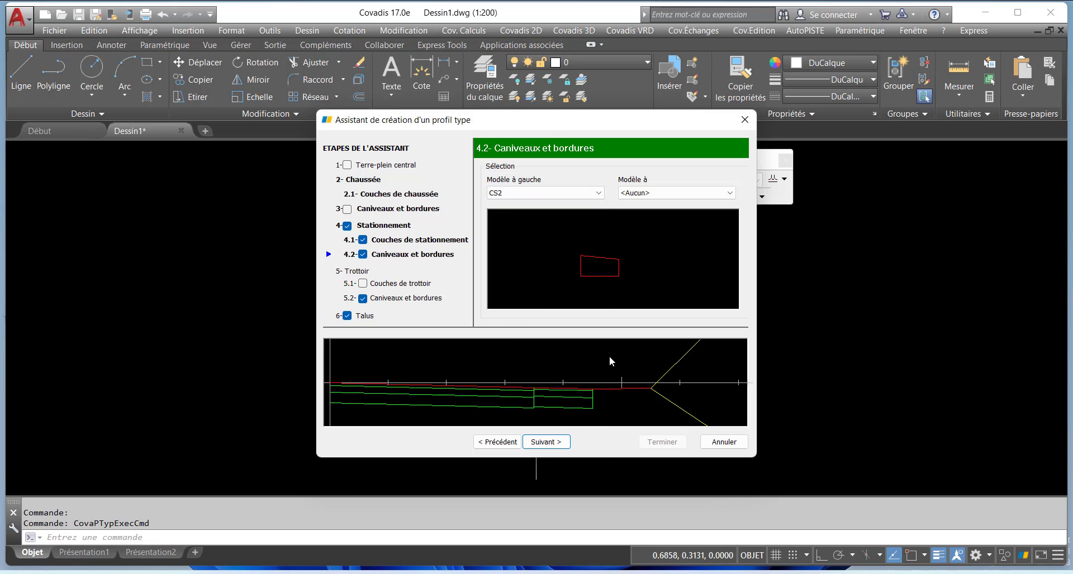
{"action": "left_click", "coordinate": [654, 193]}
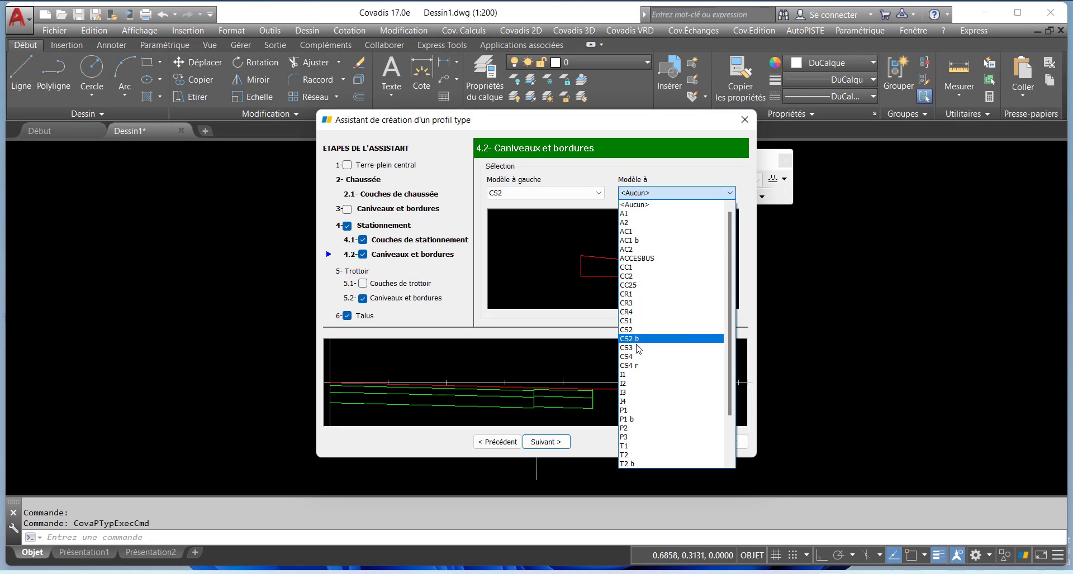
{"action": "left_click", "coordinate": [628, 454]}
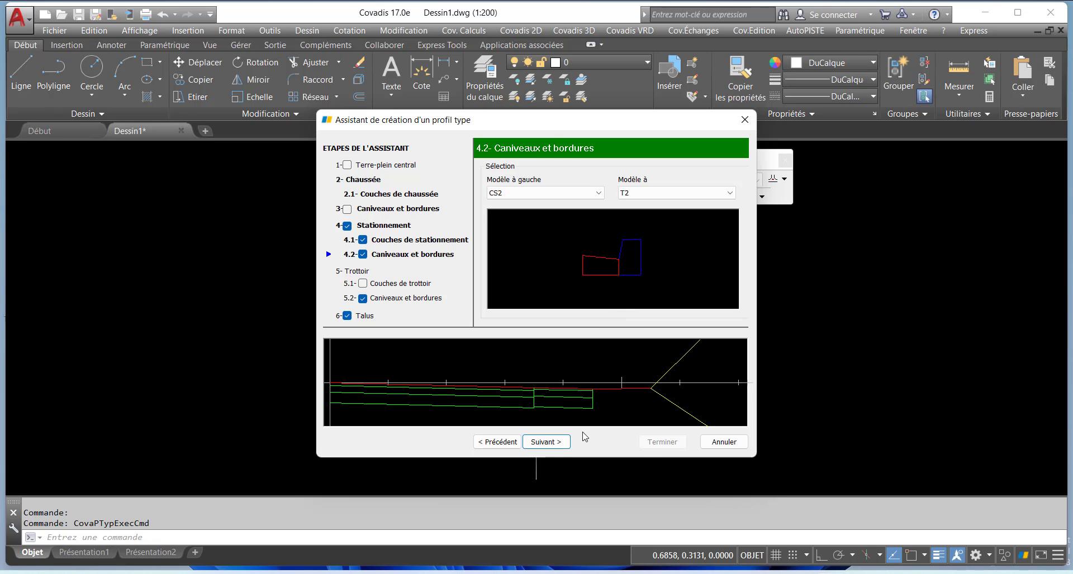
- Exclude gutters and kerbs from the Trottoir, keep its width and slope, and advance to the Talus settings
{"action": "left_click", "coordinate": [548, 441]}
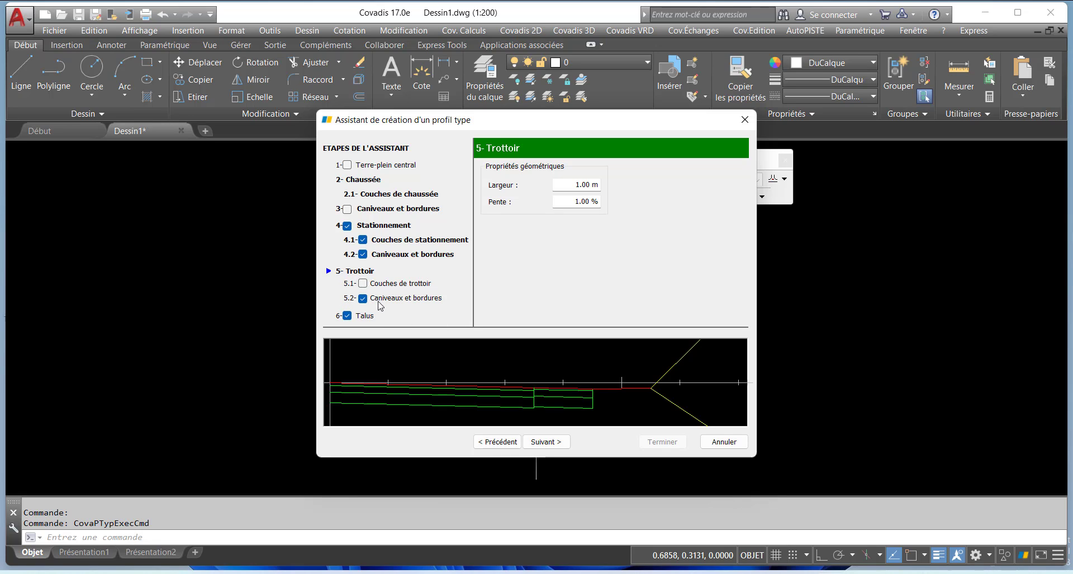
{"action": "left_click", "coordinate": [359, 299]}
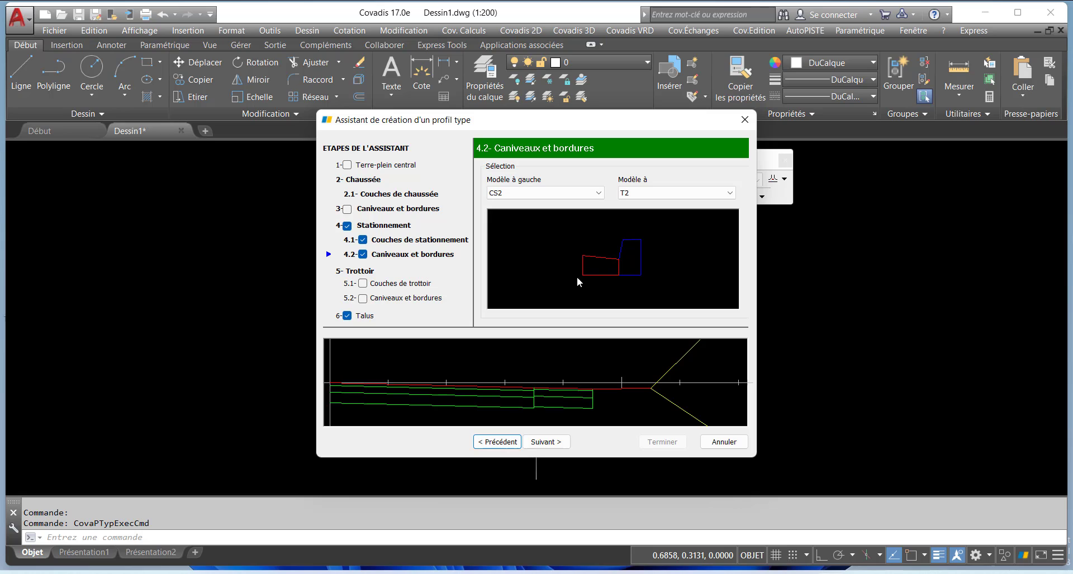
{"action": "left_click", "coordinate": [551, 443]}
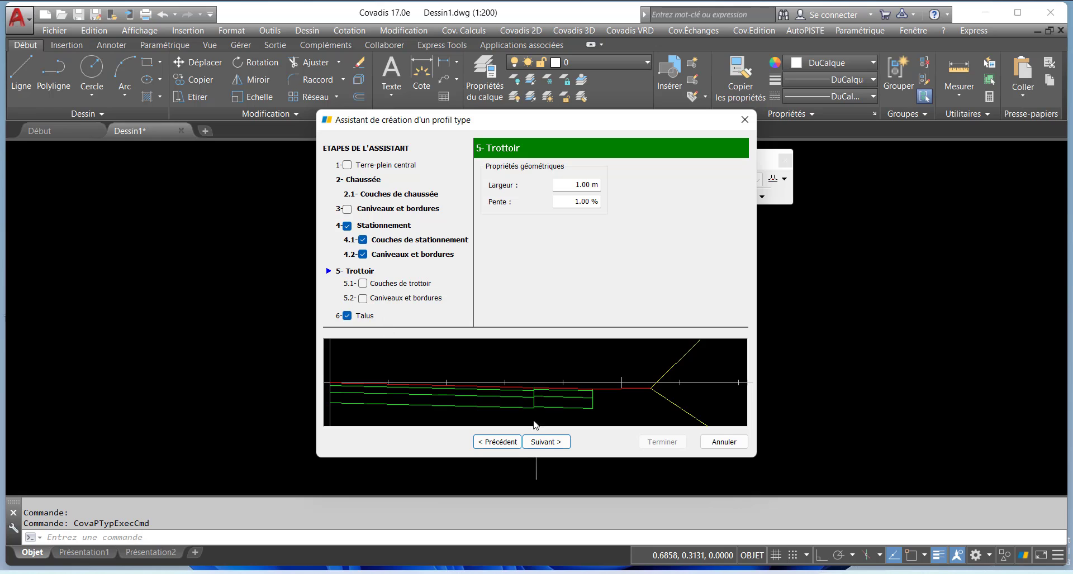
{"action": "left_click", "coordinate": [543, 443]}
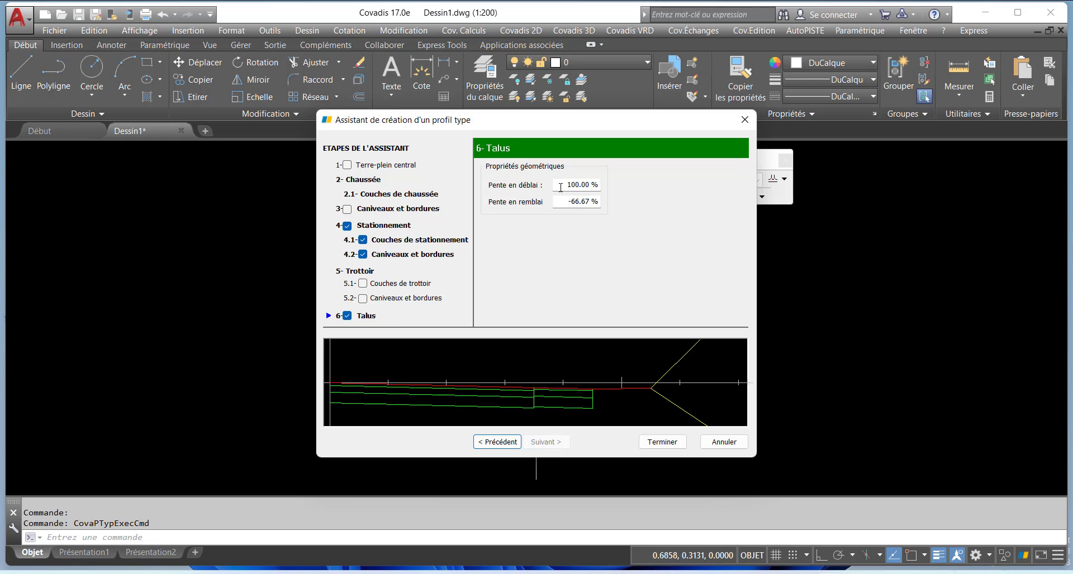
- Keep the Talus slopes at 100.00 % in cut and -66.67 % in fill, and finish the profile assistant
{"action": "left_click_drag", "start_coordinate": [560, 186], "coordinate": [602, 185]}
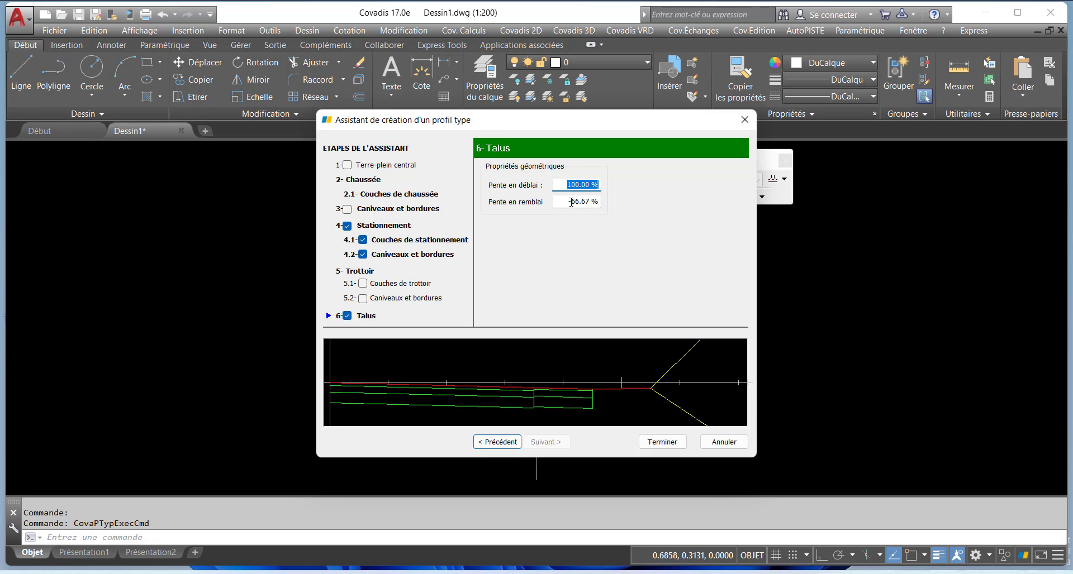
{"action": "left_click_drag", "start_coordinate": [561, 203], "coordinate": [606, 210]}
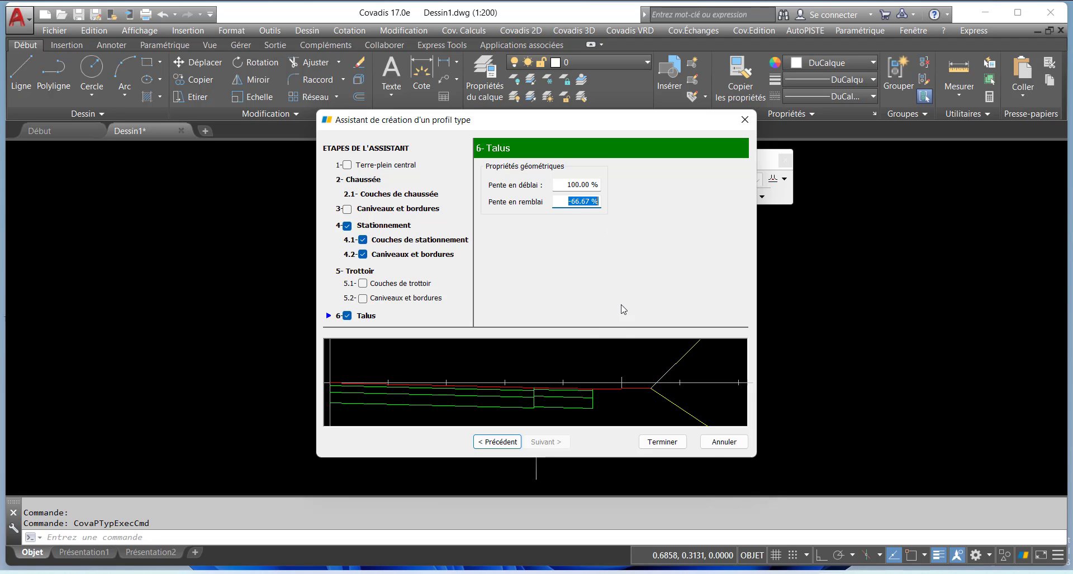
{"action": "left_click", "coordinate": [680, 445]}
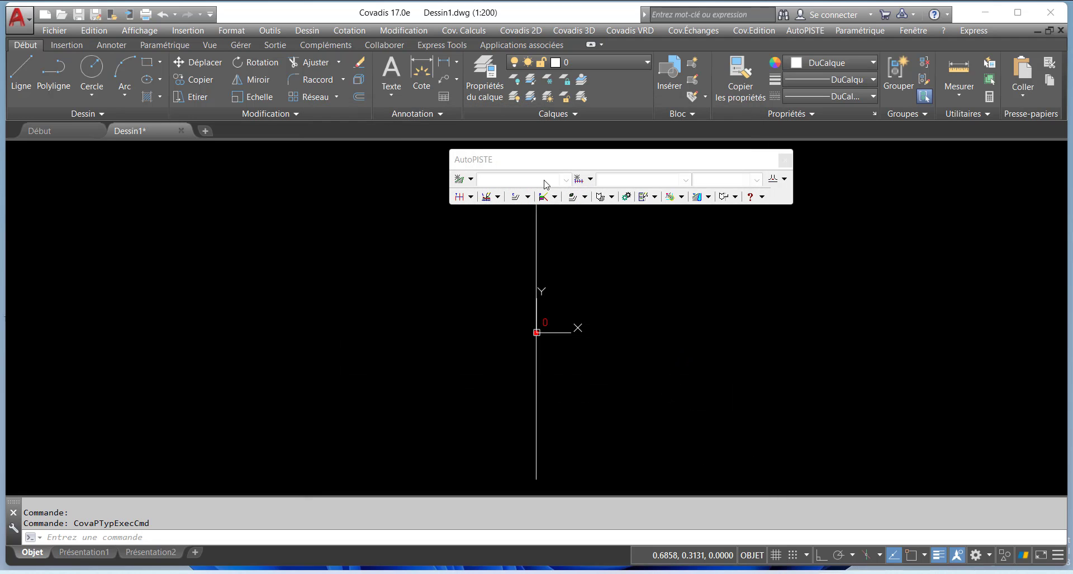
- Save the half-profile definition as PTT_Bordure_T2CS2 in the Profils Types folder
{"action": "scroll", "coordinate": [557, 264], "scroll_direction": "down", "scroll_amount": 4}
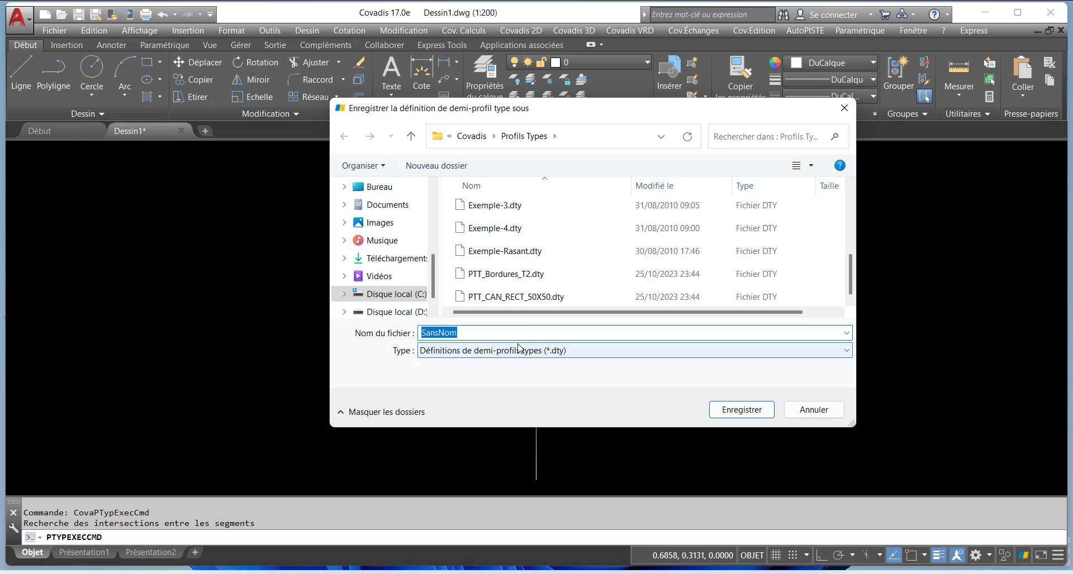
{"action": "type", "text": "PTT"}
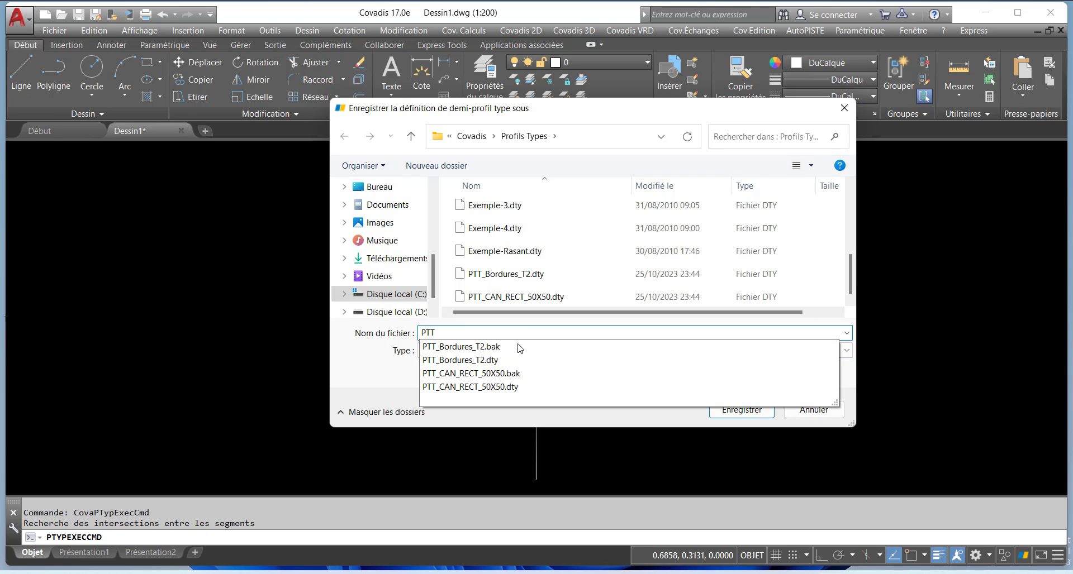
{"action": "type", "text": "è"}
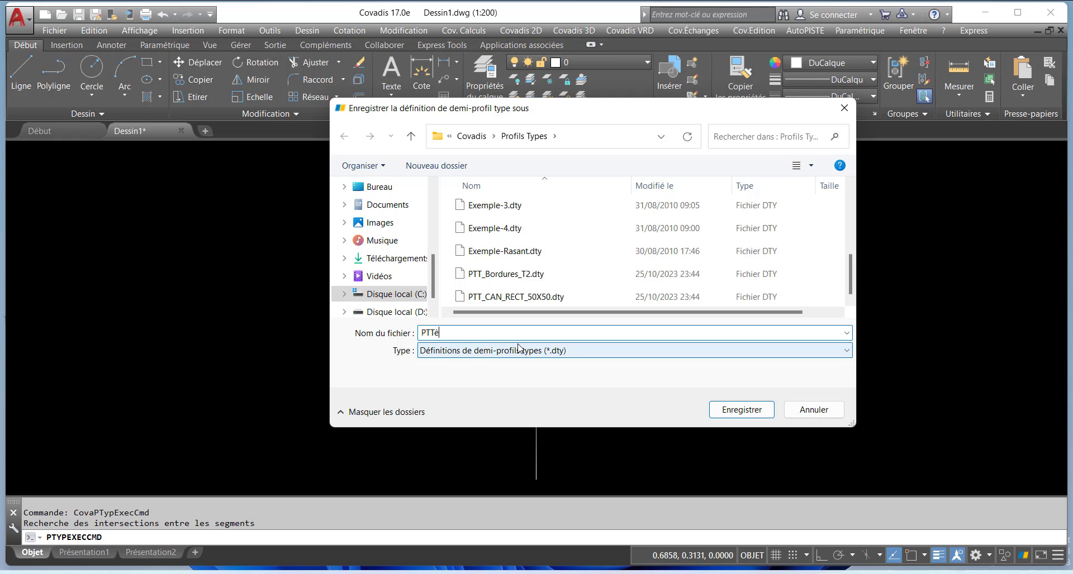
{"action": "key", "text": "BackSpace"}
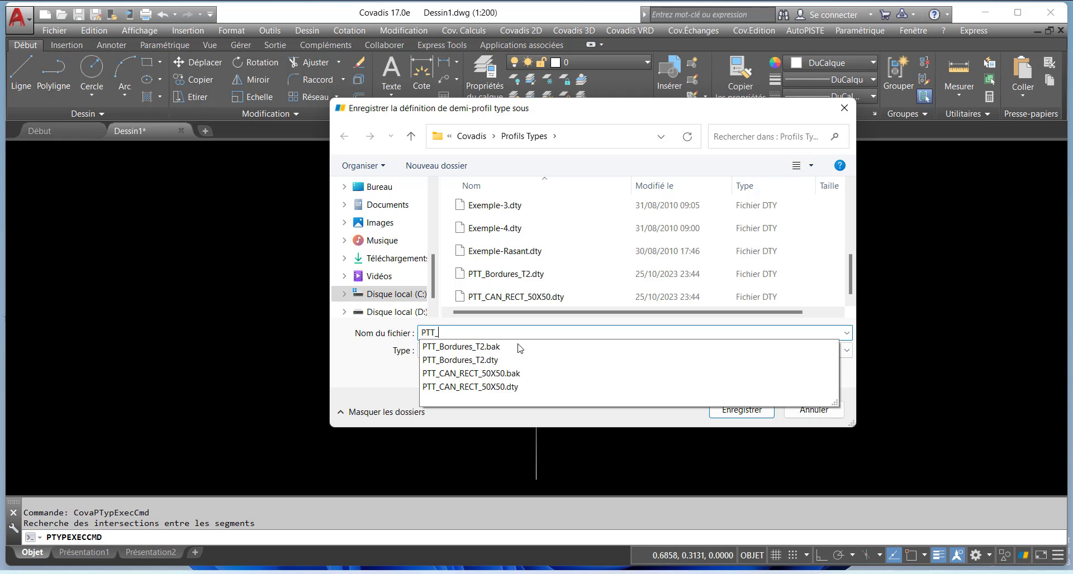
{"action": "type", "text": "_Bordure"}
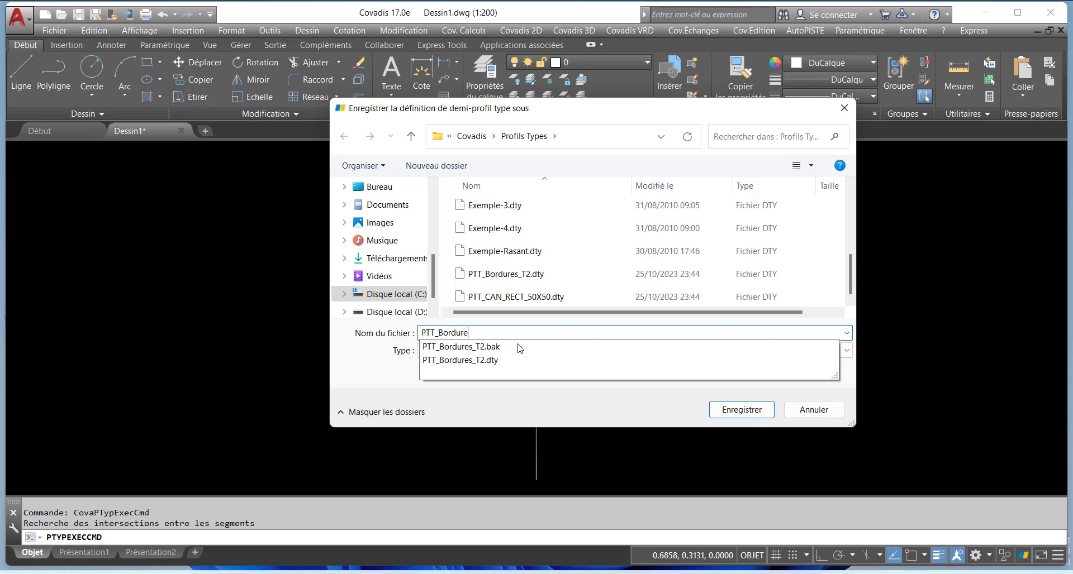
{"action": "type", "text": "_T2CS2"}
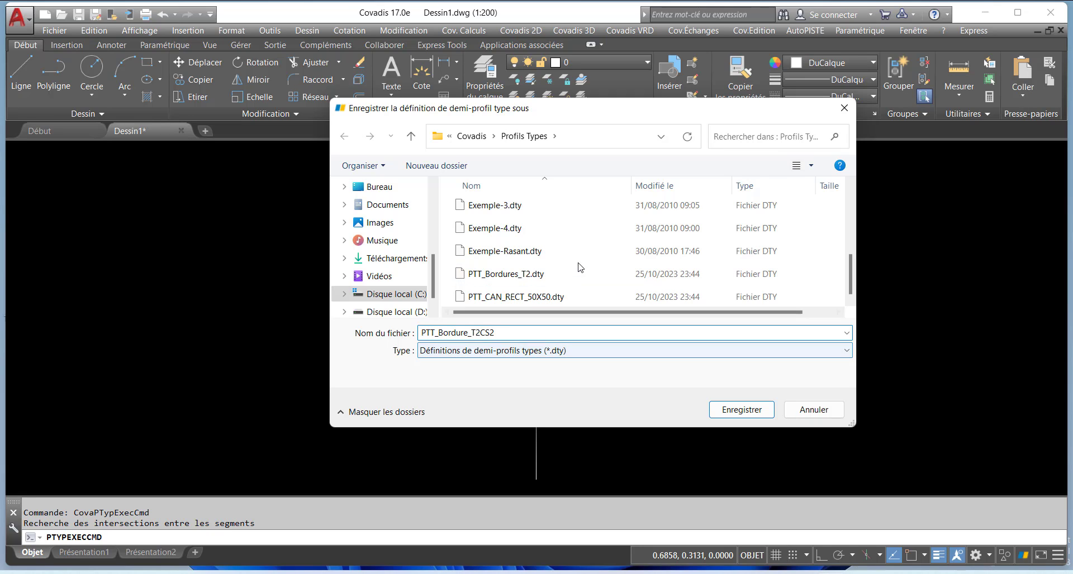
{"action": "scroll", "coordinate": [529, 246], "scroll_direction": "up", "scroll_amount": 3}
{"action": "scroll", "coordinate": [529, 246], "scroll_direction": "down", "scroll_amount": 1}
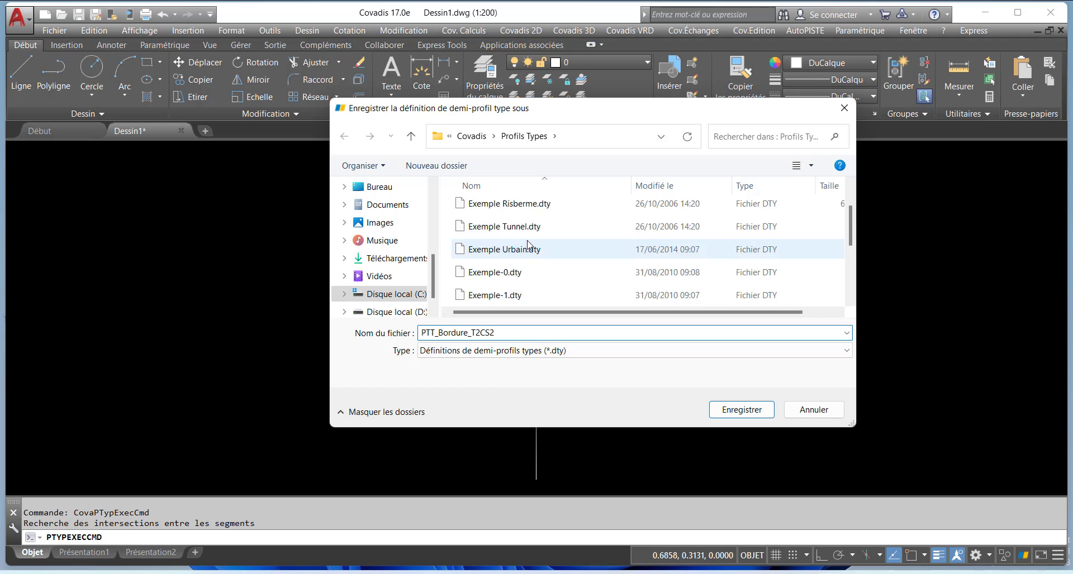
{"action": "scroll", "coordinate": [529, 246], "scroll_direction": "up", "scroll_amount": 1}
{"action": "scroll", "coordinate": [529, 246], "scroll_direction": "down", "scroll_amount": 3}
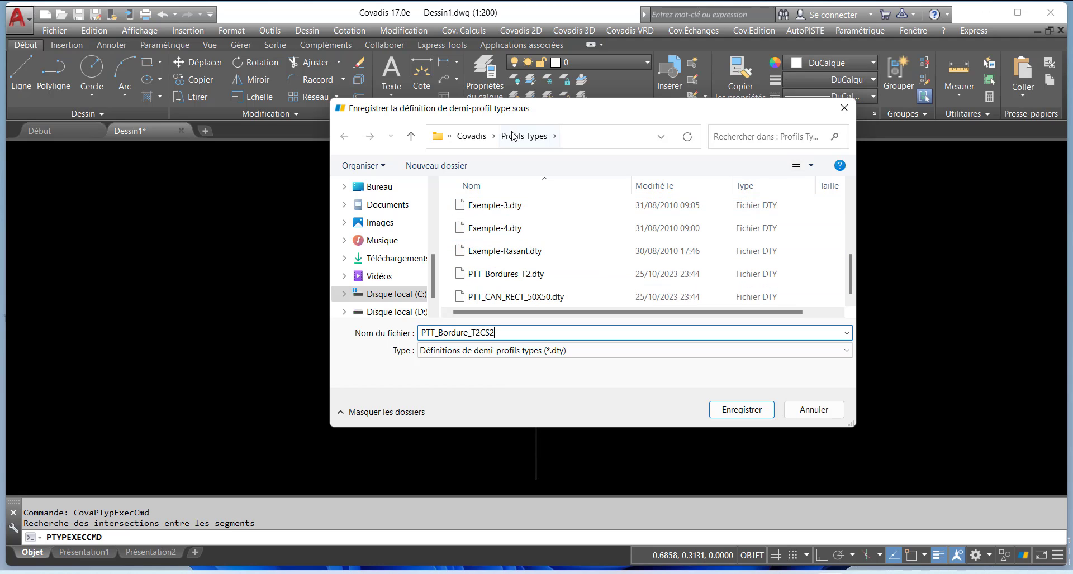
{"action": "scroll", "coordinate": [491, 251], "scroll_direction": "up", "scroll_amount": 1}
{"action": "scroll", "coordinate": [472, 260], "scroll_direction": "down", "scroll_amount": 1}
{"action": "scroll", "coordinate": [511, 246], "scroll_direction": "up", "scroll_amount": 3}
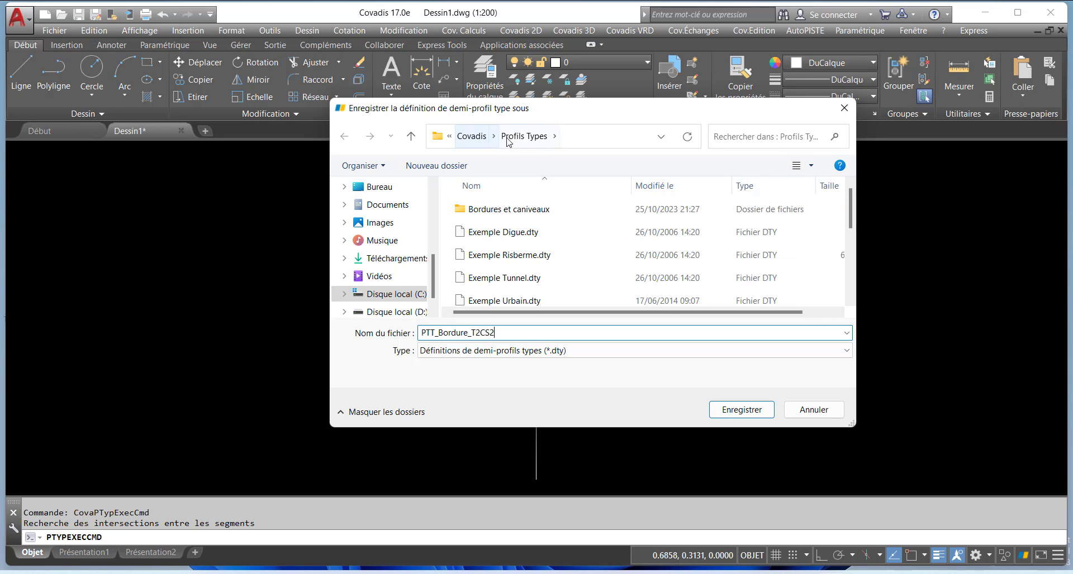
{"action": "scroll", "coordinate": [530, 263], "scroll_direction": "down", "scroll_amount": 3}
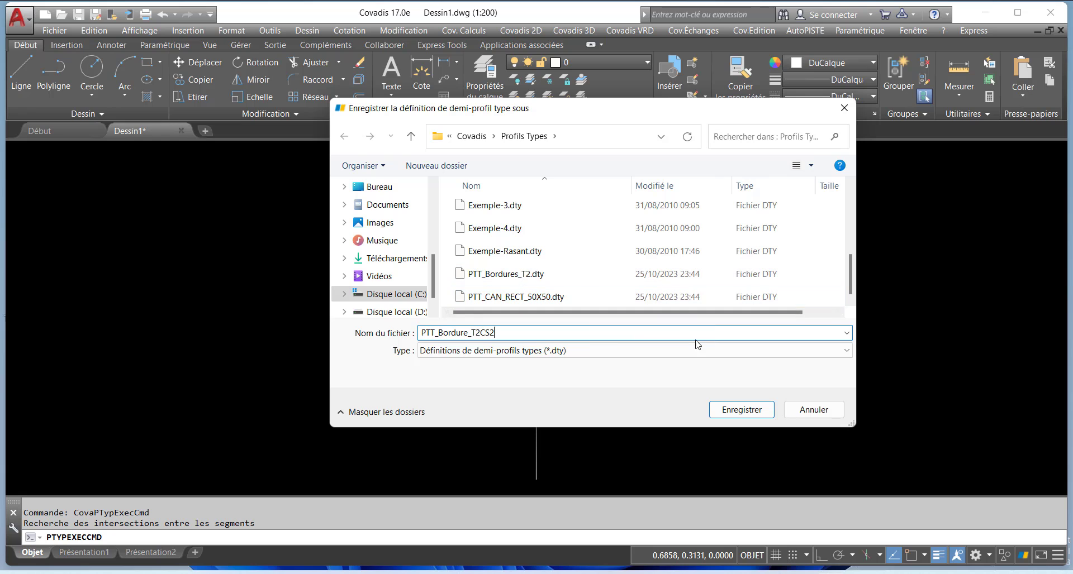
{"action": "left_click", "coordinate": [761, 409]}
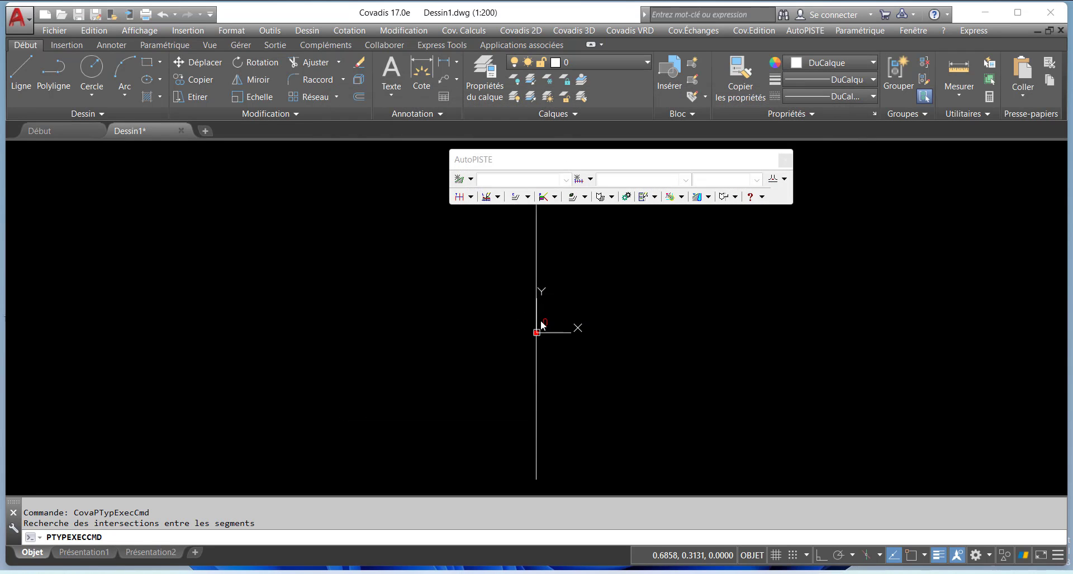
- Examine the generated half-profile and its pavement layers, especially at the junction between the Chaussée and the Stationnement strip
{"action": "scroll", "coordinate": [531, 338], "scroll_direction": "down", "scroll_amount": 5}
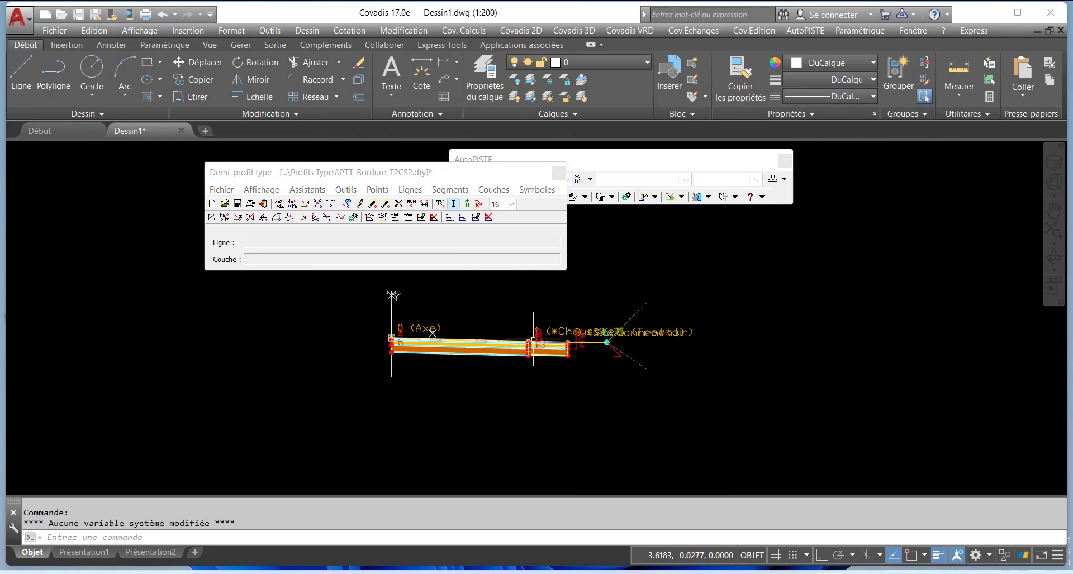
{"action": "scroll", "coordinate": [537, 340], "scroll_direction": "up", "scroll_amount": 4}
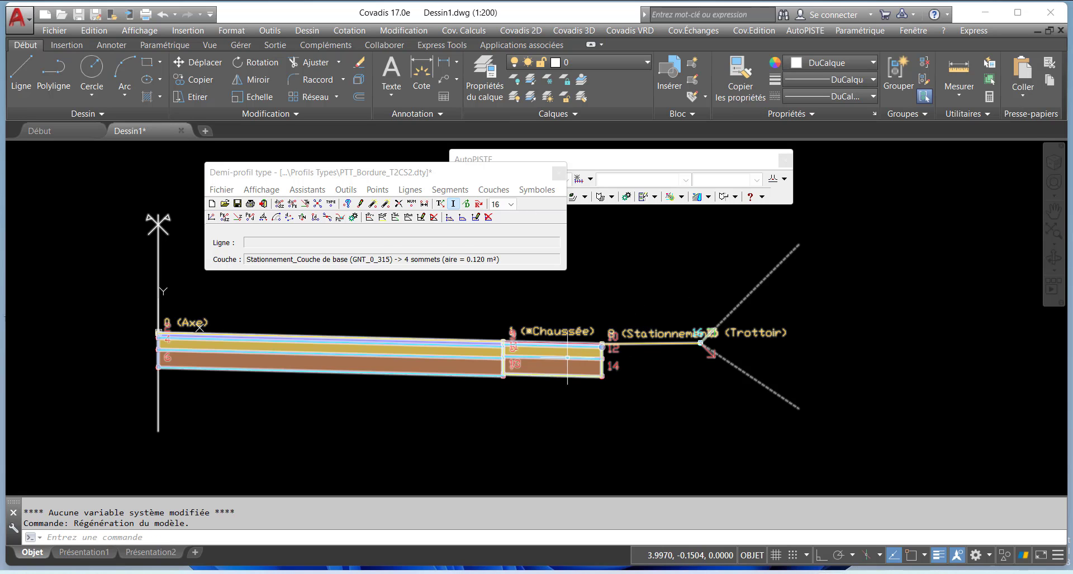
{"action": "scroll", "coordinate": [566, 366], "scroll_direction": "up", "scroll_amount": 2}
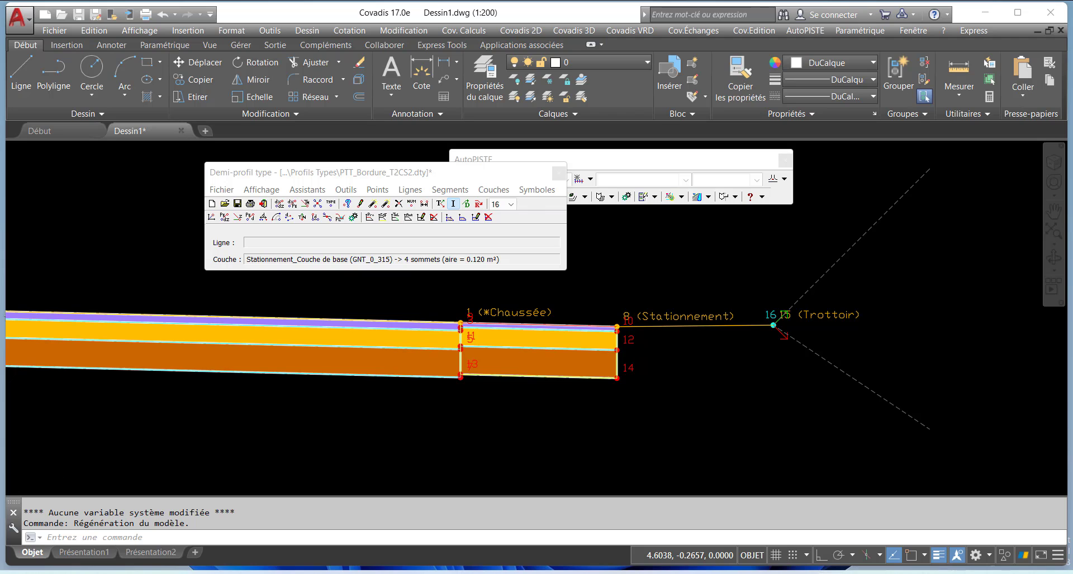
{"action": "scroll", "coordinate": [637, 347], "scroll_direction": "down", "scroll_amount": 2}
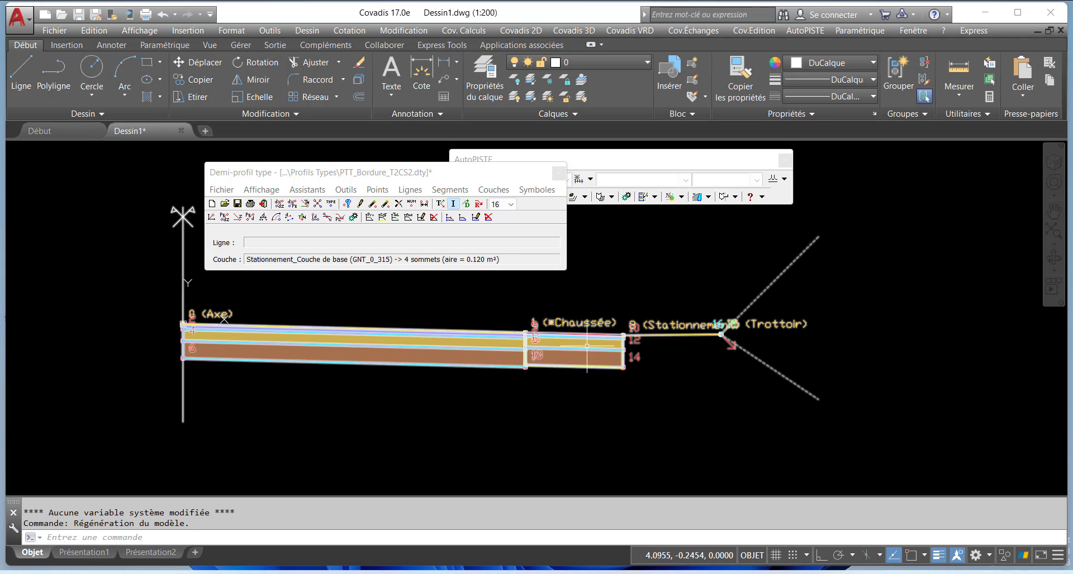
{"action": "scroll", "coordinate": [637, 338], "scroll_direction": "up", "scroll_amount": 2}
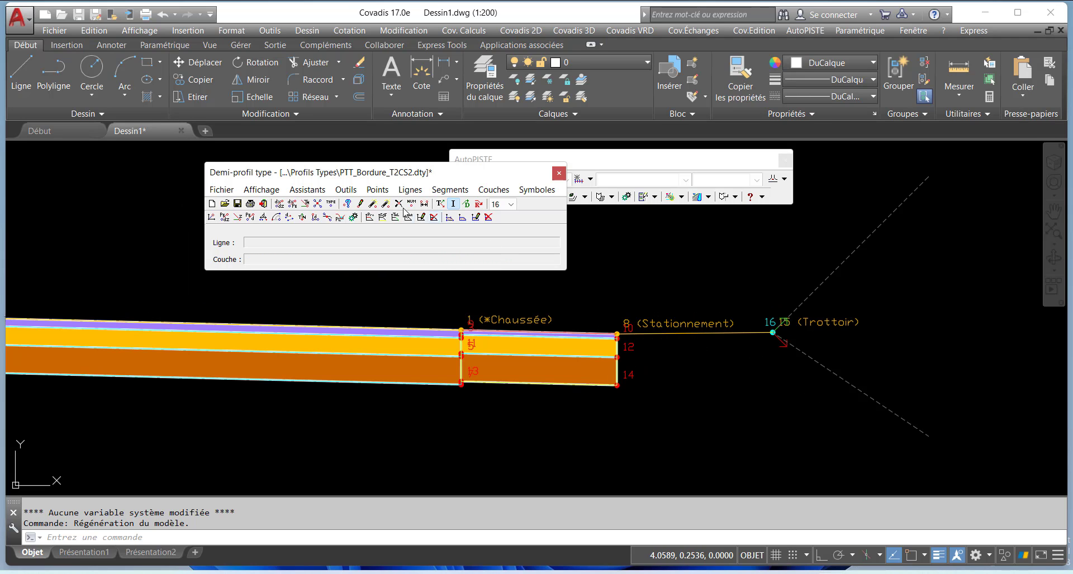
{"action": "mouse_move", "coordinate": [396, 175]}
{"action": "left_mouse_down"}
{"action": "mouse_move", "coordinate": [511, 184]}
{"action": "mouse_move", "coordinate": [512, 195]}
{"action": "mouse_move", "coordinate": [510, 164]}
{"action": "mouse_move", "coordinate": [521, 164]}
{"action": "left_mouse_up"}
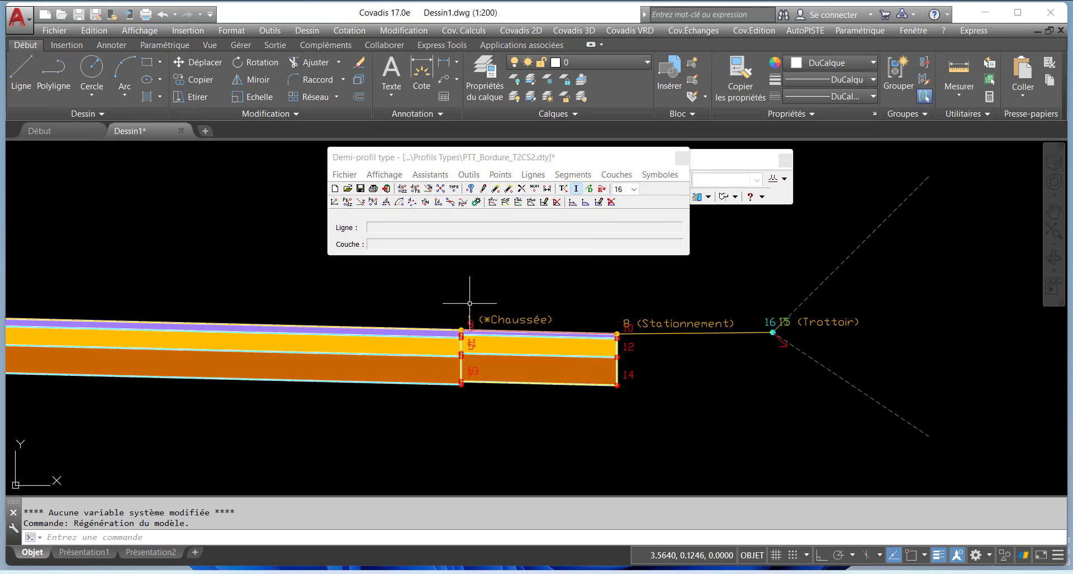
{"action": "scroll", "coordinate": [465, 306], "scroll_direction": "up", "scroll_amount": 2}
{"action": "scroll", "coordinate": [450, 337], "scroll_direction": "up", "scroll_amount": 5}
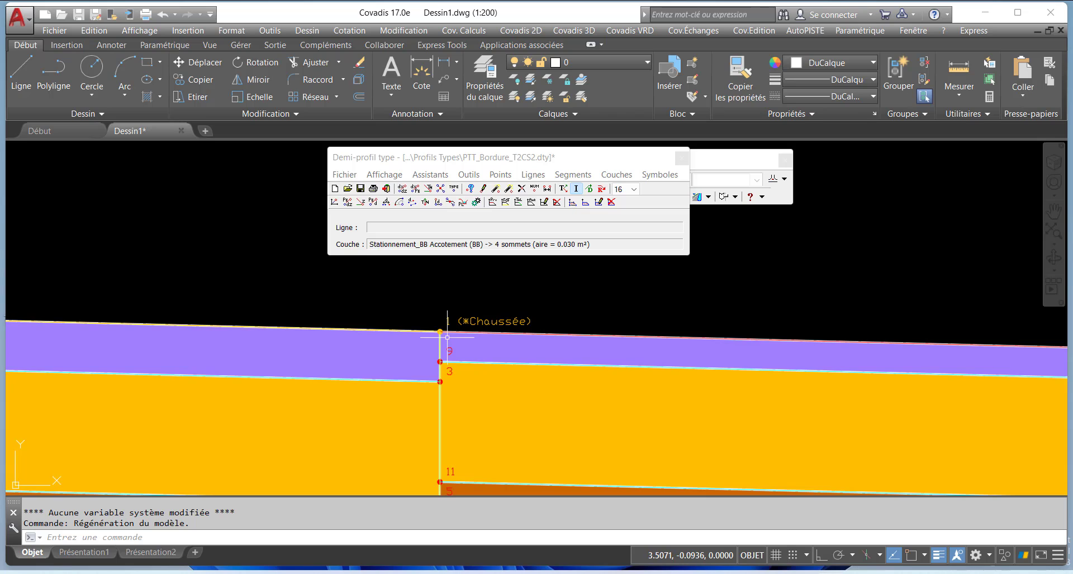
- Compare the levels of the surfacing, base and foundation layers on both sides of point 1 and across the whole half-profile
{"action": "scroll", "coordinate": [447, 337], "scroll_direction": "up", "scroll_amount": 2}
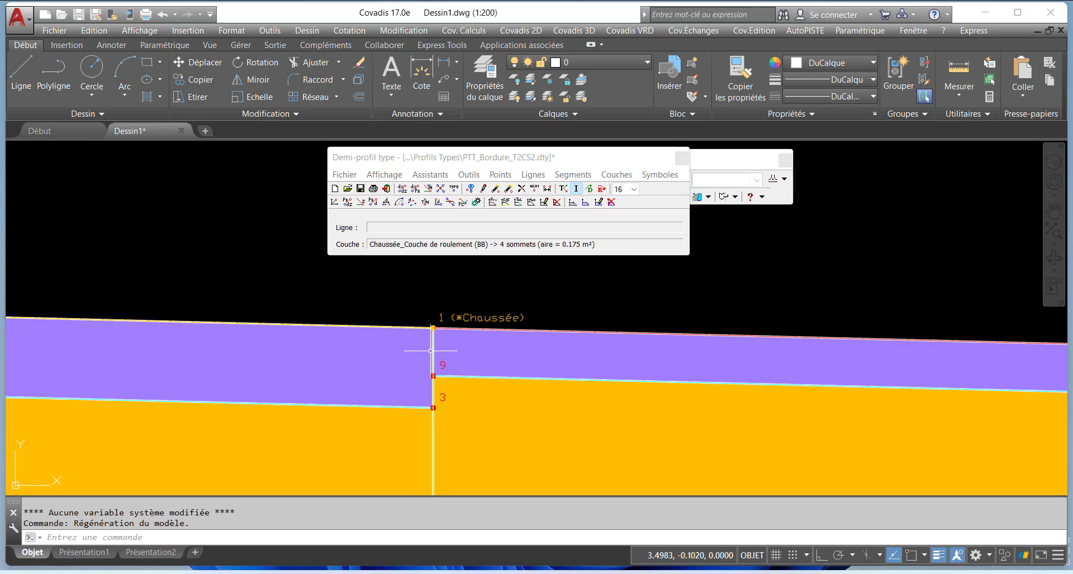
{"action": "scroll", "coordinate": [434, 357], "scroll_direction": "down", "scroll_amount": 5}
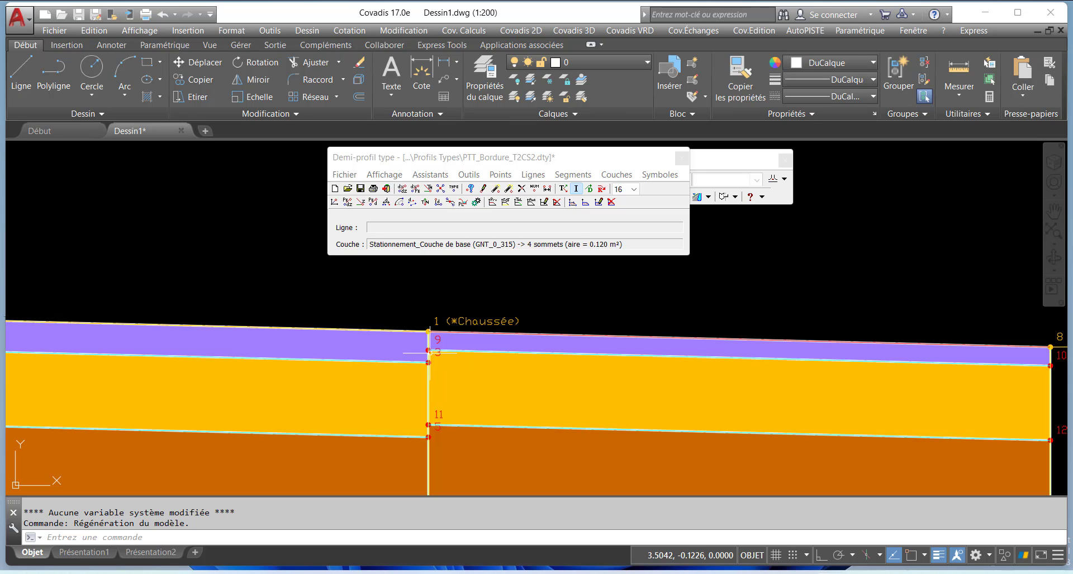
{"action": "scroll", "coordinate": [429, 348], "scroll_direction": "up", "scroll_amount": 5}
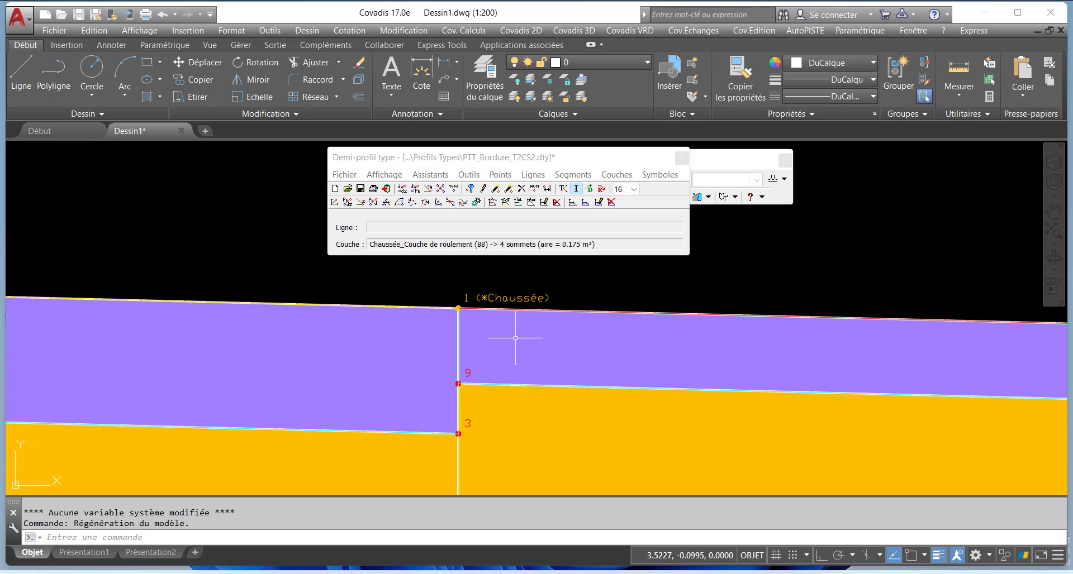
{"action": "scroll", "coordinate": [469, 313], "scroll_direction": "down", "scroll_amount": 5}
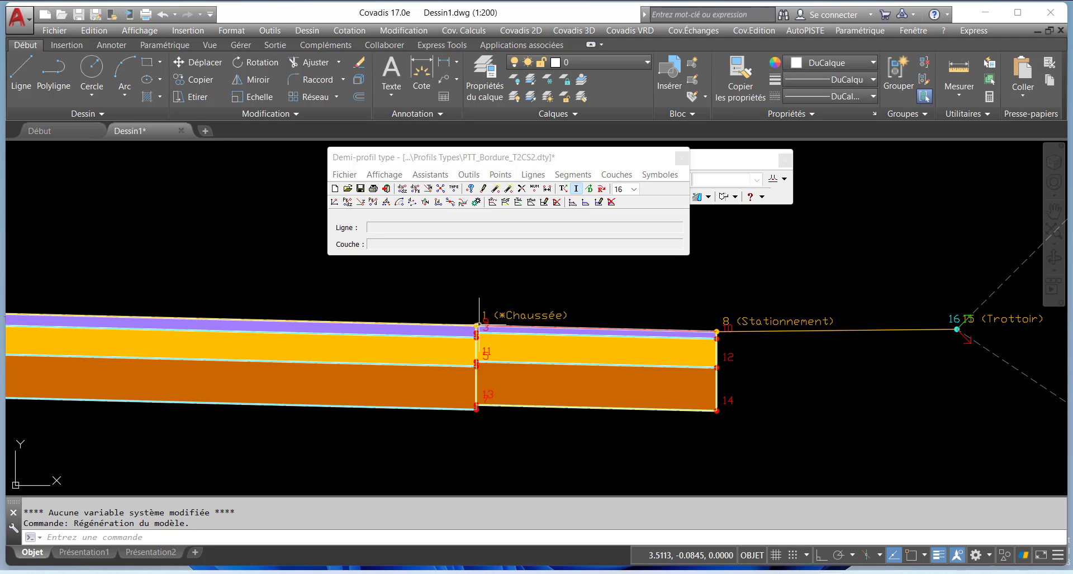
{"action": "scroll", "coordinate": [479, 327], "scroll_direction": "up", "scroll_amount": 2}
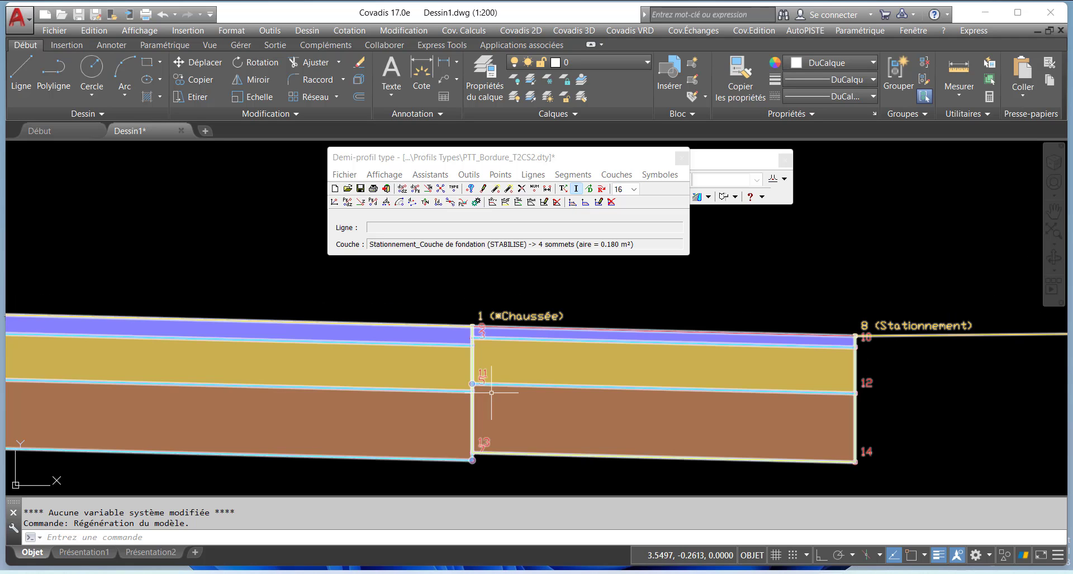
{"action": "scroll", "coordinate": [489, 328], "scroll_direction": "down", "scroll_amount": 4}
{"action": "scroll", "coordinate": [493, 328], "scroll_direction": "down", "scroll_amount": 1}
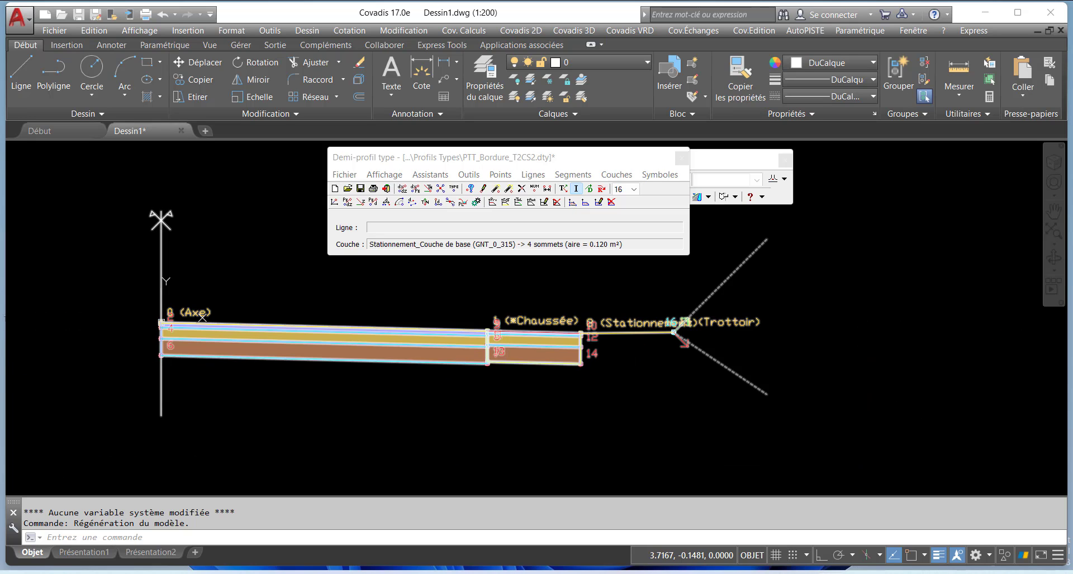
{"action": "scroll", "coordinate": [492, 328], "scroll_direction": "up", "scroll_amount": 4}
{"action": "scroll", "coordinate": [434, 313], "scroll_direction": "up", "scroll_amount": 2}
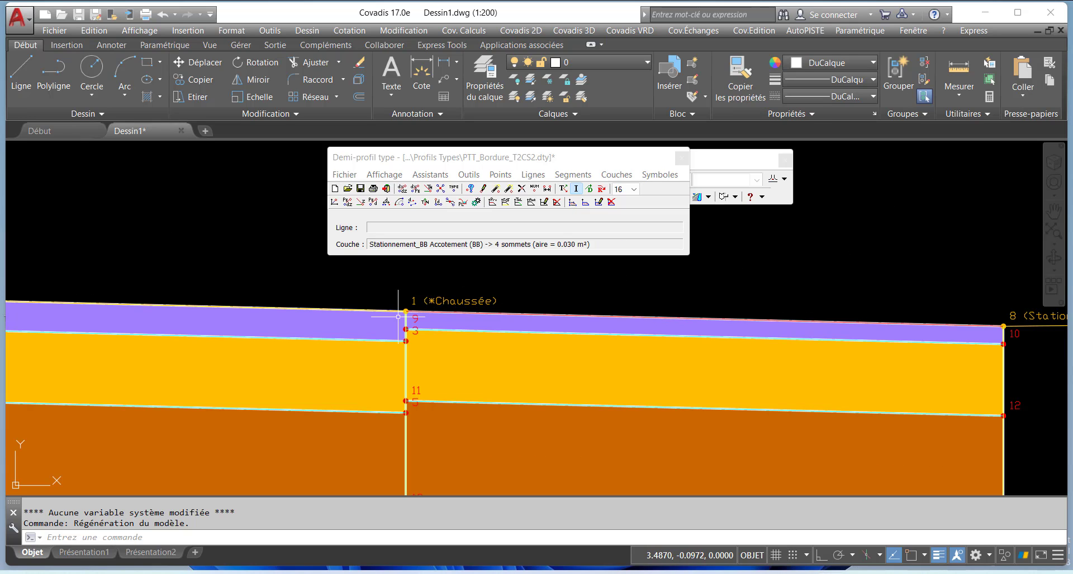
{"action": "scroll", "coordinate": [435, 296], "scroll_direction": "down", "scroll_amount": 2}
{"action": "scroll", "coordinate": [436, 267], "scroll_direction": "up", "scroll_amount": 4}
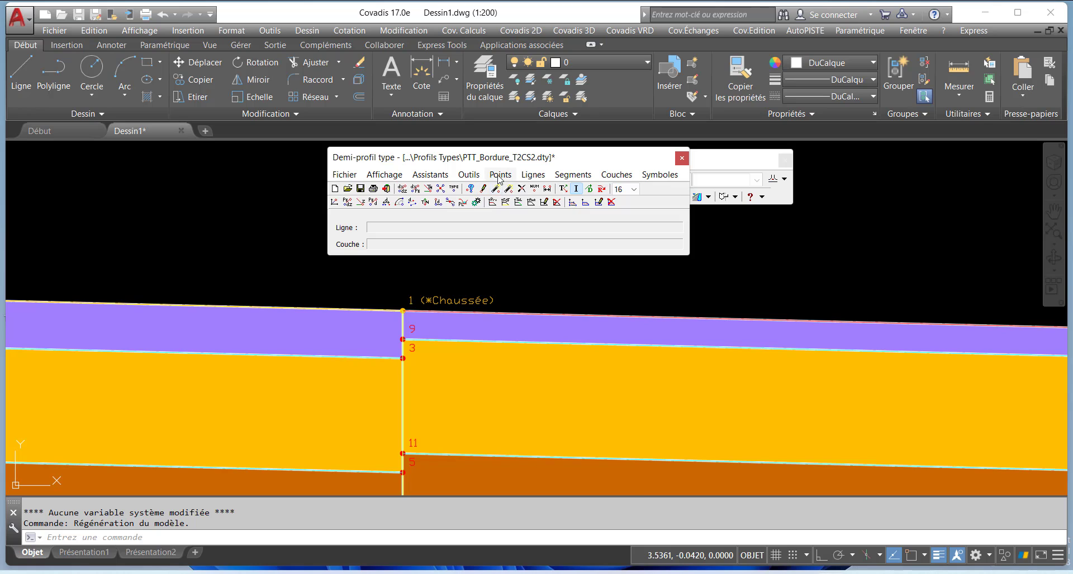
- Try to construct a dX - dZ point from point 1 (*Chaussée) with dX 0 m and dZ -0.02 m
{"action": "left_click", "coordinate": [499, 174]}
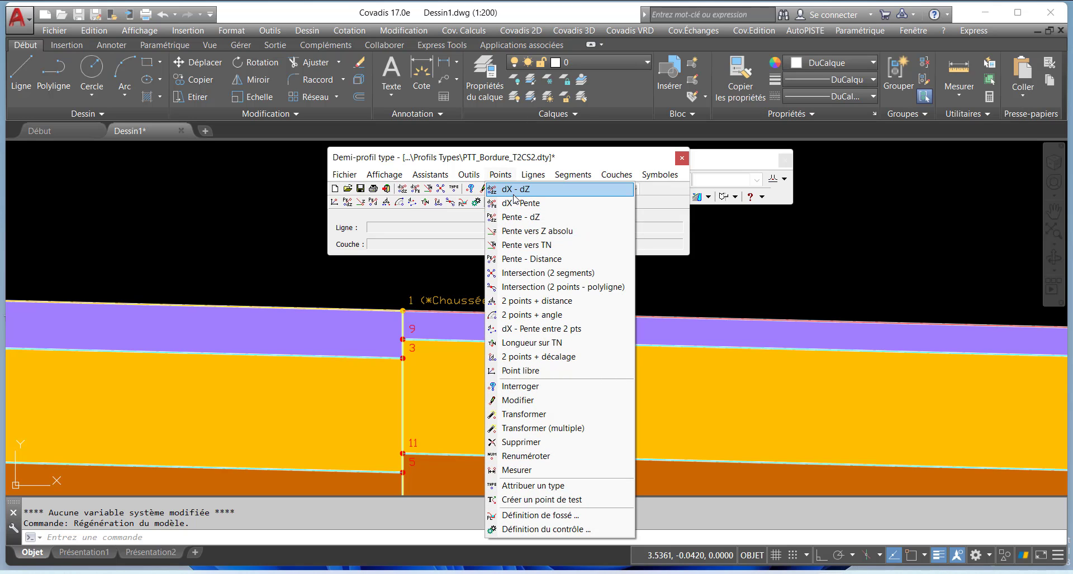
{"action": "left_click", "coordinate": [513, 193]}
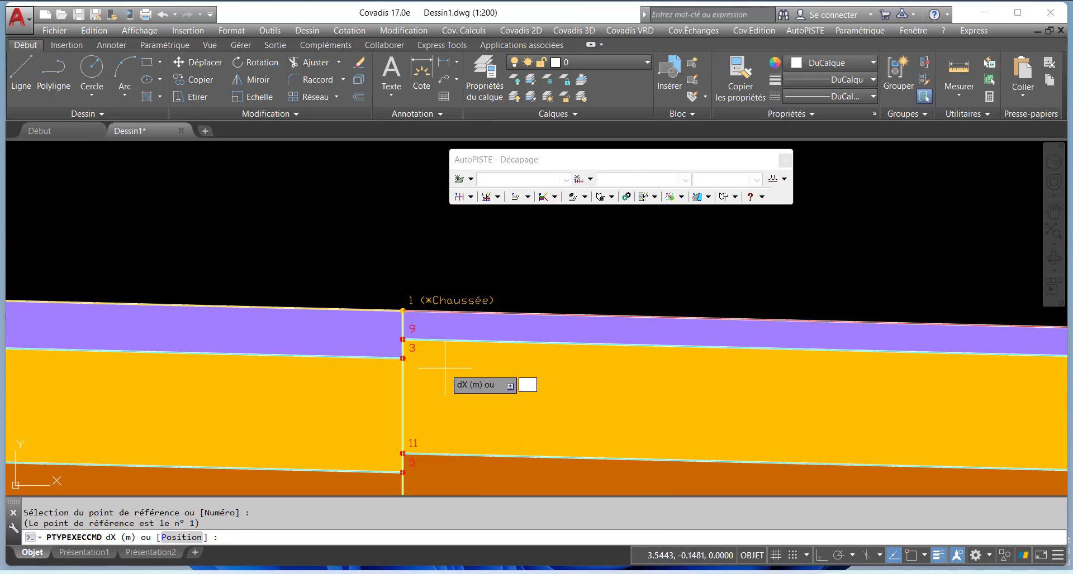
{"action": "type", "text": "0"}
{"action": "key", "text": "Return"}
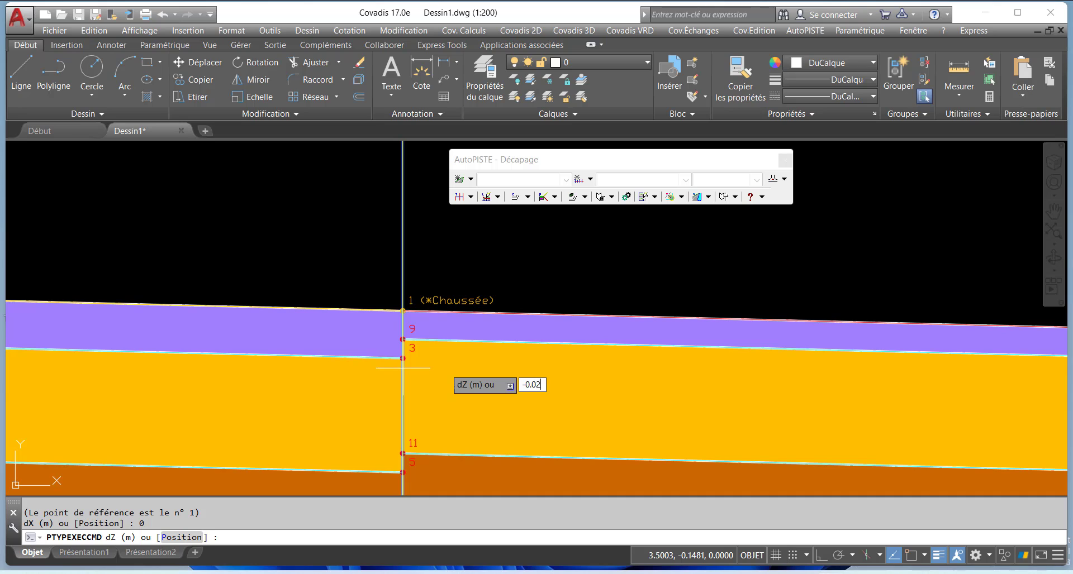
{"action": "type", "text": "-0.02"}
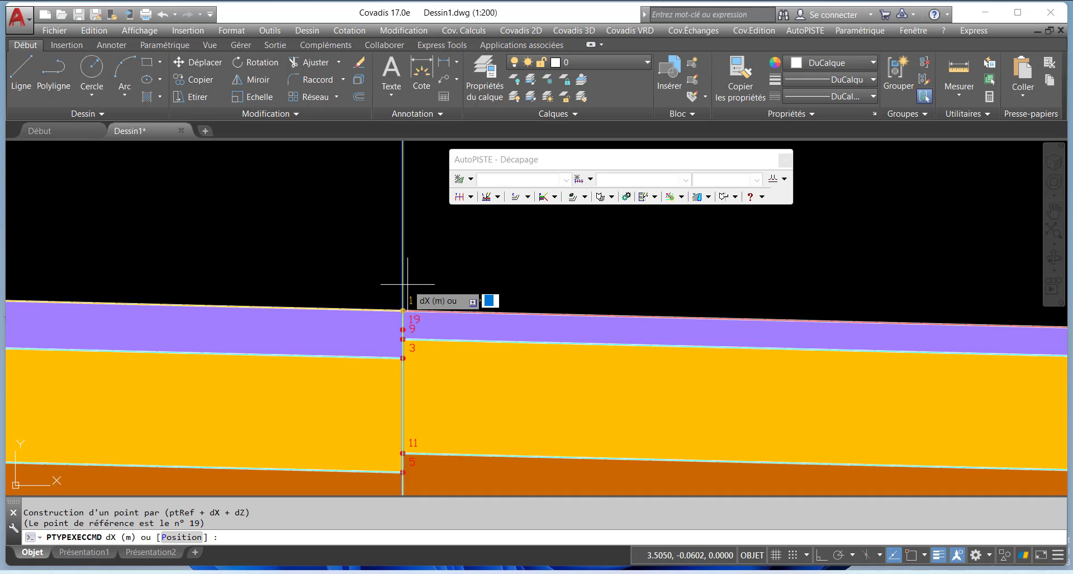
{"action": "key", "text": "Return"}
{"action": "scroll", "coordinate": [385, 309], "scroll_direction": "down", "scroll_amount": 2}
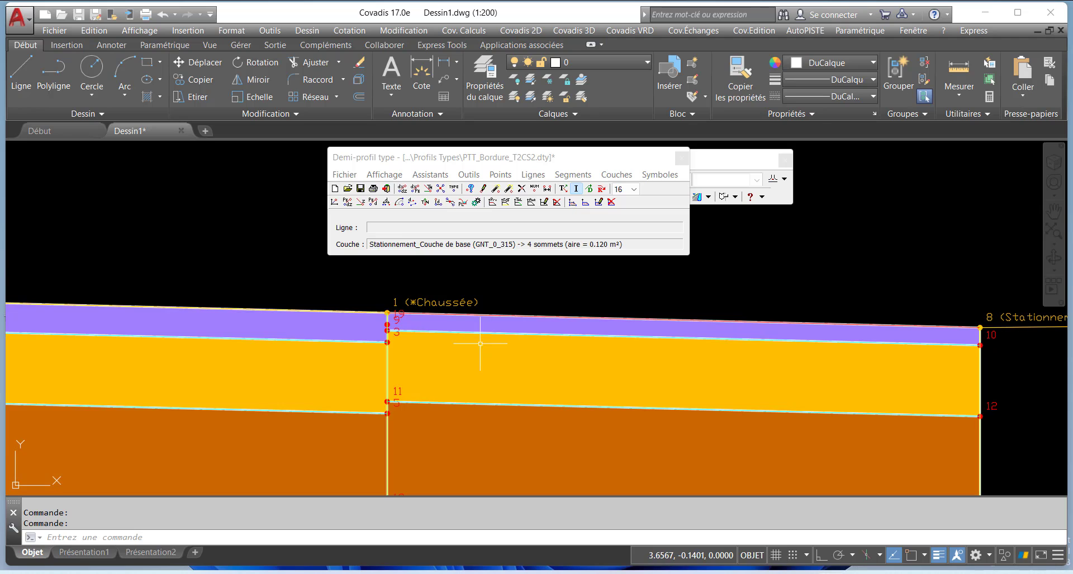
{"action": "scroll", "coordinate": [389, 313], "scroll_direction": "up", "scroll_amount": 5}
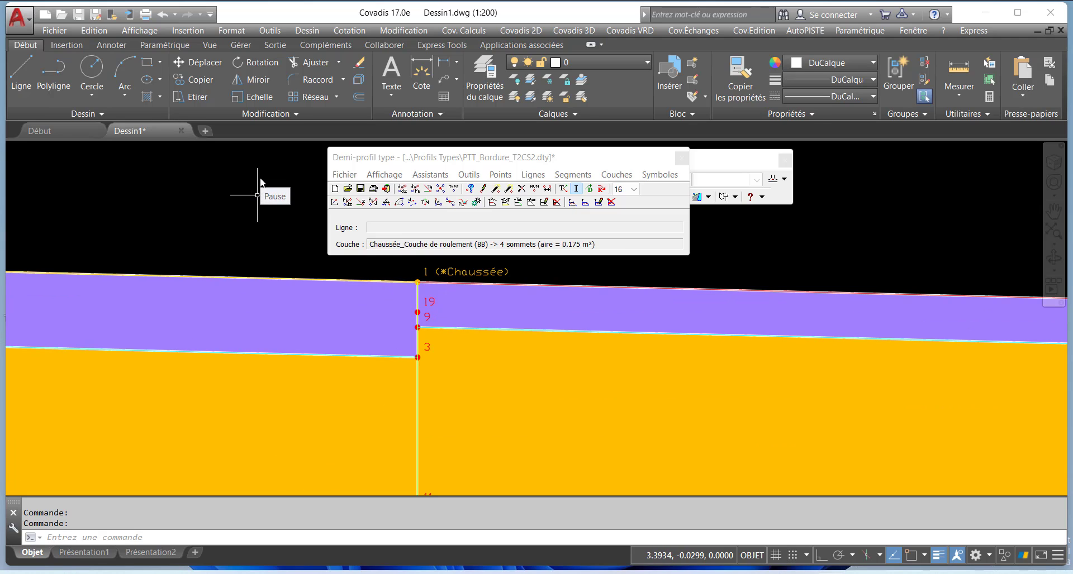
{"action": "key", "text": "ctrl+z"}
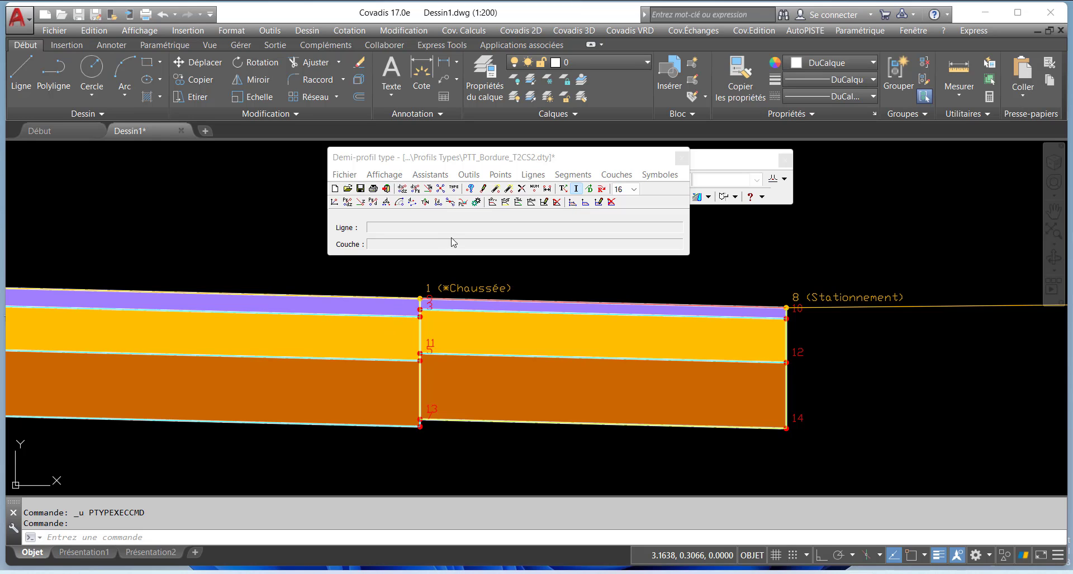
- Construct a point directly below point 1 (*Chaussée) using dX - dZ, with dX 0 m and dZ -0.02 m
{"action": "scroll", "coordinate": [422, 307], "scroll_direction": "up", "scroll_amount": 6}
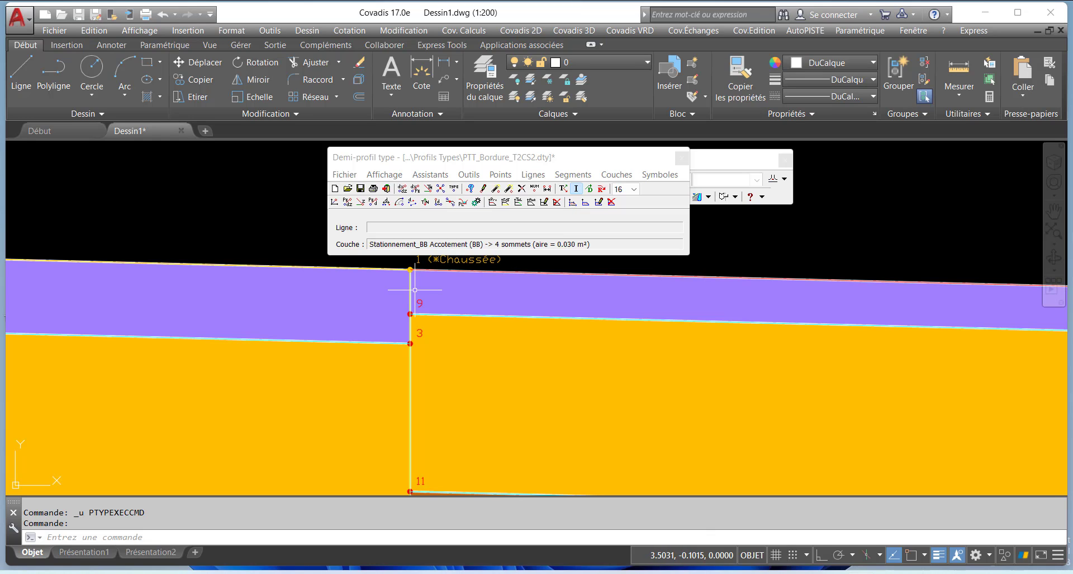
{"action": "left_click", "coordinate": [500, 174]}
{"action": "left_click", "coordinate": [515, 190]}
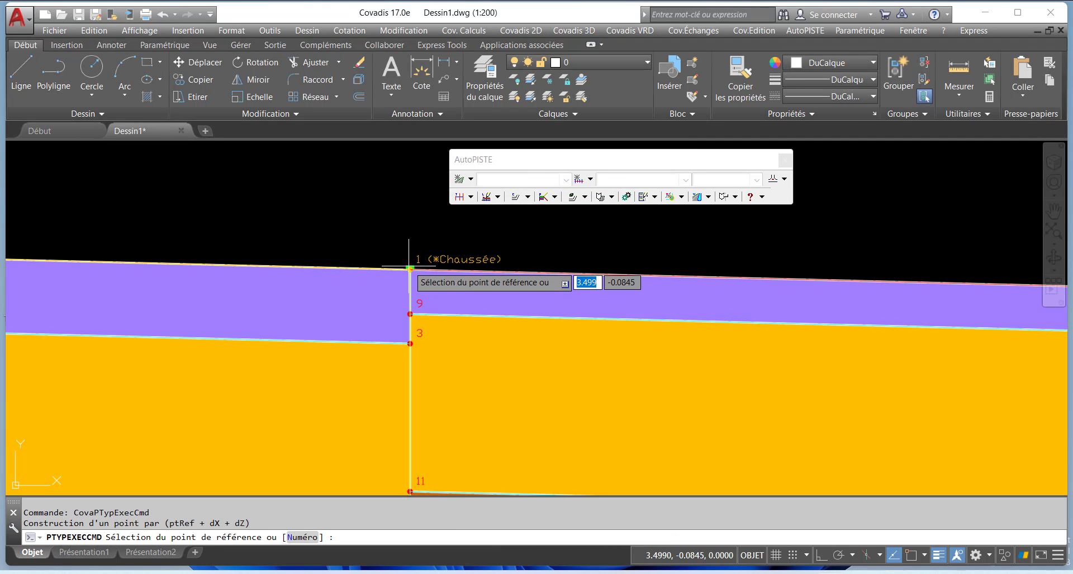
{"action": "left_click", "coordinate": [409, 268]}
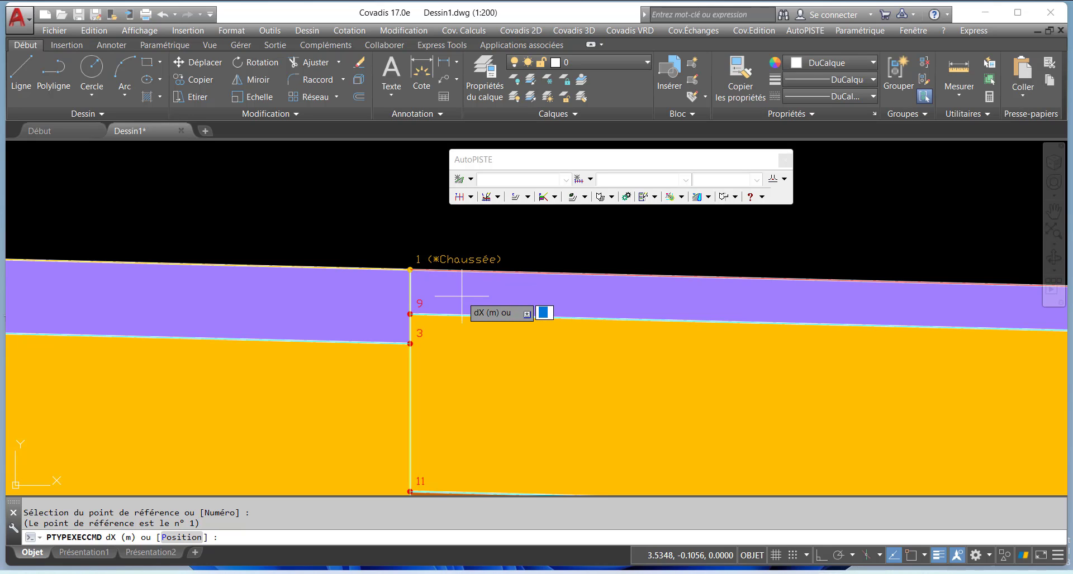
{"action": "key", "text": "Return"}
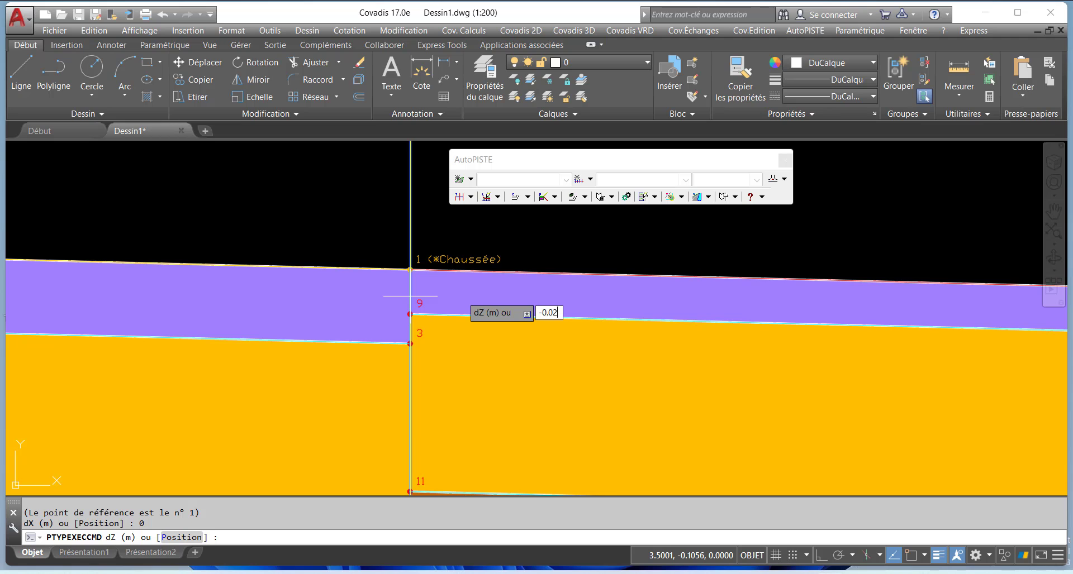
{"action": "key", "text": "Return"}
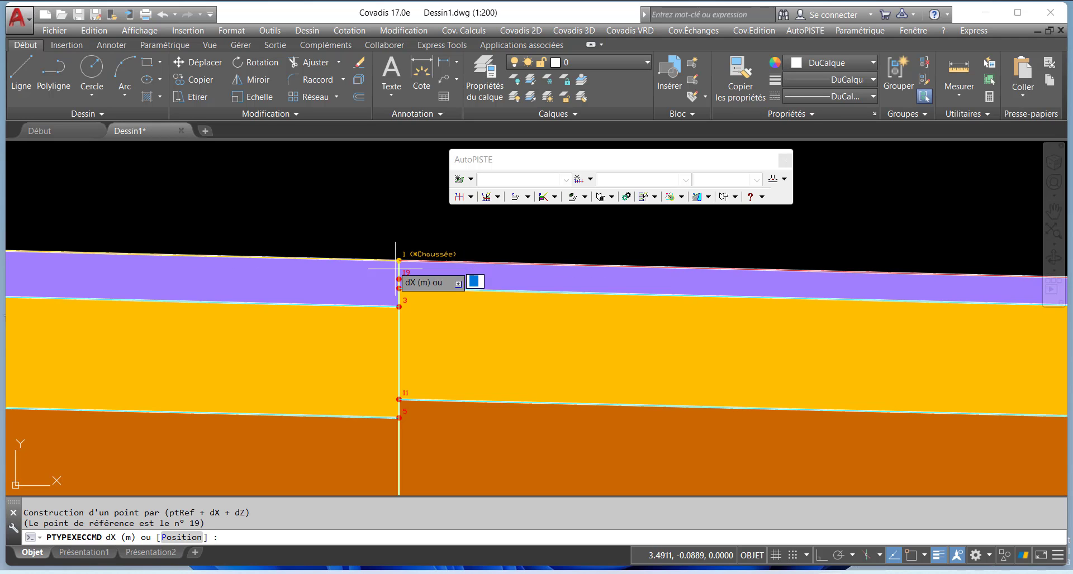
{"action": "scroll", "coordinate": [411, 235], "scroll_direction": "down", "scroll_amount": 3}
{"action": "scroll", "coordinate": [404, 351], "scroll_direction": "up", "scroll_amount": 5}
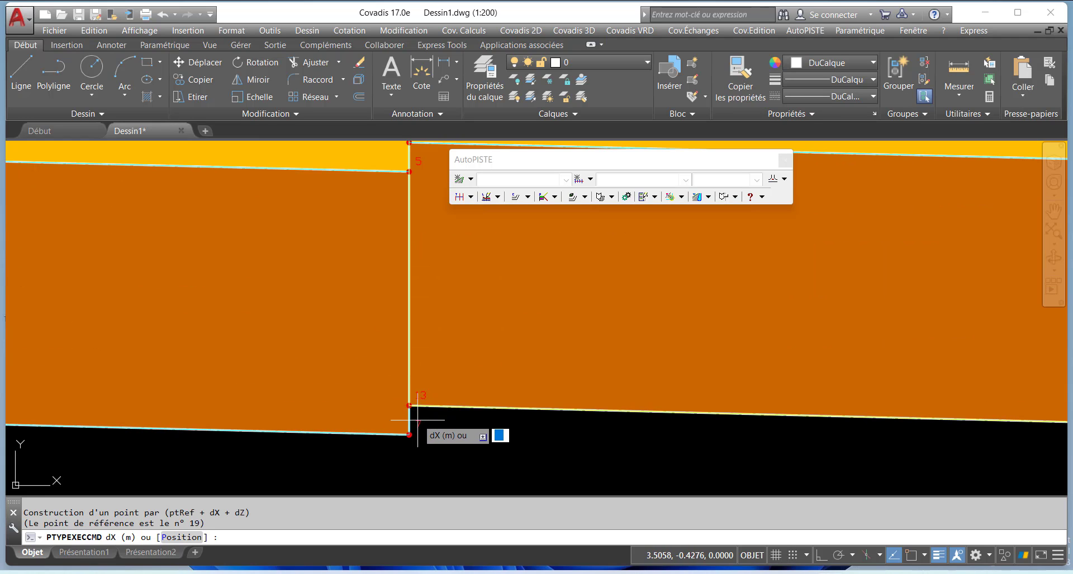
{"action": "scroll", "coordinate": [414, 427], "scroll_direction": "down", "scroll_amount": 4}
{"action": "scroll", "coordinate": [414, 205], "scroll_direction": "up", "scroll_amount": 2}
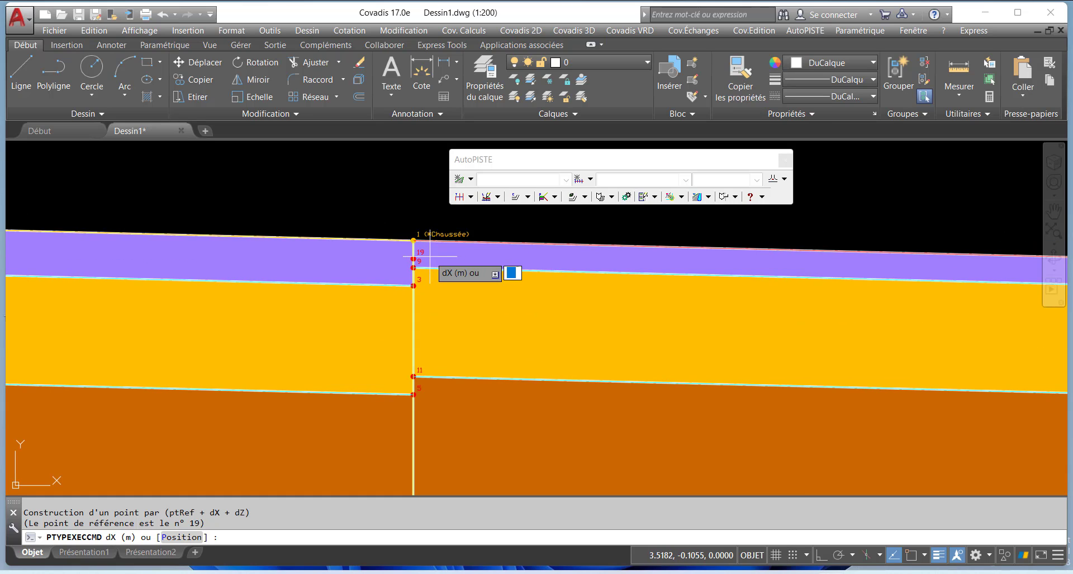
{"action": "key", "text": "Return"}
- Insert the point 0.02 m below point 1 into the parking strip's top line and into the Stationnement_BB Accotement layer
{"action": "scroll", "coordinate": [430, 280], "scroll_direction": "down", "scroll_amount": 1}
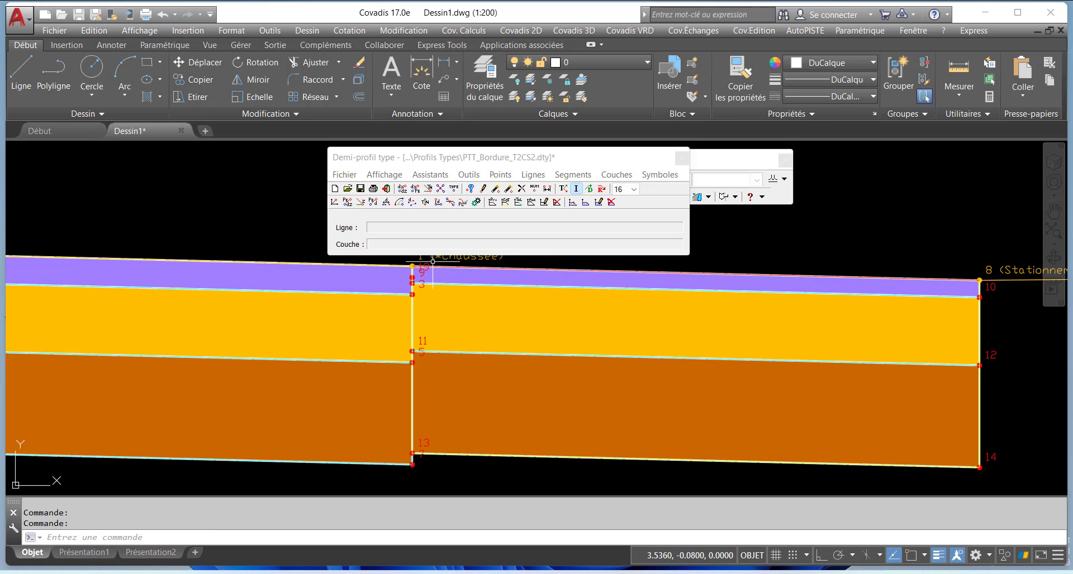
{"action": "scroll", "coordinate": [396, 296], "scroll_direction": "up", "scroll_amount": 3}
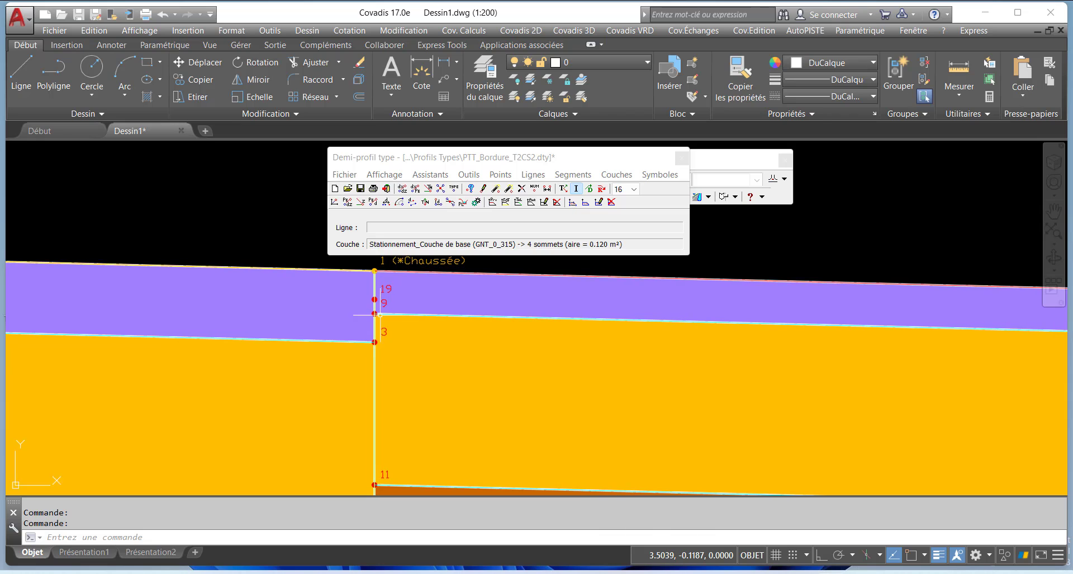
{"action": "scroll", "coordinate": [391, 318], "scroll_direction": "down", "scroll_amount": 2}
{"action": "scroll", "coordinate": [401, 325], "scroll_direction": "up", "scroll_amount": 1}
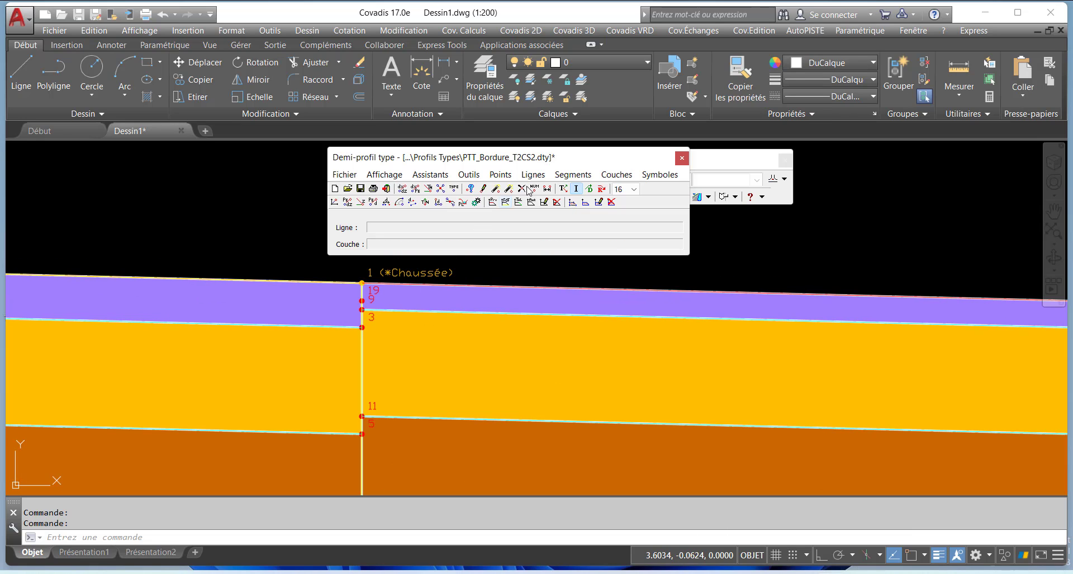
{"action": "left_click", "coordinate": [541, 176]}
{"action": "left_click", "coordinate": [548, 304]}
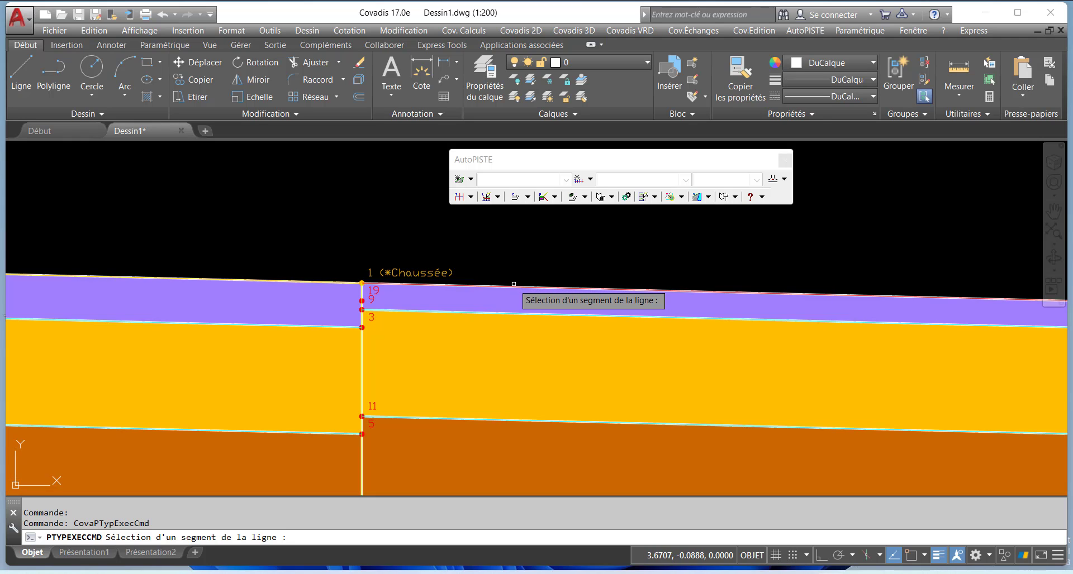
{"action": "left_click", "coordinate": [513, 286]}
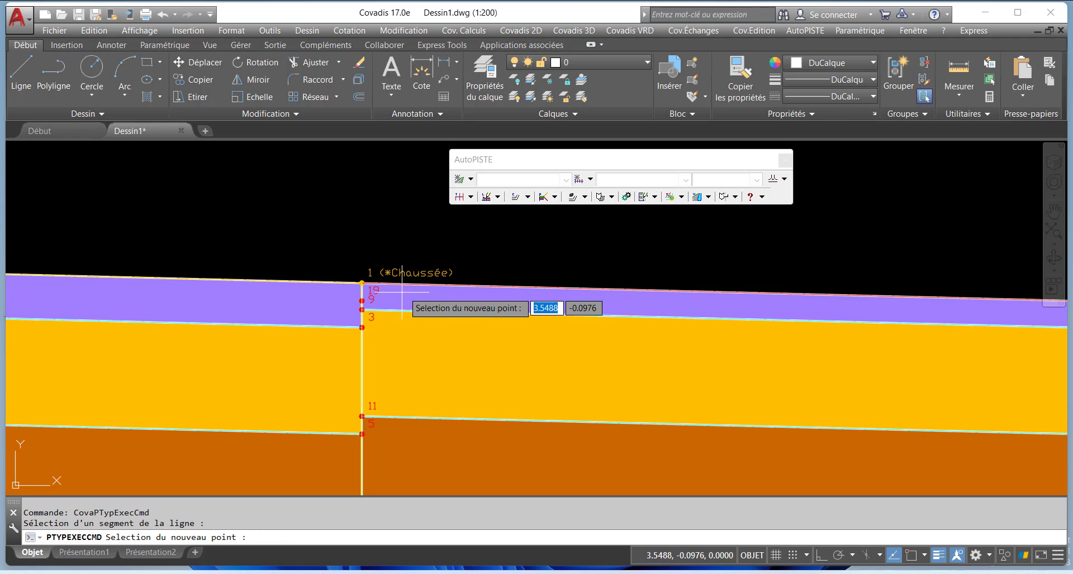
{"action": "left_click", "coordinate": [361, 300]}
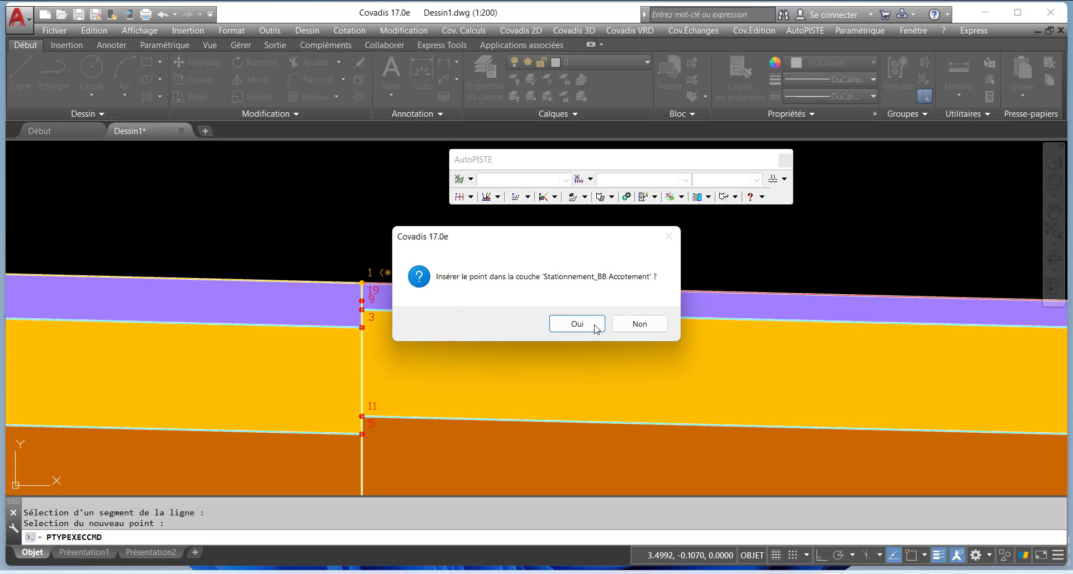
{"action": "left_click", "coordinate": [565, 325]}
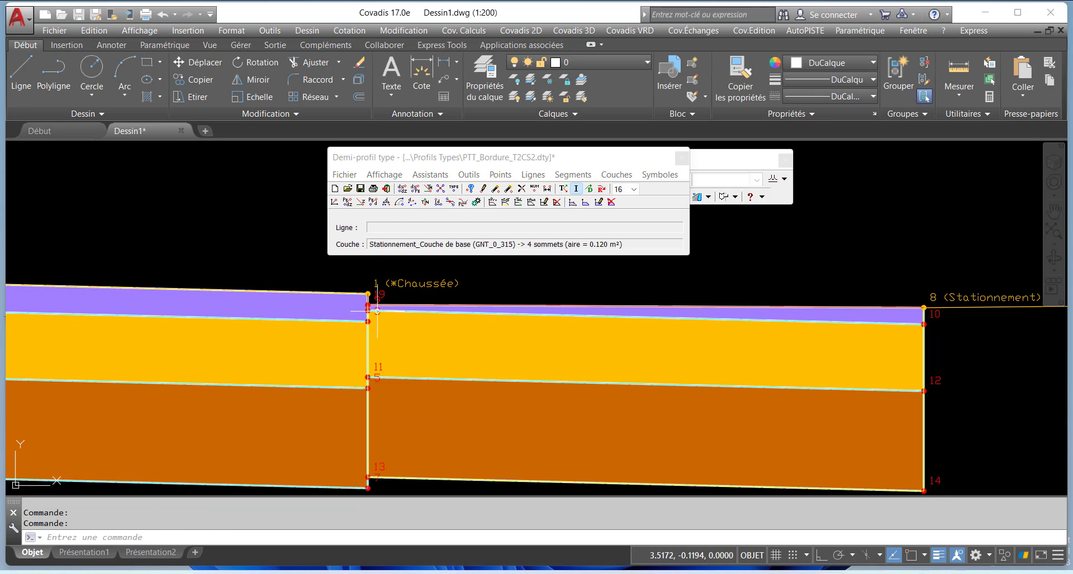
- Modify point 8 (Stationnement) to use point 19, just below point 1 (*Chaussée), as its reference point
{"action": "scroll", "coordinate": [583, 298], "scroll_direction": "down", "scroll_amount": 1}
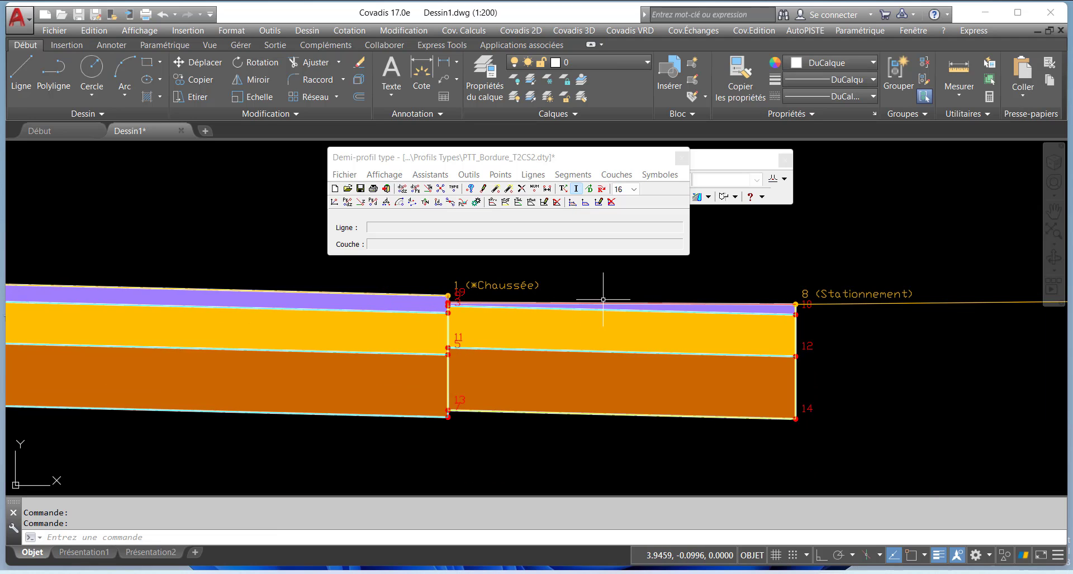
{"action": "scroll", "coordinate": [603, 305], "scroll_direction": "up", "scroll_amount": 2}
{"action": "scroll", "coordinate": [441, 335], "scroll_direction": "down", "scroll_amount": 2}
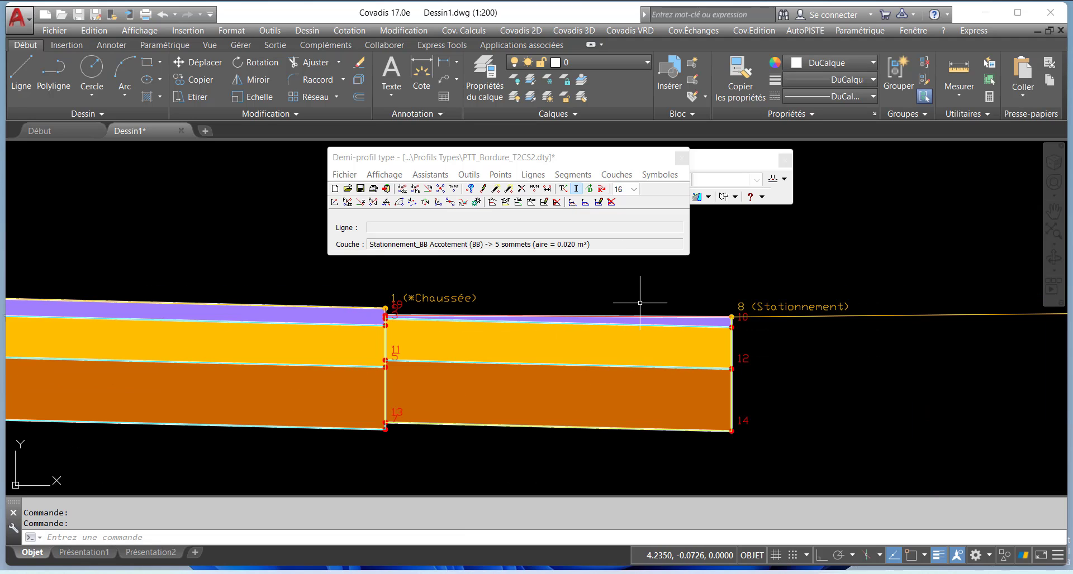
{"action": "left_click", "coordinate": [499, 176]}
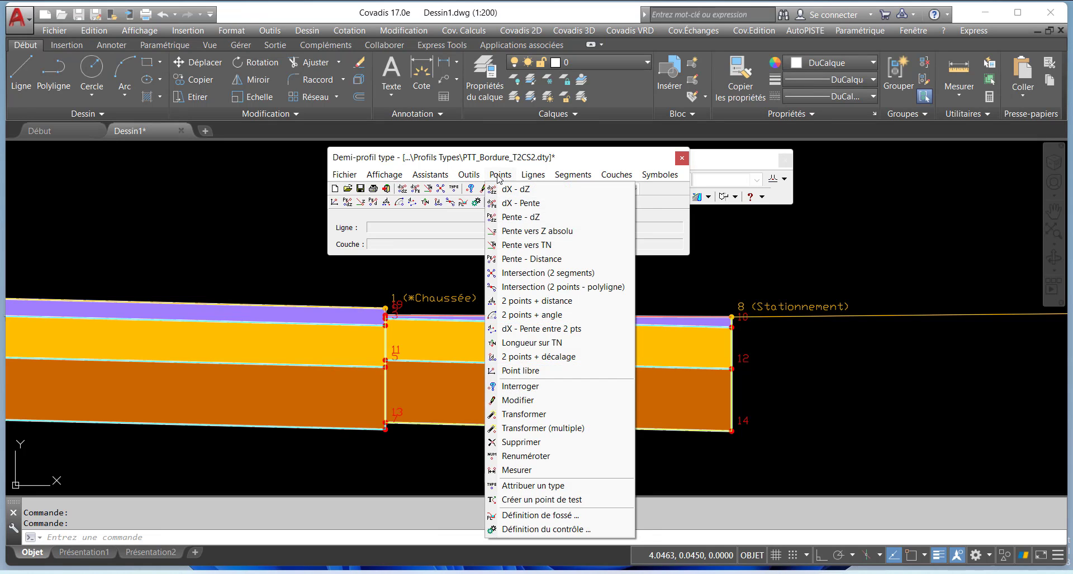
{"action": "left_click", "coordinate": [520, 400]}
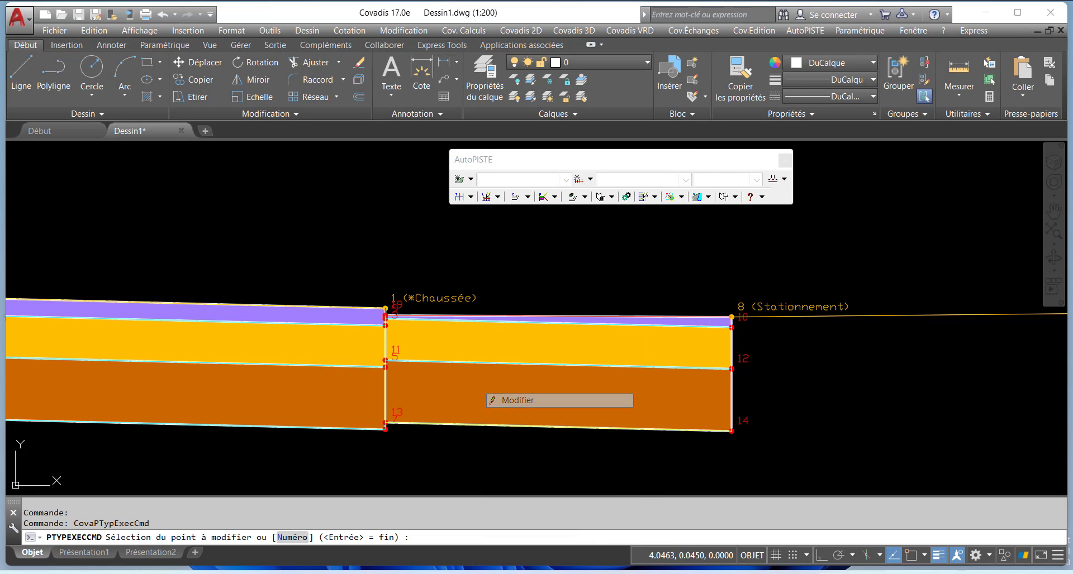
{"action": "left_click", "coordinate": [731, 317]}
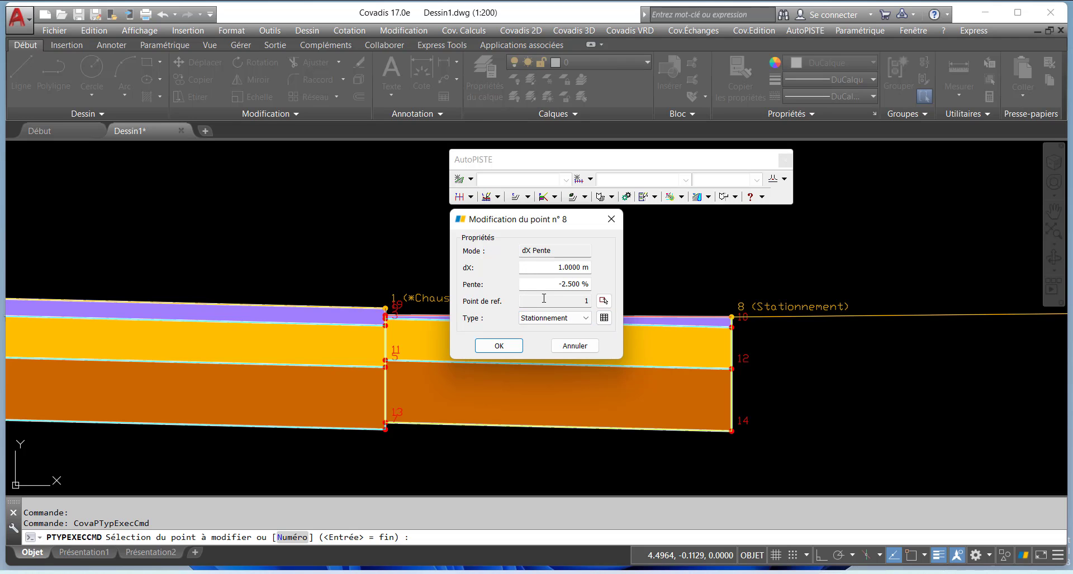
{"action": "left_click", "coordinate": [603, 301]}
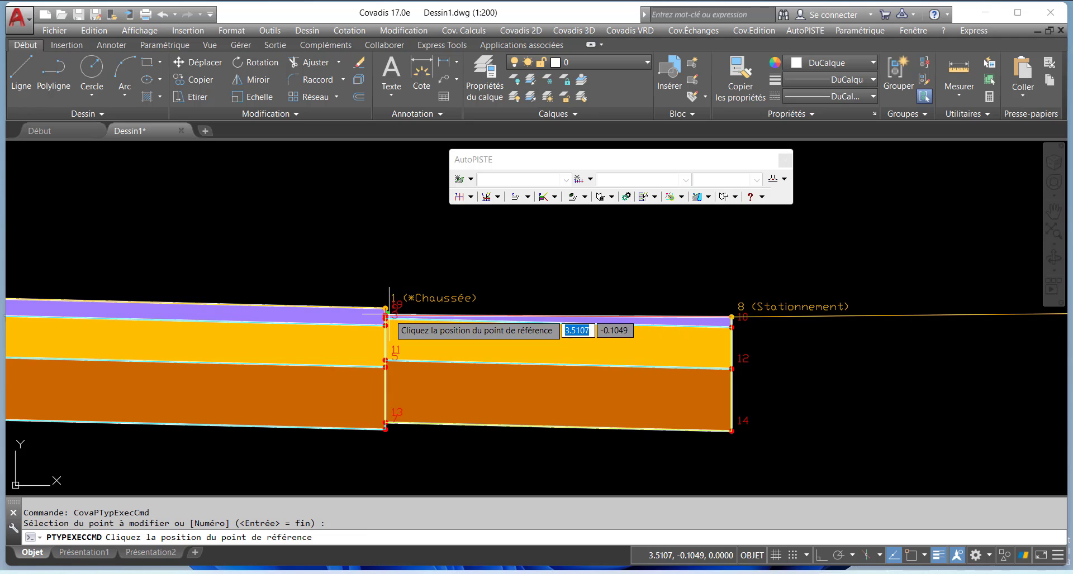
{"action": "scroll", "coordinate": [387, 314], "scroll_direction": "up", "scroll_amount": 5}
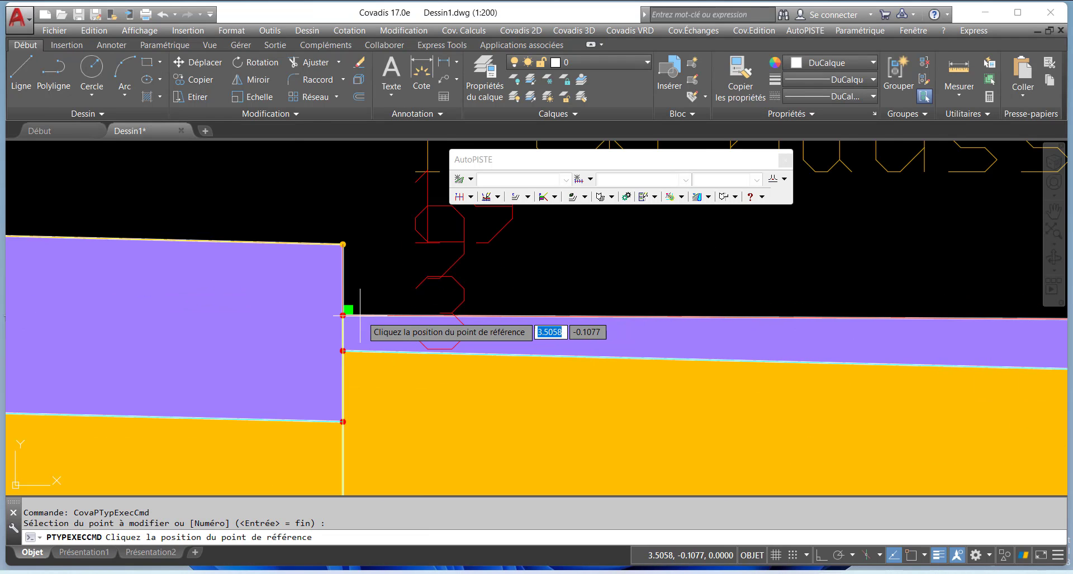
{"action": "left_click", "coordinate": [342, 316]}
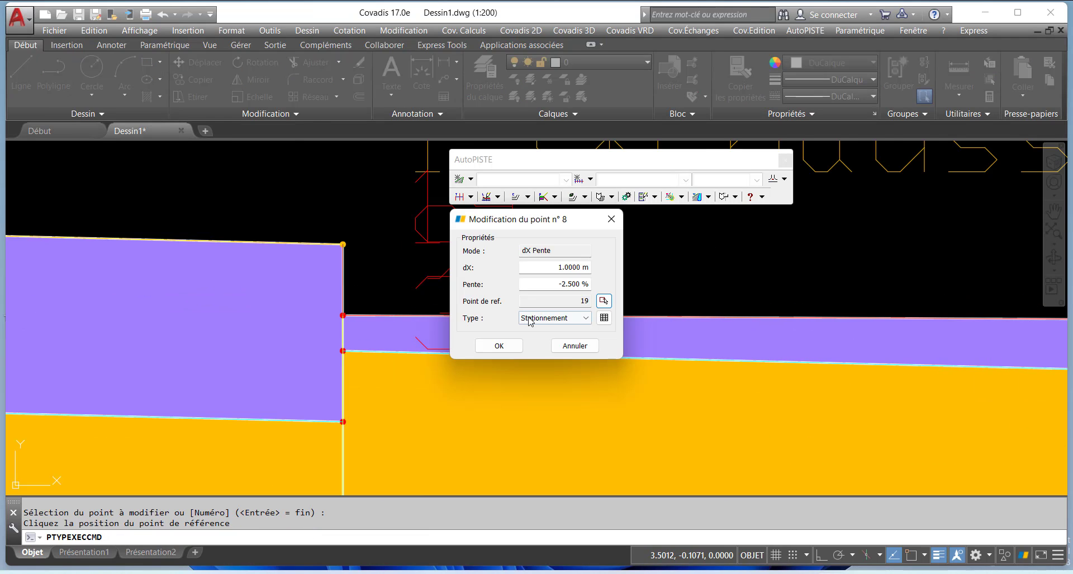
{"action": "left_click", "coordinate": [503, 347]}
{"action": "scroll", "coordinate": [500, 333], "scroll_direction": "down", "scroll_amount": 5}
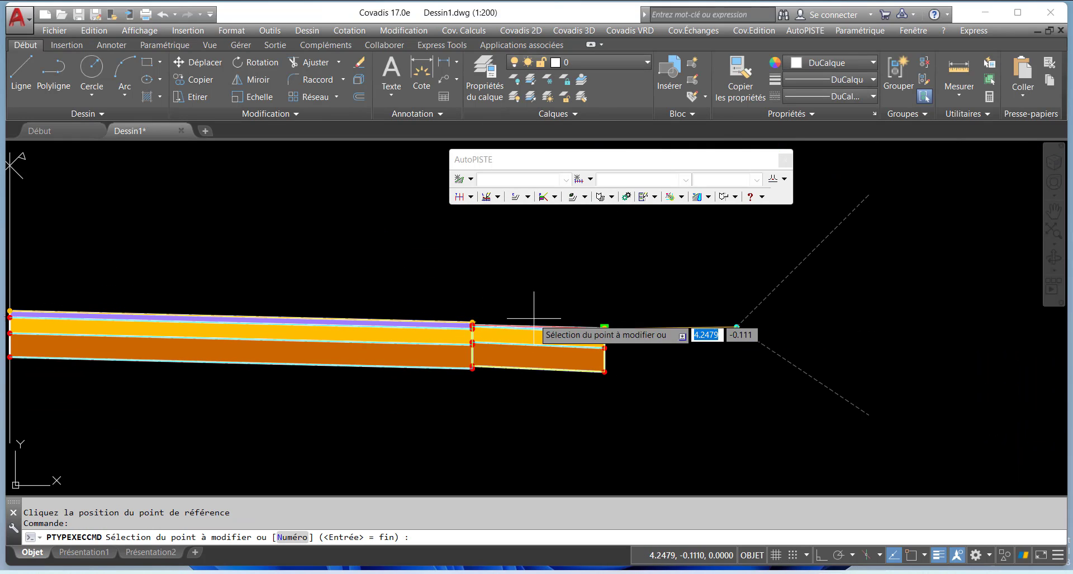
- Modify point 9, on the underside of the parking strip's surfacing layer, to use point 19 as its reference point
{"action": "scroll", "coordinate": [479, 322], "scroll_direction": "up", "scroll_amount": 3}
{"action": "scroll", "coordinate": [517, 339], "scroll_direction": "up", "scroll_amount": 2}
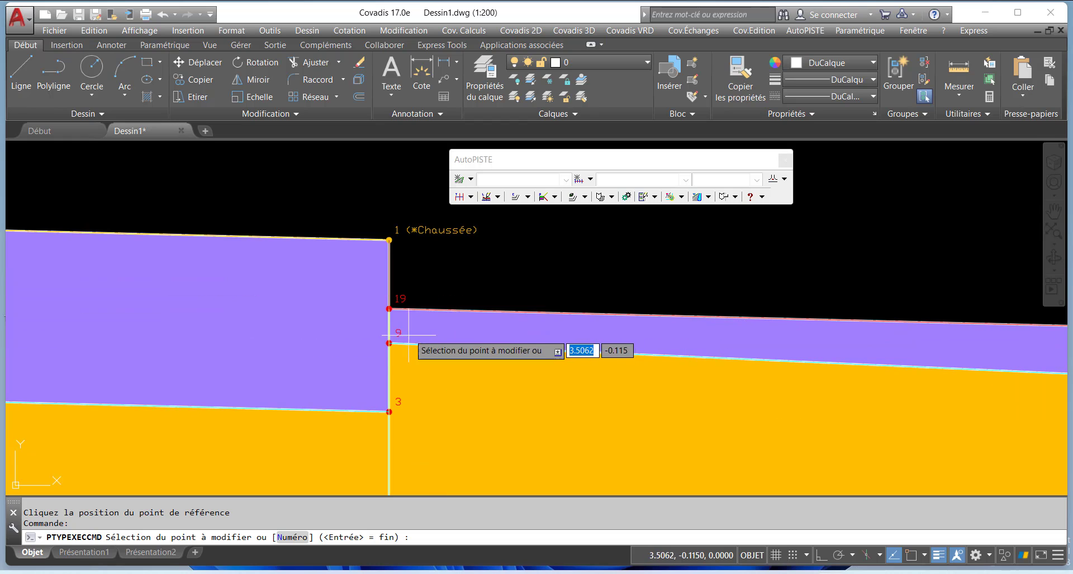
{"action": "key", "text": "Return"}
{"action": "key", "text": "Return"}
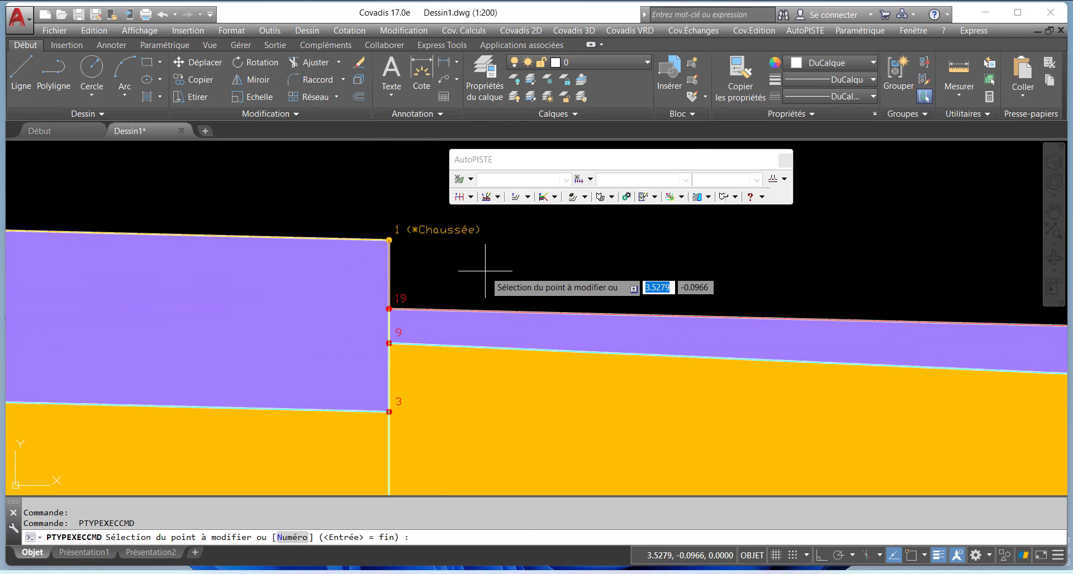
{"action": "scroll", "coordinate": [451, 291], "scroll_direction": "down", "scroll_amount": 3}
{"action": "scroll", "coordinate": [452, 308], "scroll_direction": "up", "scroll_amount": 5}
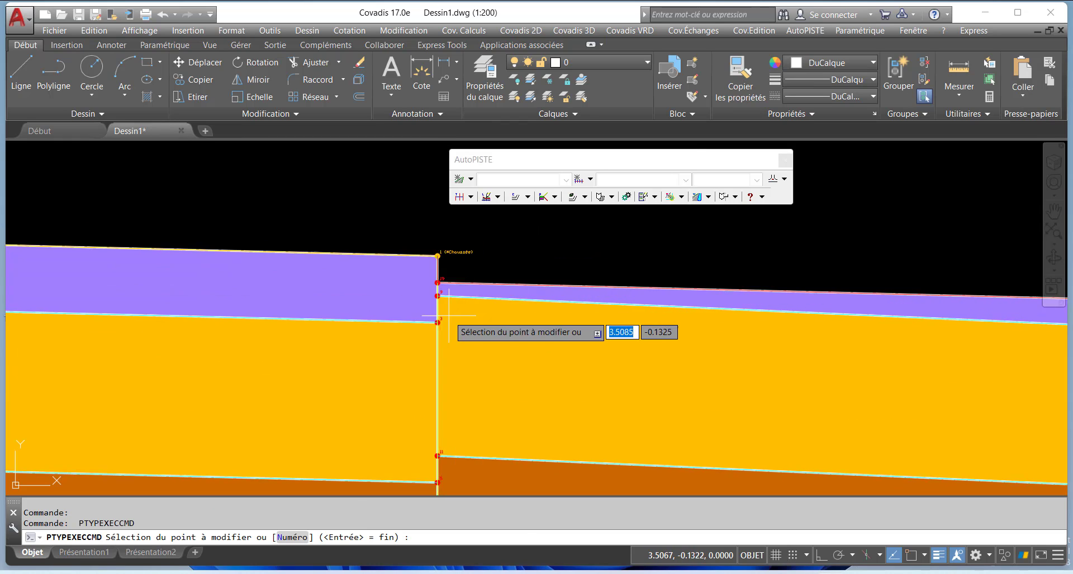
{"action": "left_click", "coordinate": [428, 284]}
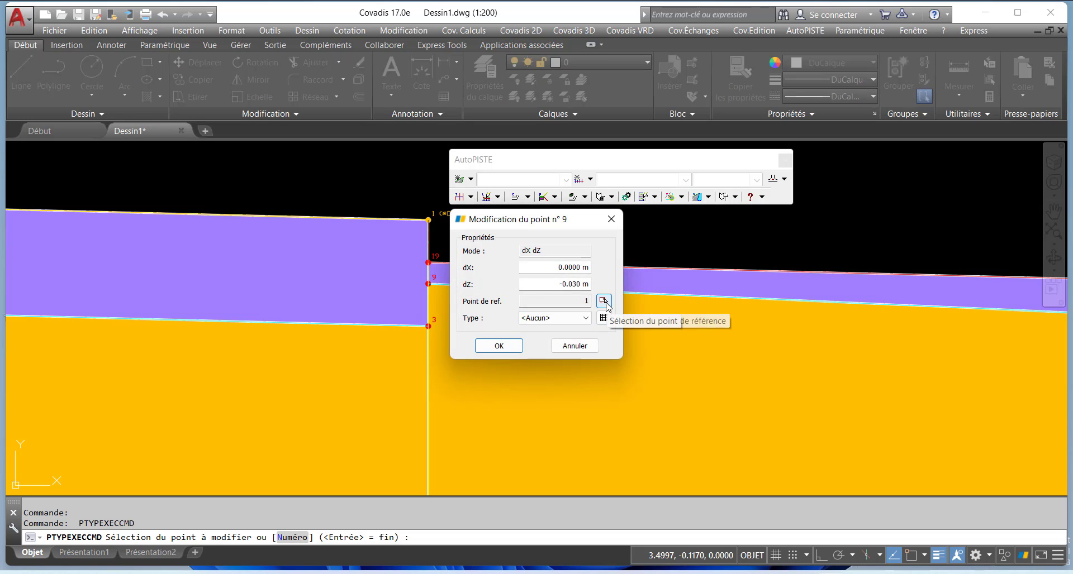
{"action": "left_click", "coordinate": [604, 302]}
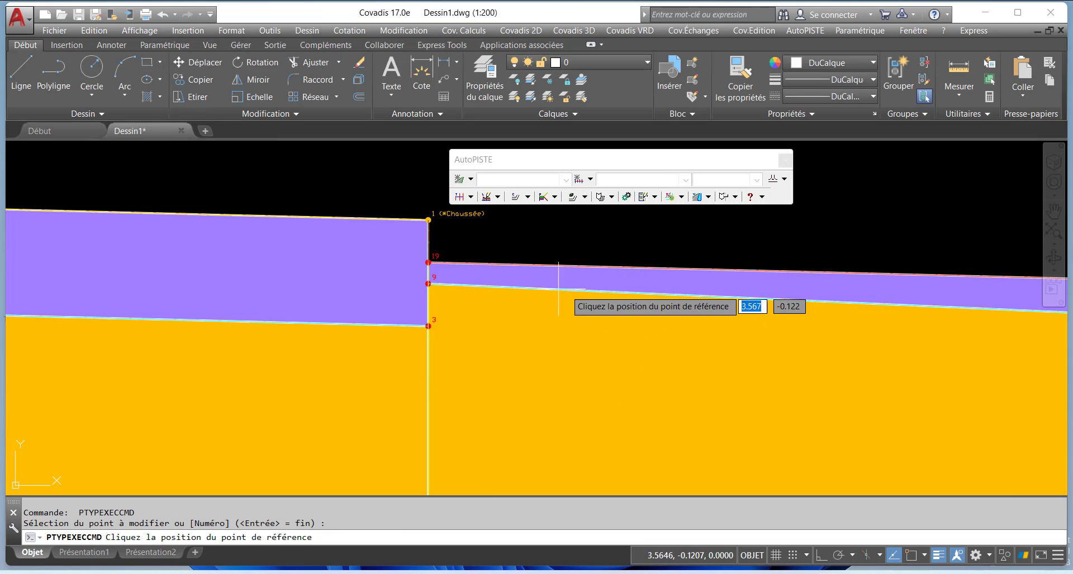
{"action": "left_click", "coordinate": [428, 262]}
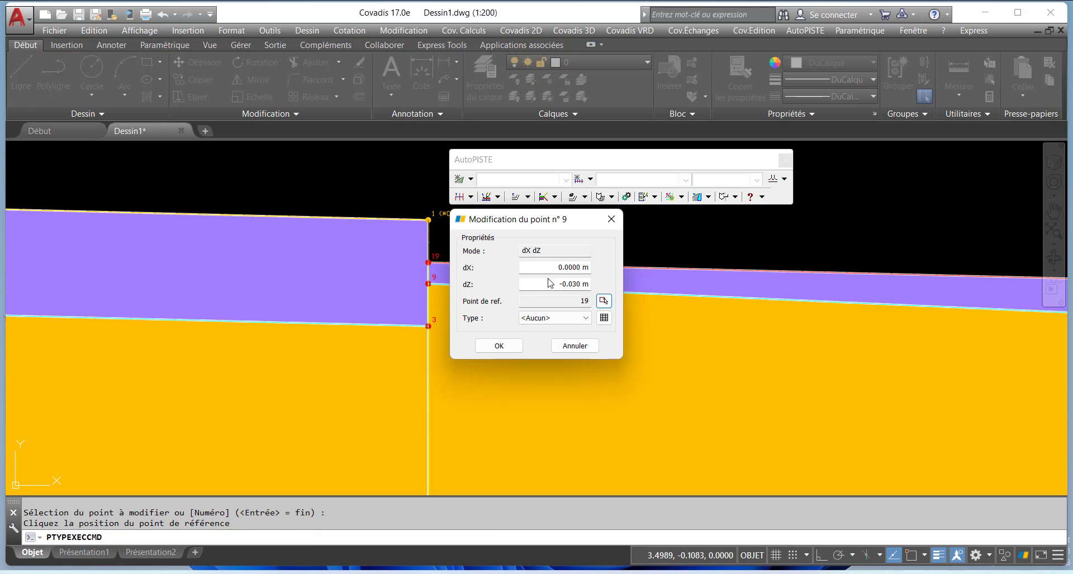
{"action": "left_click", "coordinate": [499, 346]}
{"action": "scroll", "coordinate": [486, 285], "scroll_direction": "down", "scroll_amount": 6}
{"action": "key", "text": "Return"}
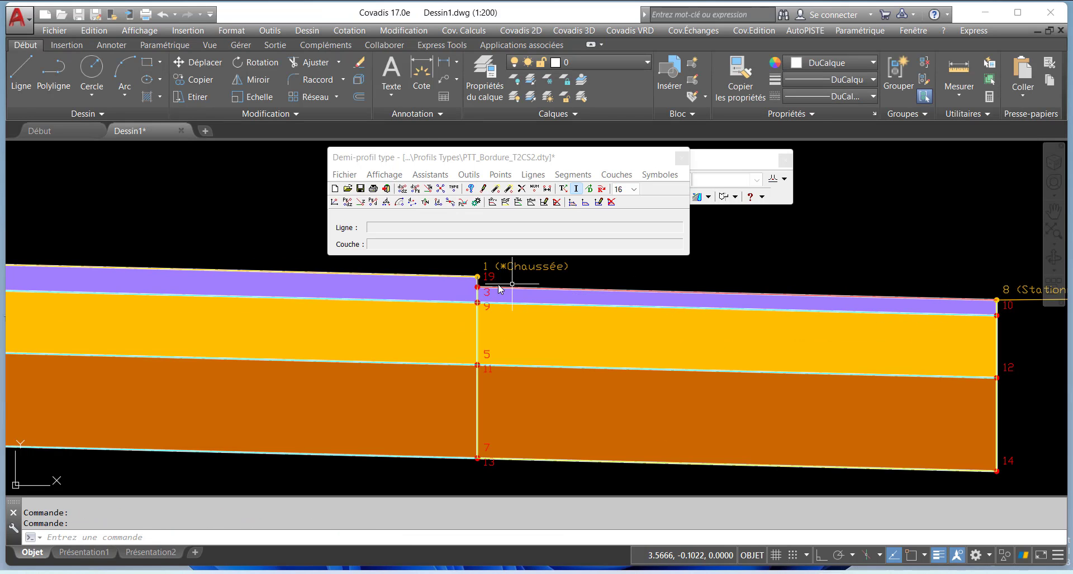
- Examine the parking strip's layers at point 1 and the profile between point 8 (Stationnement) and the Trottoir point
{"action": "scroll", "coordinate": [531, 305], "scroll_direction": "up", "scroll_amount": 2}
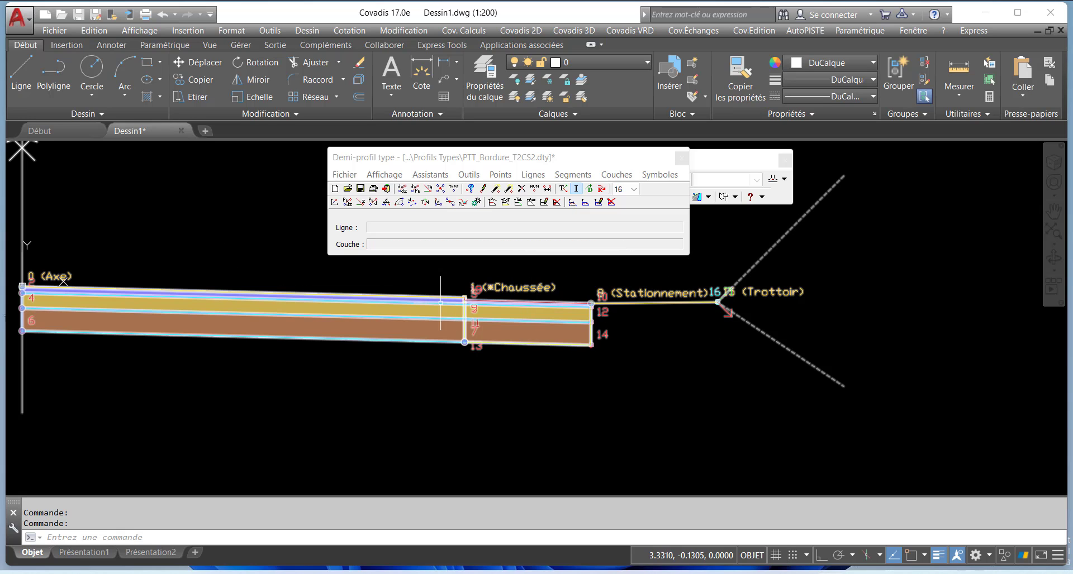
{"action": "mouse_move", "coordinate": [528, 325]}
{"action": "scroll", "coordinate": [530, 321], "scroll_direction": "down", "scroll_amount": 2}
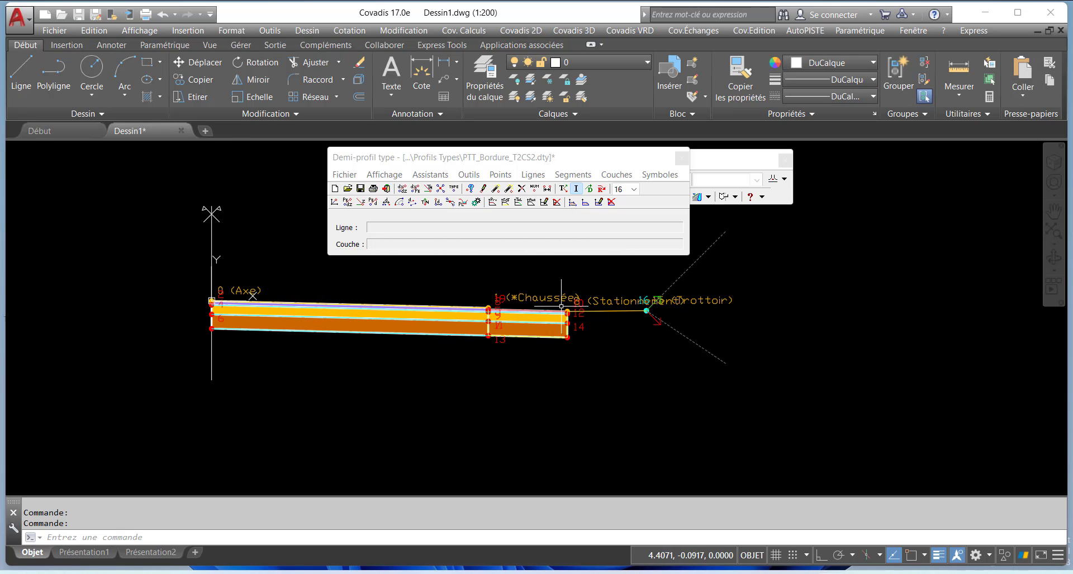
{"action": "scroll", "coordinate": [626, 310], "scroll_direction": "up", "scroll_amount": 4}
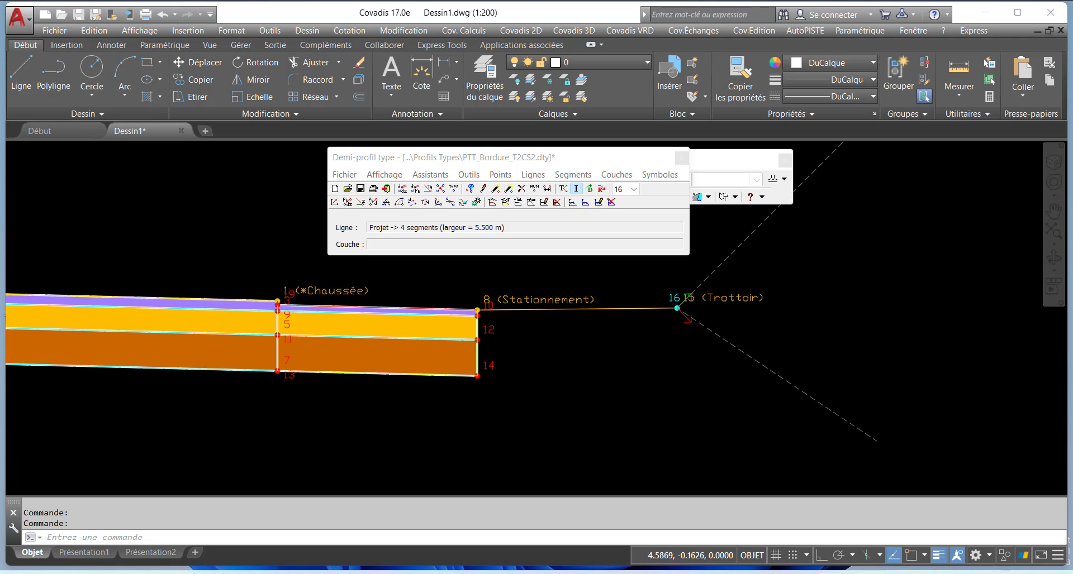
{"action": "scroll", "coordinate": [495, 317], "scroll_direction": "up", "scroll_amount": 4}
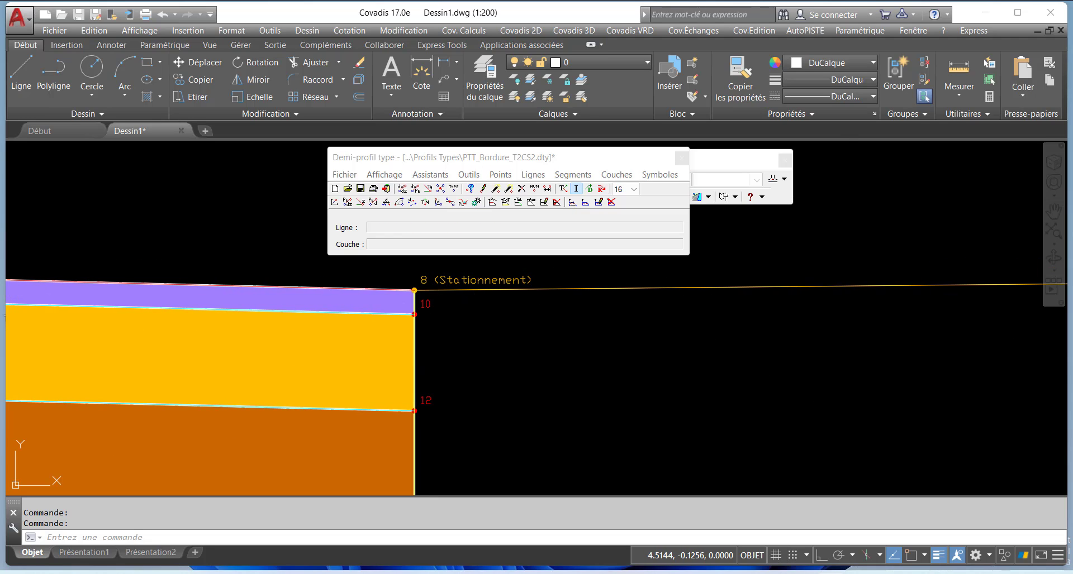
{"action": "scroll", "coordinate": [423, 285], "scroll_direction": "down", "scroll_amount": 2}
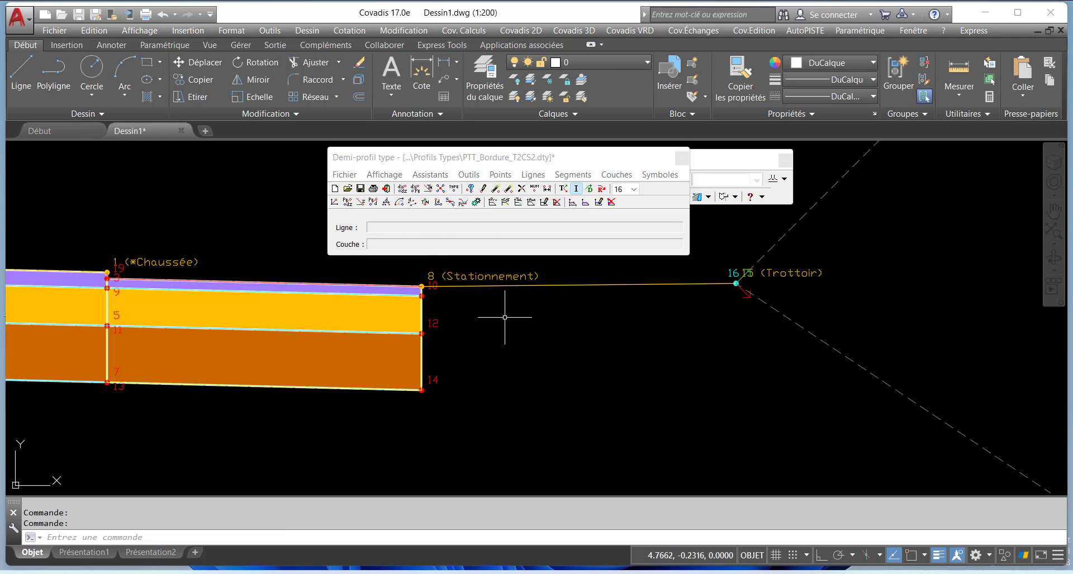
{"action": "scroll", "coordinate": [485, 329], "scroll_direction": "down", "scroll_amount": 2}
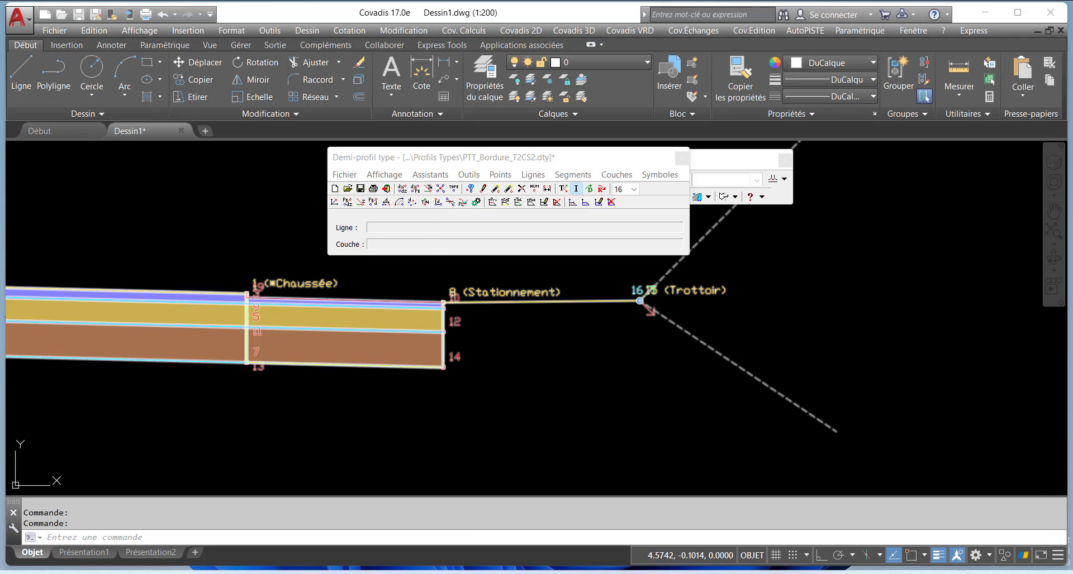
- Insert a kerb and gutter at point 8 (Stationnement), with model CS2 on the left and T2 on the right
{"action": "scroll", "coordinate": [460, 299], "scroll_direction": "up", "scroll_amount": 3}
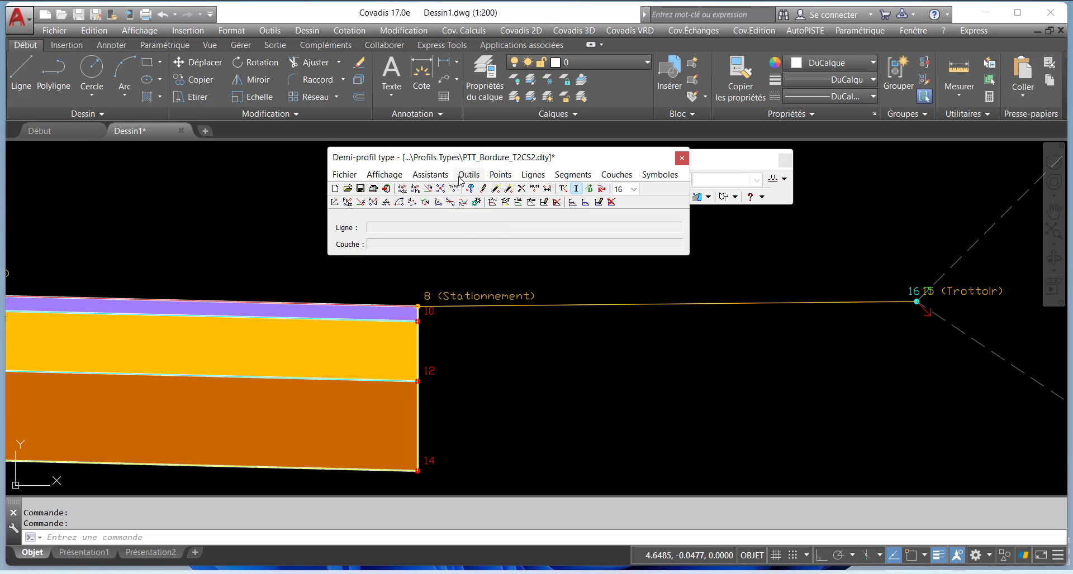
{"action": "left_click", "coordinate": [468, 175]}
{"action": "mouse_move", "coordinate": [491, 175]}
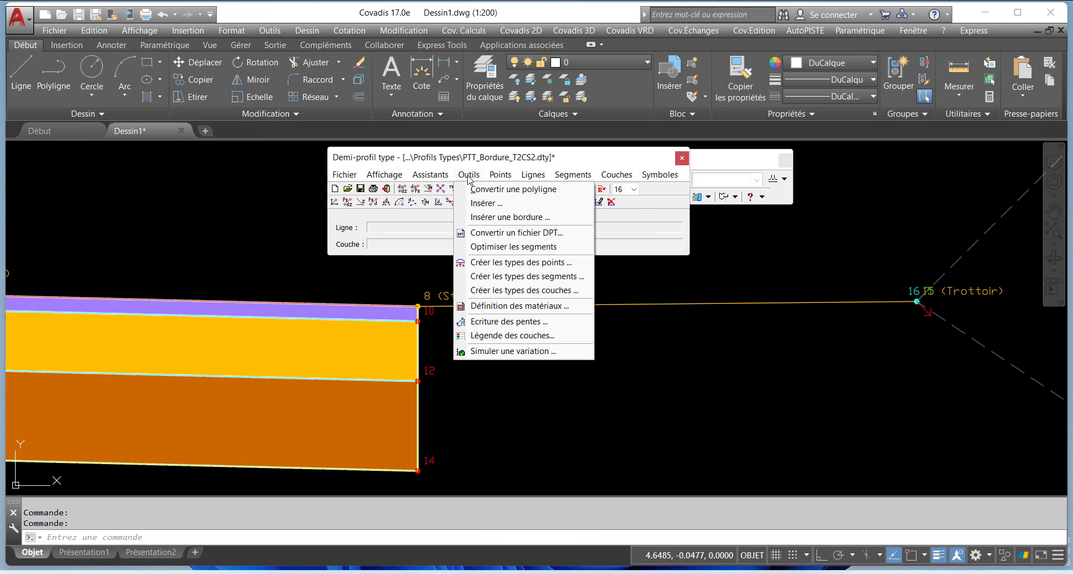
{"action": "left_click", "coordinate": [488, 218]}
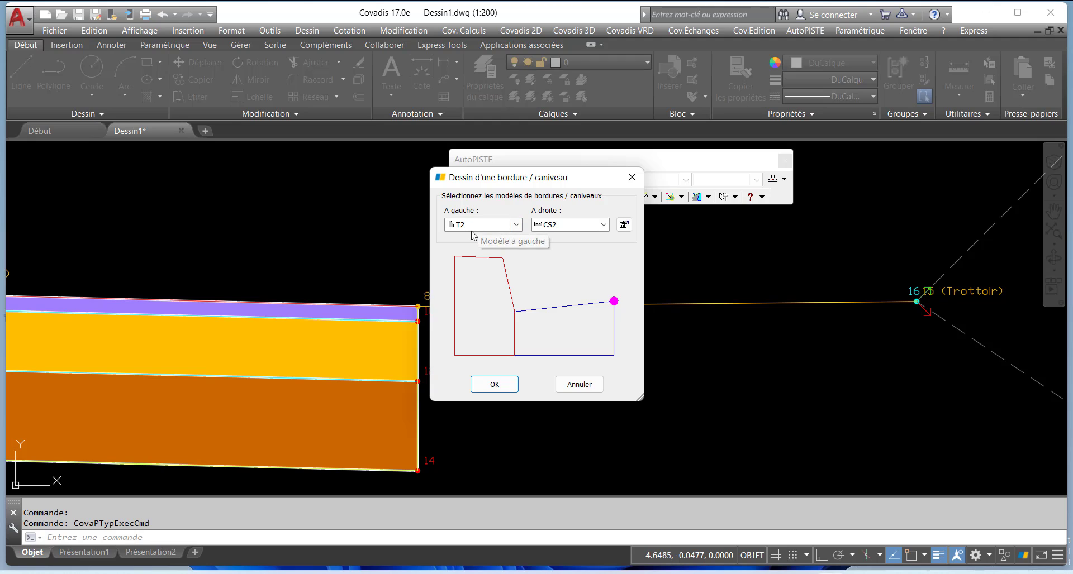
{"action": "left_click", "coordinate": [492, 225]}
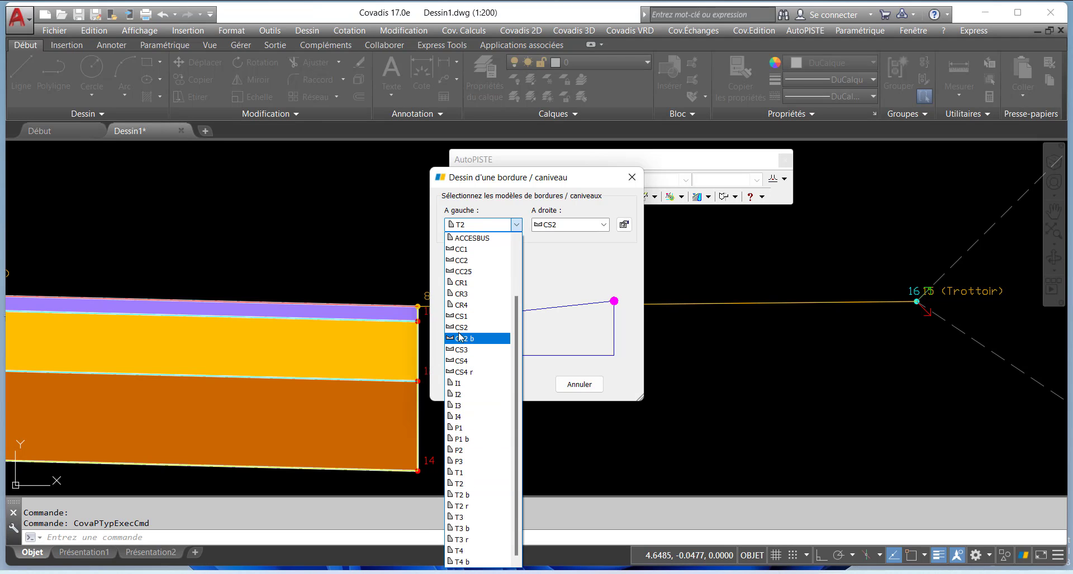
{"action": "left_click", "coordinate": [474, 327]}
{"action": "left_click", "coordinate": [563, 225]}
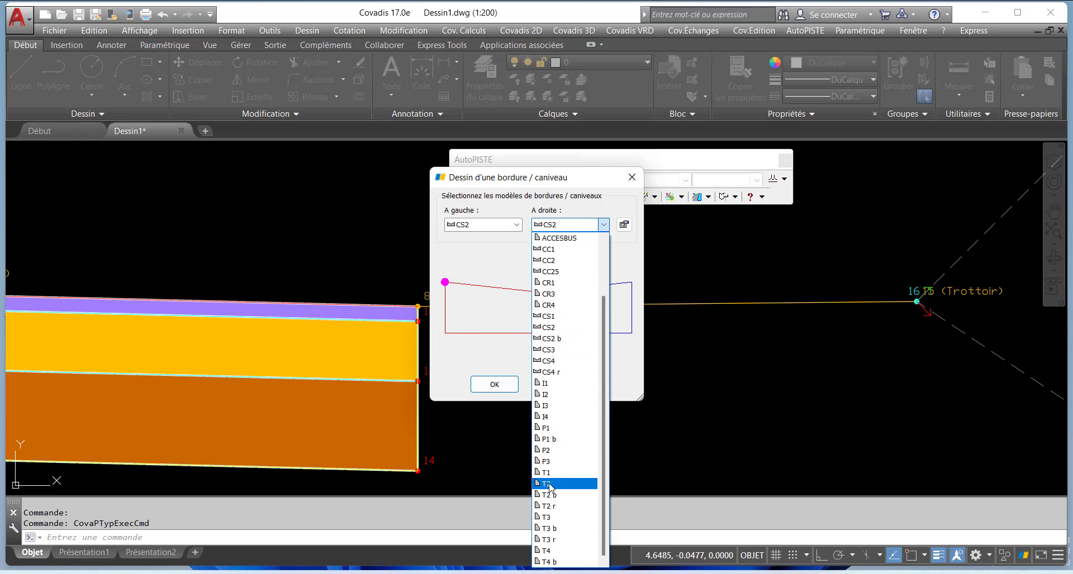
{"action": "left_click", "coordinate": [548, 484]}
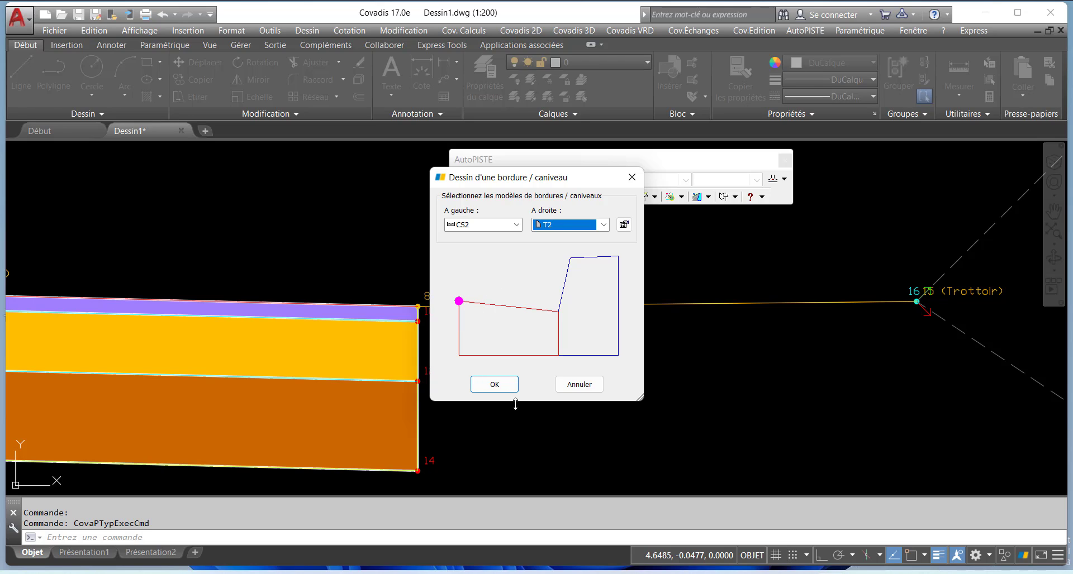
{"action": "left_click", "coordinate": [493, 384]}
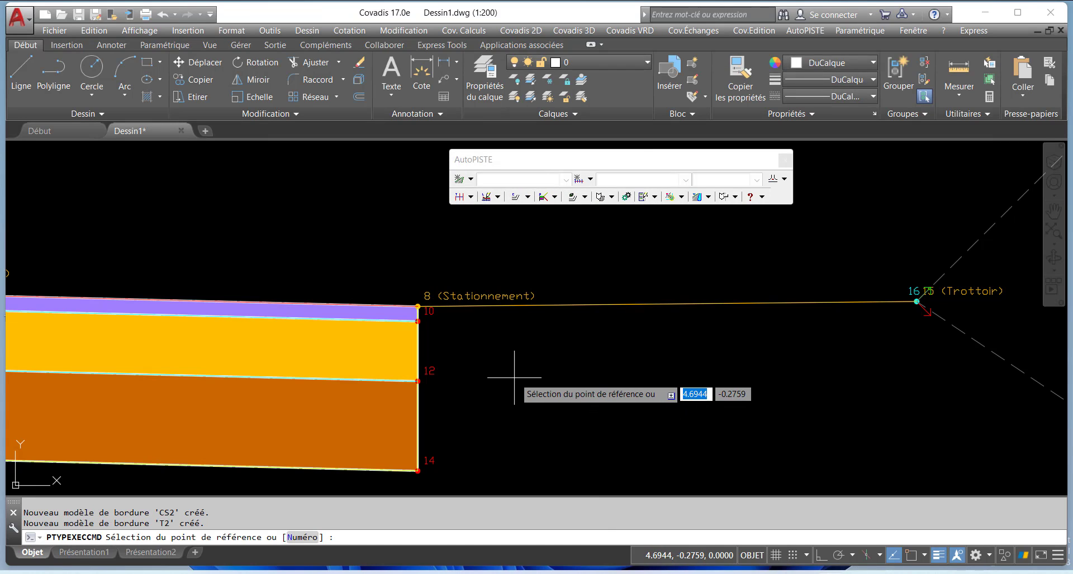
{"action": "left_click", "coordinate": [417, 306]}
{"action": "scroll", "coordinate": [550, 326], "scroll_direction": "down", "scroll_amount": 3}
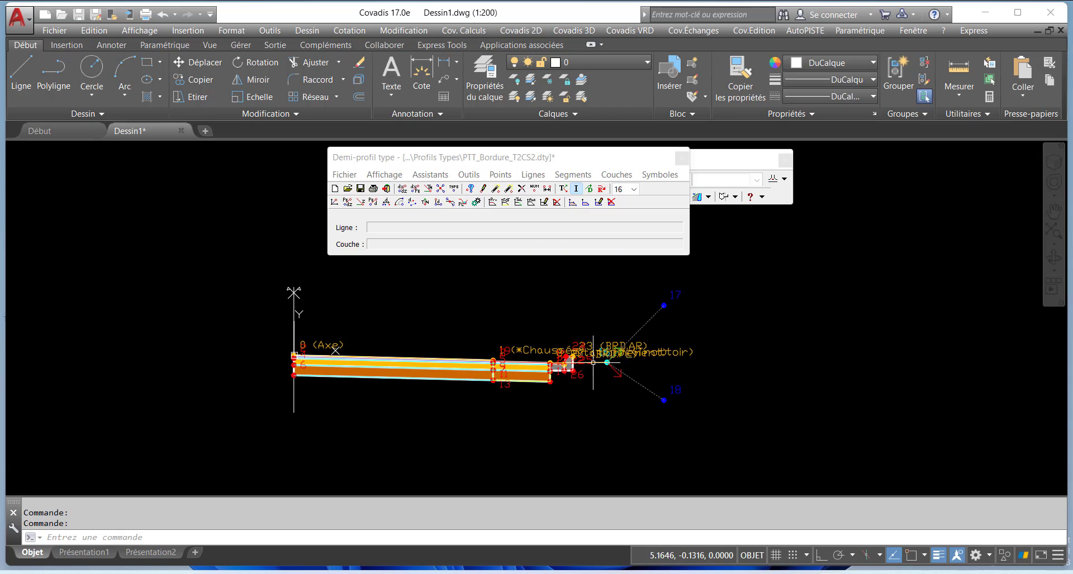
- Examine the kerb and gutter against the parking strip and the line running from point 8 to the Trottoir point
{"action": "scroll", "coordinate": [958, 326], "scroll_direction": "up", "scroll_amount": 8}
{"action": "scroll", "coordinate": [455, 347], "scroll_direction": "down", "scroll_amount": 3}
{"action": "left_click", "coordinate": [455, 347]}
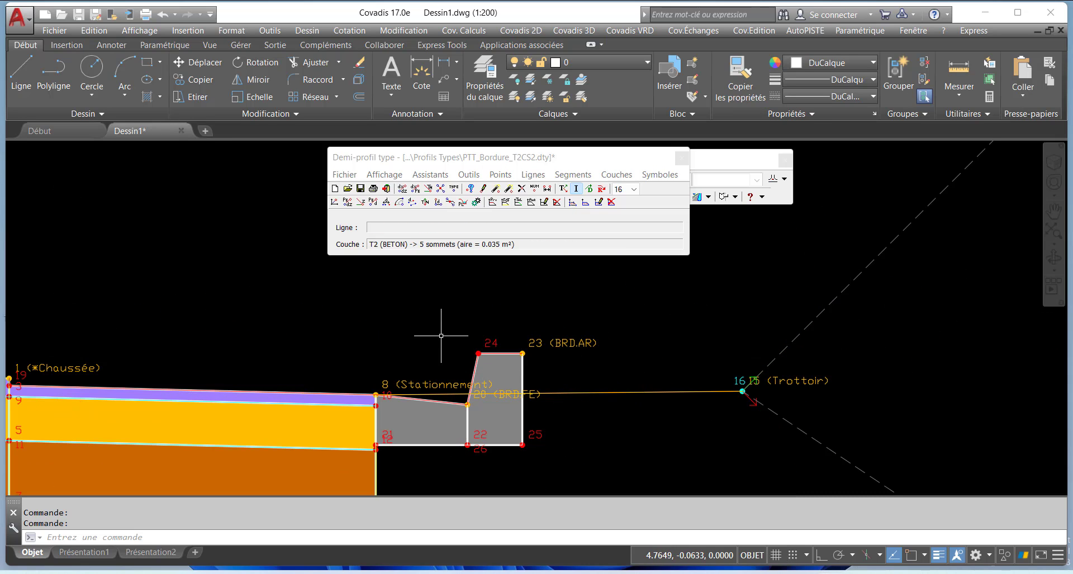
{"action": "scroll", "coordinate": [455, 346], "scroll_direction": "down", "scroll_amount": 2}
{"action": "scroll", "coordinate": [457, 354], "scroll_direction": "up", "scroll_amount": 4}
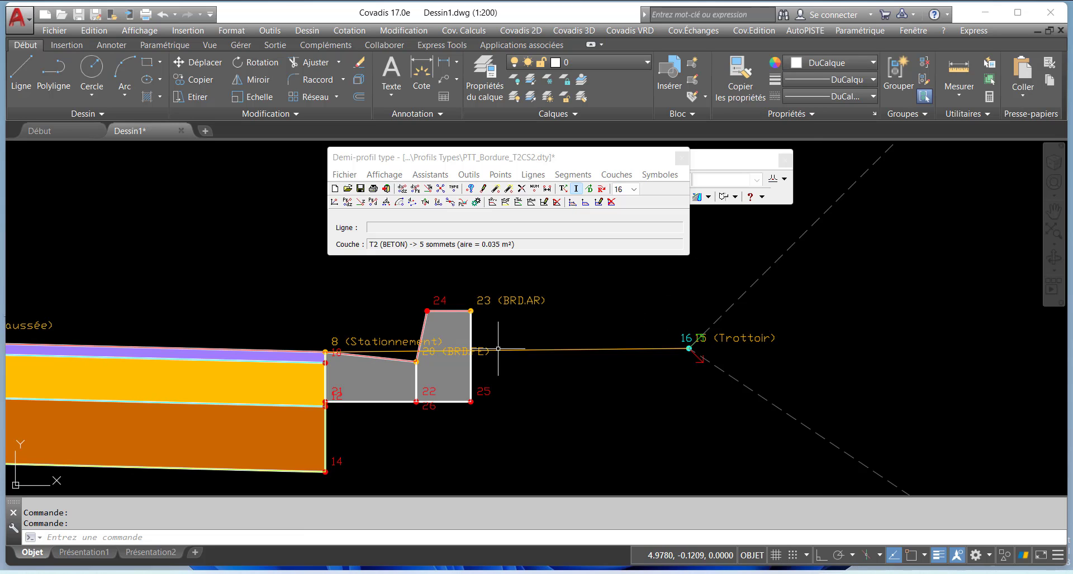
{"action": "left_click", "coordinate": [498, 348]}
{"action": "scroll", "coordinate": [496, 340], "scroll_direction": "down", "scroll_amount": 4}
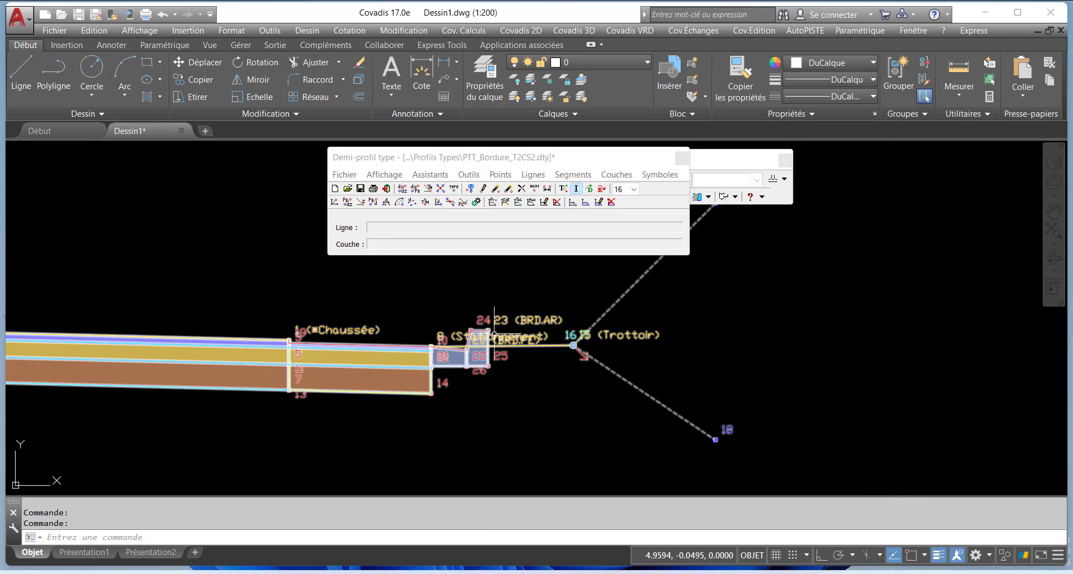
{"action": "scroll", "coordinate": [486, 341], "scroll_direction": "up", "scroll_amount": 2}
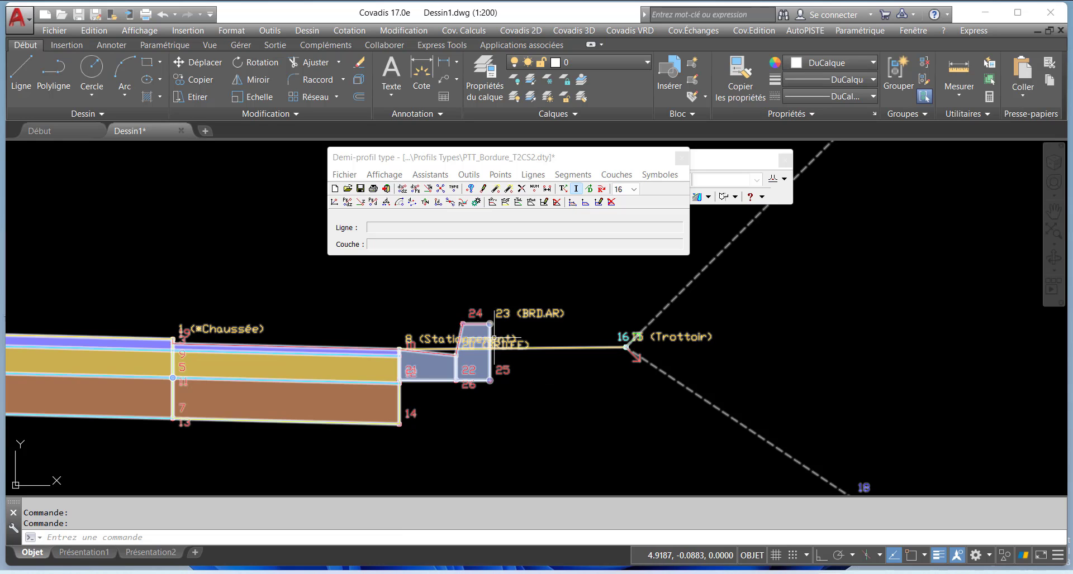
{"action": "scroll", "coordinate": [494, 337], "scroll_direction": "up", "scroll_amount": 2}
{"action": "scroll", "coordinate": [552, 359], "scroll_direction": "down", "scroll_amount": 3}
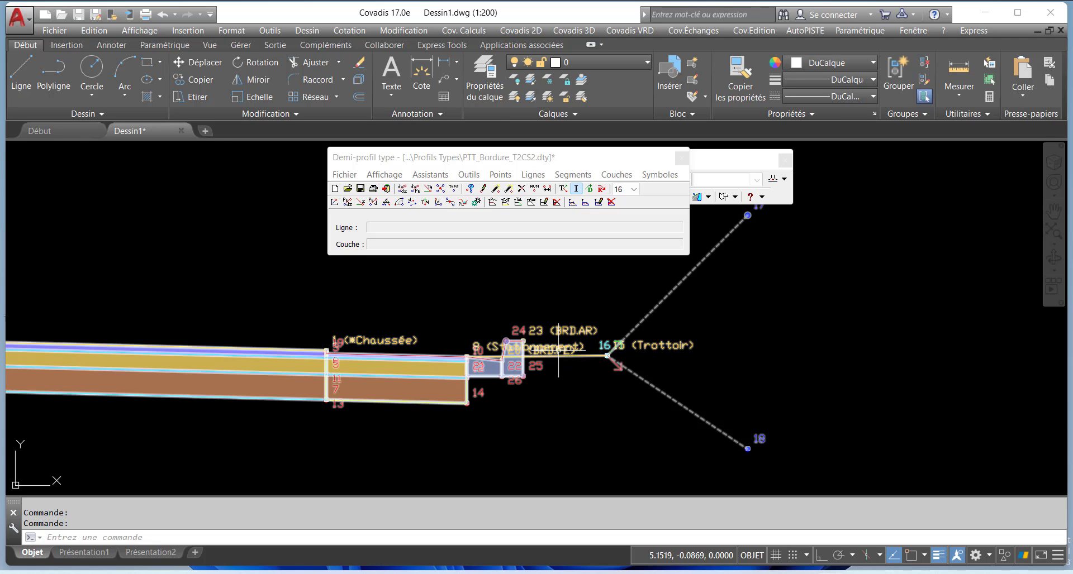
- Modify point 15 (Trottoir) to use point 23 (BRD.AR), at the back of the kerb, as its reference point
{"action": "scroll", "coordinate": [577, 344], "scroll_direction": "up", "scroll_amount": 3}
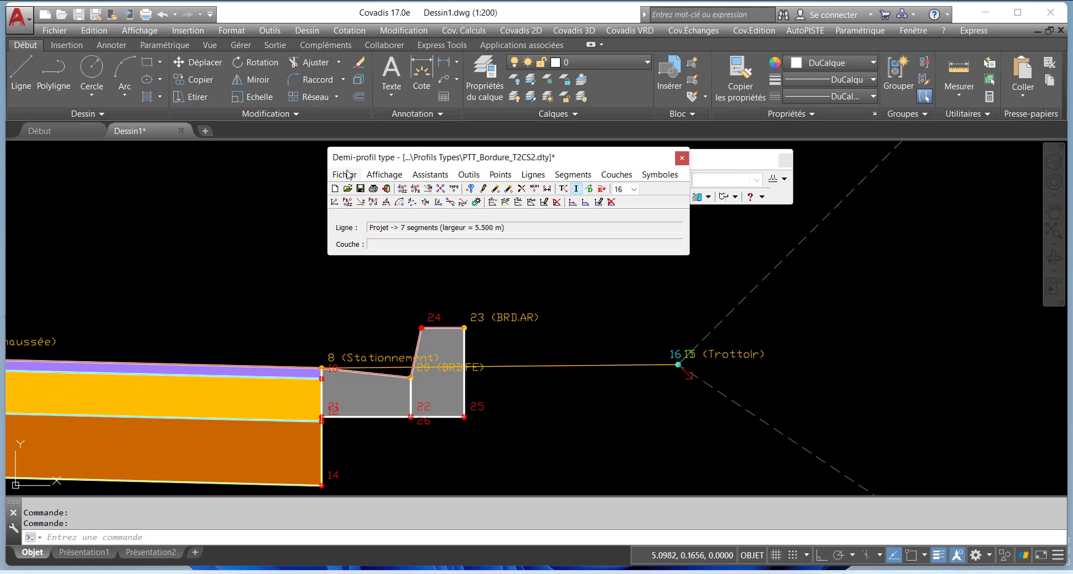
{"action": "scroll", "coordinate": [504, 413], "scroll_direction": "down", "scroll_amount": 1}
{"action": "left_click", "coordinate": [572, 433]}
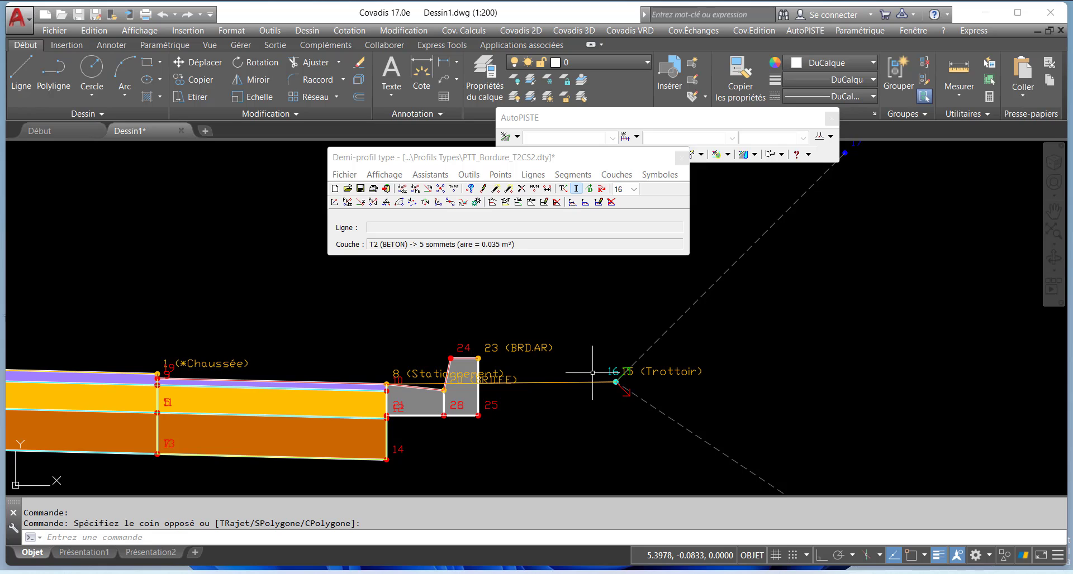
{"action": "left_click", "coordinate": [533, 175]}
{"action": "mouse_move", "coordinate": [511, 179]}
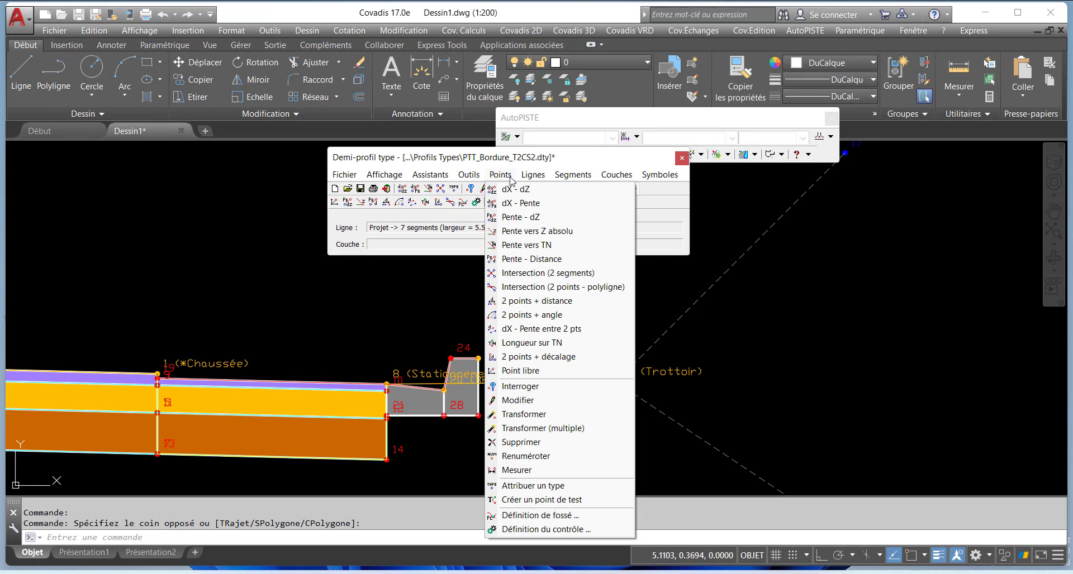
{"action": "left_click", "coordinate": [525, 399]}
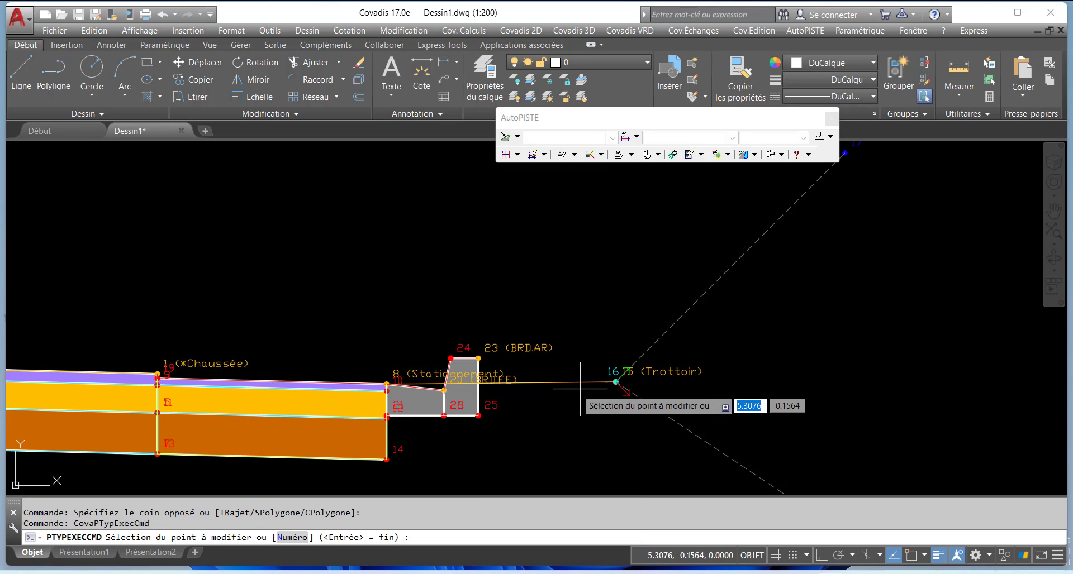
{"action": "left_click", "coordinate": [615, 382]}
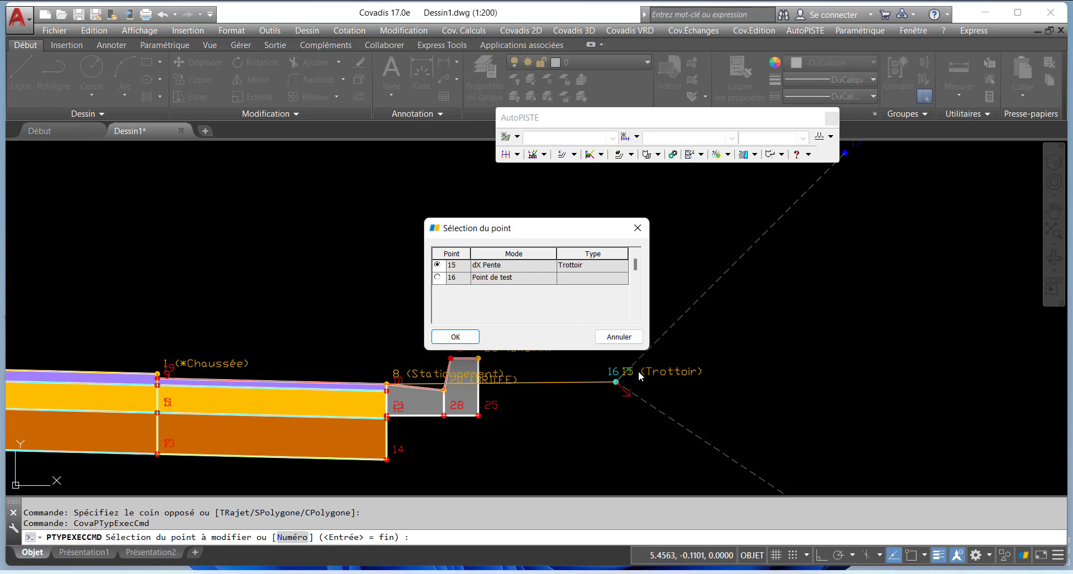
{"action": "left_click", "coordinate": [455, 337]}
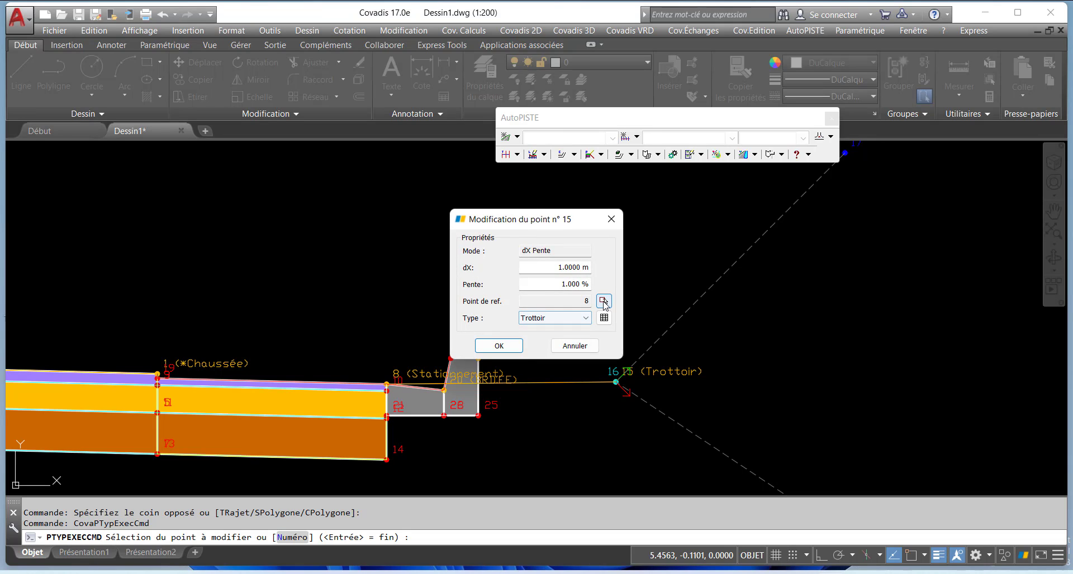
{"action": "left_click", "coordinate": [603, 301]}
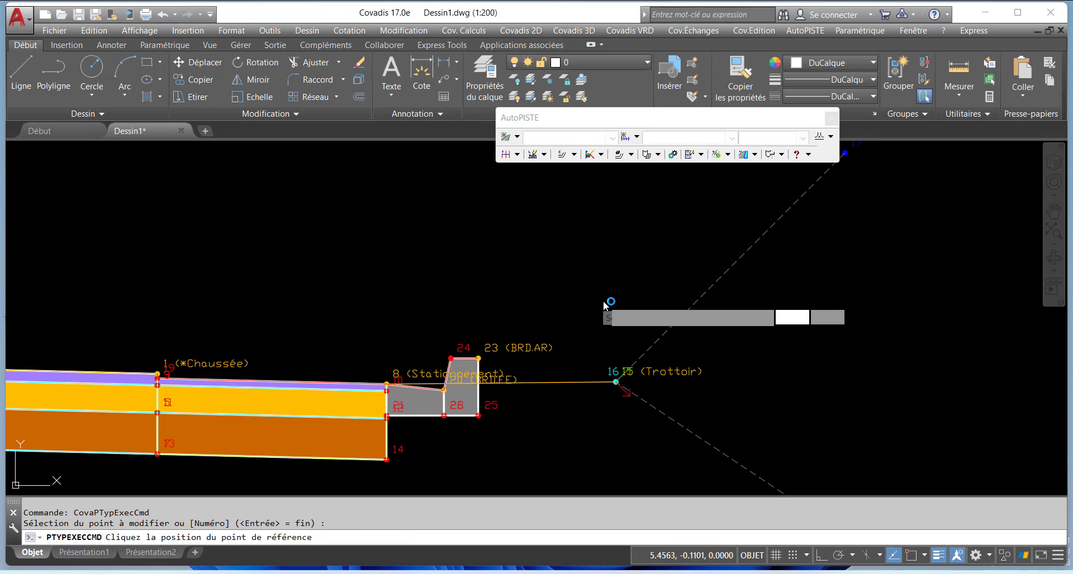
{"action": "left_click", "coordinate": [485, 361]}
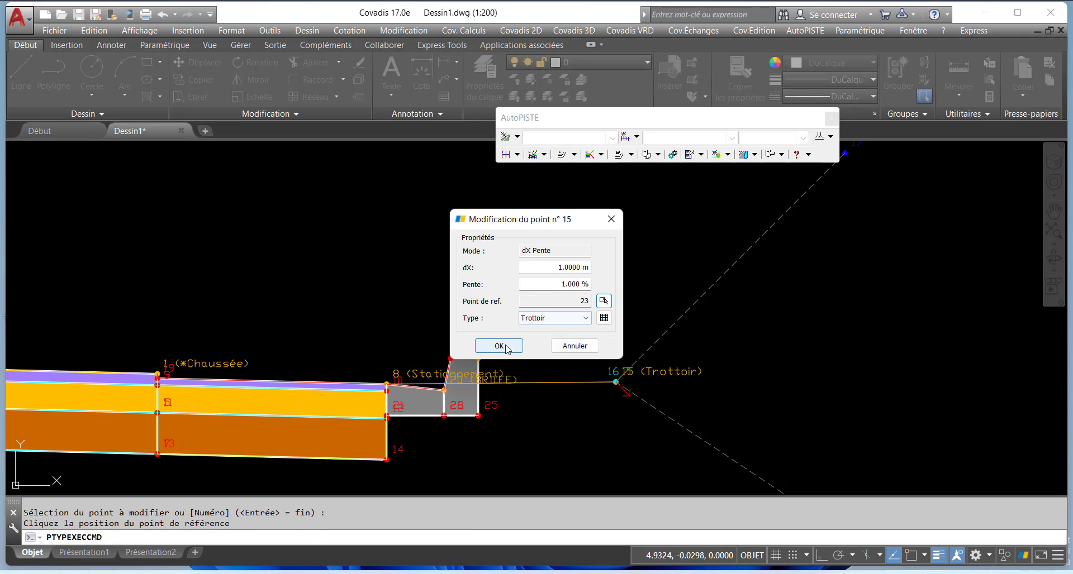
- Create a new point type named Pied_Talus, assign it to point 15 and finish modifying the point
{"action": "left_click", "coordinate": [557, 320]}
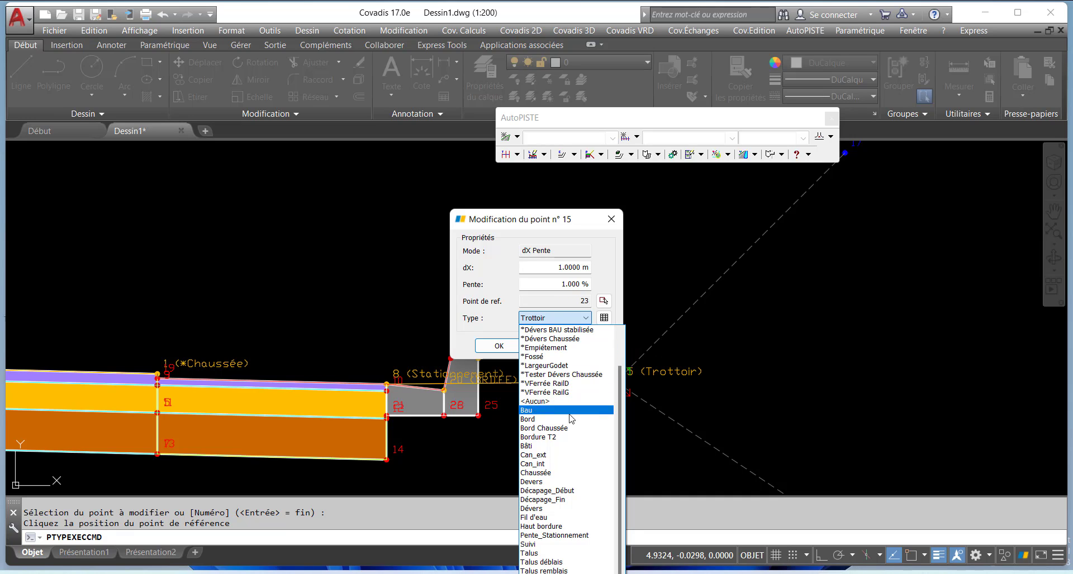
{"action": "scroll", "coordinate": [553, 434], "scroll_direction": "up", "scroll_amount": 1}
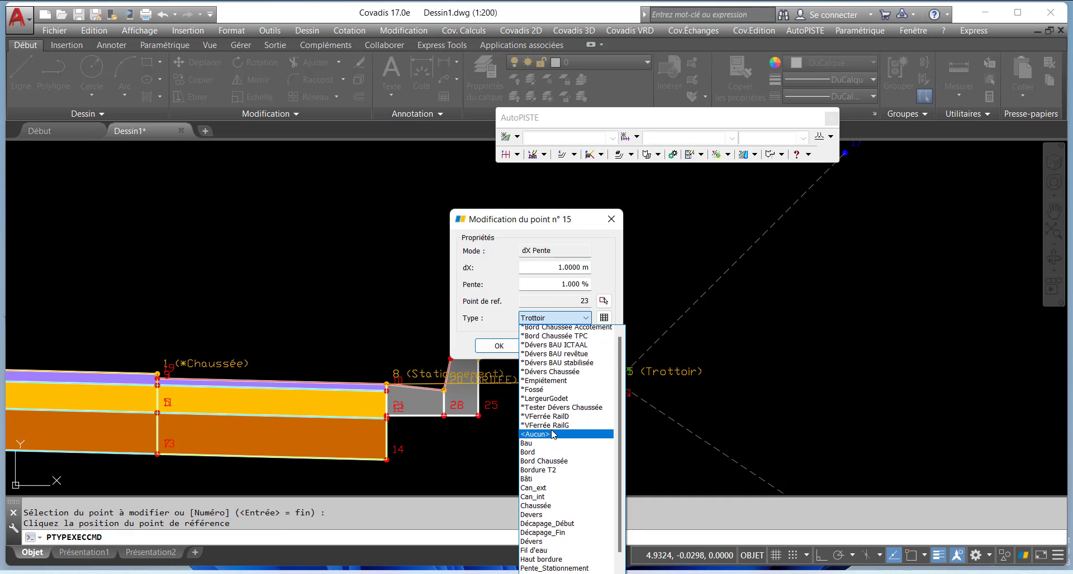
{"action": "scroll", "coordinate": [556, 453], "scroll_direction": "down", "scroll_amount": 1}
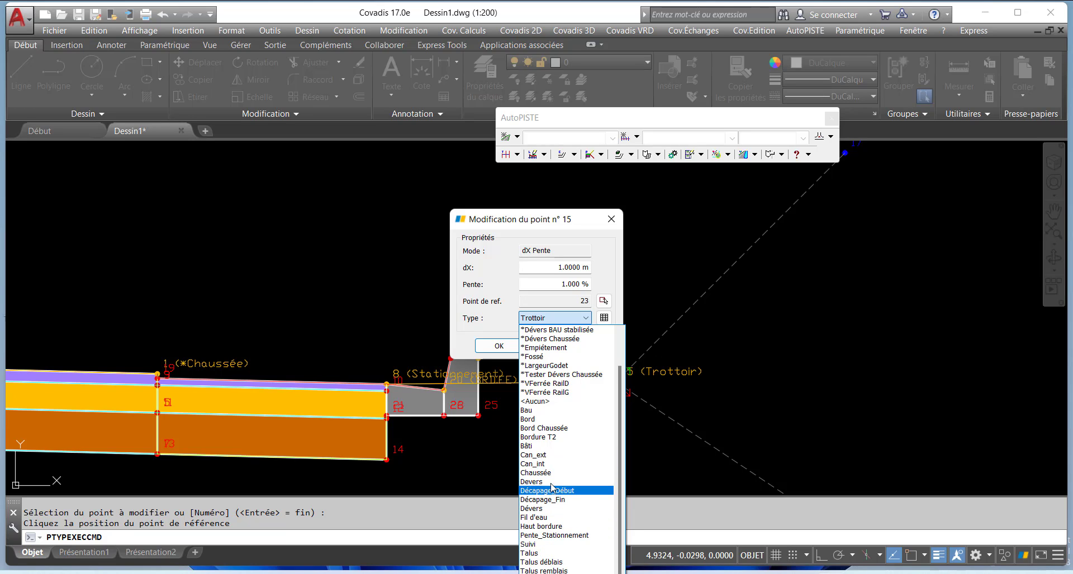
{"action": "scroll", "coordinate": [550, 401], "scroll_direction": "up", "scroll_amount": 1}
{"action": "scroll", "coordinate": [548, 401], "scroll_direction": "down", "scroll_amount": 1}
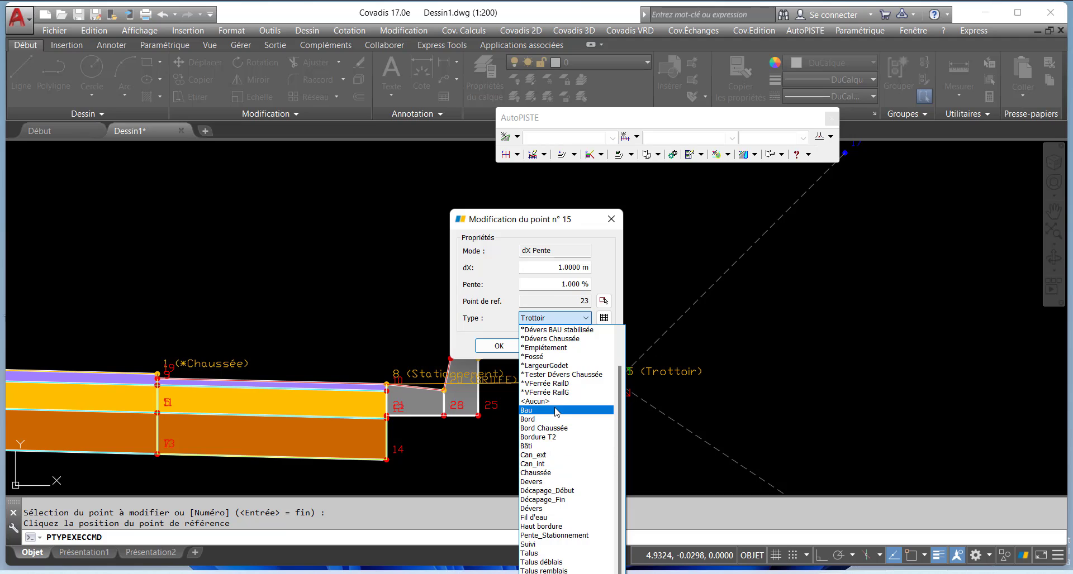
{"action": "left_click", "coordinate": [598, 319]}
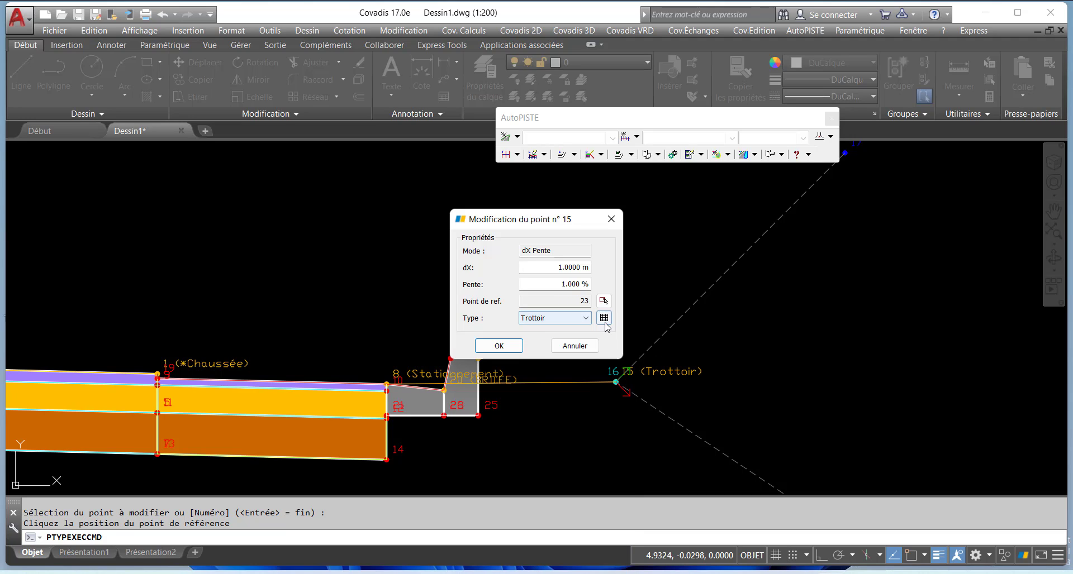
{"action": "left_click", "coordinate": [604, 318]}
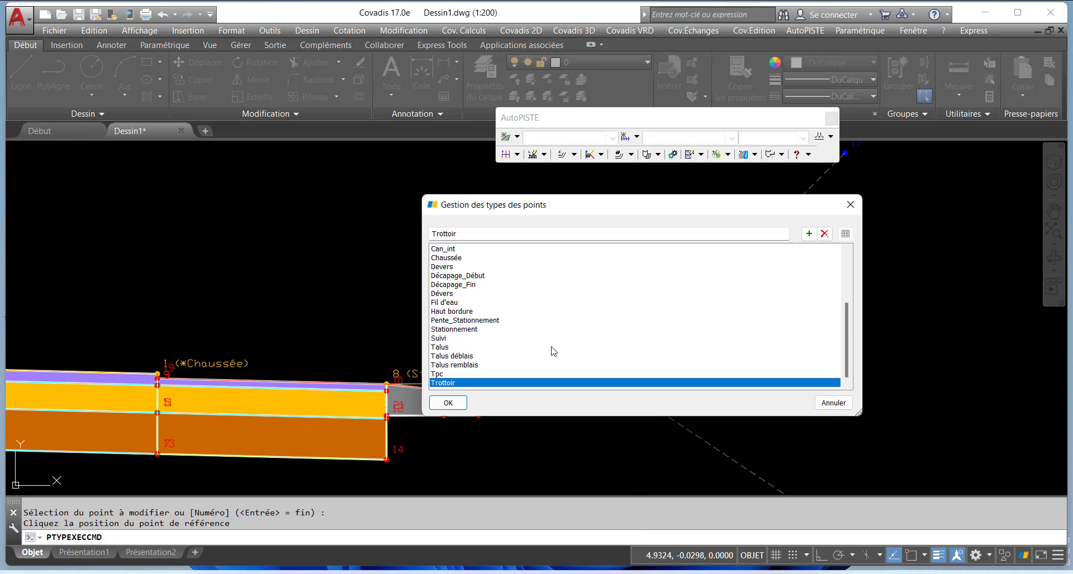
{"action": "double_click", "coordinate": [461, 235]}
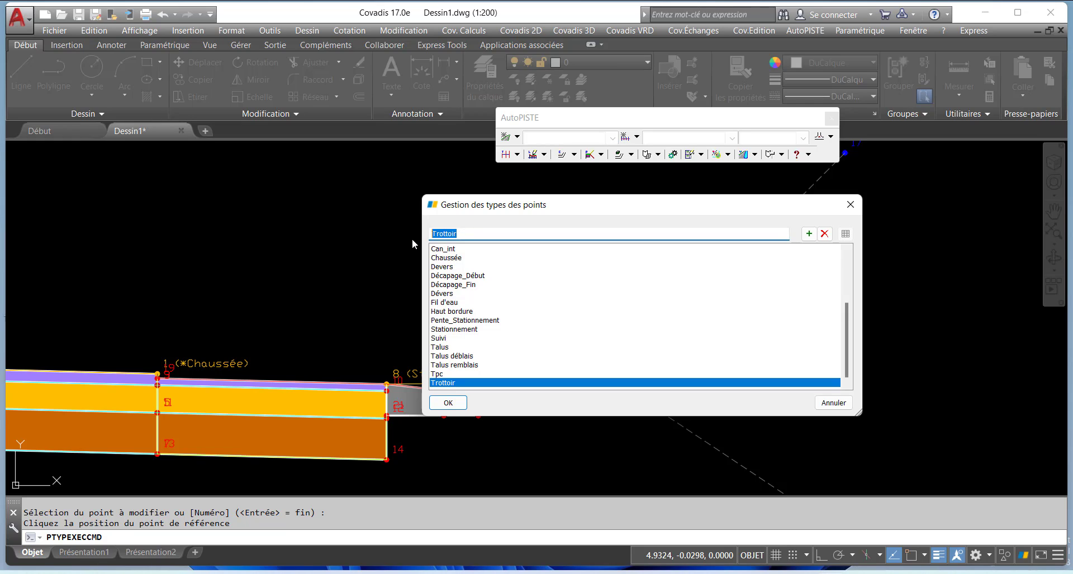
{"action": "type", "text": "p"}
{"action": "type", "text": "ied_Talus"}
{"action": "left_click", "coordinate": [808, 233]}
{"action": "left_click", "coordinate": [448, 403]}
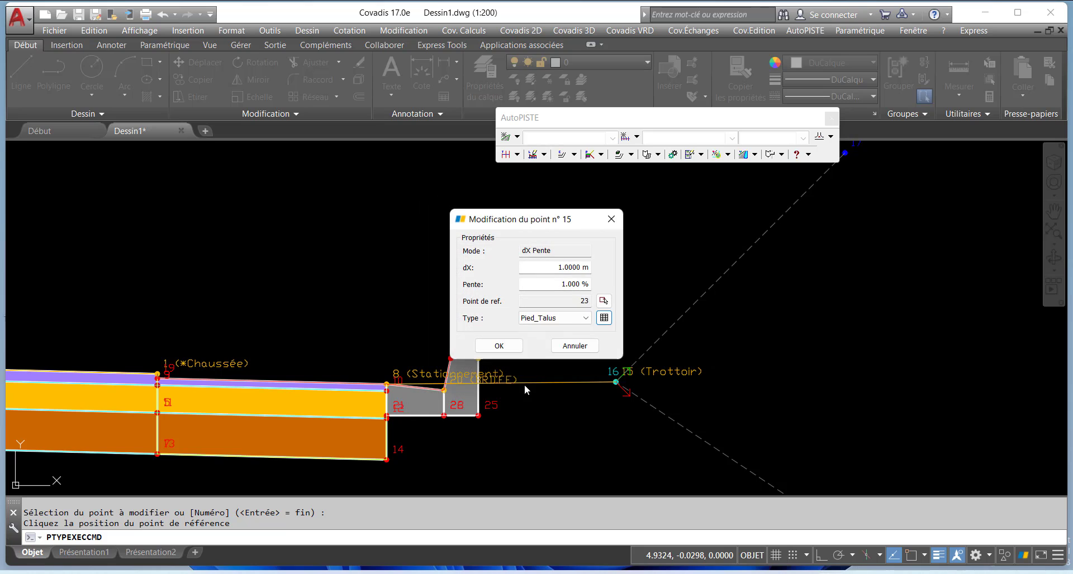
{"action": "left_click", "coordinate": [498, 346]}
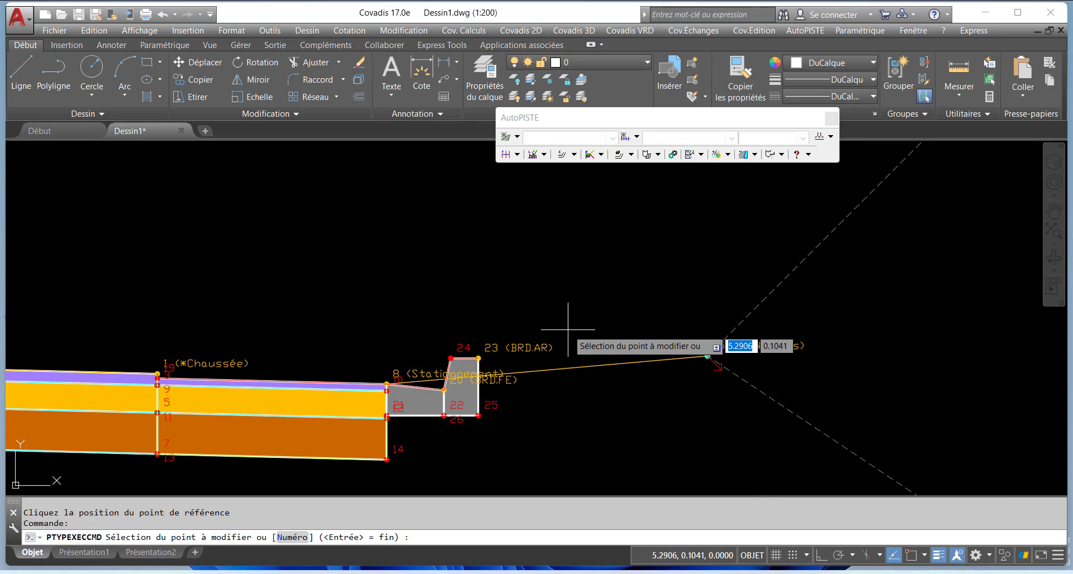
{"action": "key", "text": "Return"}
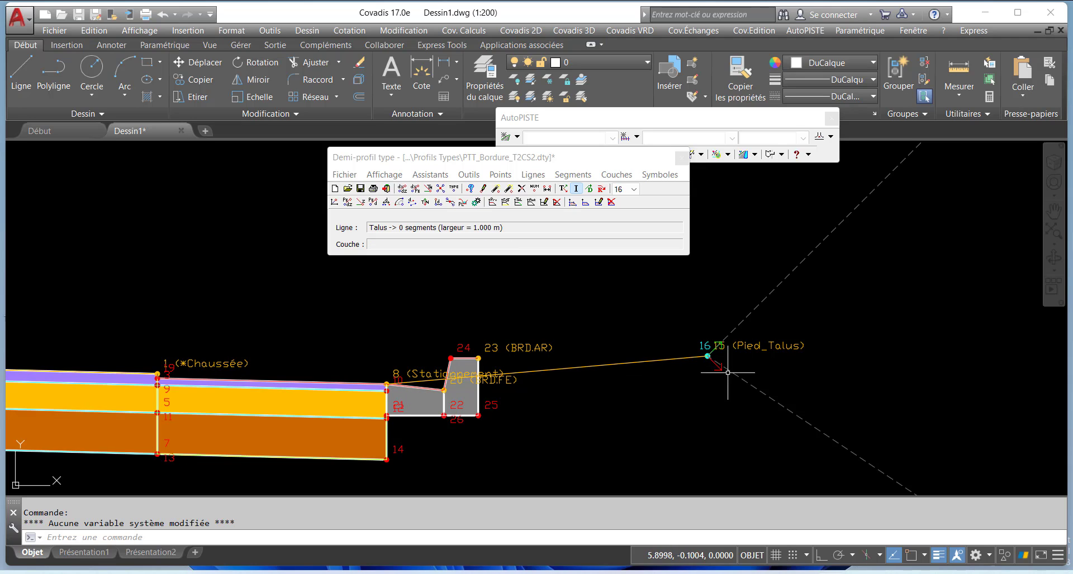
- Modify the Ligne Projet segment running from point 8 to point 15 so that its origin is point 23, keeping the type Trottoir
{"action": "left_click", "coordinate": [570, 175]}
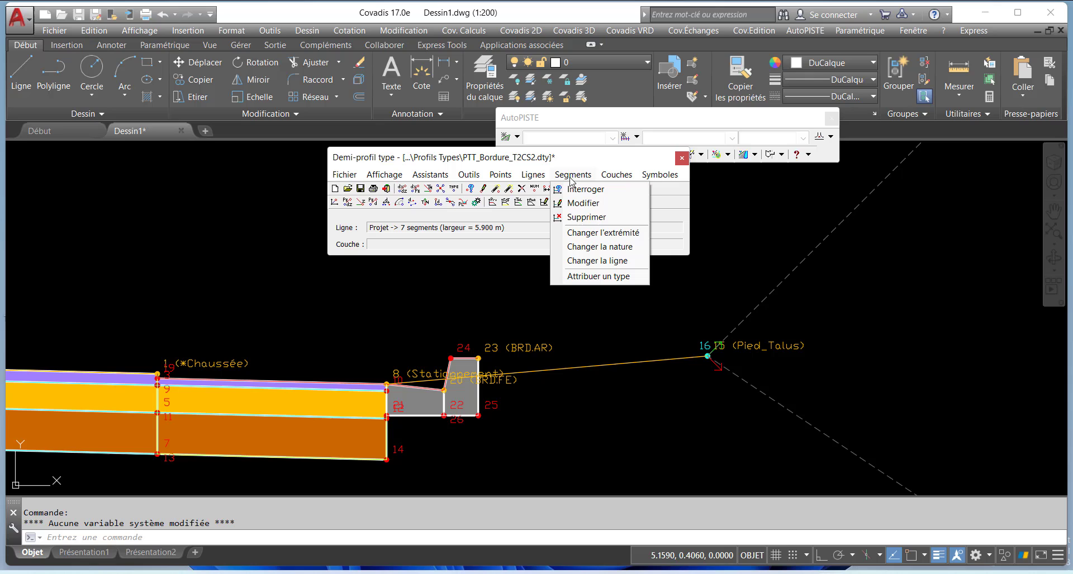
{"action": "left_click", "coordinate": [581, 206]}
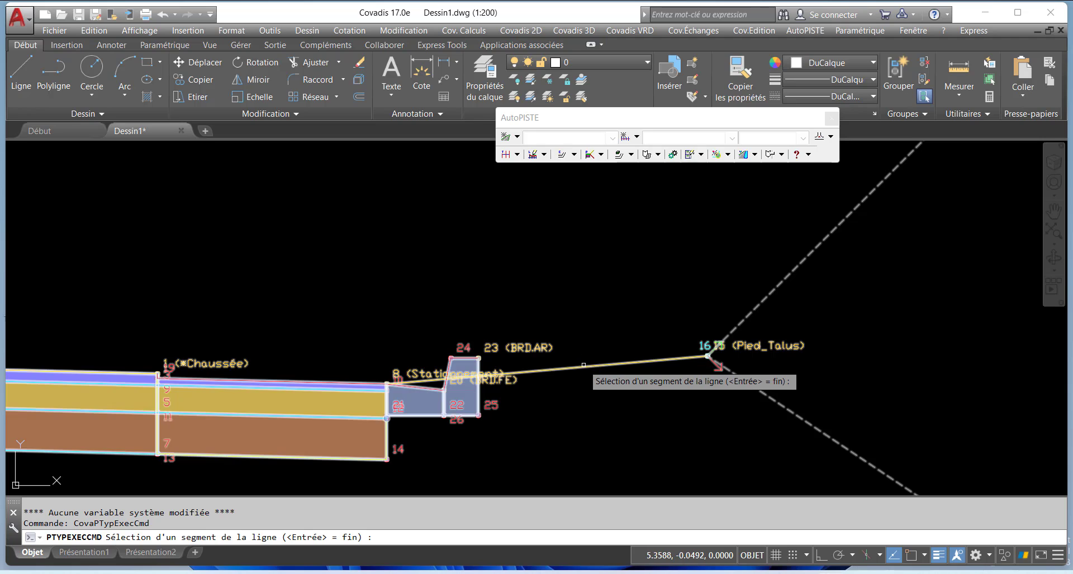
{"action": "left_click", "coordinate": [564, 368]}
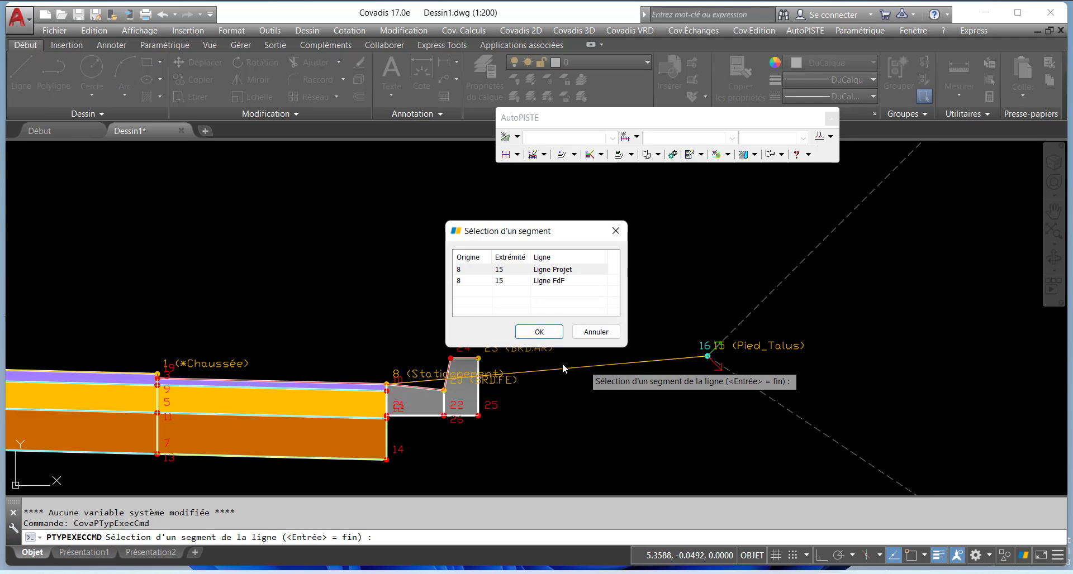
{"action": "left_click", "coordinate": [553, 271]}
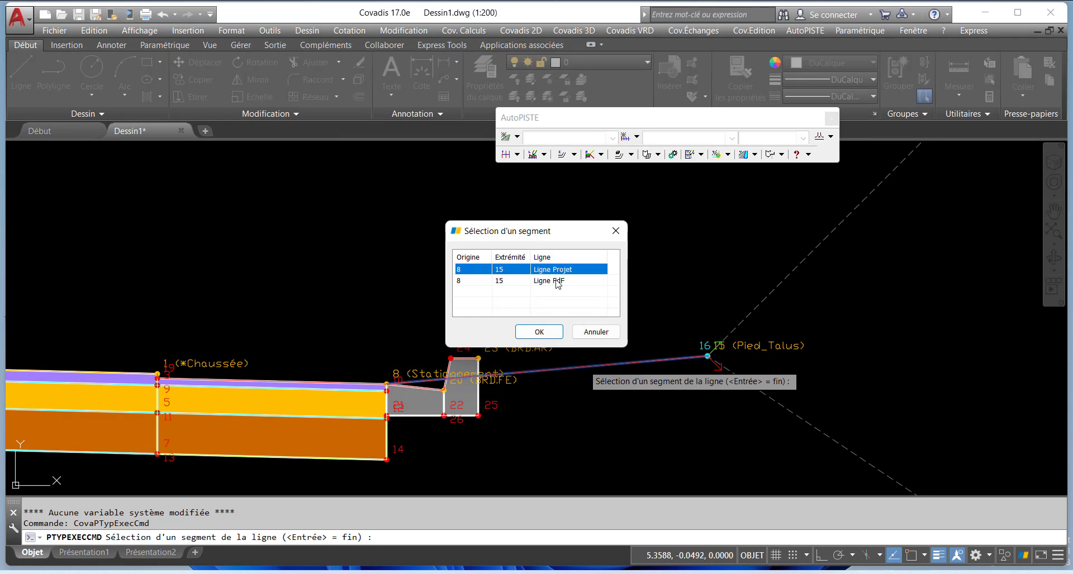
{"action": "left_click", "coordinate": [558, 281]}
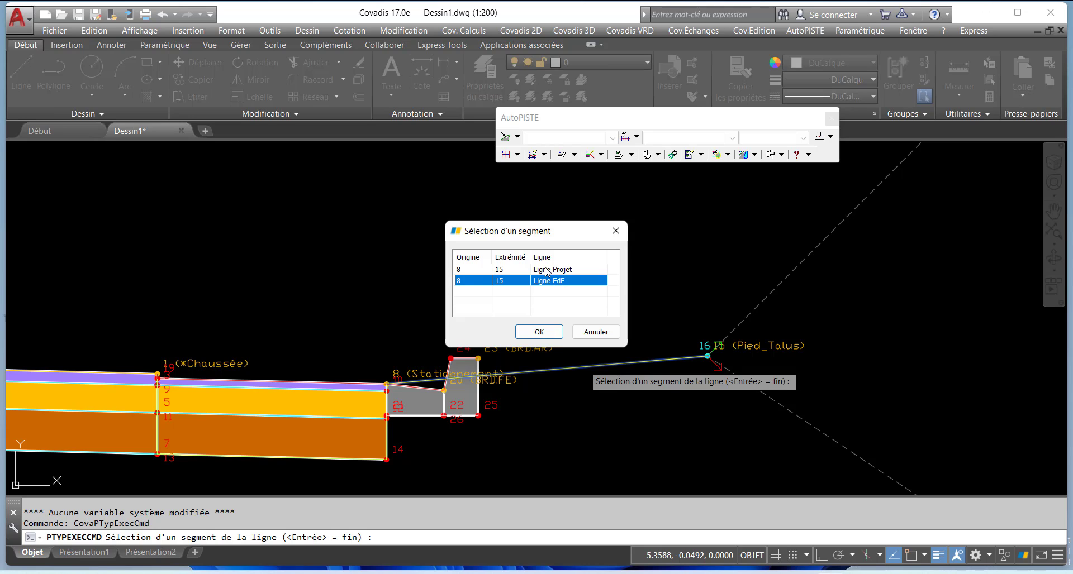
{"action": "left_click", "coordinate": [547, 272]}
{"action": "left_click", "coordinate": [545, 336]}
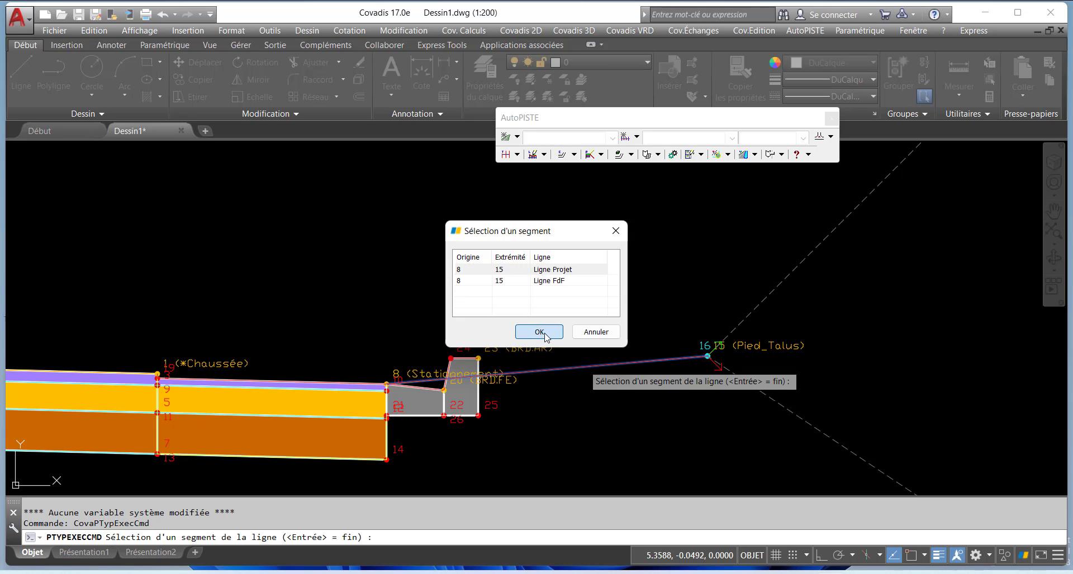
{"action": "left_click_drag", "start_coordinate": [552, 223], "coordinate": [618, 129]}
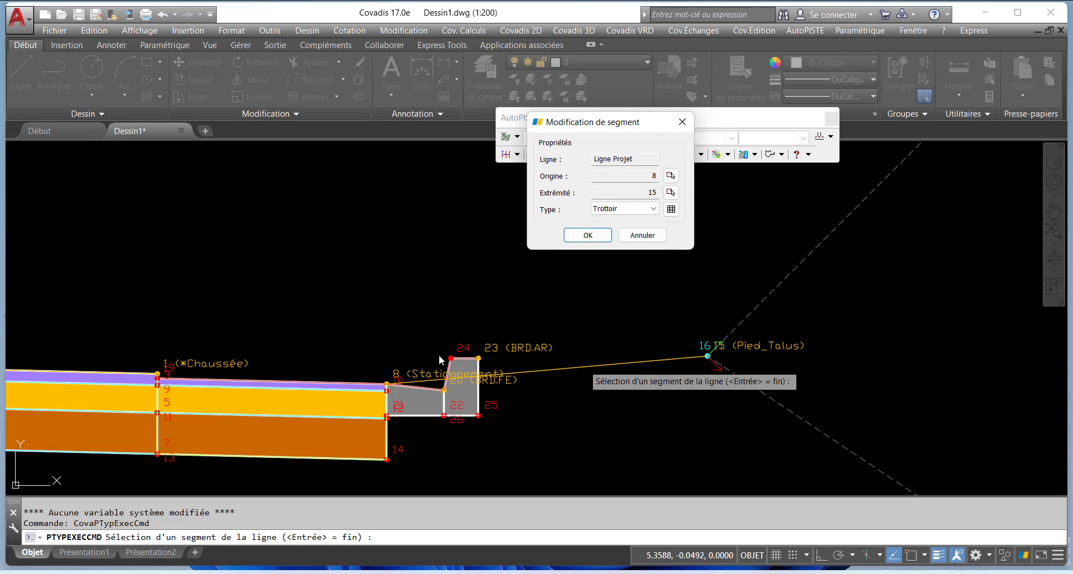
{"action": "left_click", "coordinate": [669, 177]}
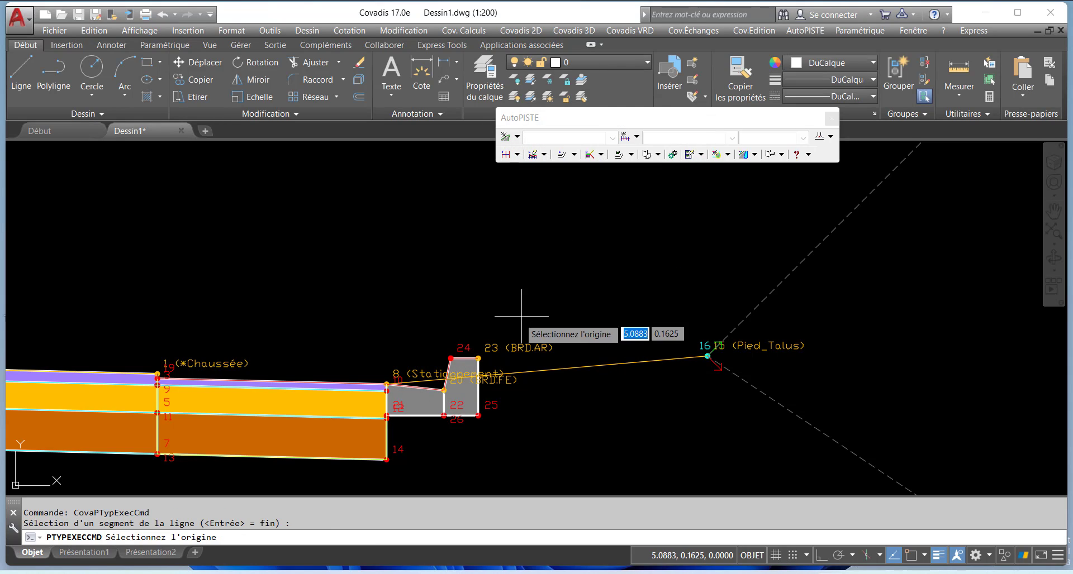
{"action": "left_click", "coordinate": [478, 357]}
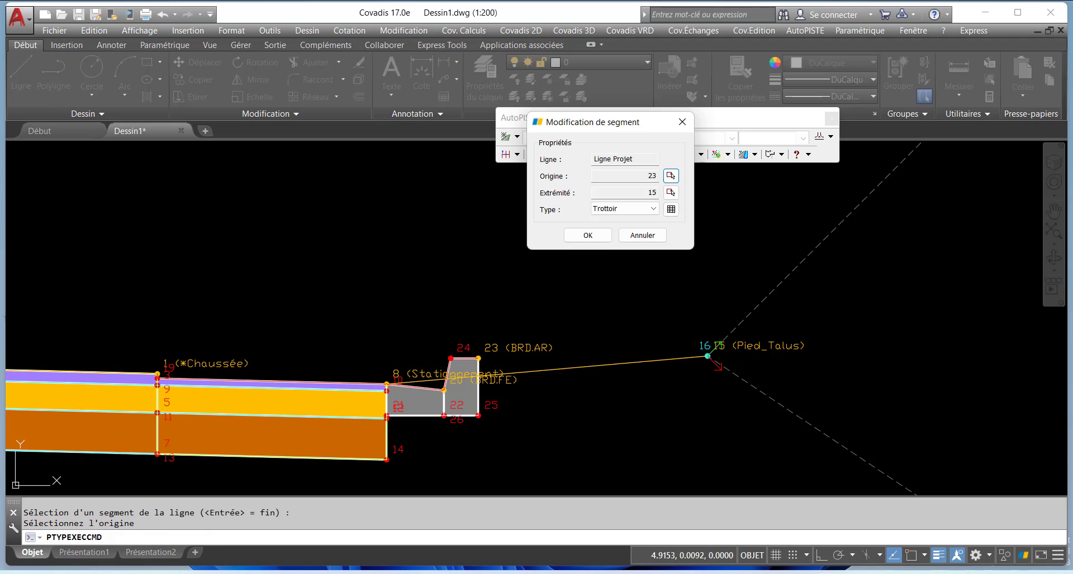
{"action": "left_click", "coordinate": [644, 214]}
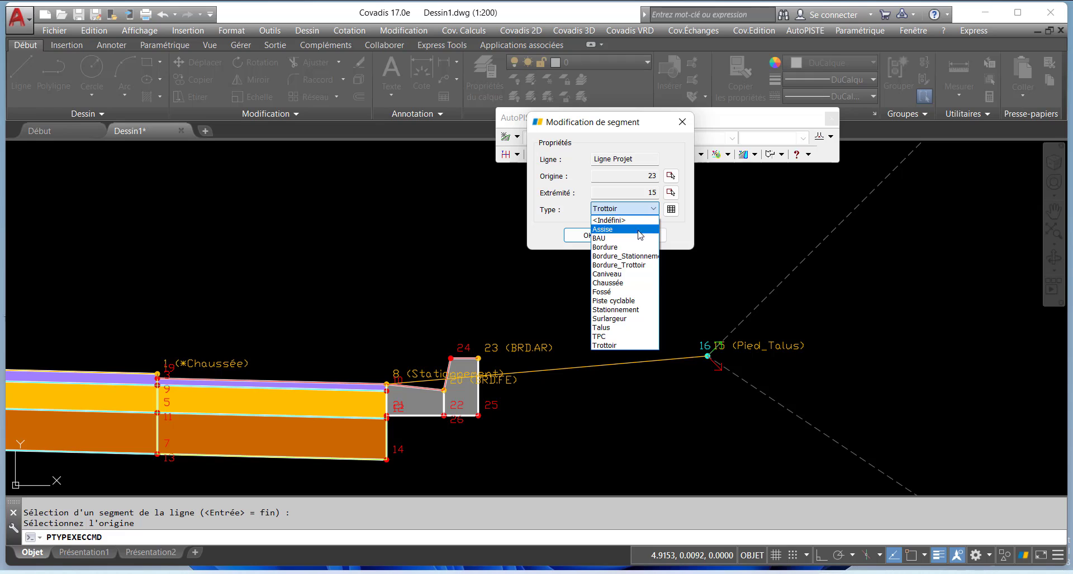
{"action": "left_click", "coordinate": [560, 215]}
{"action": "left_click", "coordinate": [582, 237]}
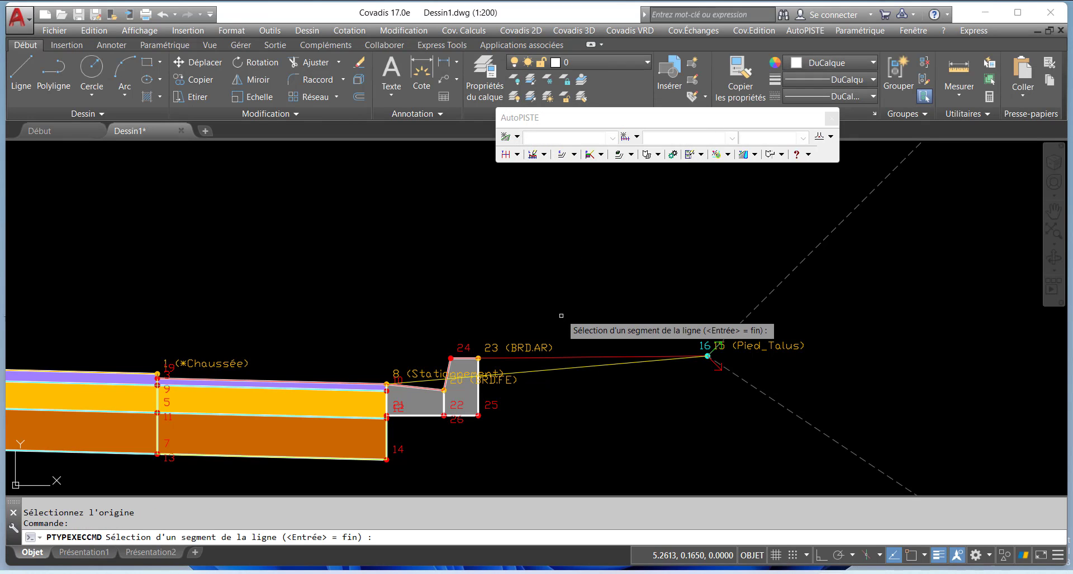
- Set the origin of the Ligne FdF segment ending at point 15 to point 23, keeping its type <Indéfini>, and finish modifying segments
{"action": "left_click", "coordinate": [561, 368]}
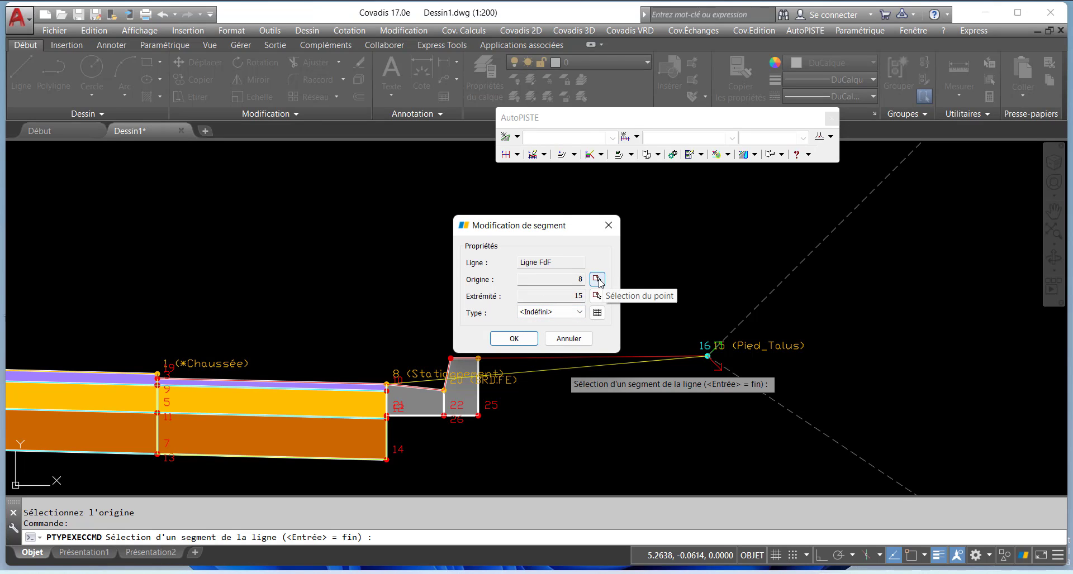
{"action": "left_click", "coordinate": [579, 313]}
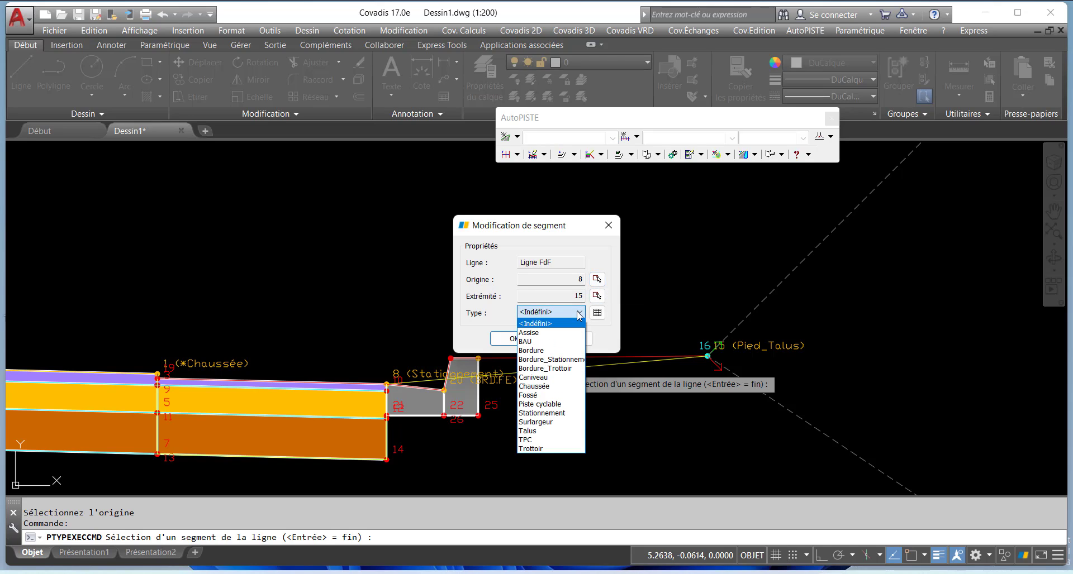
{"action": "left_click", "coordinate": [579, 314]}
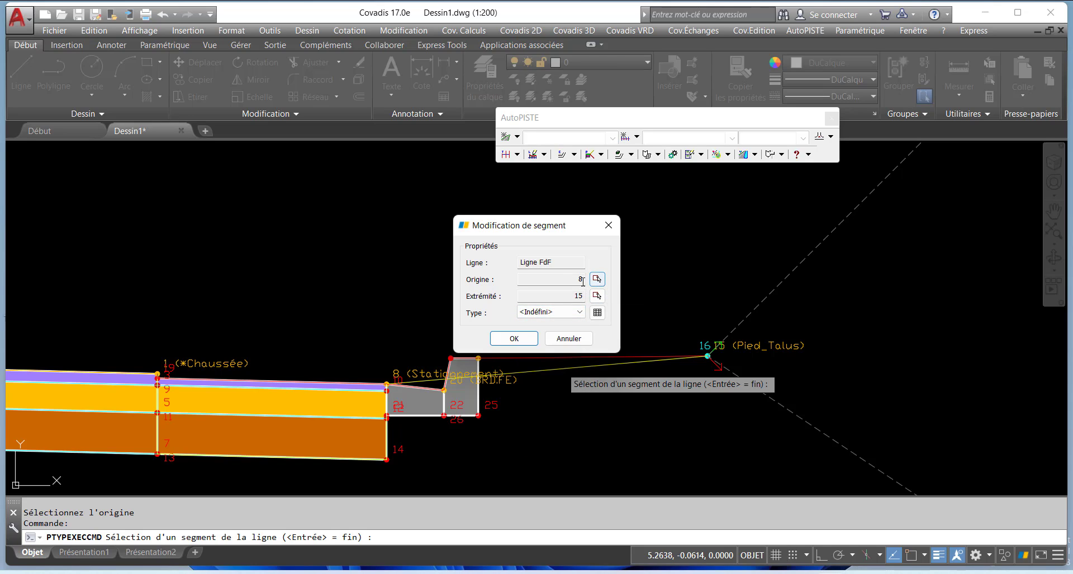
{"action": "left_click", "coordinate": [597, 279]}
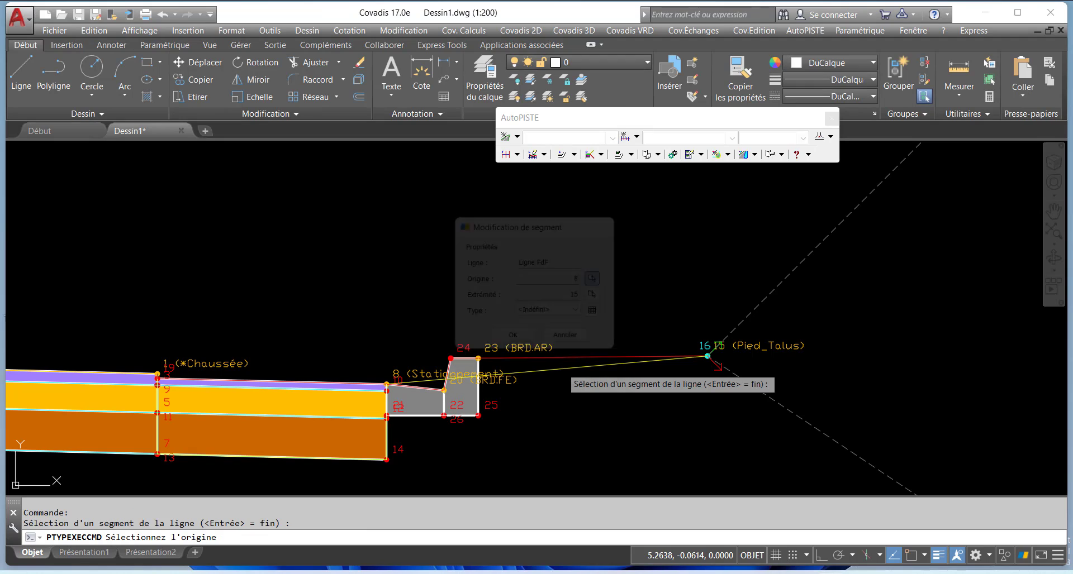
{"action": "left_click", "coordinate": [480, 358]}
{"action": "left_click", "coordinate": [514, 344]}
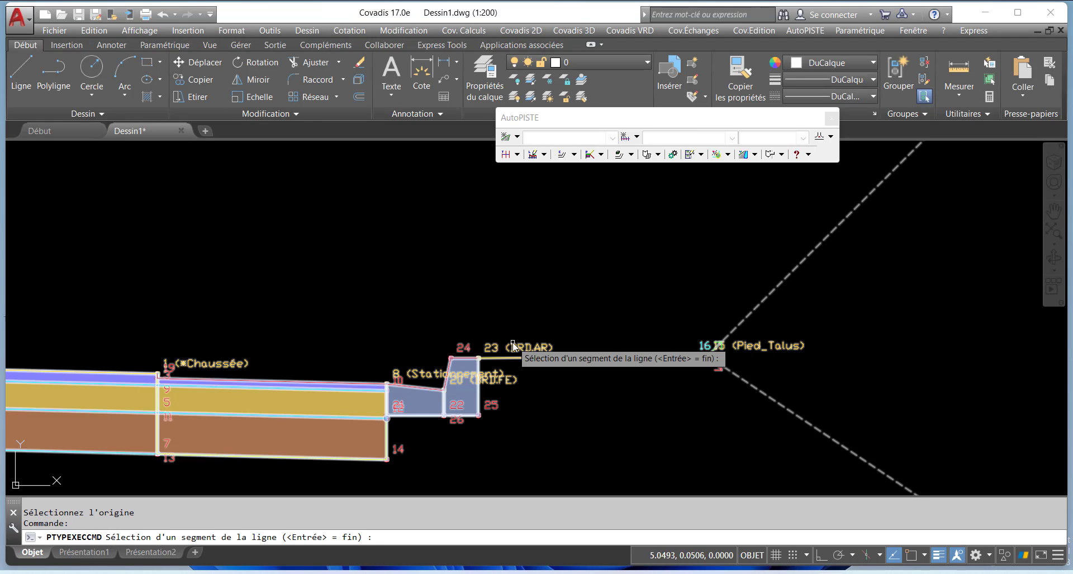
{"action": "key", "text": "Return"}
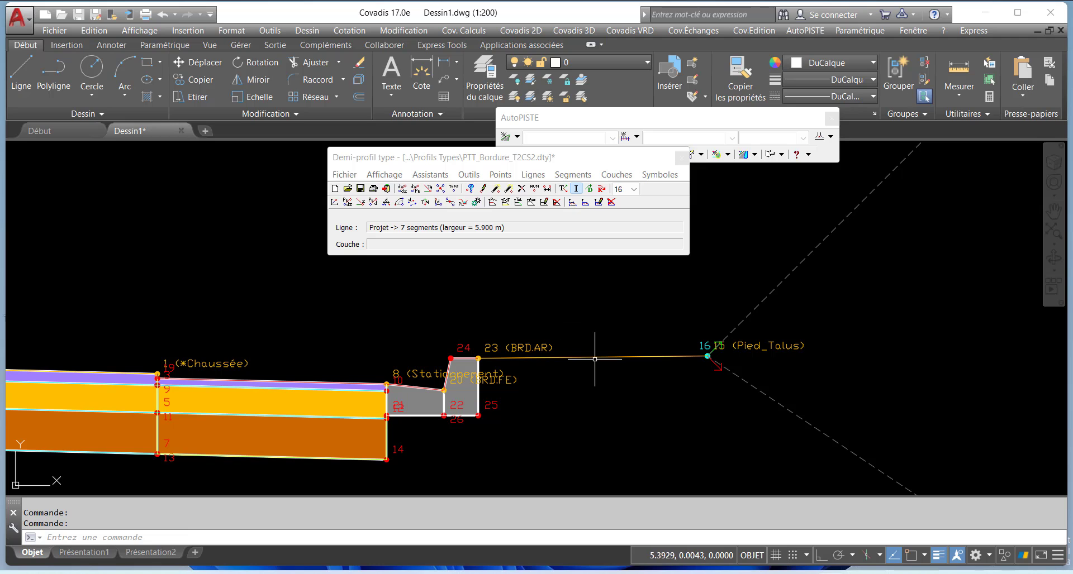
- Check the dX, slope, reference point and type of point 15 (Pied_Talus), keep them and finish modifying points
{"action": "scroll", "coordinate": [595, 360], "scroll_direction": "down", "scroll_amount": 4}
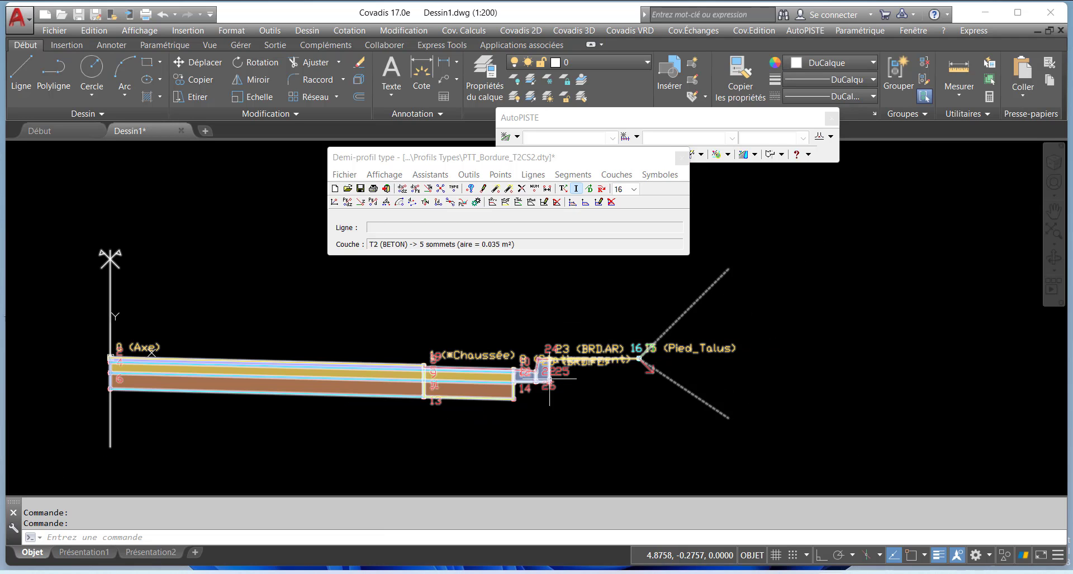
{"action": "scroll", "coordinate": [636, 352], "scroll_direction": "up", "scroll_amount": 4}
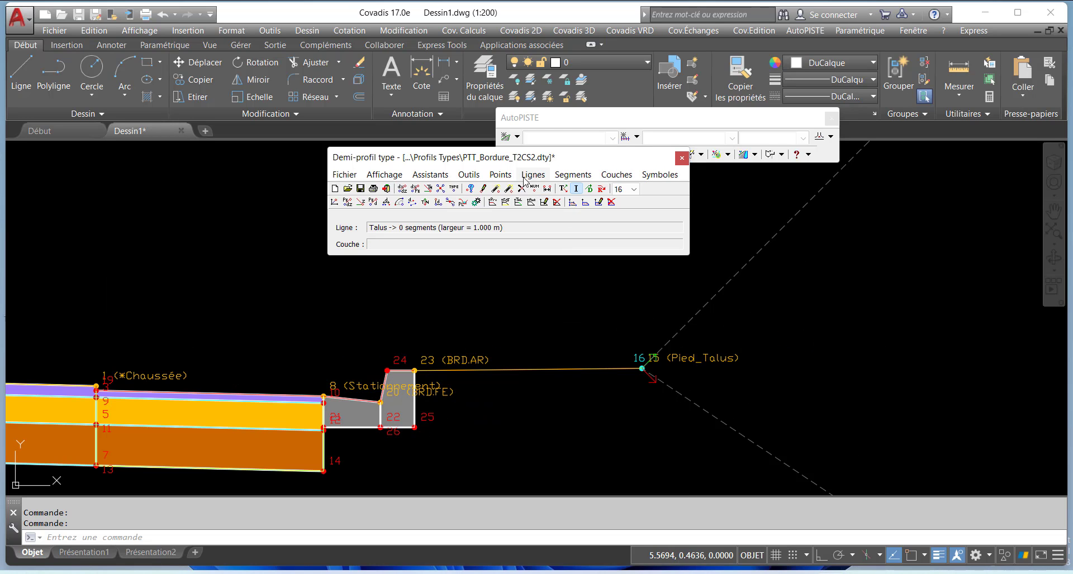
{"action": "left_click", "coordinate": [500, 174]}
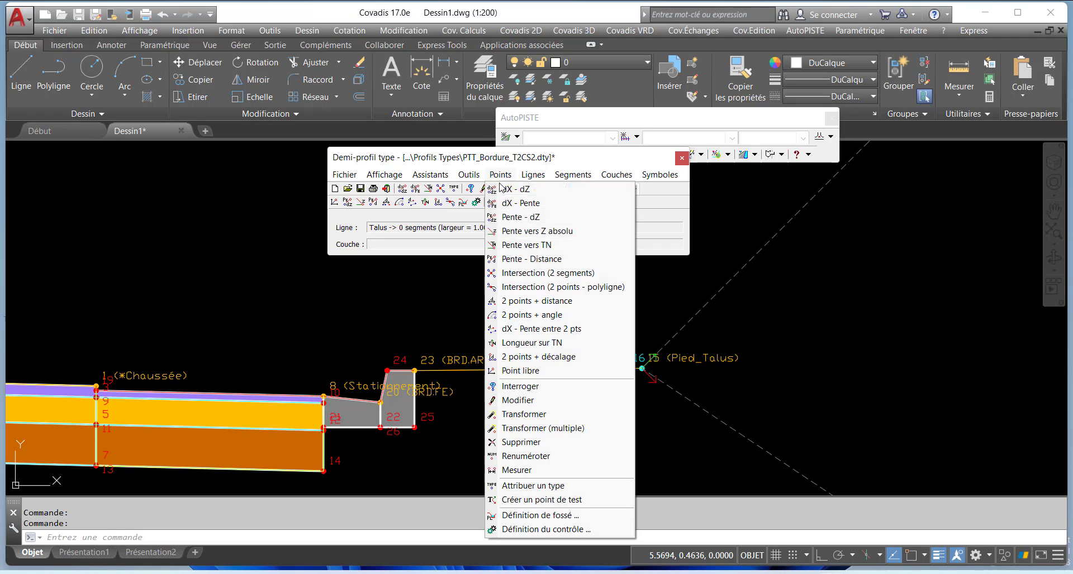
{"action": "left_click", "coordinate": [524, 401]}
{"action": "left_click", "coordinate": [636, 370]}
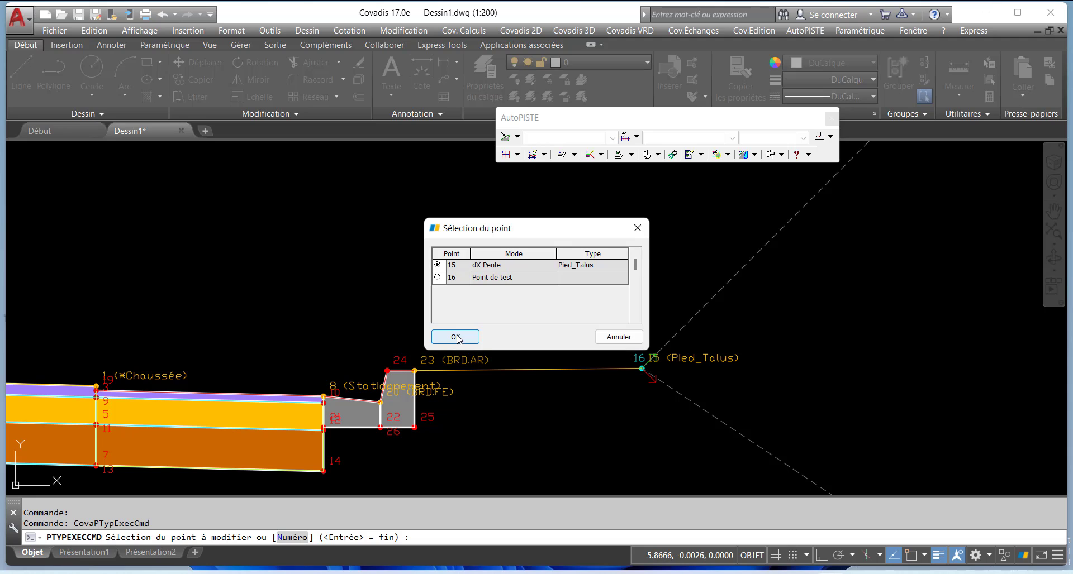
{"action": "left_click", "coordinate": [456, 337]}
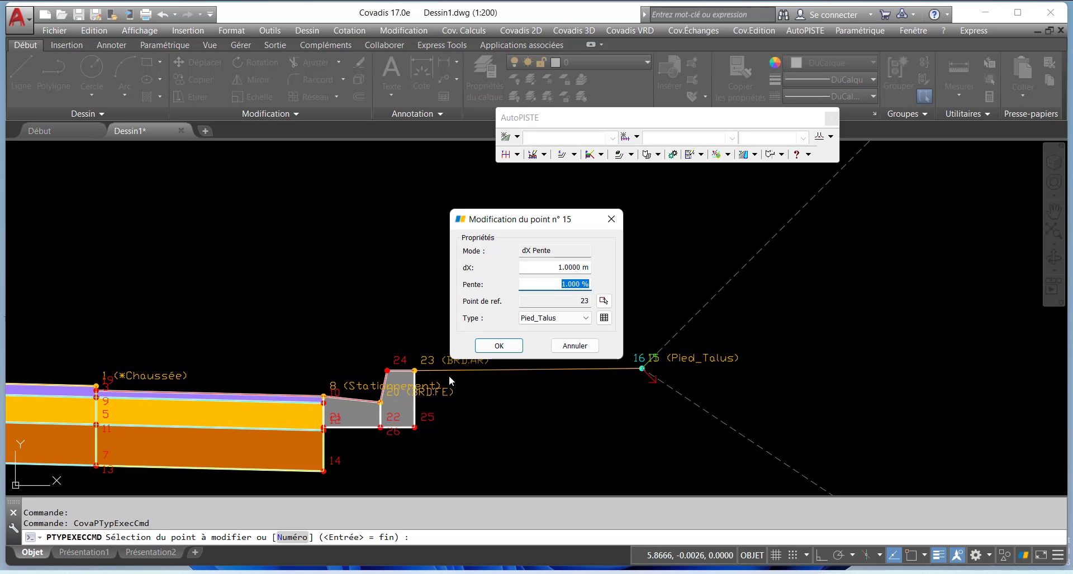
{"action": "left_click", "coordinate": [496, 345]}
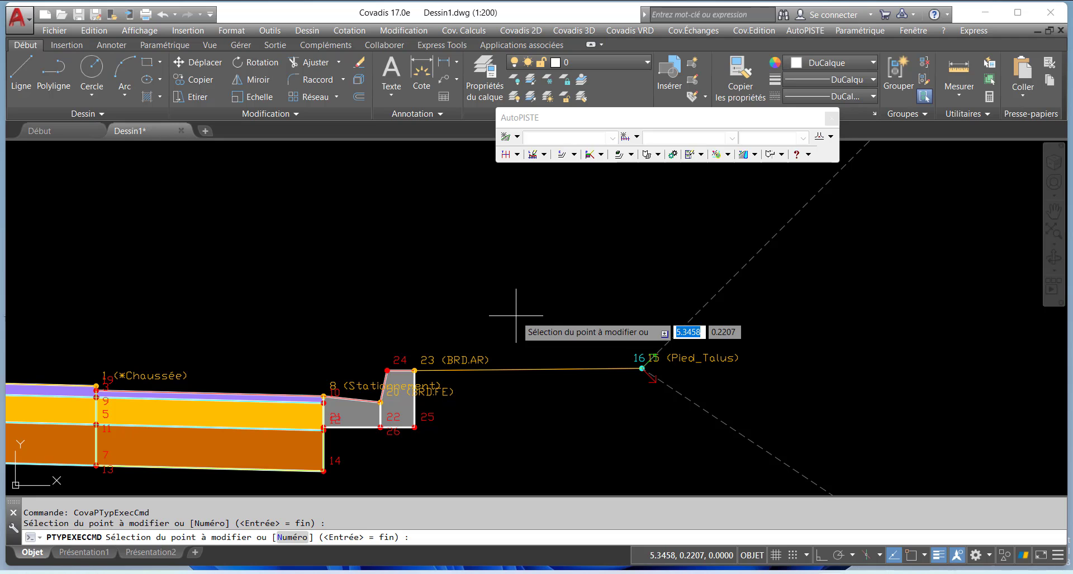
{"action": "key", "text": "Return"}
{"action": "scroll", "coordinate": [516, 333], "scroll_direction": "up", "scroll_amount": 3}
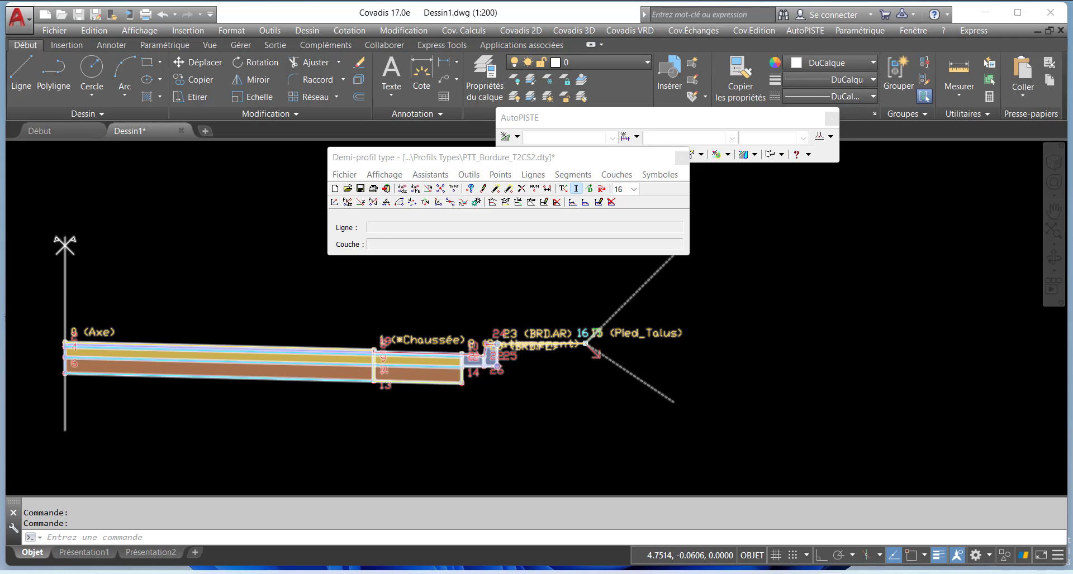
{"action": "scroll", "coordinate": [486, 341], "scroll_direction": "up", "scroll_amount": 2}
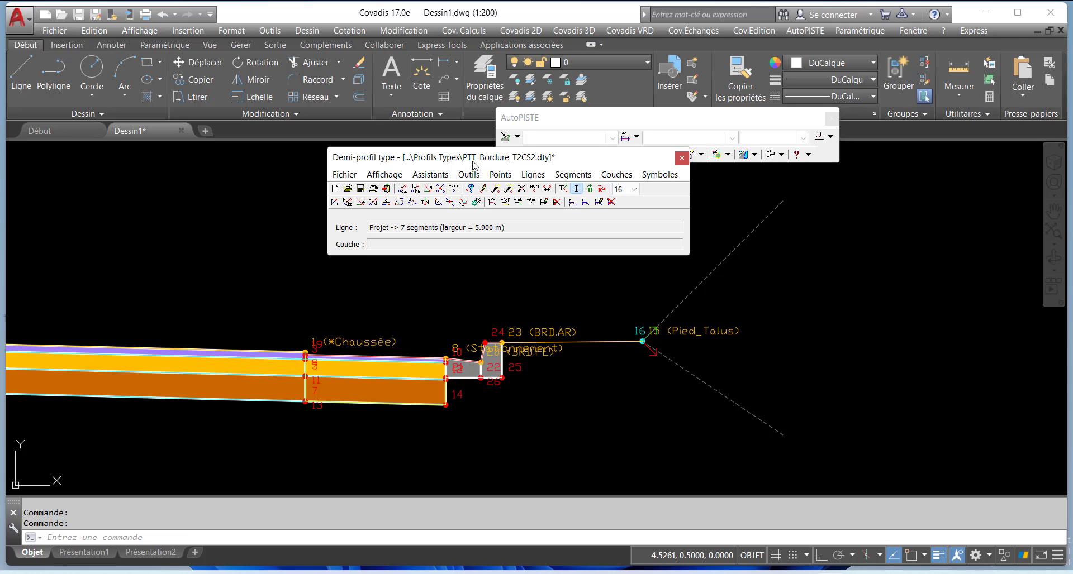
{"action": "mouse_move", "coordinate": [474, 165]}
{"action": "left_mouse_down"}
{"action": "mouse_move", "coordinate": [467, 196]}
{"action": "mouse_move", "coordinate": [477, 147]}
{"action": "left_mouse_up"}
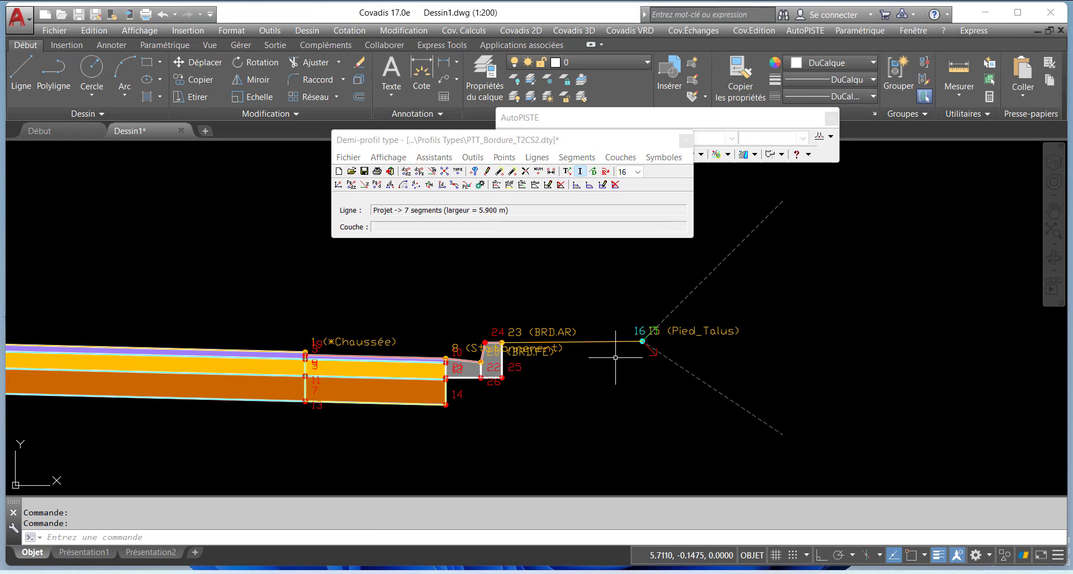
{"action": "scroll", "coordinate": [615, 358], "scroll_direction": "down", "scroll_amount": 2}
{"action": "scroll", "coordinate": [580, 335], "scroll_direction": "up", "scroll_amount": 1}
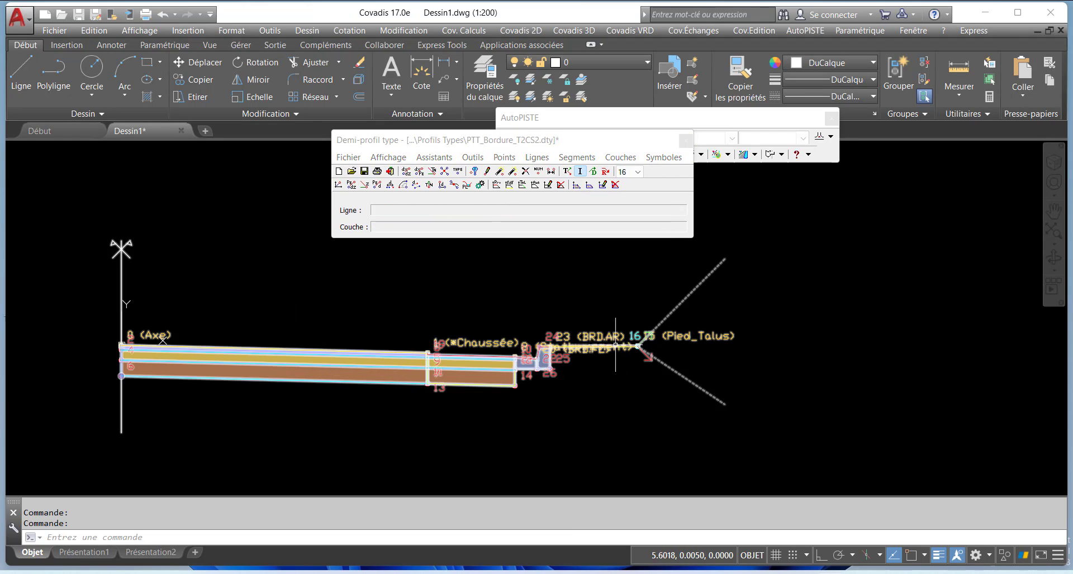
{"action": "scroll", "coordinate": [615, 347], "scroll_direction": "up", "scroll_amount": 2}
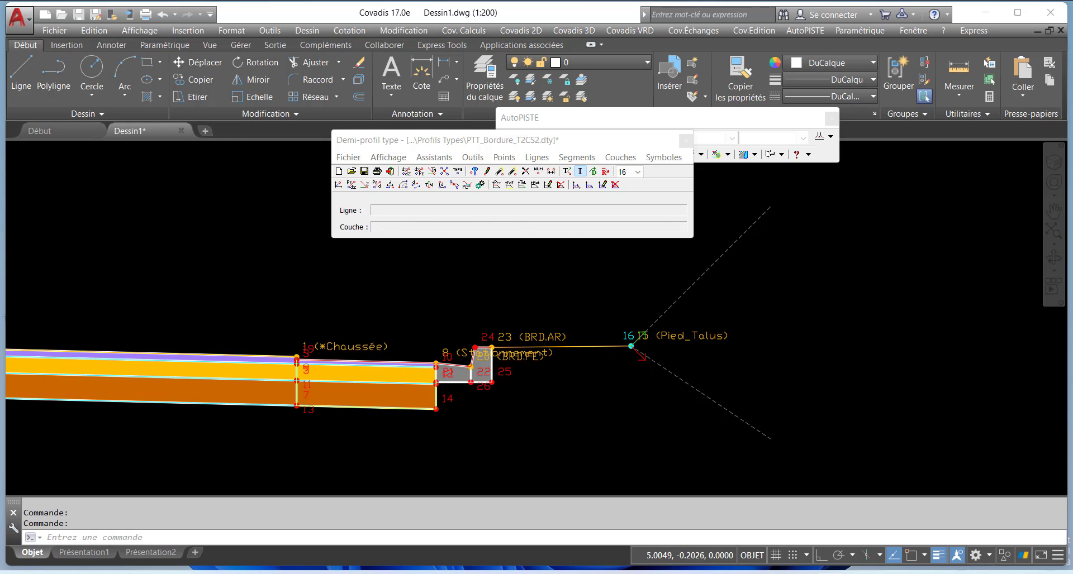
- Modify point 20 (BRD.FE), at the foot of the kerb face, so that its type is <Aucun>
{"action": "scroll", "coordinate": [503, 354], "scroll_direction": "up", "scroll_amount": 2}
{"action": "scroll", "coordinate": [470, 358], "scroll_direction": "up", "scroll_amount": 2}
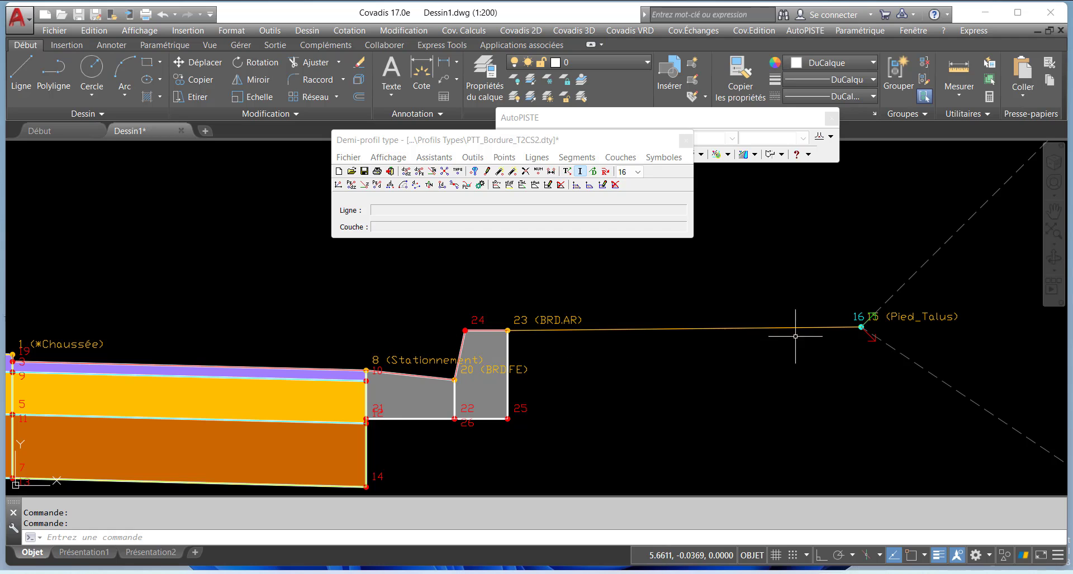
{"action": "left_click", "coordinate": [509, 159]}
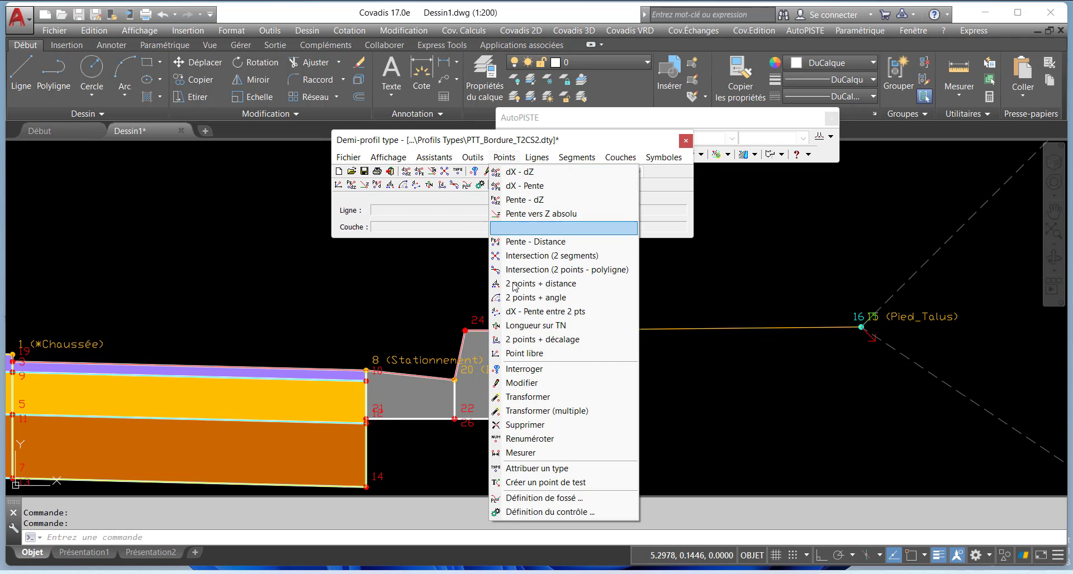
{"action": "left_click", "coordinate": [527, 384]}
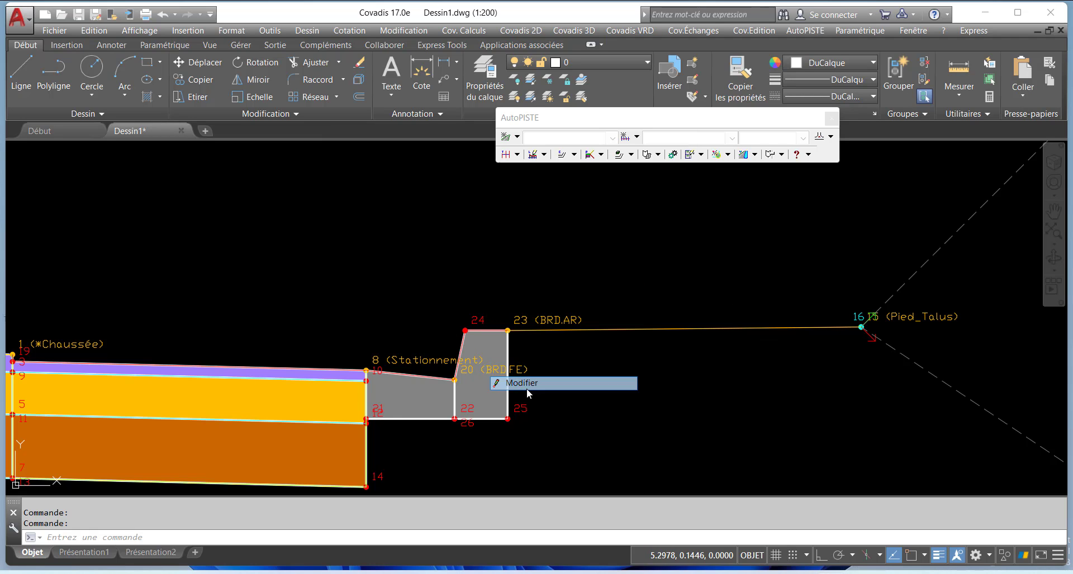
{"action": "left_click", "coordinate": [454, 380]}
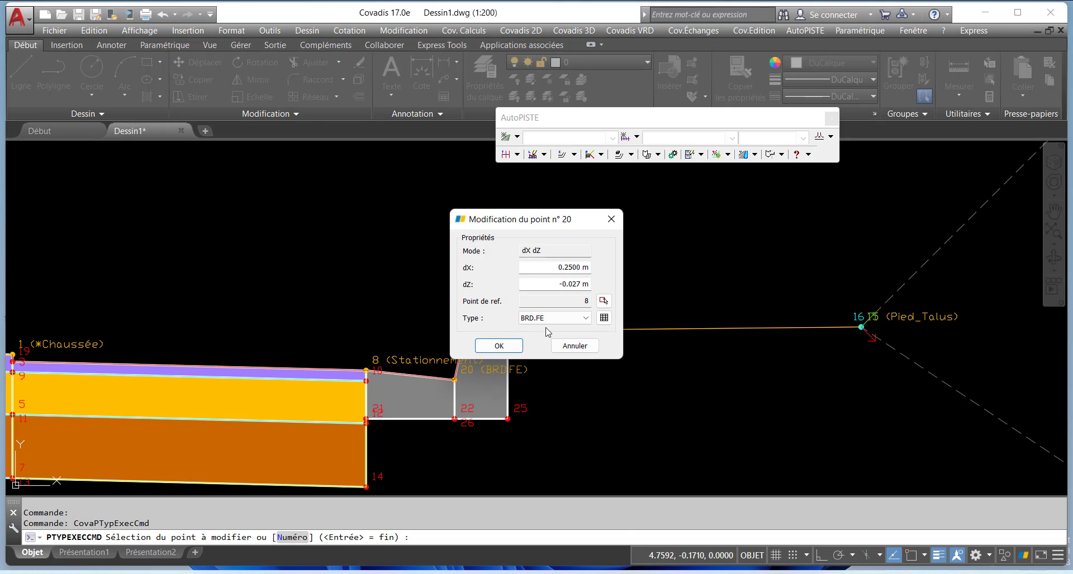
{"action": "left_click", "coordinate": [553, 317]}
{"action": "scroll", "coordinate": [559, 353], "scroll_direction": "up", "scroll_amount": 2}
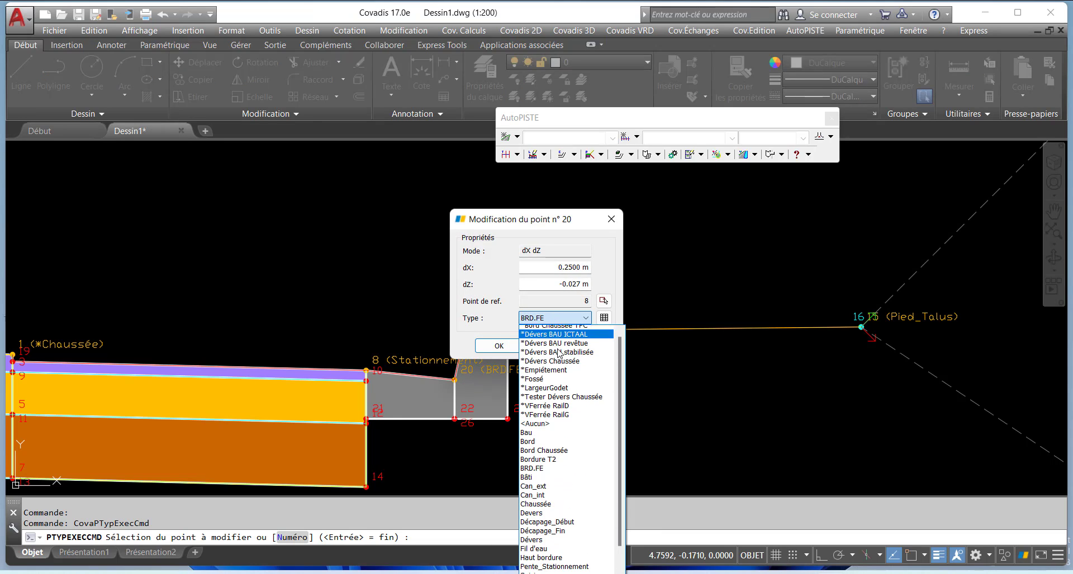
{"action": "scroll", "coordinate": [559, 353], "scroll_direction": "up", "scroll_amount": 1}
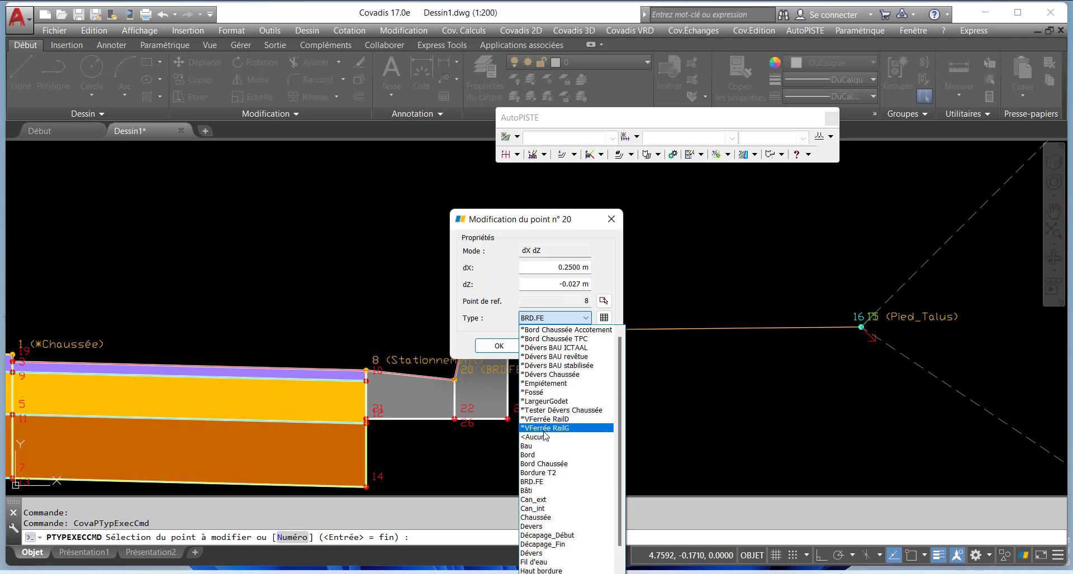
{"action": "left_click", "coordinate": [545, 437]}
{"action": "left_click", "coordinate": [497, 346]}
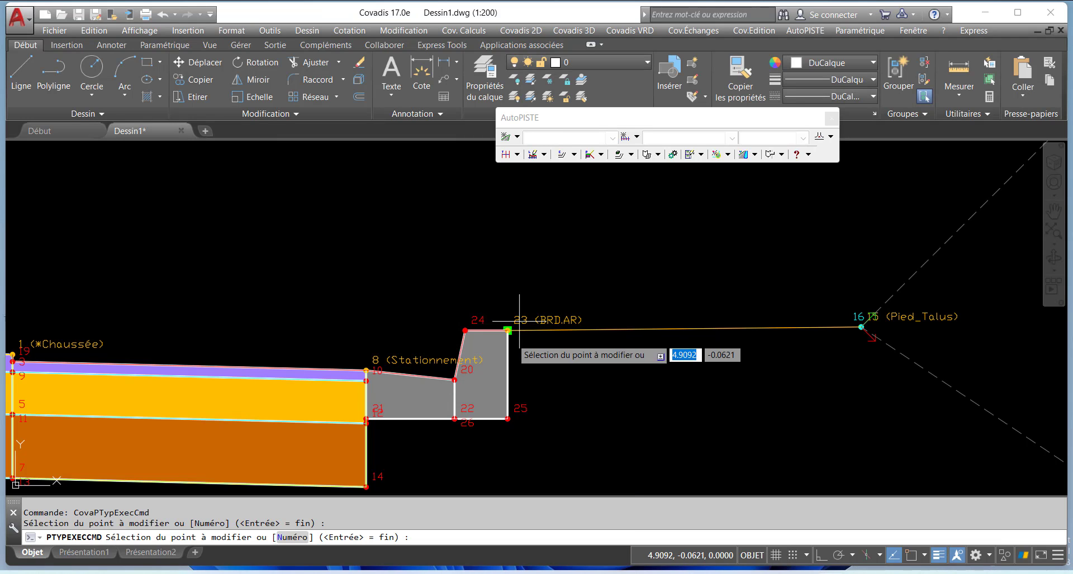
- Create a new point type named Bordure T2CS2 and assign it to point 23 (BRD.AR) at the back of the kerb
{"action": "left_click", "coordinate": [519, 329]}
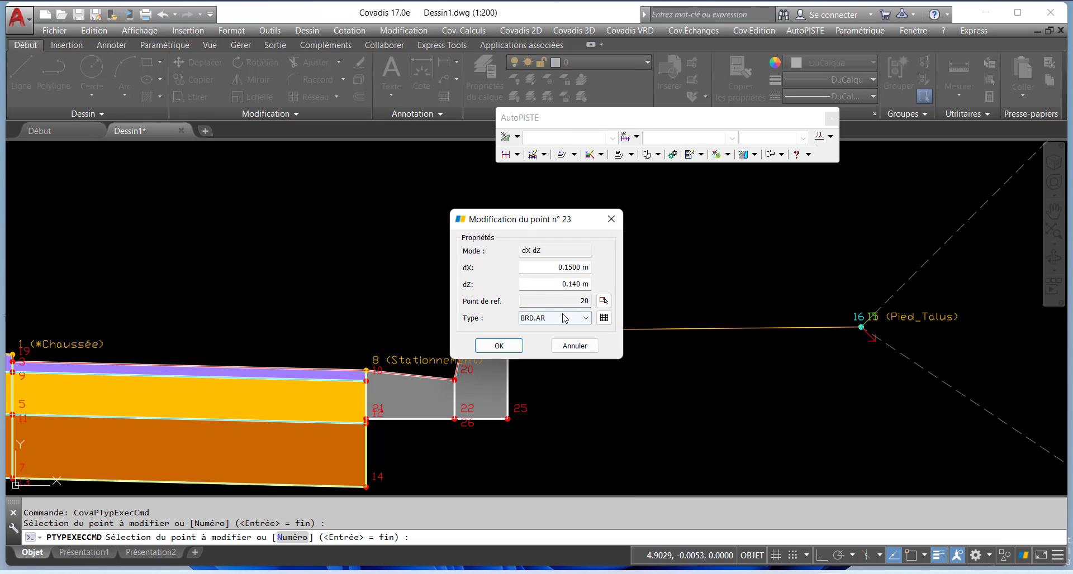
{"action": "left_click", "coordinate": [564, 319]}
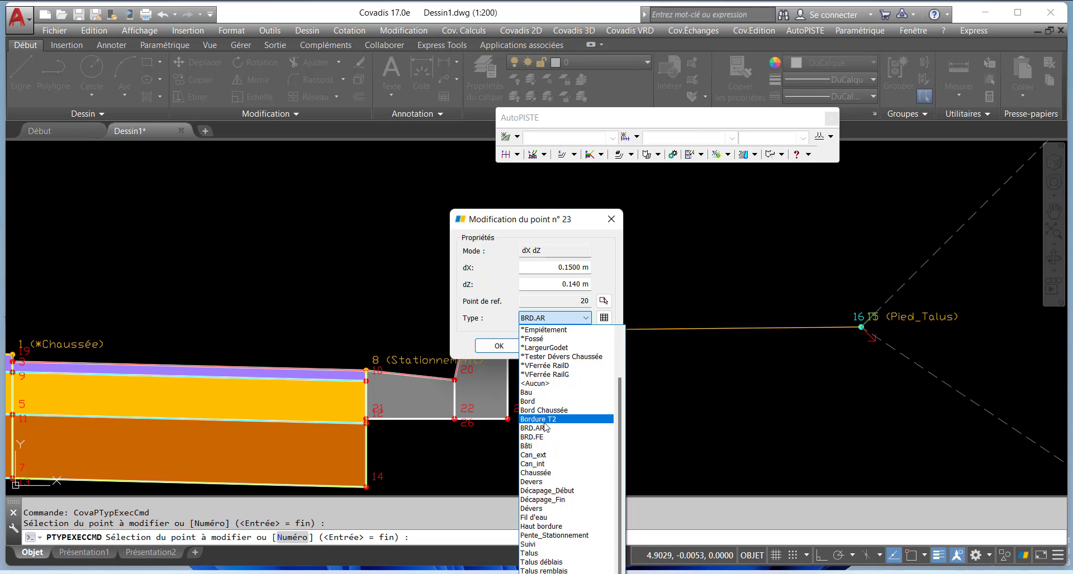
{"action": "scroll", "coordinate": [550, 464], "scroll_direction": "up", "scroll_amount": 1}
{"action": "scroll", "coordinate": [559, 492], "scroll_direction": "down", "scroll_amount": 1}
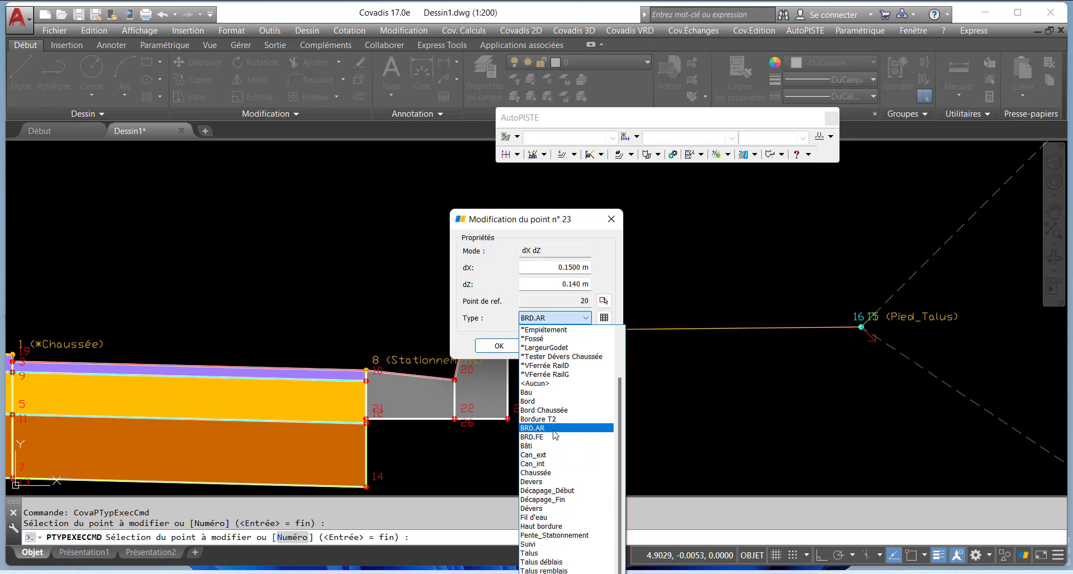
{"action": "scroll", "coordinate": [562, 428], "scroll_direction": "up", "scroll_amount": 2}
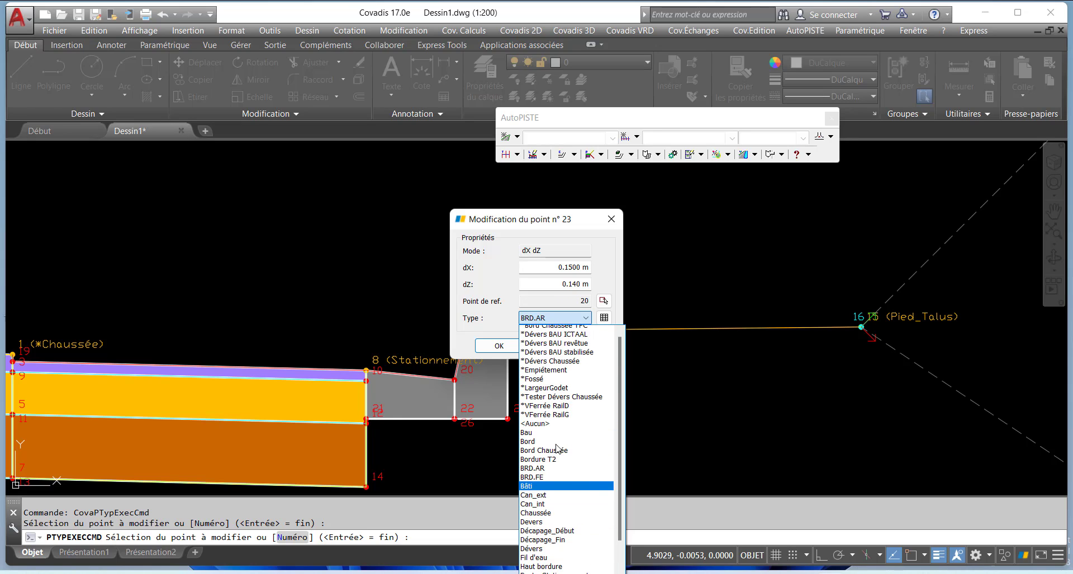
{"action": "scroll", "coordinate": [564, 413], "scroll_direction": "down", "scroll_amount": 2}
{"action": "scroll", "coordinate": [565, 424], "scroll_direction": "up", "scroll_amount": 3}
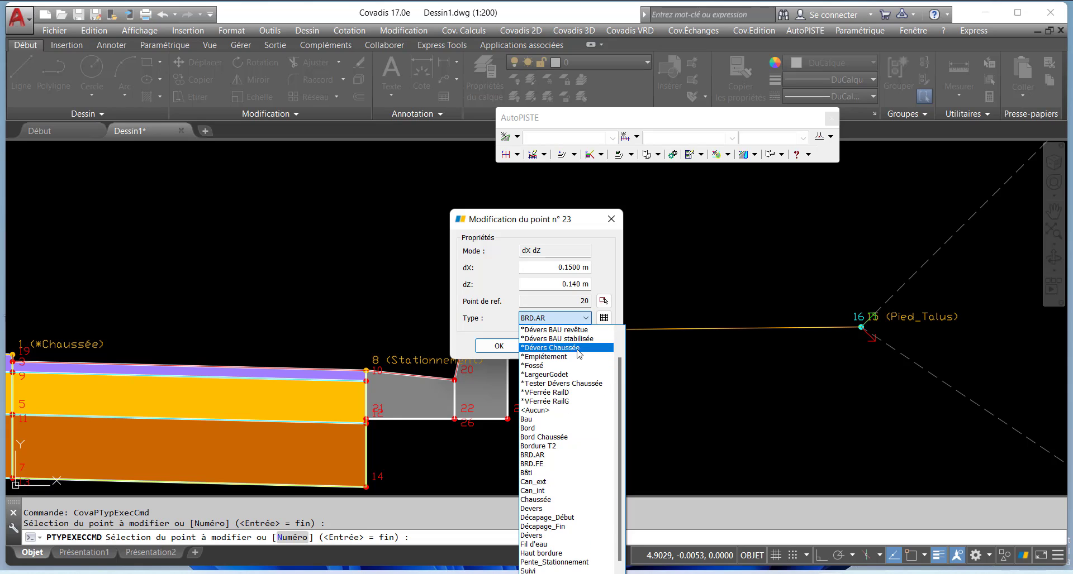
{"action": "left_click", "coordinate": [602, 318]}
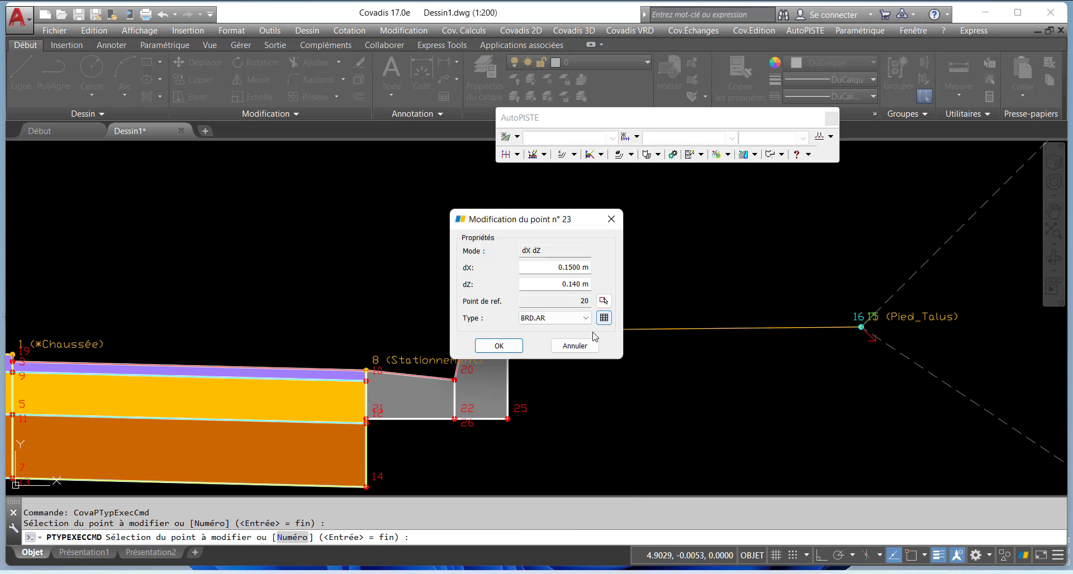
{"action": "left_click", "coordinate": [604, 318]}
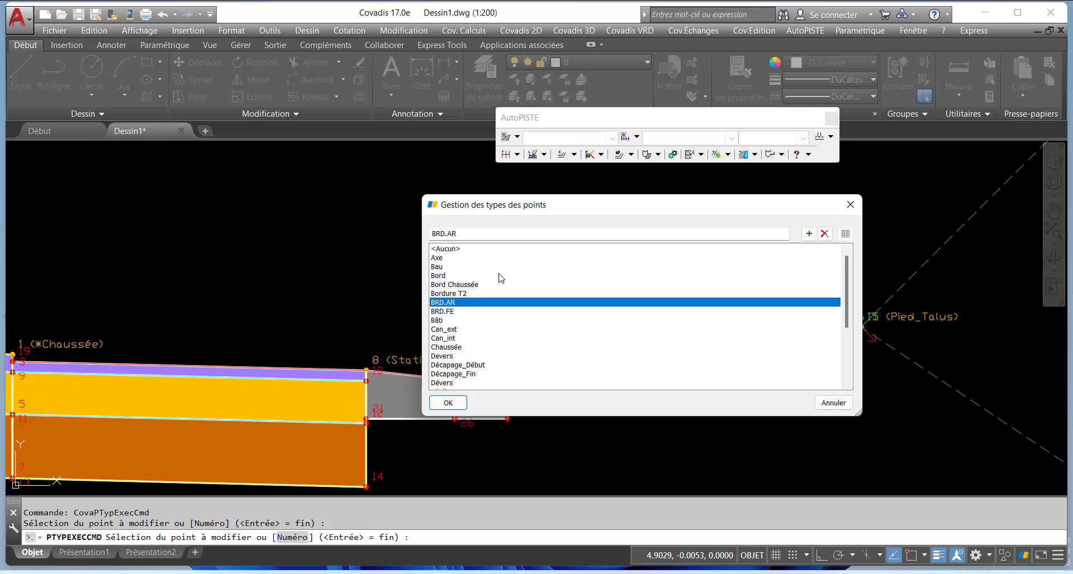
{"action": "left_click", "coordinate": [475, 238]}
{"action": "type", "text": "Bo"}
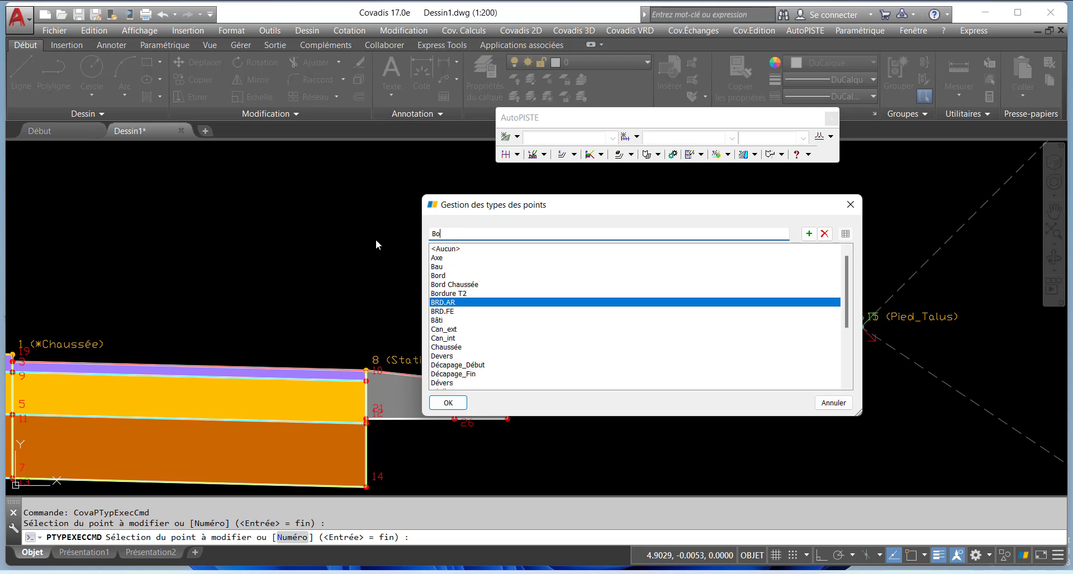
{"action": "type", "text": "rdure T2CS2"}
{"action": "left_click", "coordinate": [808, 234]}
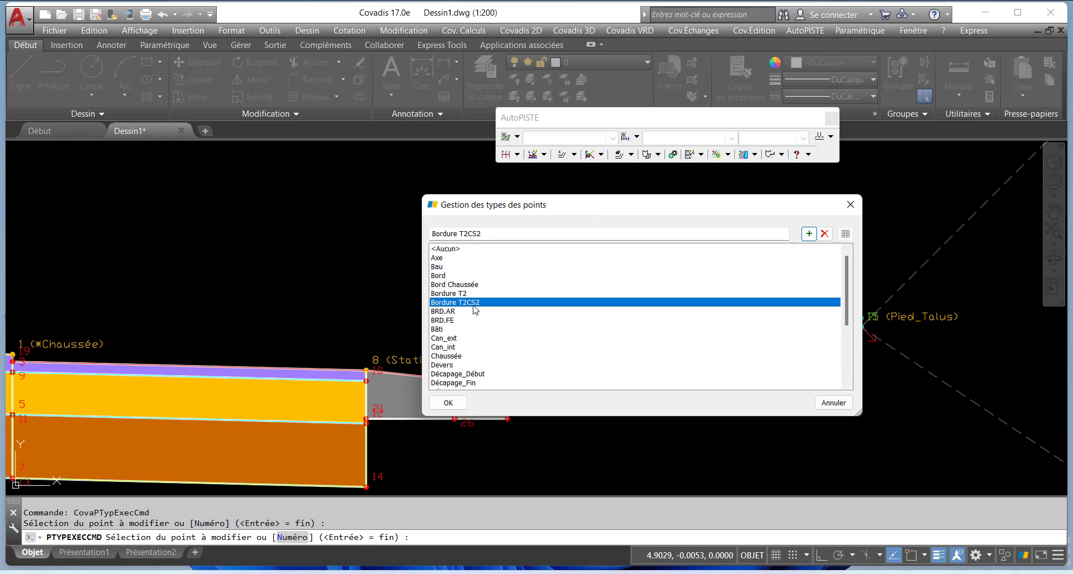
{"action": "left_click", "coordinate": [461, 397]}
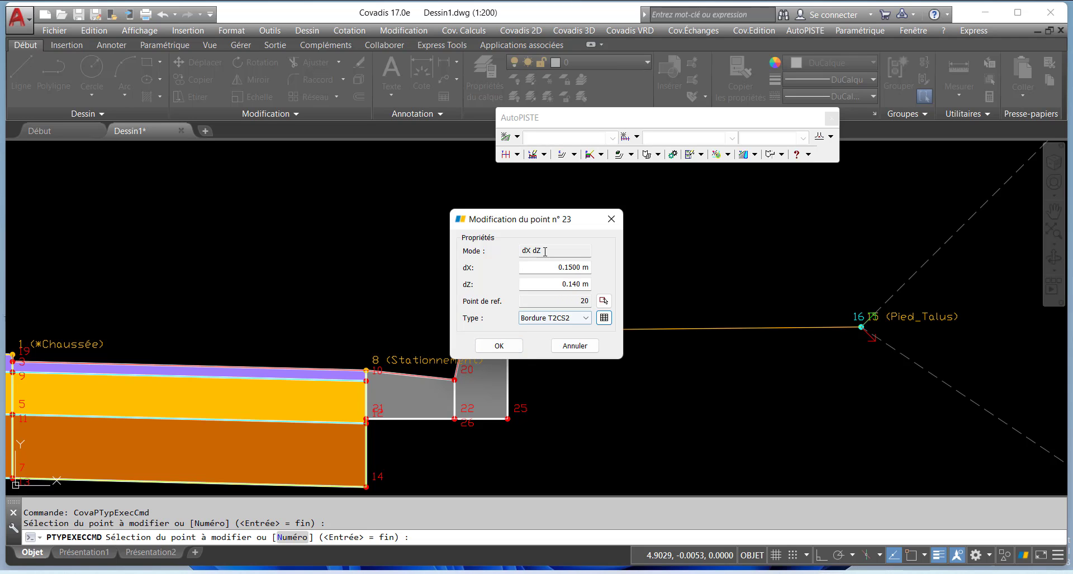
{"action": "left_click", "coordinate": [500, 345]}
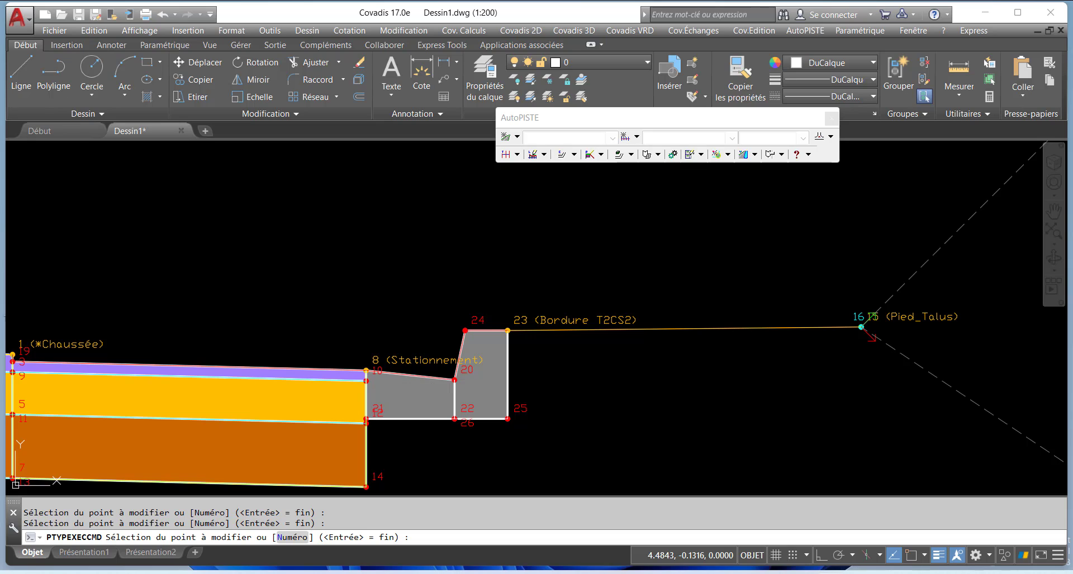
- Create a new point type named Accotement, assign it to point 8 at the outer edge of the parking strip, and finish modifying points
{"action": "left_click", "coordinate": [366, 371]}
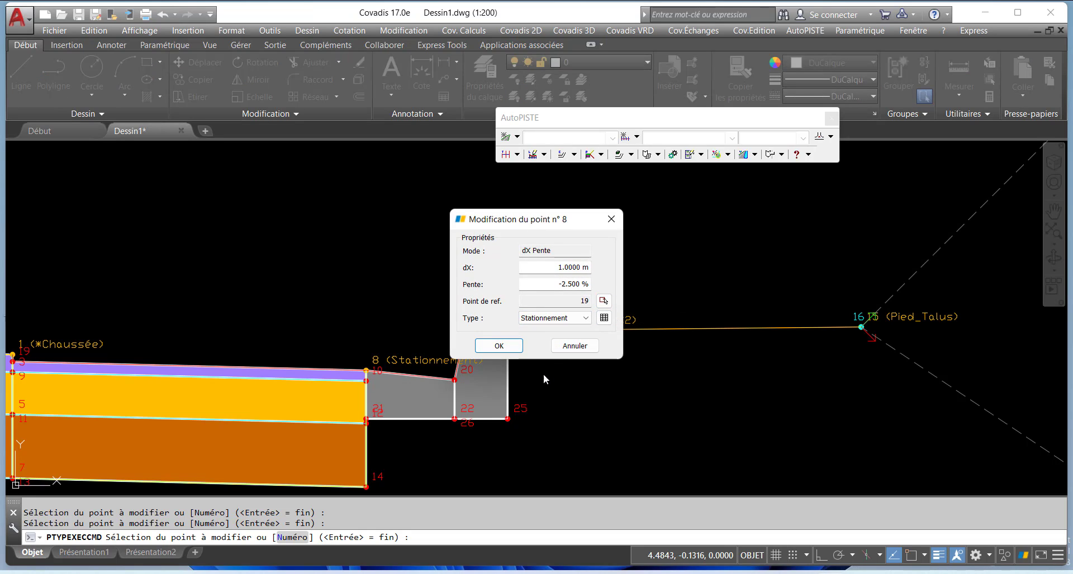
{"action": "left_click", "coordinate": [556, 318]}
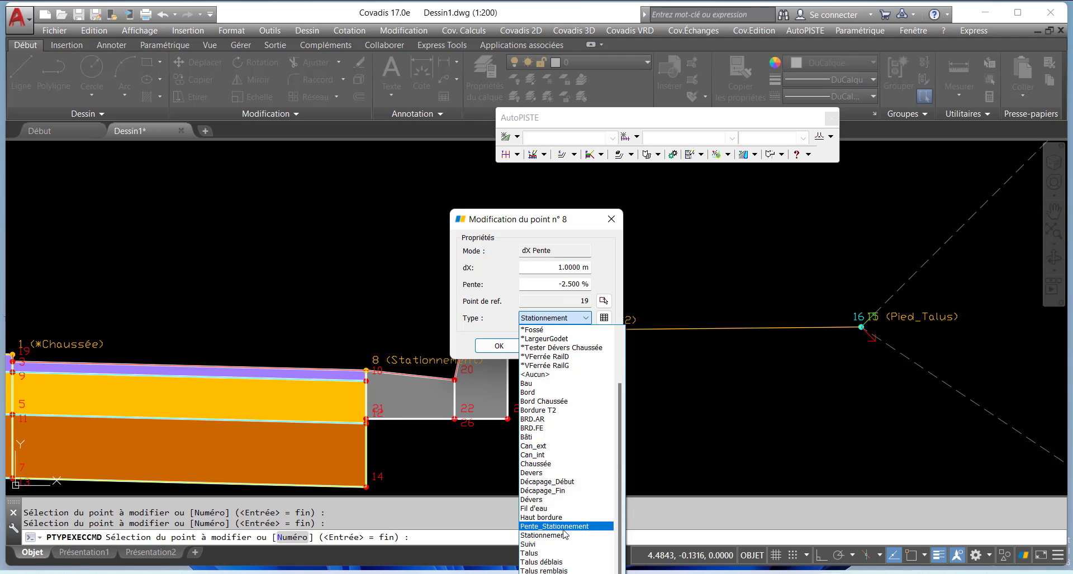
{"action": "scroll", "coordinate": [557, 486], "scroll_direction": "up", "scroll_amount": 2}
{"action": "scroll", "coordinate": [547, 380], "scroll_direction": "up", "scroll_amount": 1}
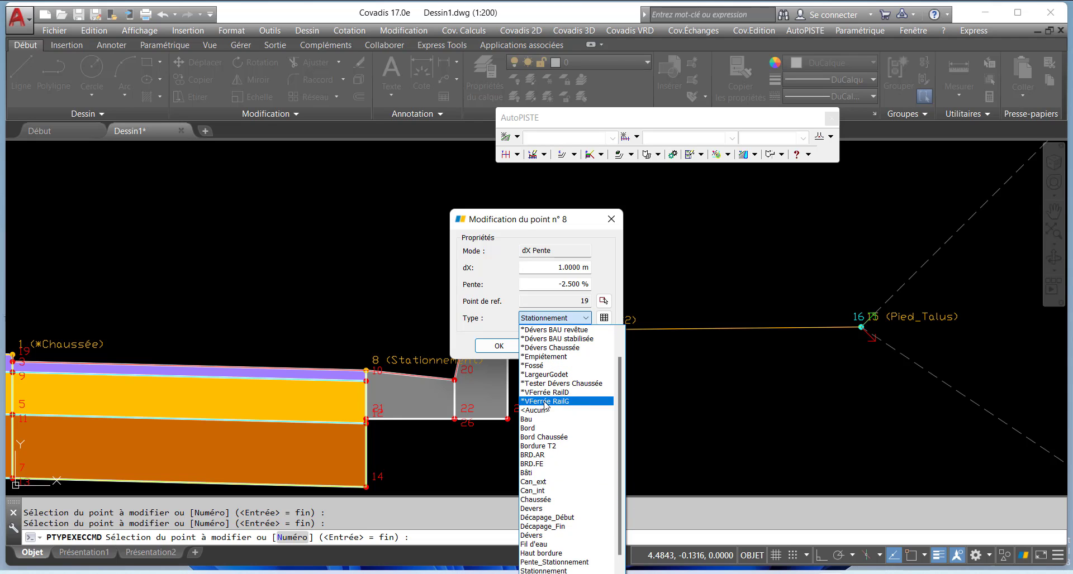
{"action": "scroll", "coordinate": [550, 398], "scroll_direction": "up", "scroll_amount": 1}
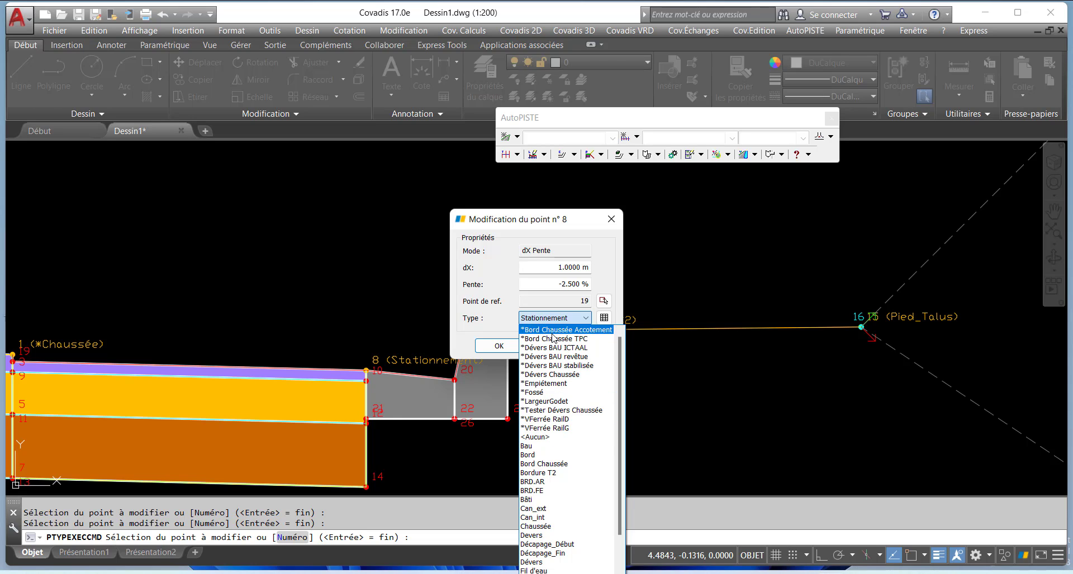
{"action": "scroll", "coordinate": [581, 397], "scroll_direction": "down", "scroll_amount": 2}
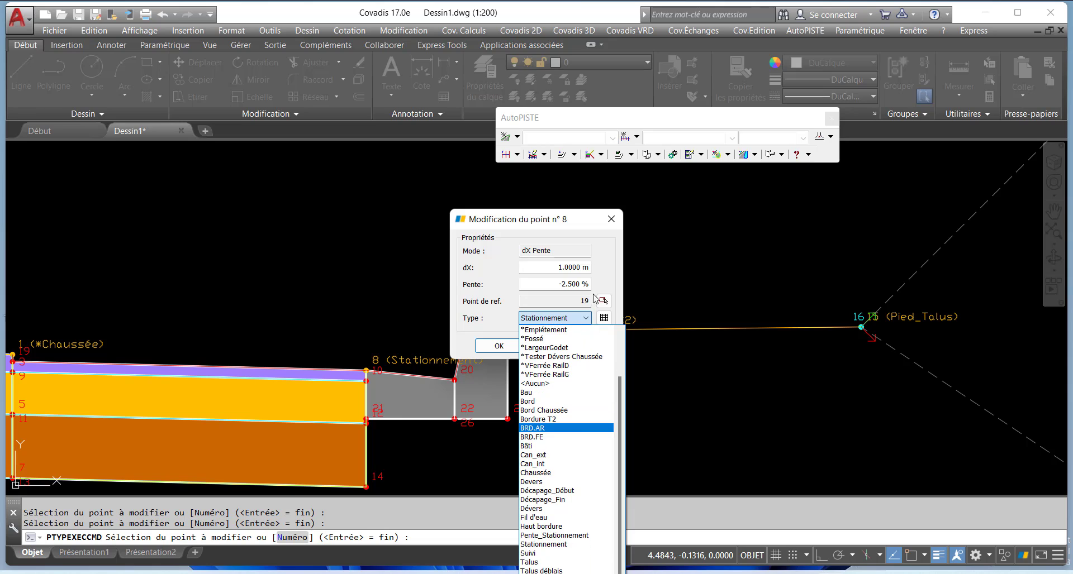
{"action": "left_click", "coordinate": [603, 318]}
{"action": "left_click", "coordinate": [604, 319]}
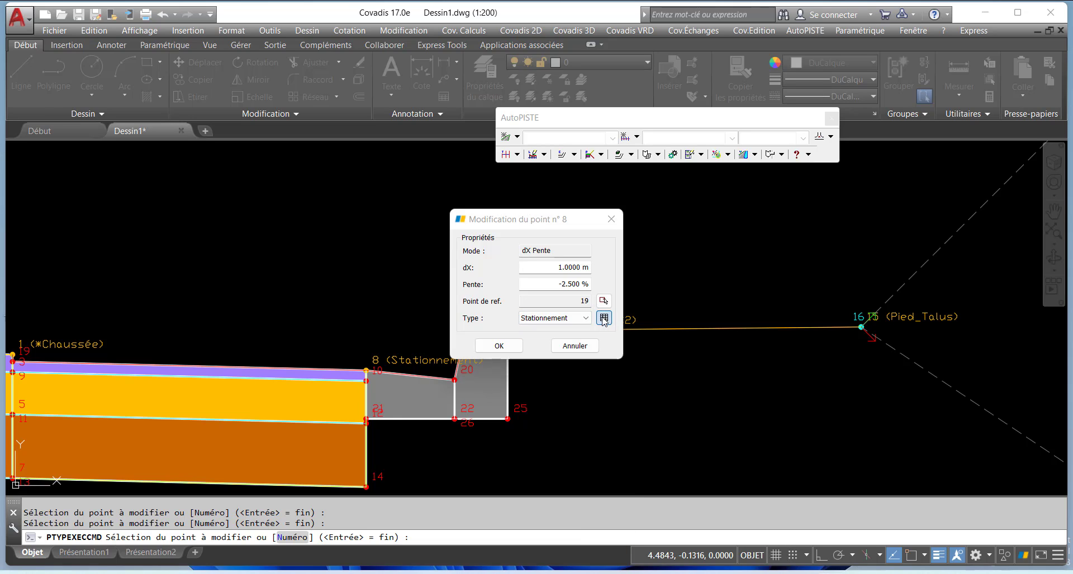
{"action": "double_click", "coordinate": [492, 233]}
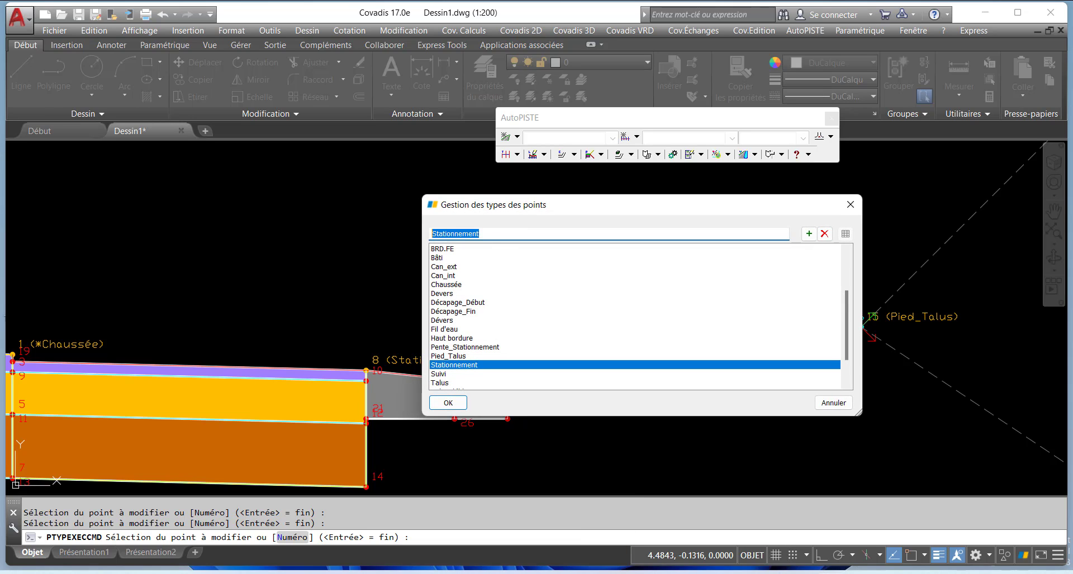
{"action": "type", "text": "Accotement"}
{"action": "left_click", "coordinate": [808, 234]}
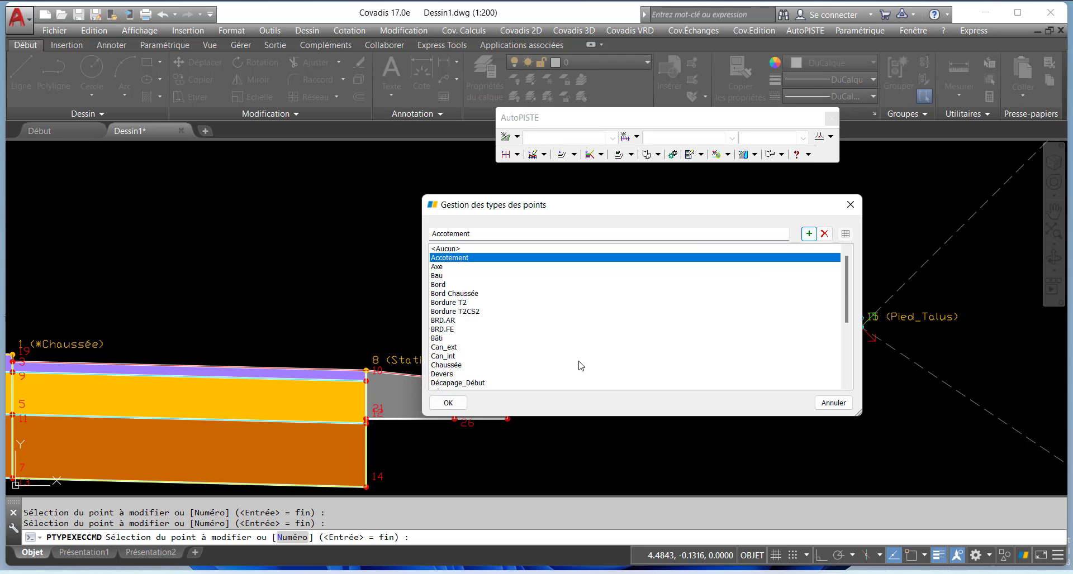
{"action": "left_click", "coordinate": [452, 403]}
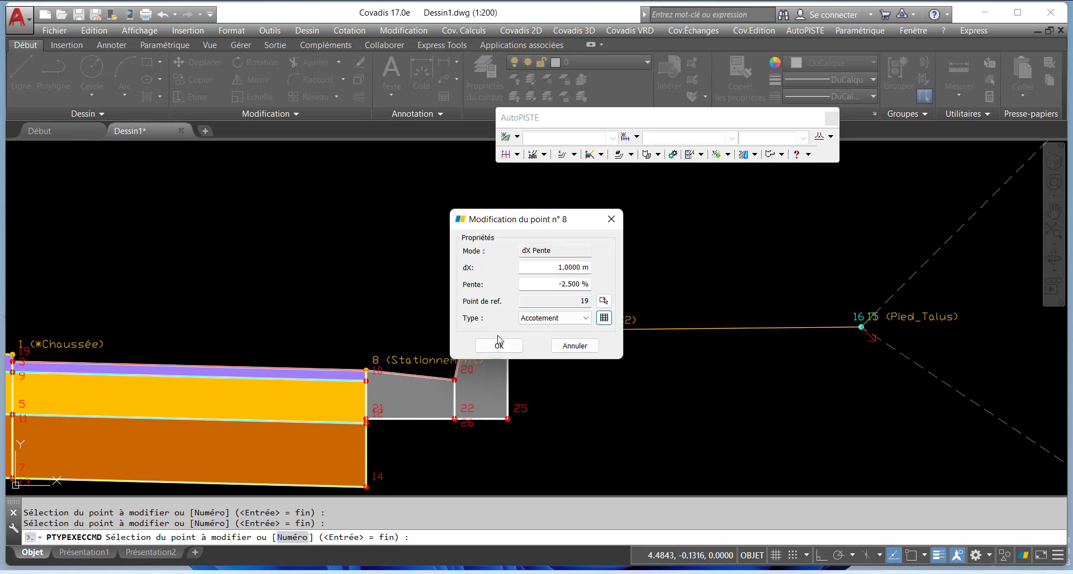
{"action": "left_click", "coordinate": [499, 344]}
{"action": "scroll", "coordinate": [509, 346], "scroll_direction": "down", "scroll_amount": 4}
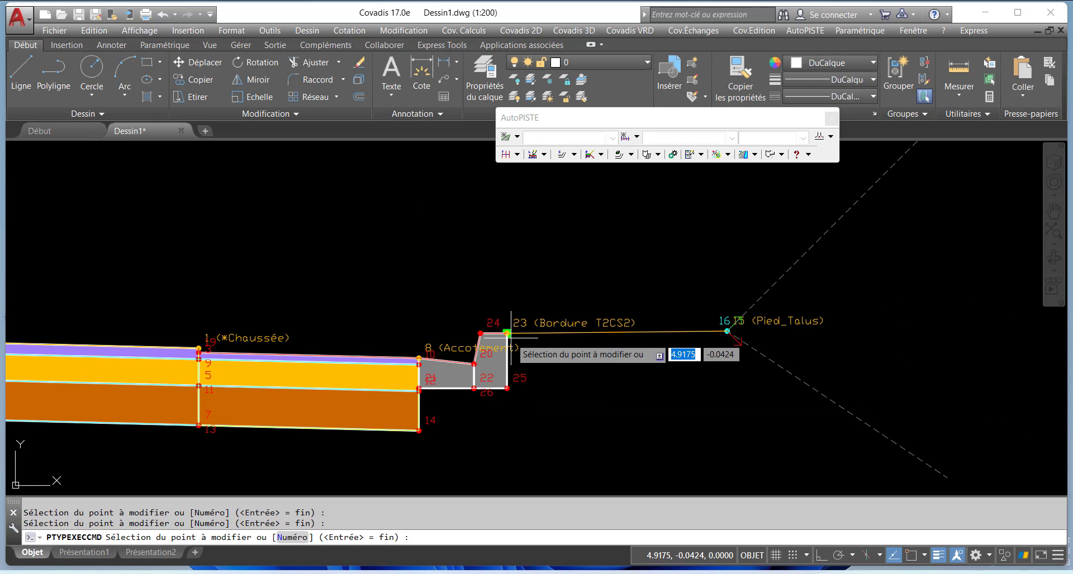
{"action": "key", "text": "Return"}
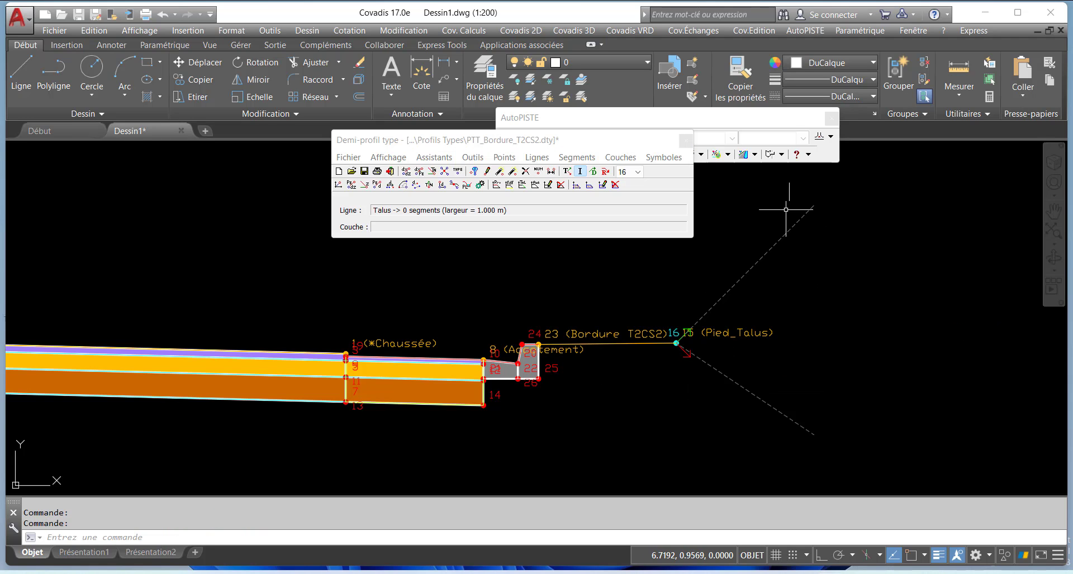
- Display the half-profile in its cut configuration and assign the existing type Talus déblais to point 17 at the end of the upward slope
{"action": "left_click", "coordinate": [593, 173]}
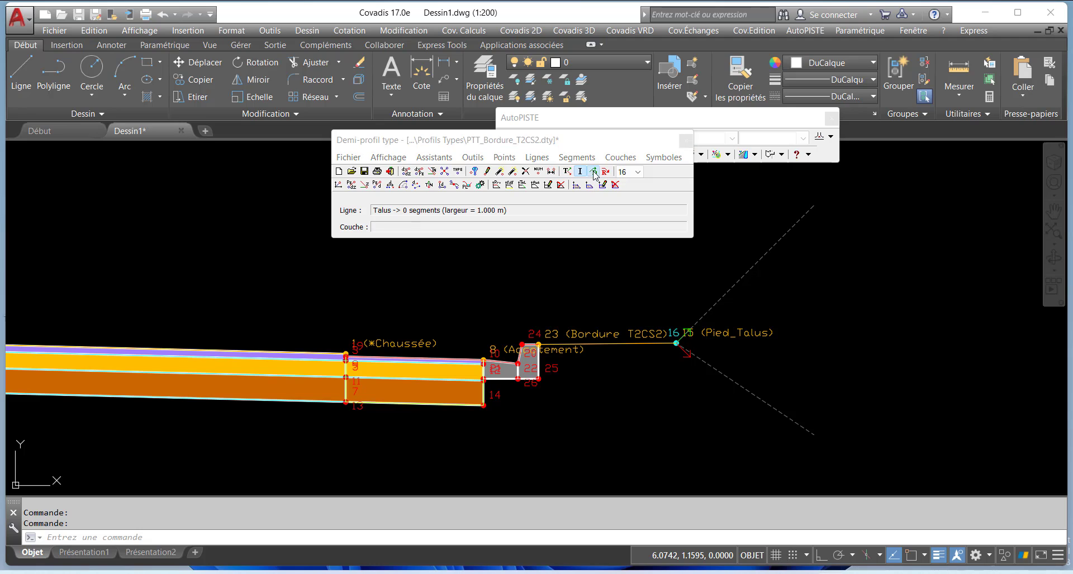
{"action": "left_click", "coordinate": [812, 207]}
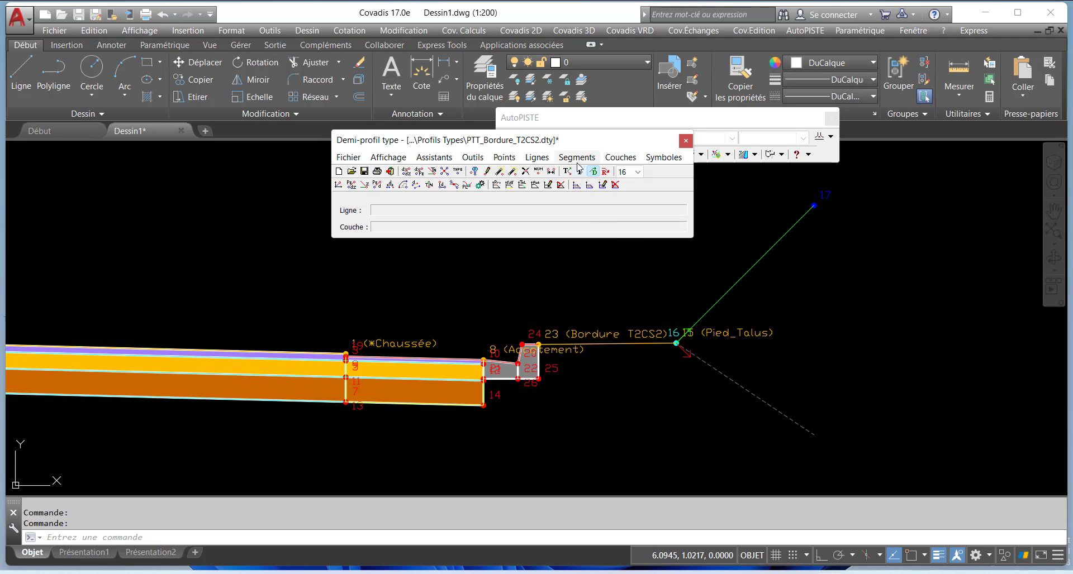
{"action": "left_click", "coordinate": [537, 158]}
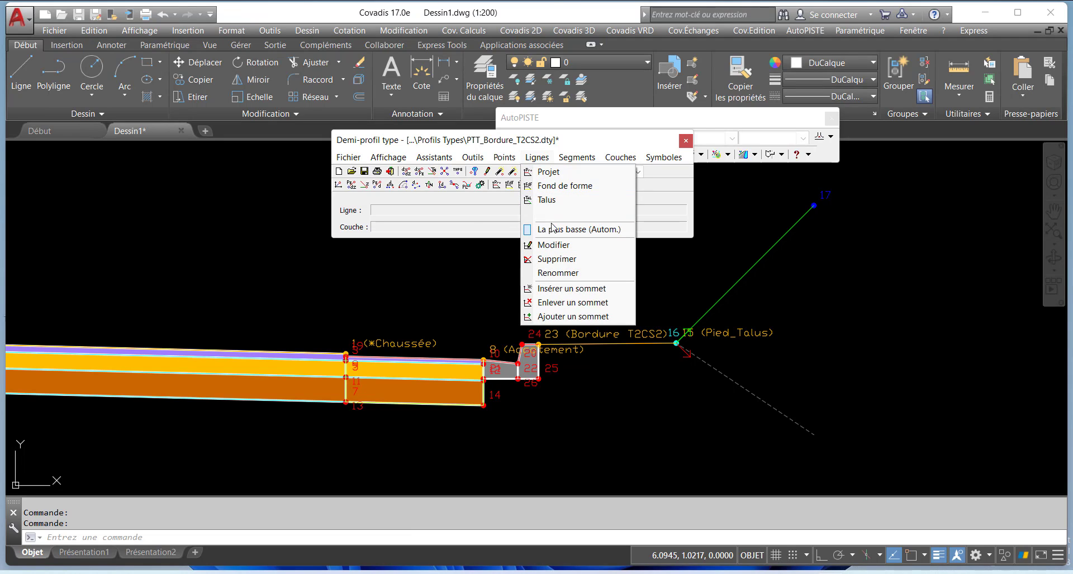
{"action": "mouse_move", "coordinate": [504, 157]}
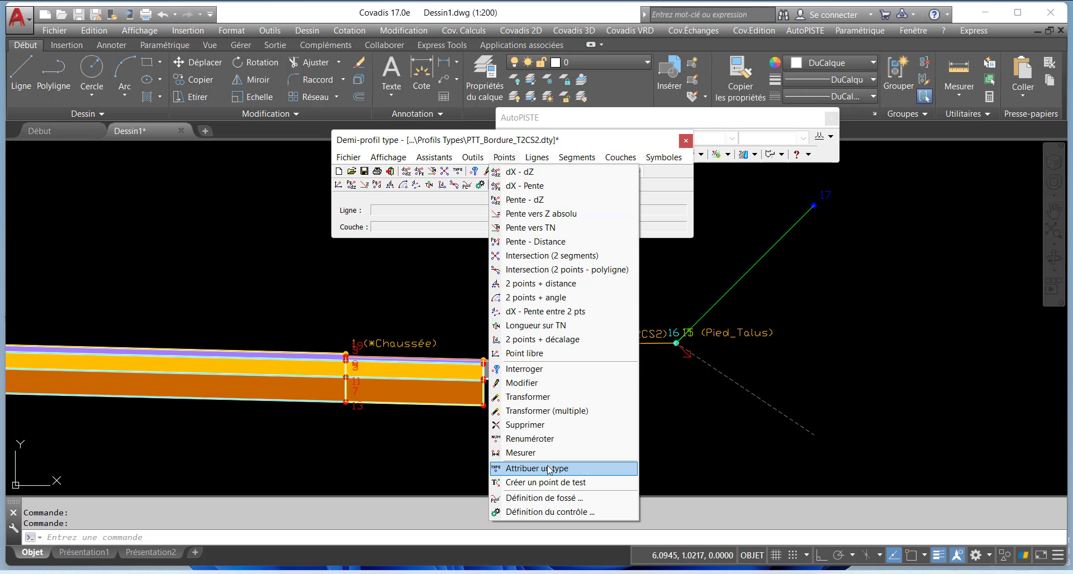
{"action": "left_click", "coordinate": [548, 469]}
{"action": "left_click", "coordinate": [813, 206]}
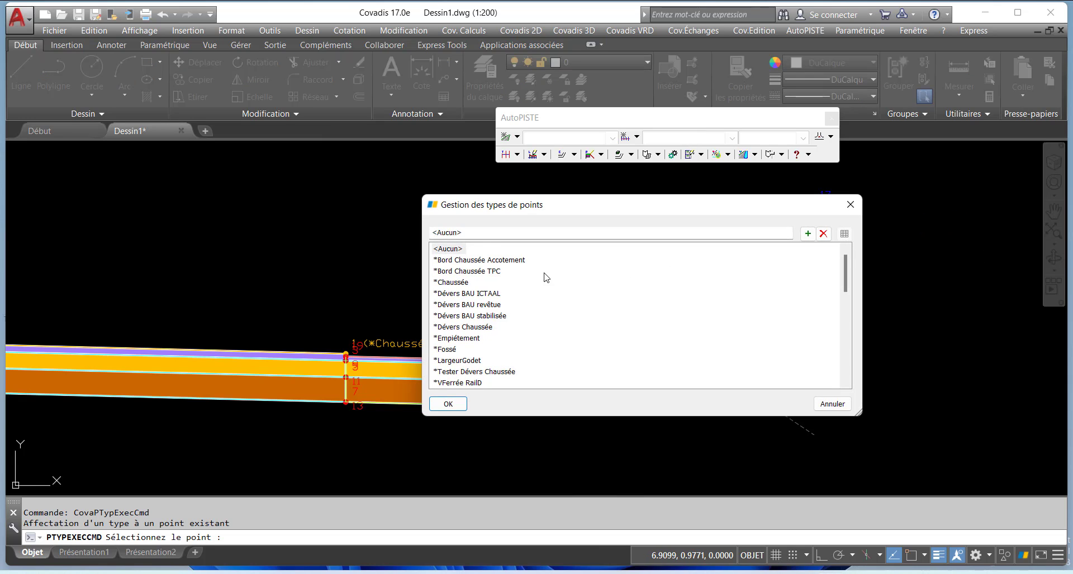
{"action": "scroll", "coordinate": [480, 327], "scroll_direction": "down", "scroll_amount": 4}
{"action": "scroll", "coordinate": [469, 346], "scroll_direction": "down", "scroll_amount": 6}
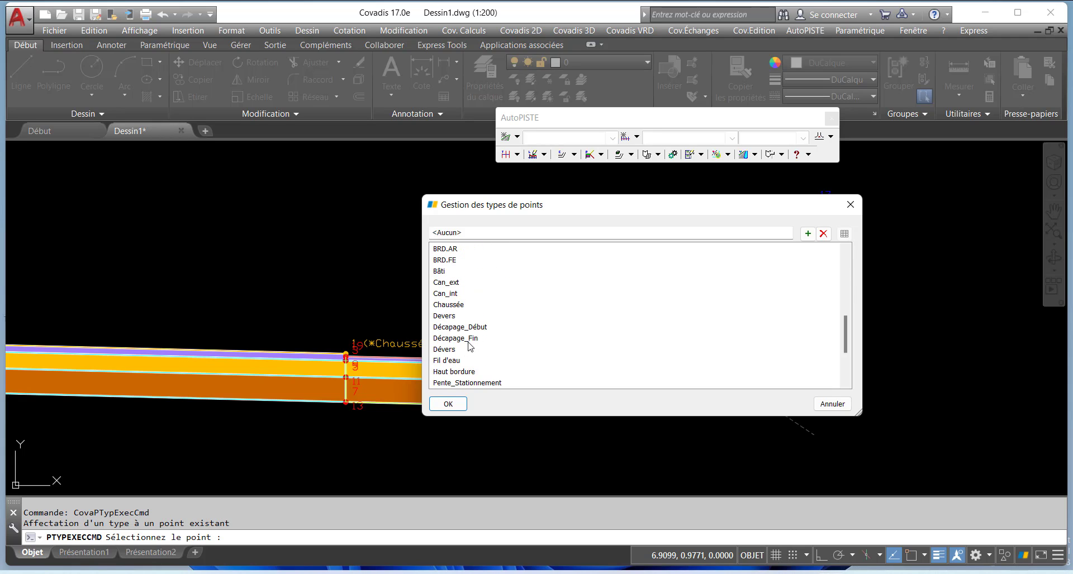
{"action": "left_click", "coordinate": [466, 352]}
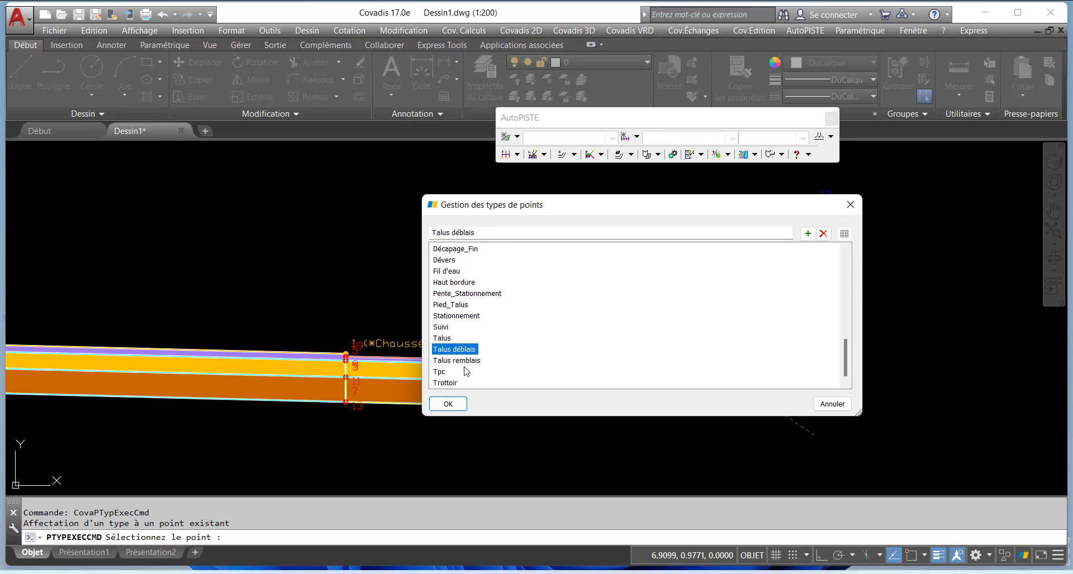
{"action": "left_click", "coordinate": [454, 405]}
{"action": "key", "text": "Return"}
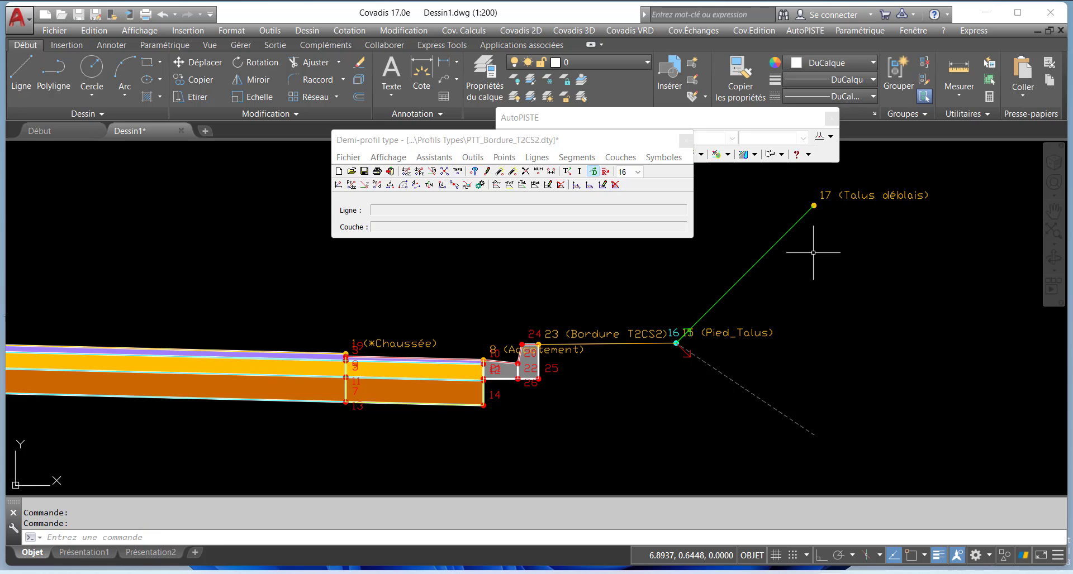
- Display the half-profile in its fill configuration and assign the existing type Talus remblais to point 18 at the end of the downward slope
{"action": "left_click", "coordinate": [606, 173]}
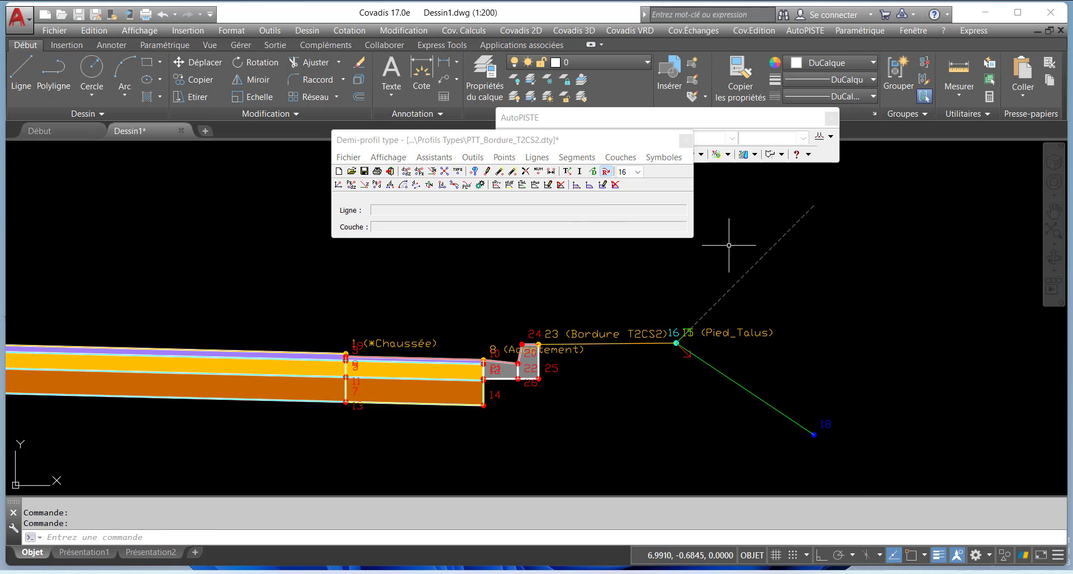
{"action": "left_click", "coordinate": [505, 158]}
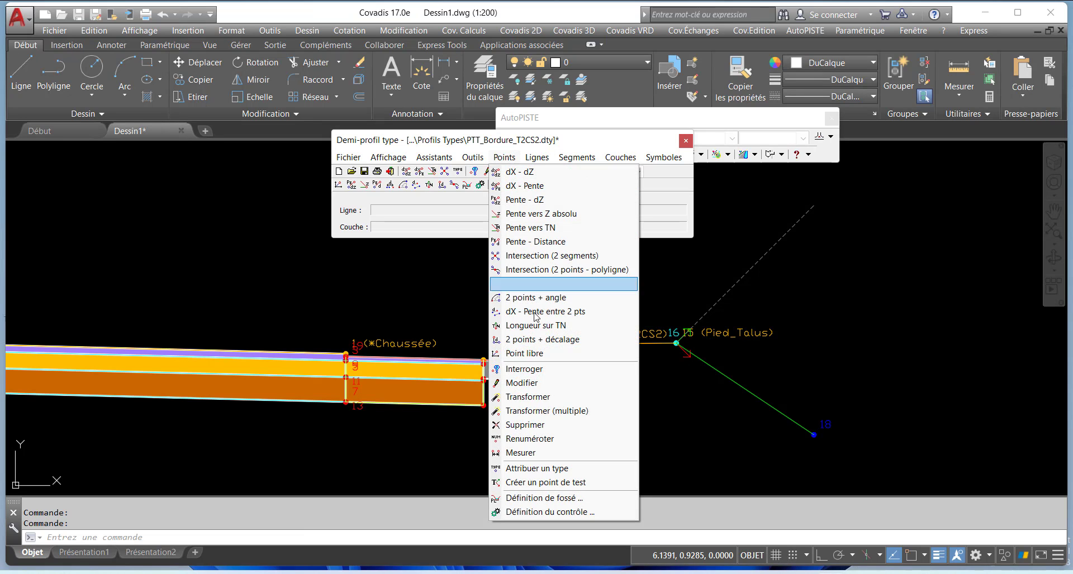
{"action": "left_click", "coordinate": [536, 469]}
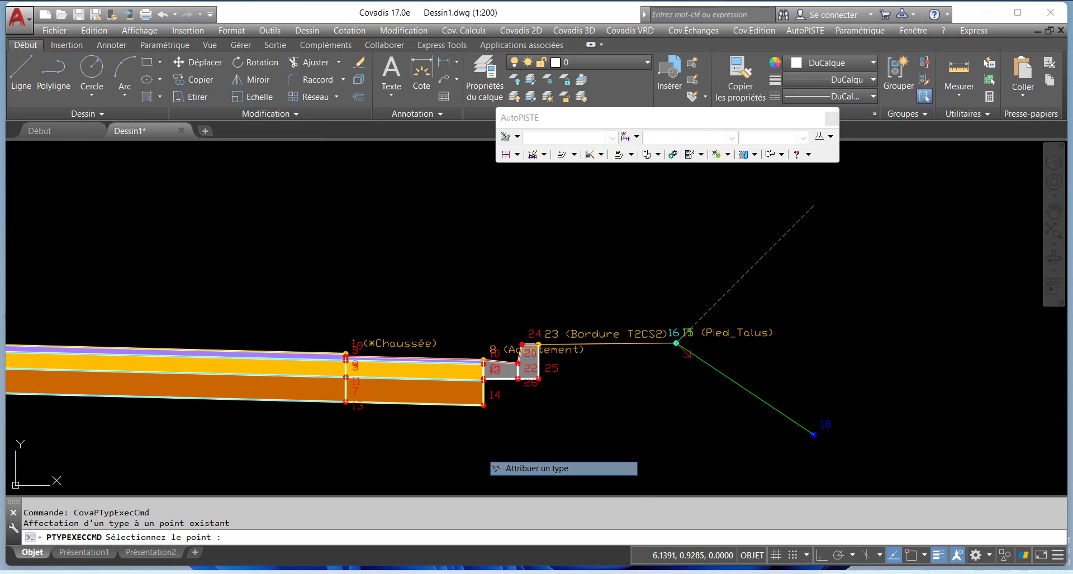
{"action": "left_click", "coordinate": [813, 434]}
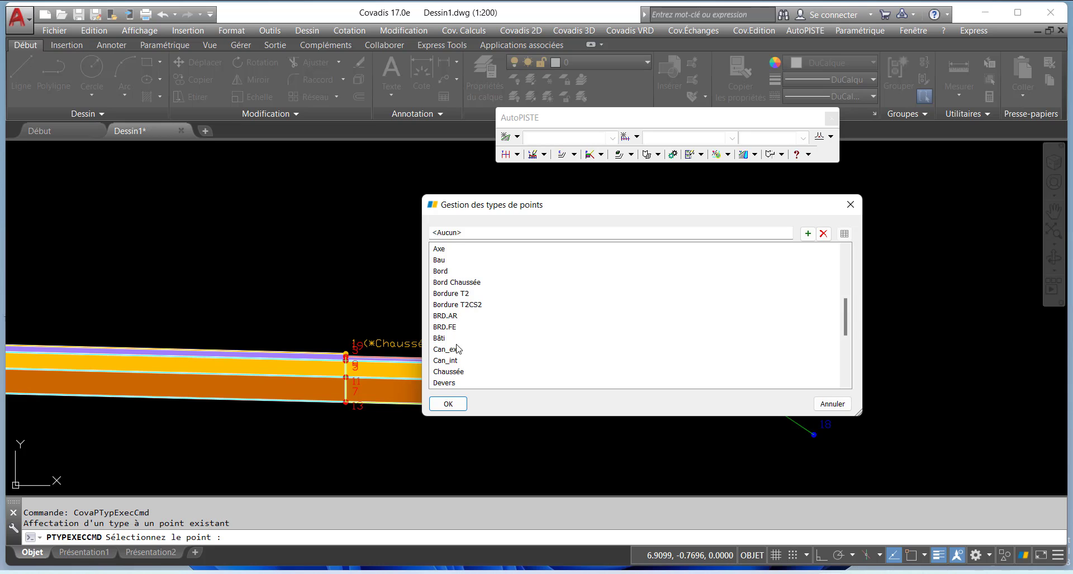
{"action": "scroll", "coordinate": [457, 352], "scroll_direction": "down", "scroll_amount": 4}
{"action": "left_click", "coordinate": [471, 383]}
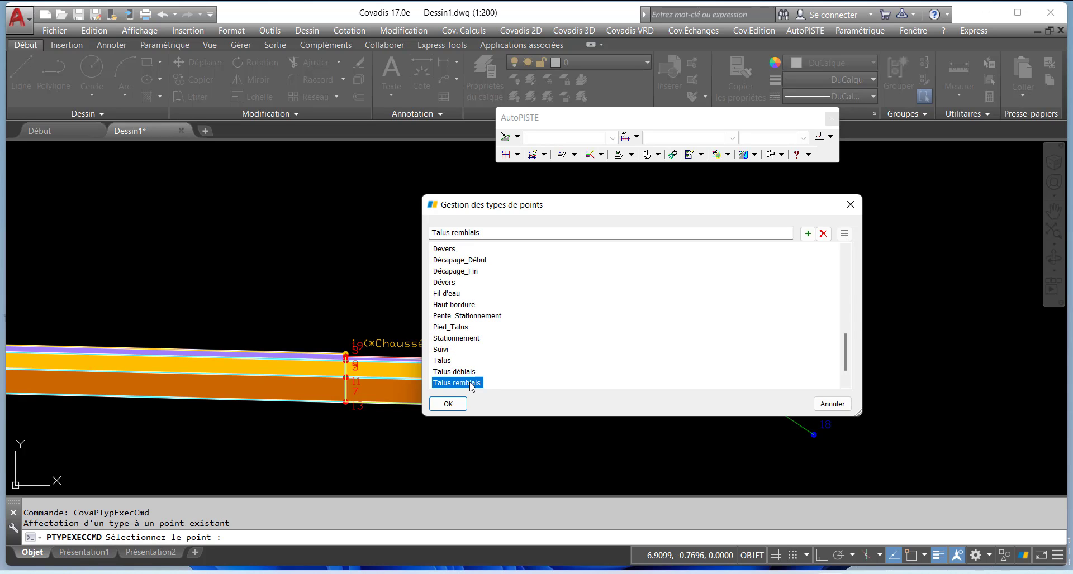
{"action": "left_click", "coordinate": [448, 404]}
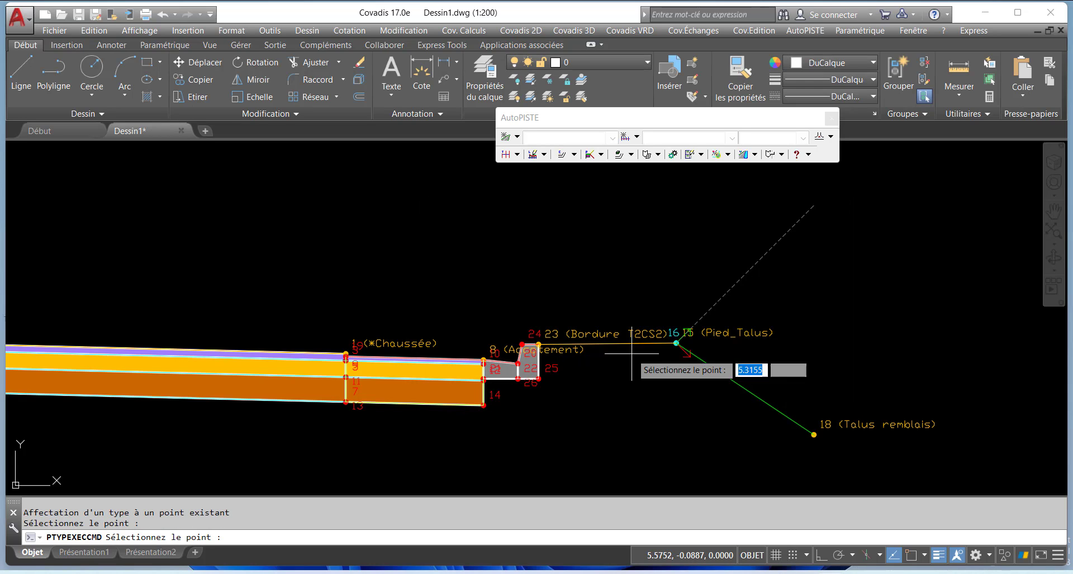
{"action": "right_click", "coordinate": [669, 280]}
- Examine the properties of the line along the underside of the roadway's foundation layer and close them without changes
{"action": "scroll", "coordinate": [672, 333], "scroll_direction": "down", "scroll_amount": 2}
{"action": "scroll", "coordinate": [630, 372], "scroll_direction": "down", "scroll_amount": 2}
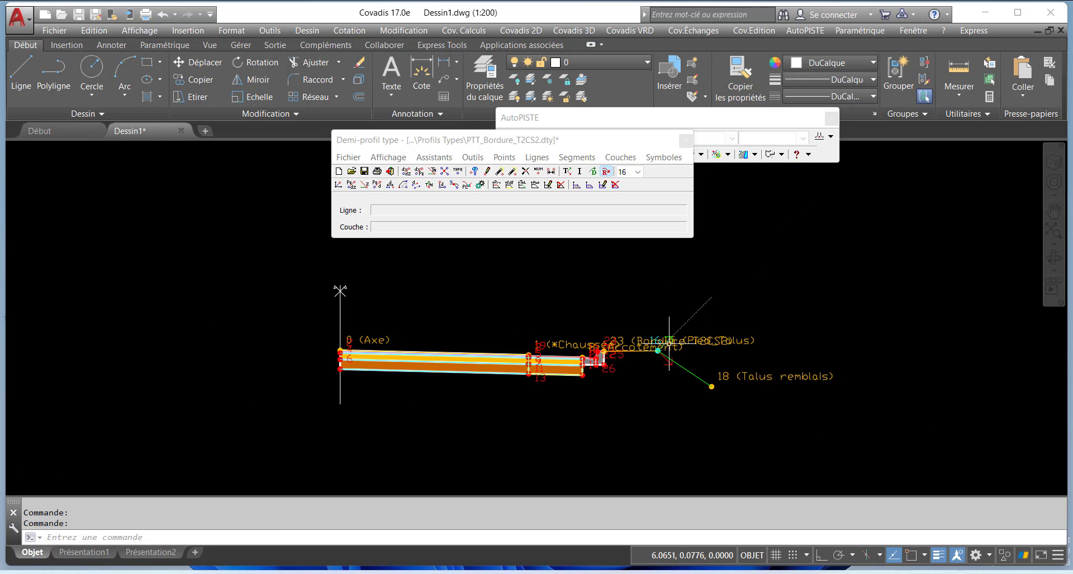
{"action": "scroll", "coordinate": [614, 362], "scroll_direction": "up", "scroll_amount": 2}
{"action": "scroll", "coordinate": [472, 374], "scroll_direction": "up", "scroll_amount": 2}
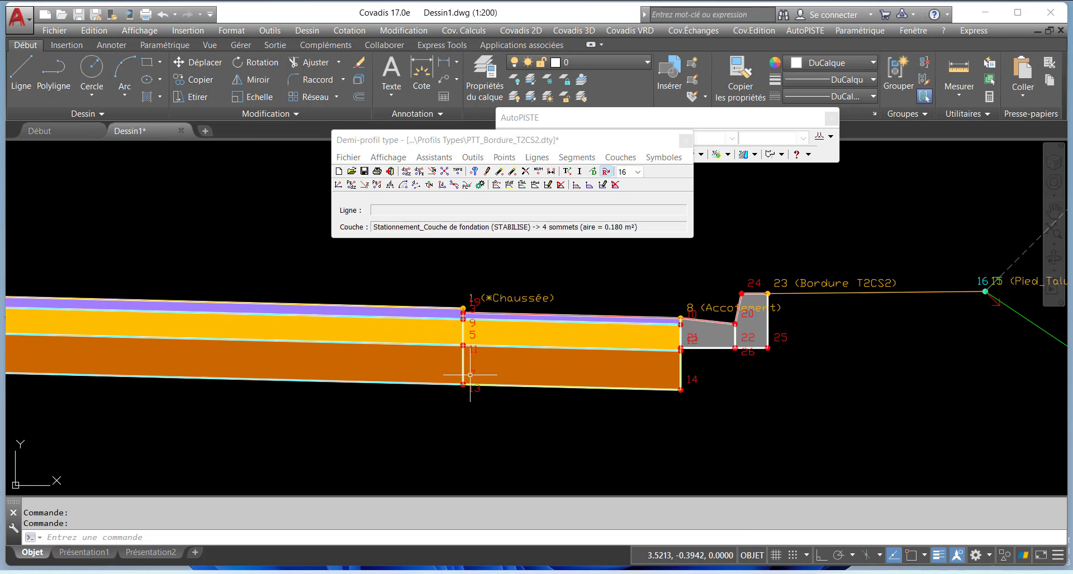
{"action": "scroll", "coordinate": [492, 363], "scroll_direction": "down", "scroll_amount": 2}
{"action": "scroll", "coordinate": [447, 385], "scroll_direction": "down", "scroll_amount": 2}
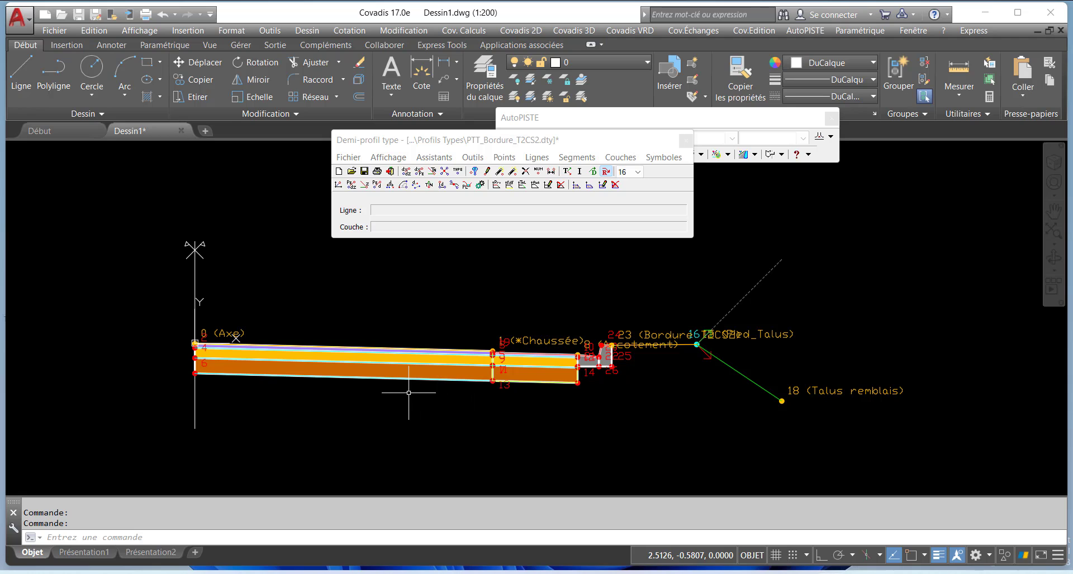
{"action": "left_click", "coordinate": [417, 370]}
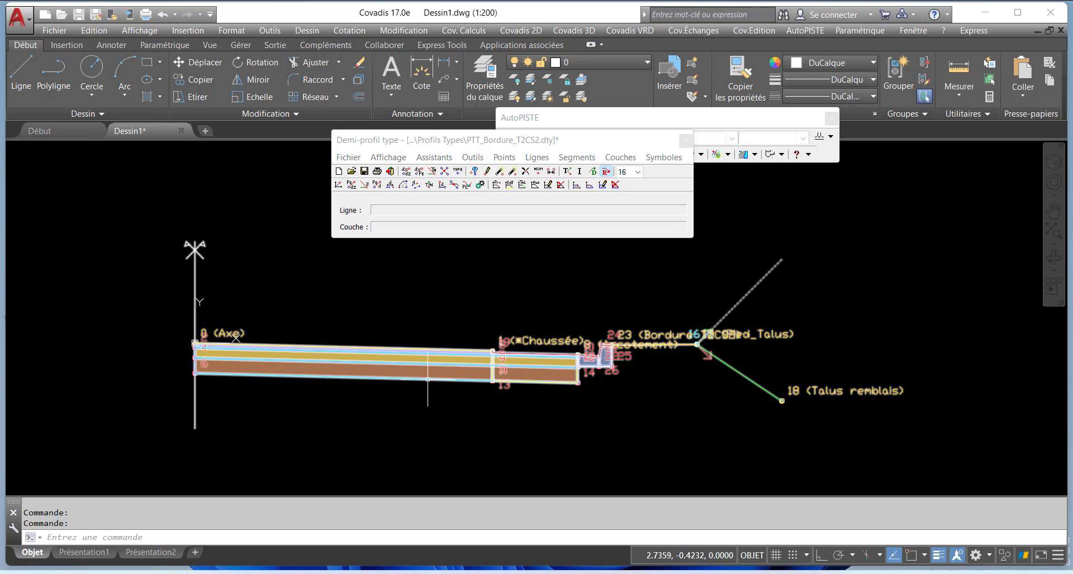
{"action": "left_click", "coordinate": [620, 158]}
{"action": "mouse_move", "coordinate": [583, 161]}
{"action": "mouse_move", "coordinate": [539, 157]}
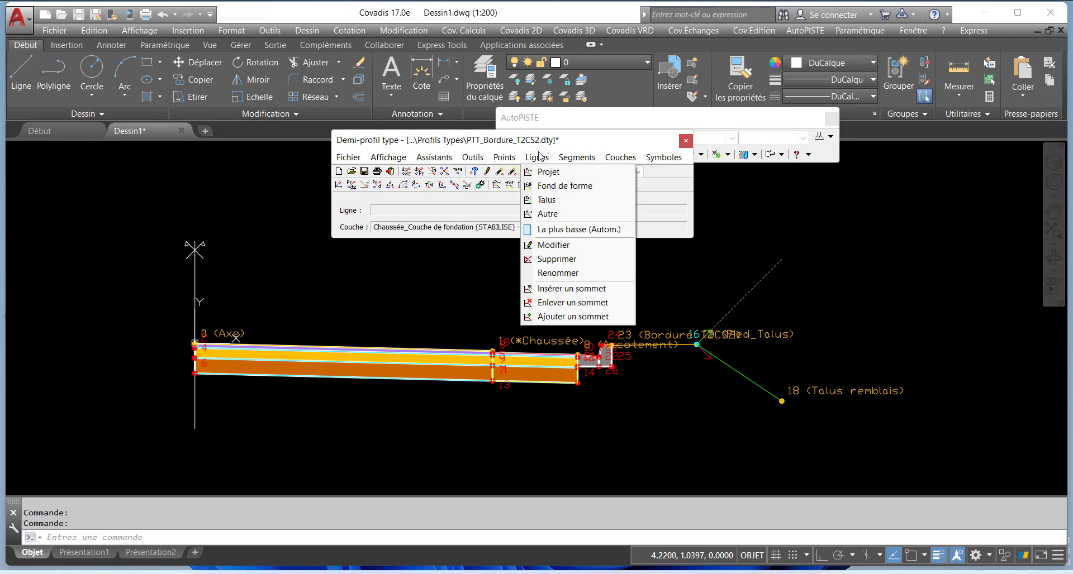
{"action": "left_click", "coordinate": [558, 246]}
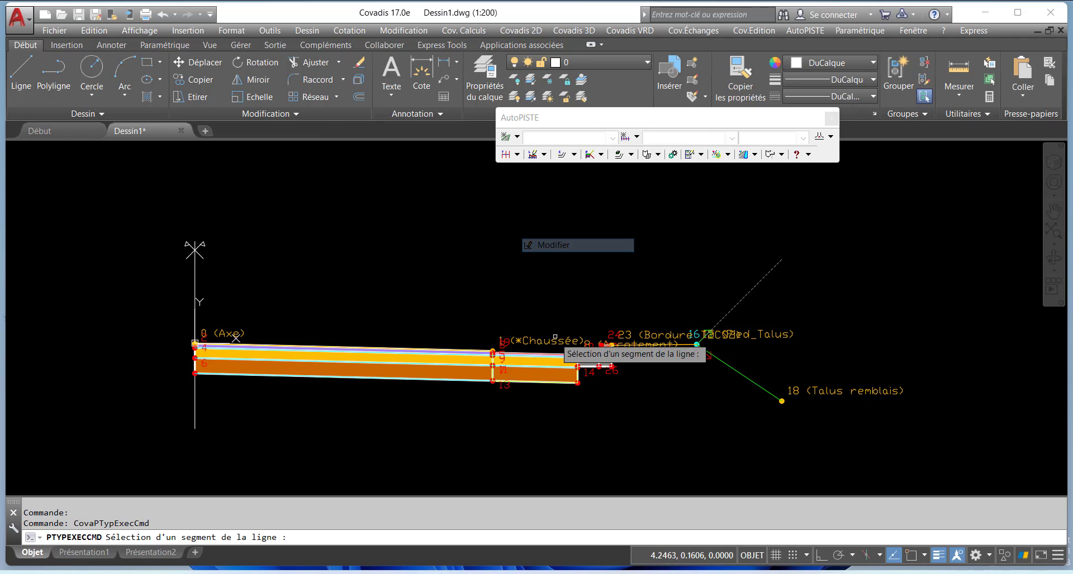
{"action": "left_click", "coordinate": [482, 381]}
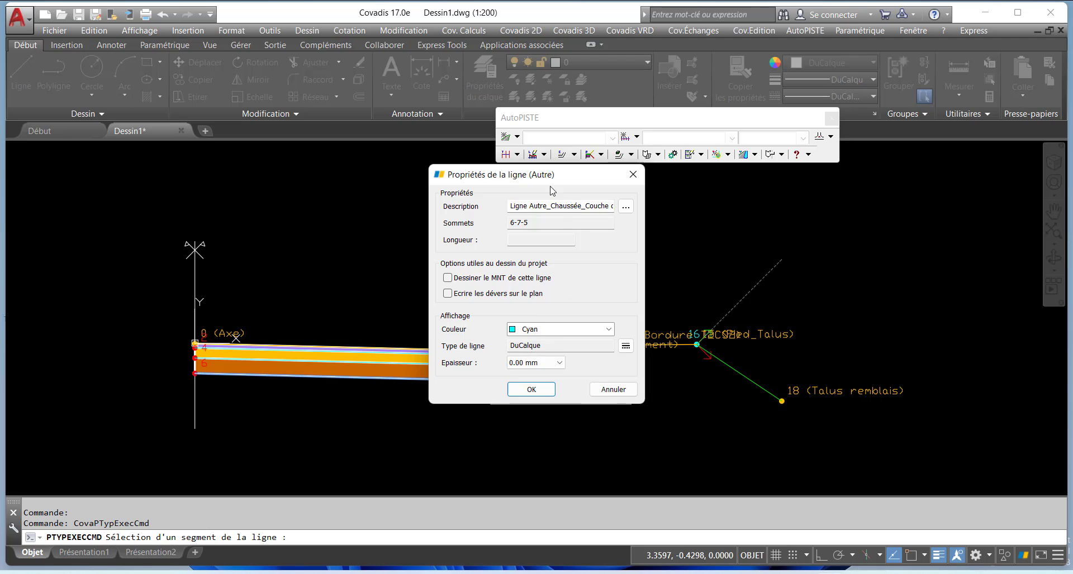
{"action": "mouse_move", "coordinate": [547, 177]}
{"action": "left_mouse_down"}
{"action": "mouse_move", "coordinate": [763, 218]}
{"action": "mouse_move", "coordinate": [846, 143]}
{"action": "left_mouse_up"}
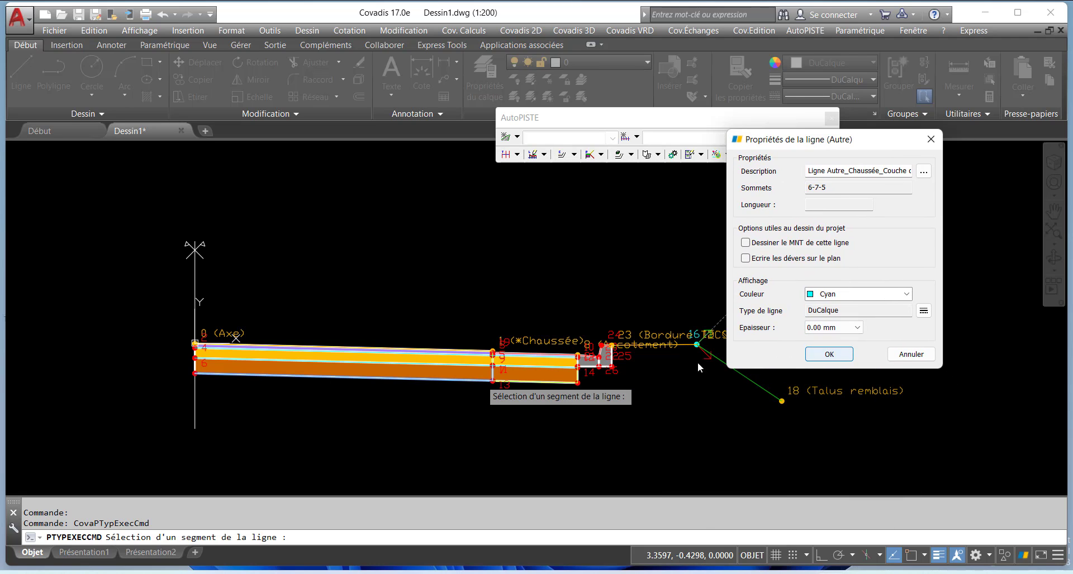
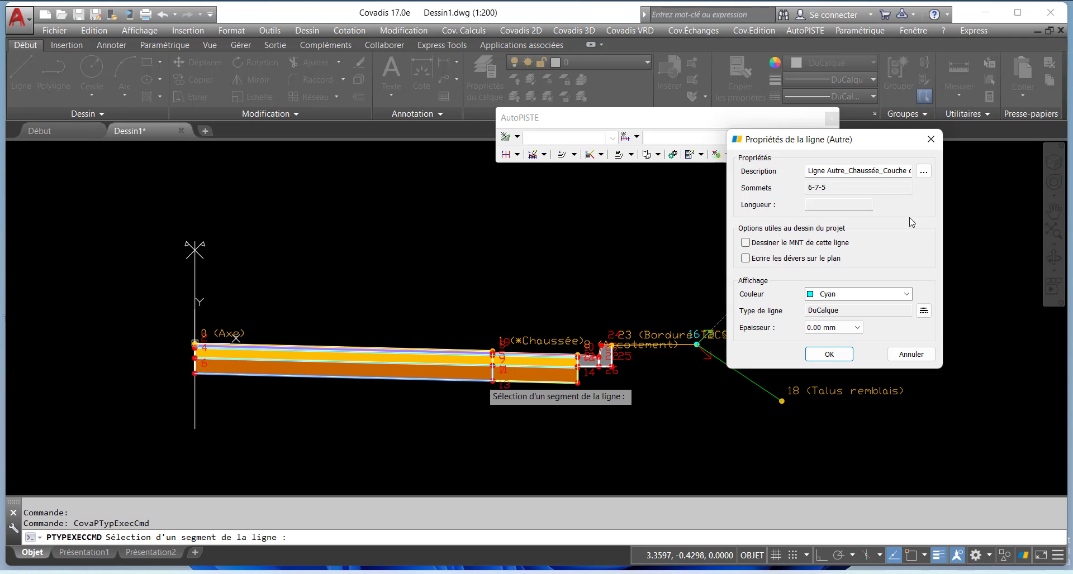
{"action": "left_click", "coordinate": [911, 355]}
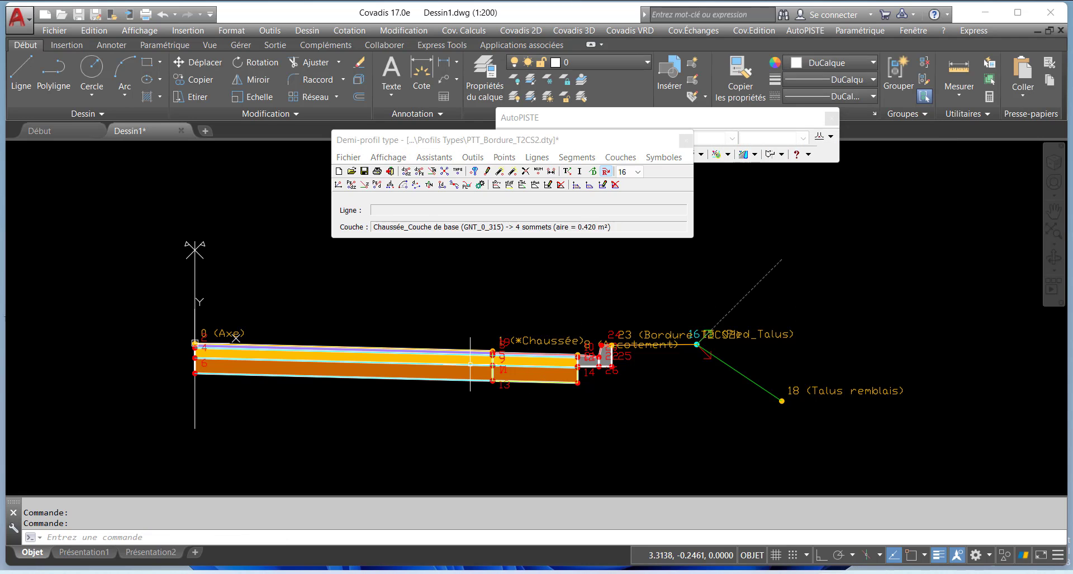
- Examine the properties of the segment along the underside of the roadway's foundation layer and close them without changes
{"action": "scroll", "coordinate": [446, 367], "scroll_direction": "up", "scroll_amount": 2}
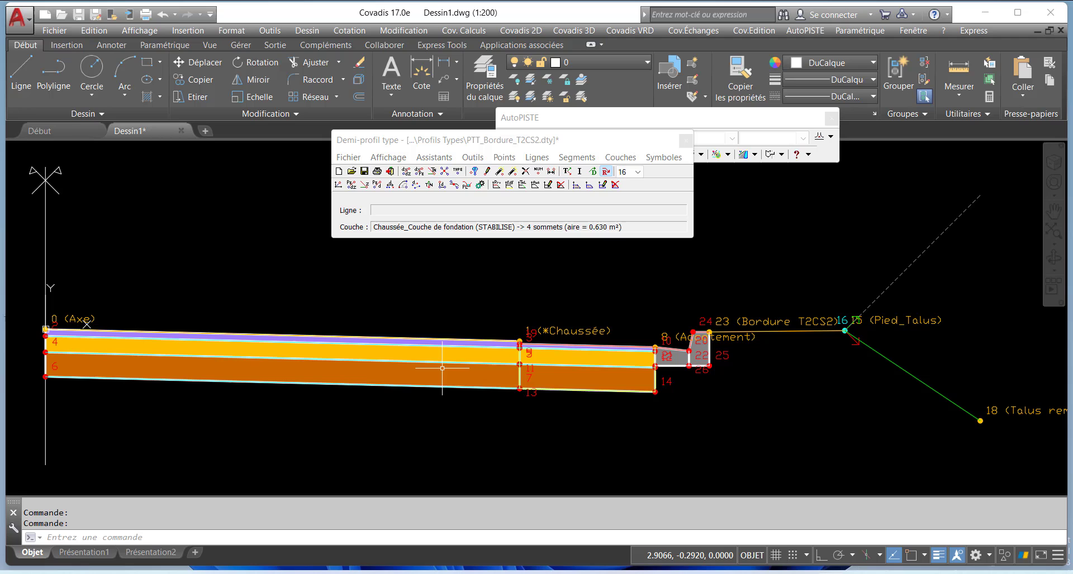
{"action": "left_click", "coordinate": [575, 158]}
{"action": "left_click", "coordinate": [589, 187]}
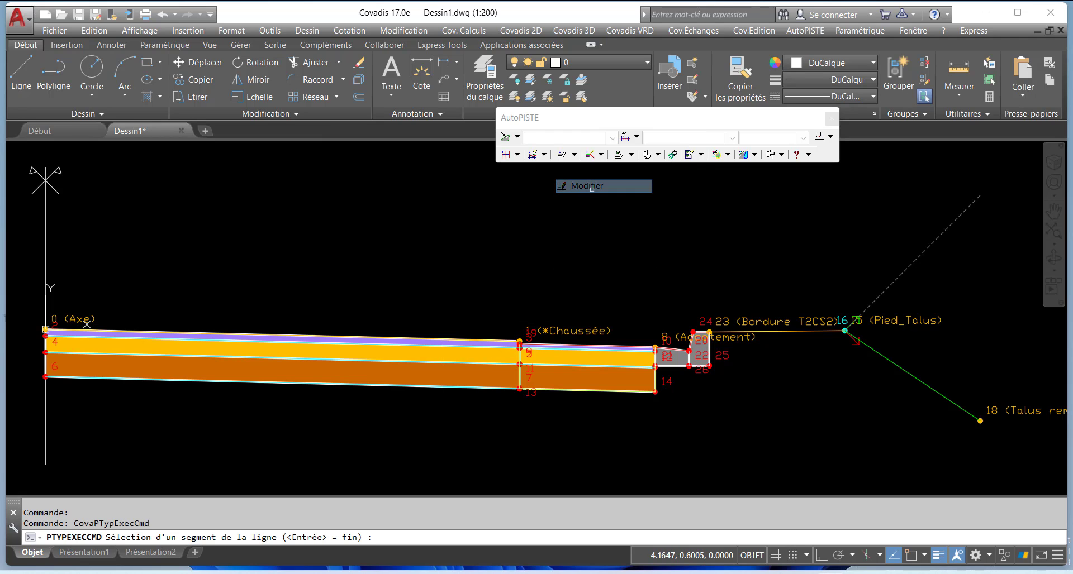
{"action": "left_click", "coordinate": [512, 364]}
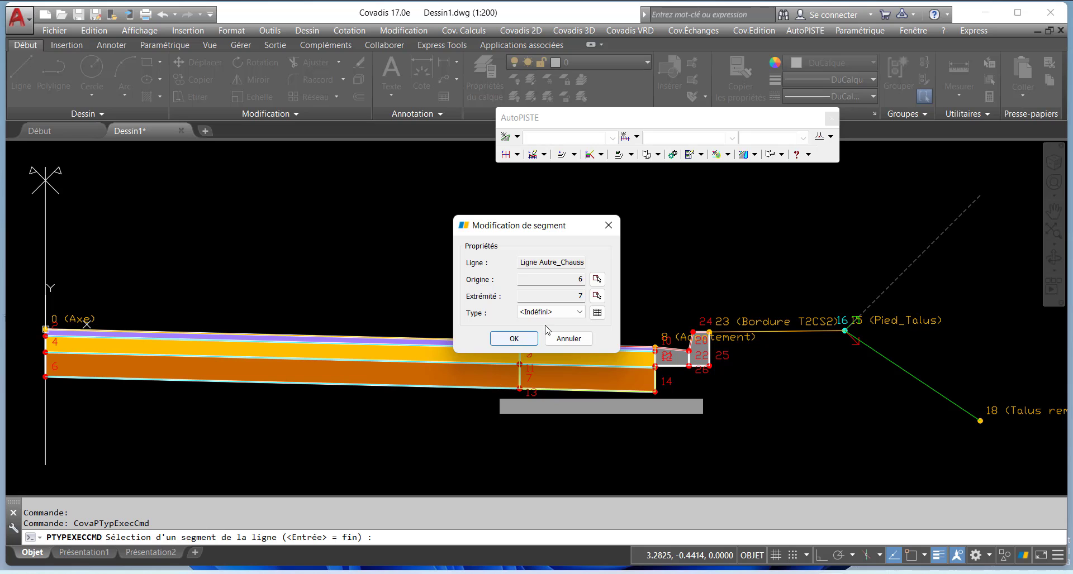
{"action": "key", "text": "Return"}
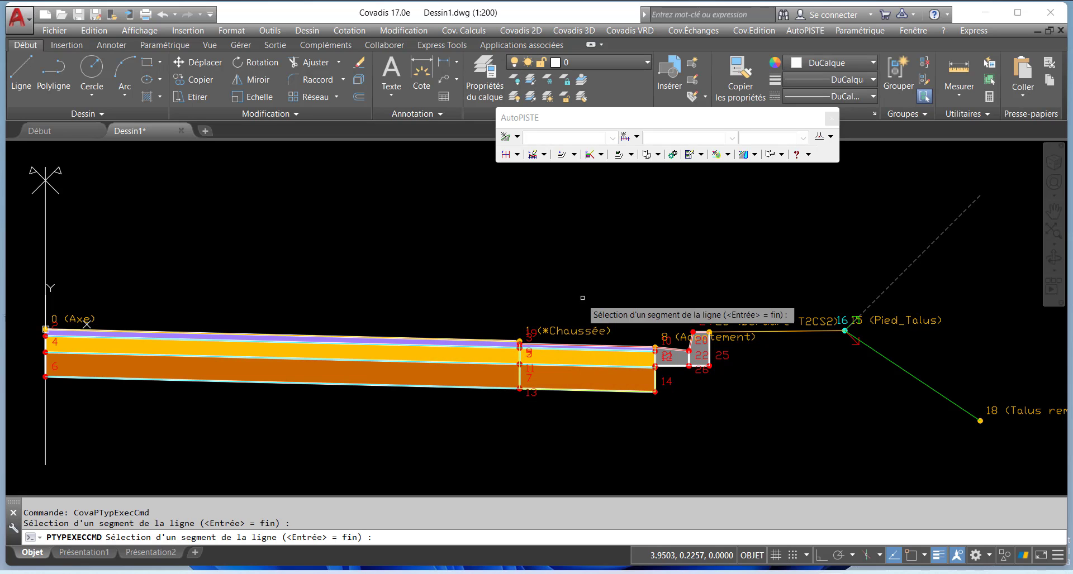
{"action": "key", "text": "Return"}
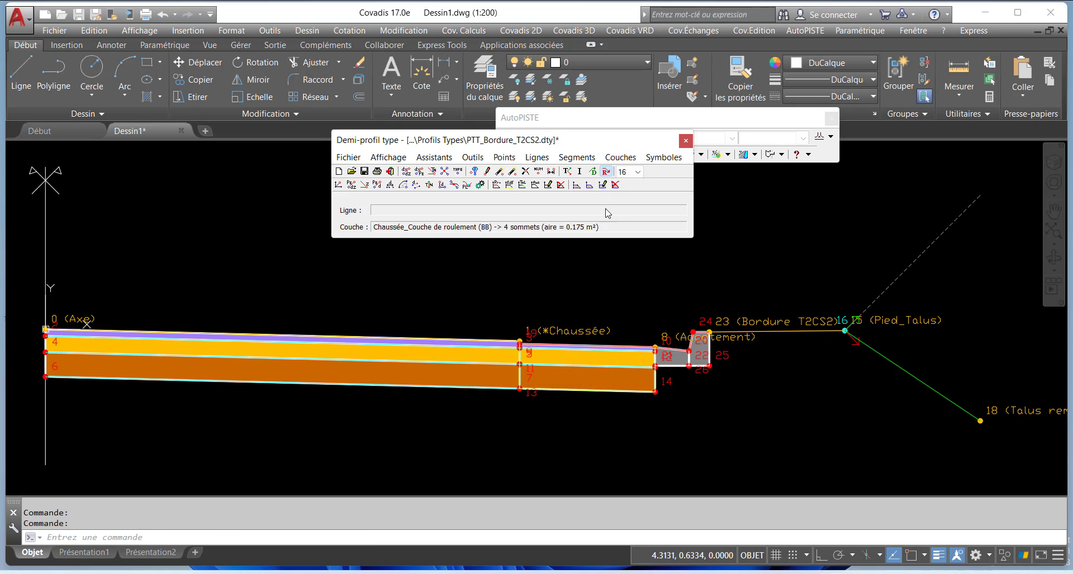
- Try to insert point 7 as a vertex in the line along the underside of the foundation layer
{"action": "left_click", "coordinate": [537, 158]}
{"action": "left_click", "coordinate": [561, 288]}
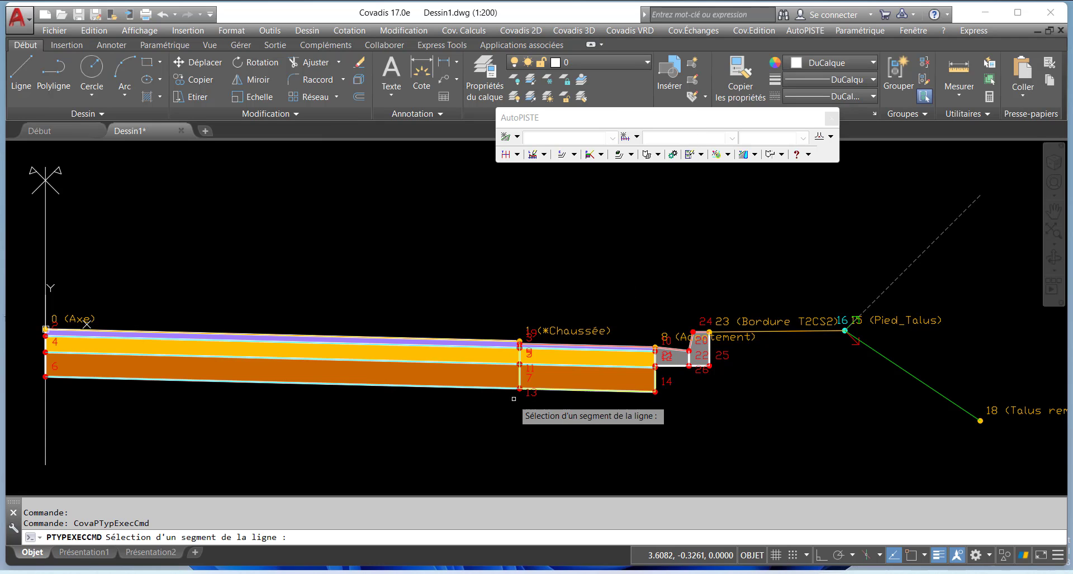
{"action": "left_click", "coordinate": [509, 388]}
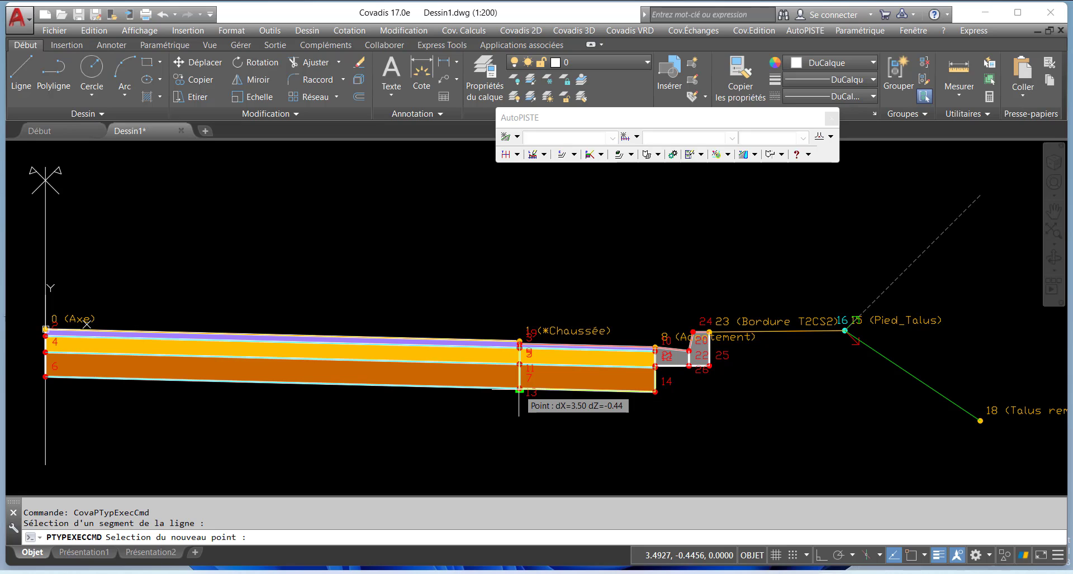
{"action": "left_click", "coordinate": [520, 390]}
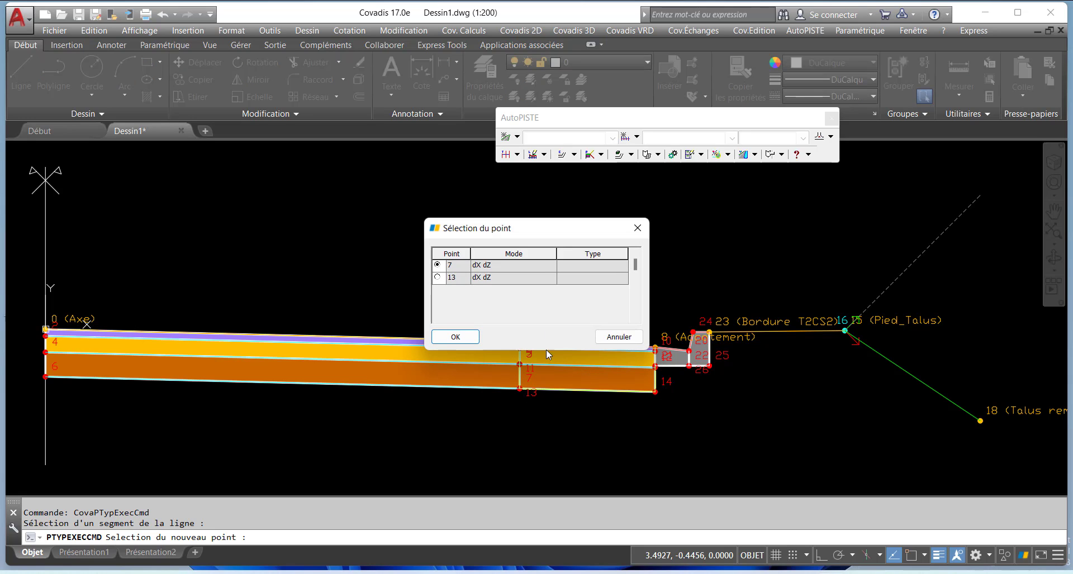
{"action": "left_click", "coordinate": [455, 337]}
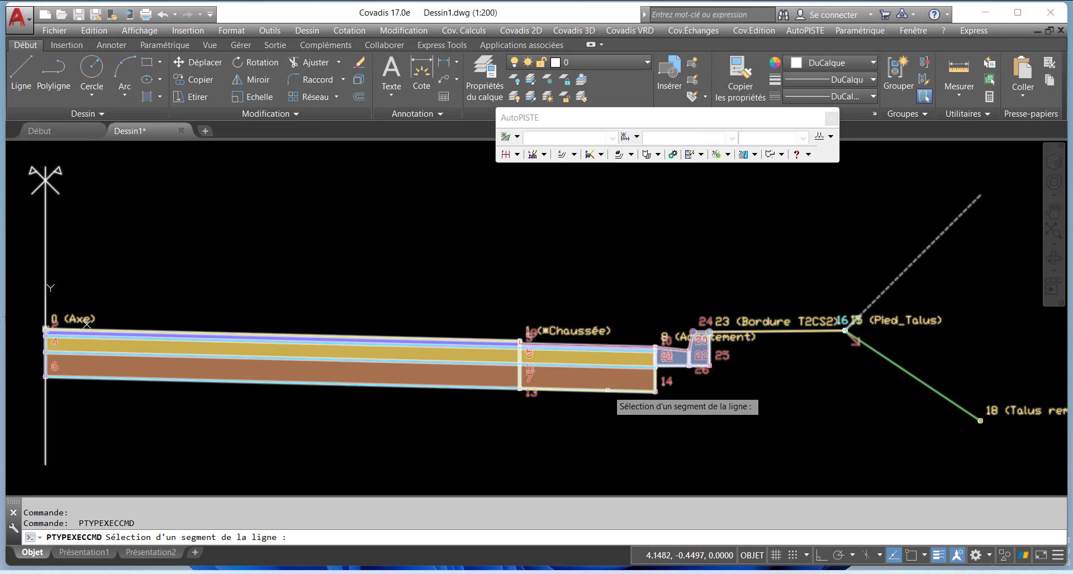
{"action": "left_click", "coordinate": [615, 391]}
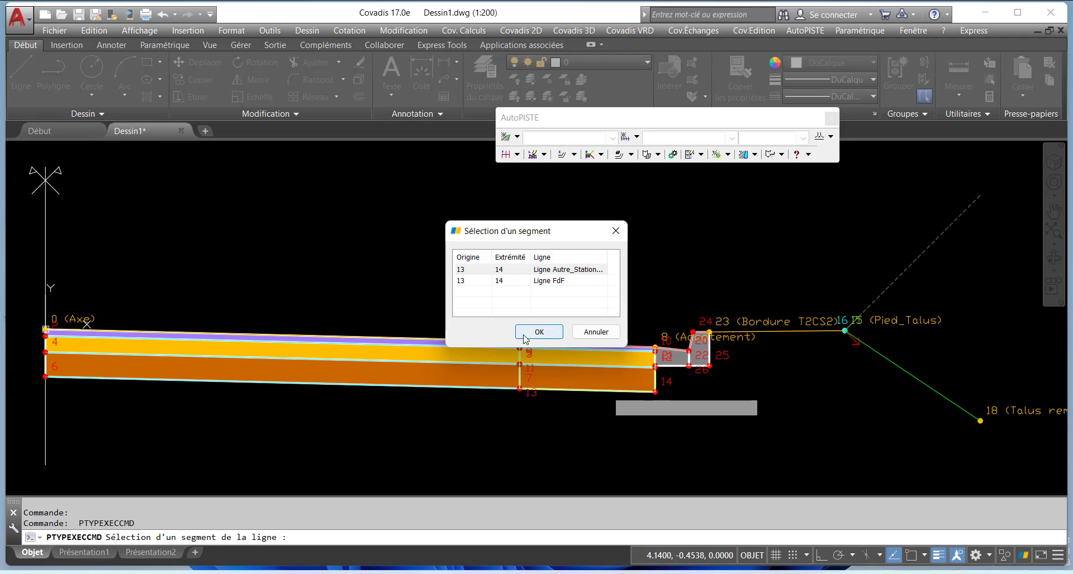
{"action": "key", "text": "Return"}
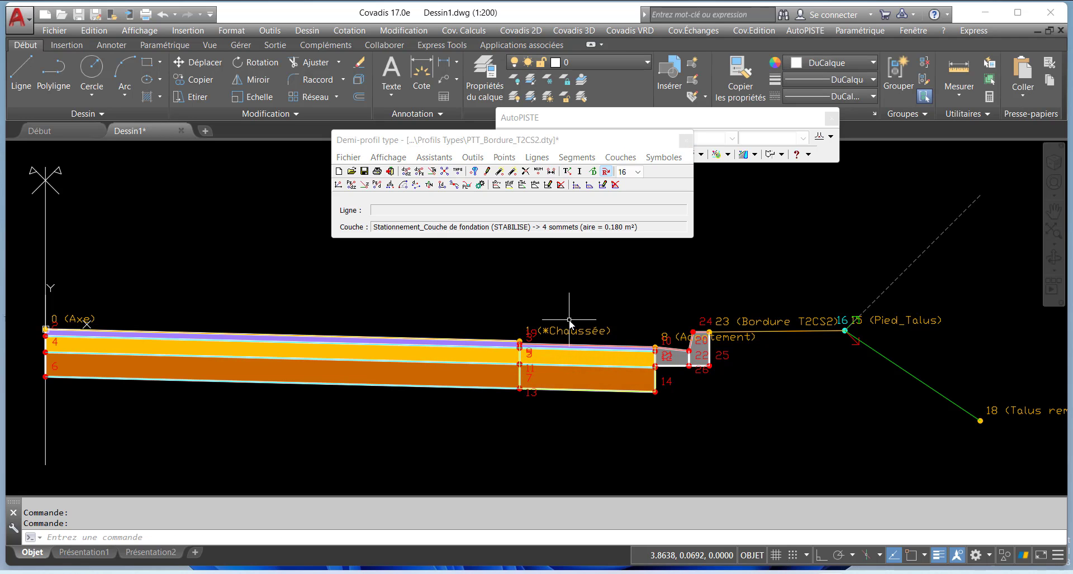
- Delete the line Ligne FdF that runs through points 13 and 14 under the parking strip
{"action": "left_click", "coordinate": [537, 158]}
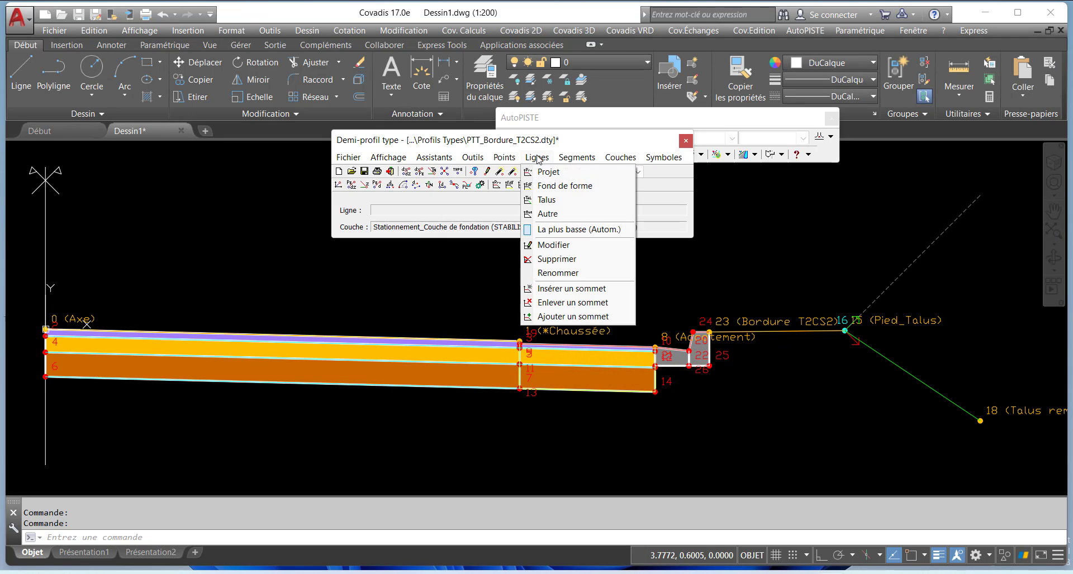
{"action": "left_click", "coordinate": [556, 261]}
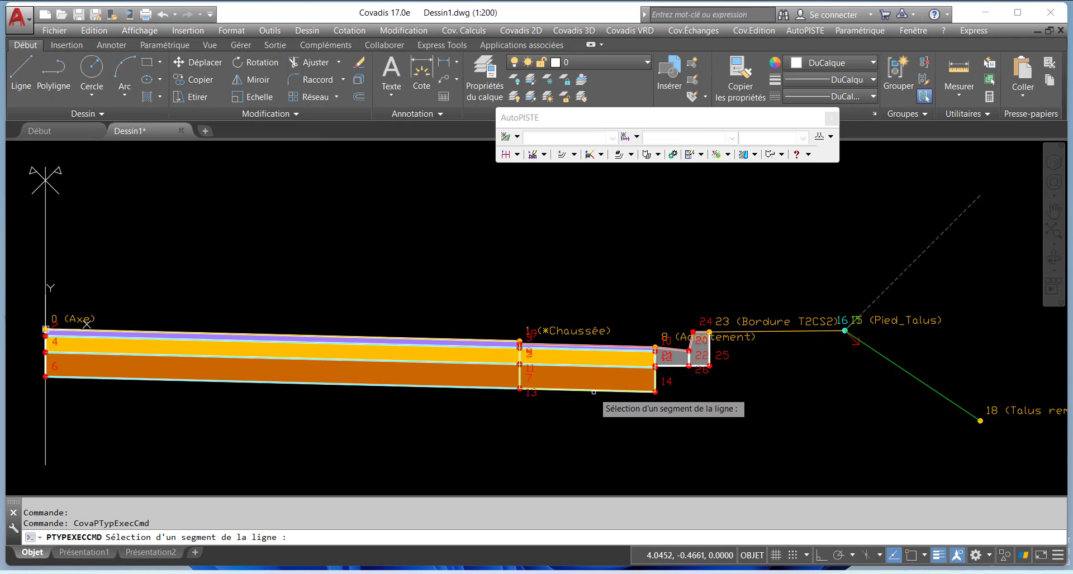
{"action": "left_click", "coordinate": [594, 393]}
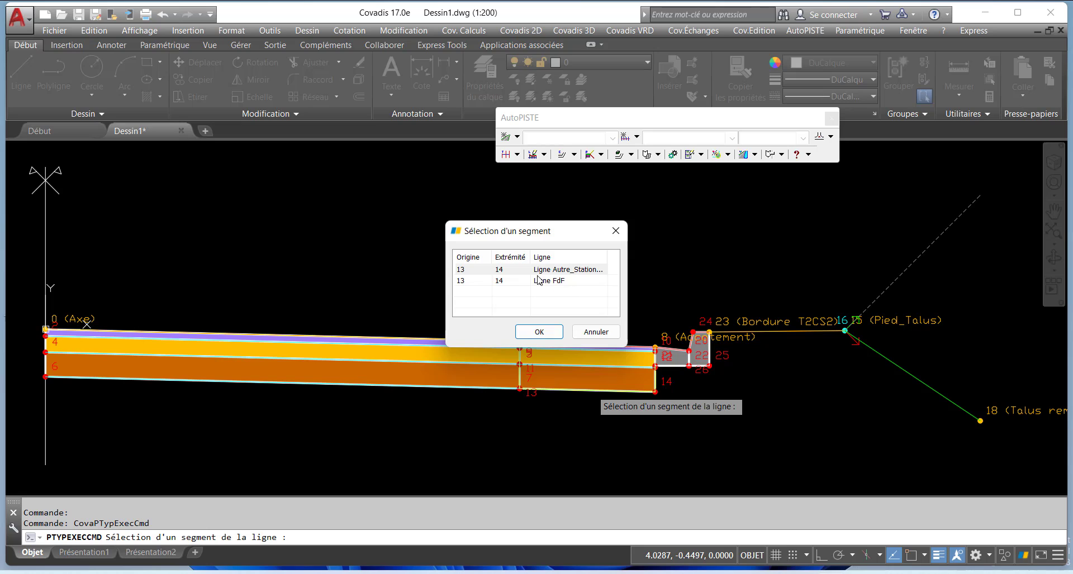
{"action": "left_click", "coordinate": [558, 271]}
{"action": "left_click", "coordinate": [541, 281]}
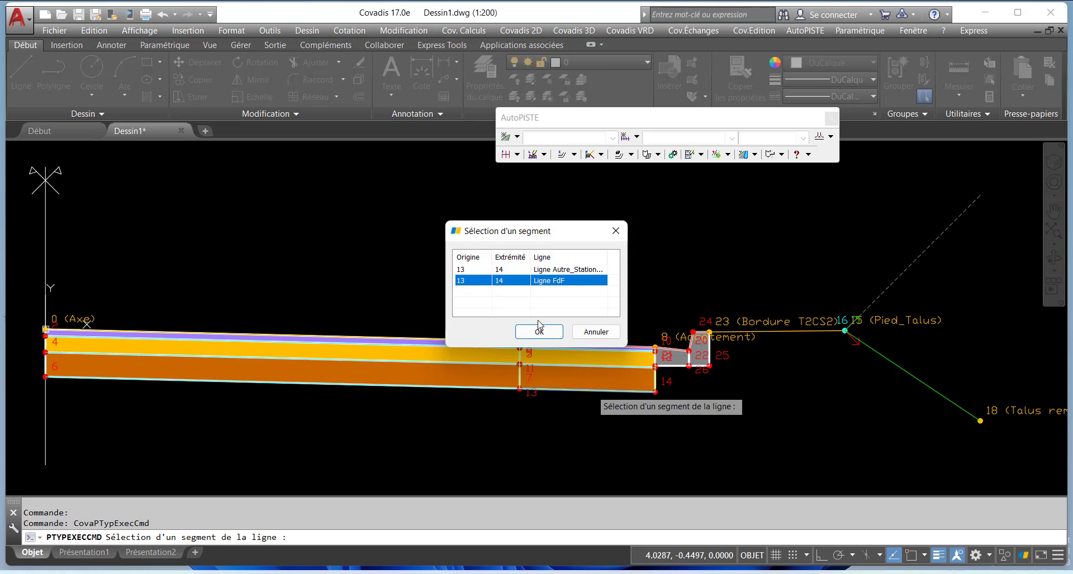
{"action": "left_click", "coordinate": [539, 336]}
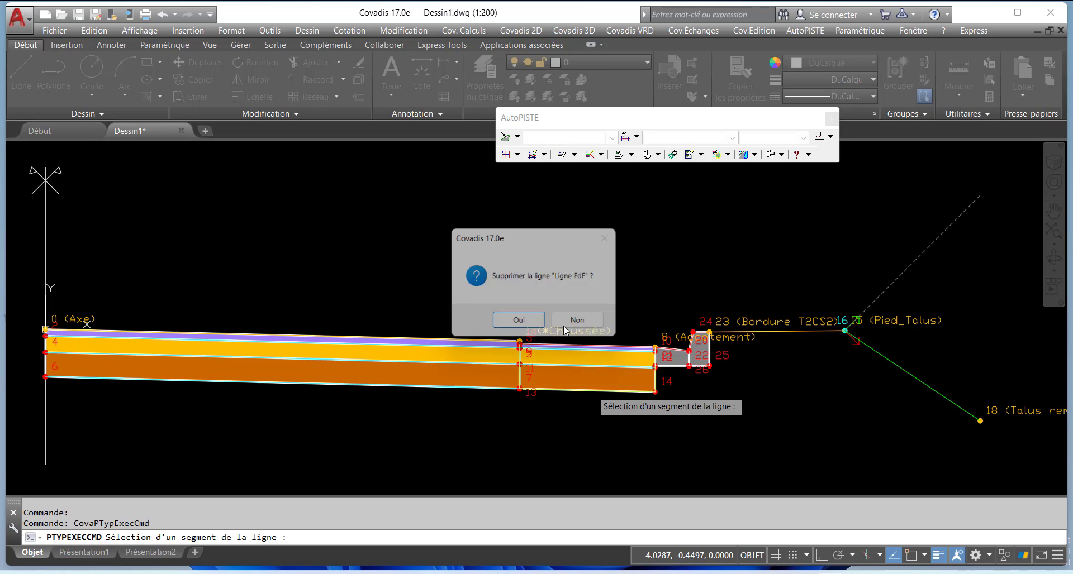
{"action": "left_click", "coordinate": [518, 327]}
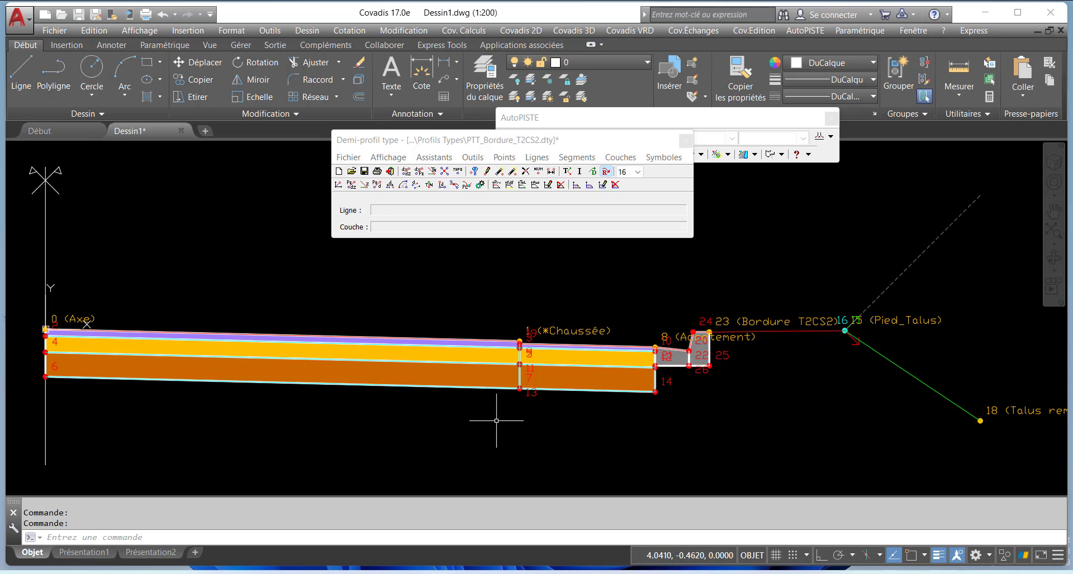
- Start a fond de forme line with Remblai segments and the proposed Ligne FdF properties, from point 6 at the axis to point 7
{"action": "left_click", "coordinate": [536, 158]}
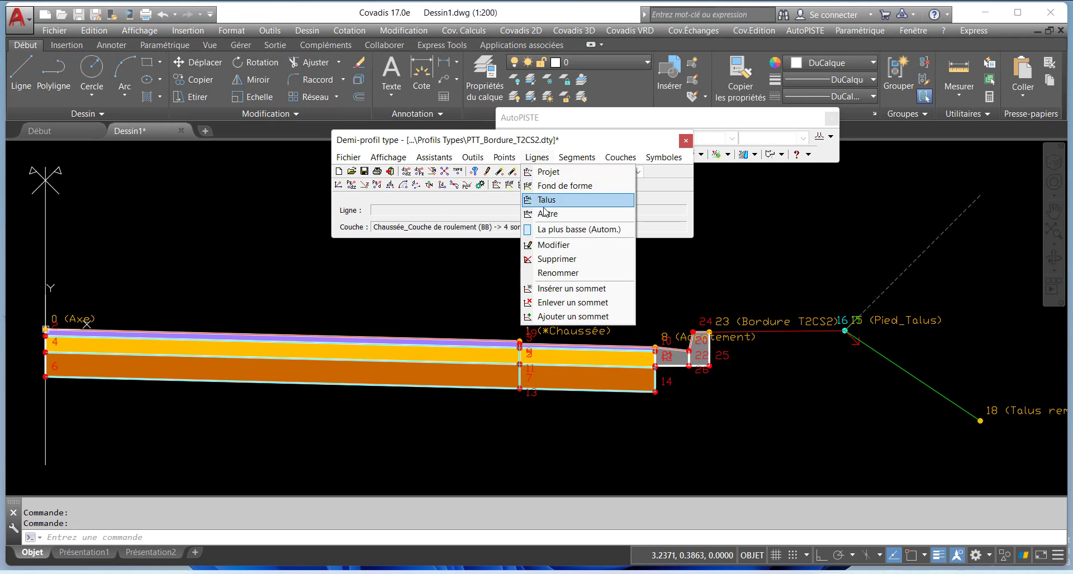
{"action": "left_click", "coordinate": [557, 187]}
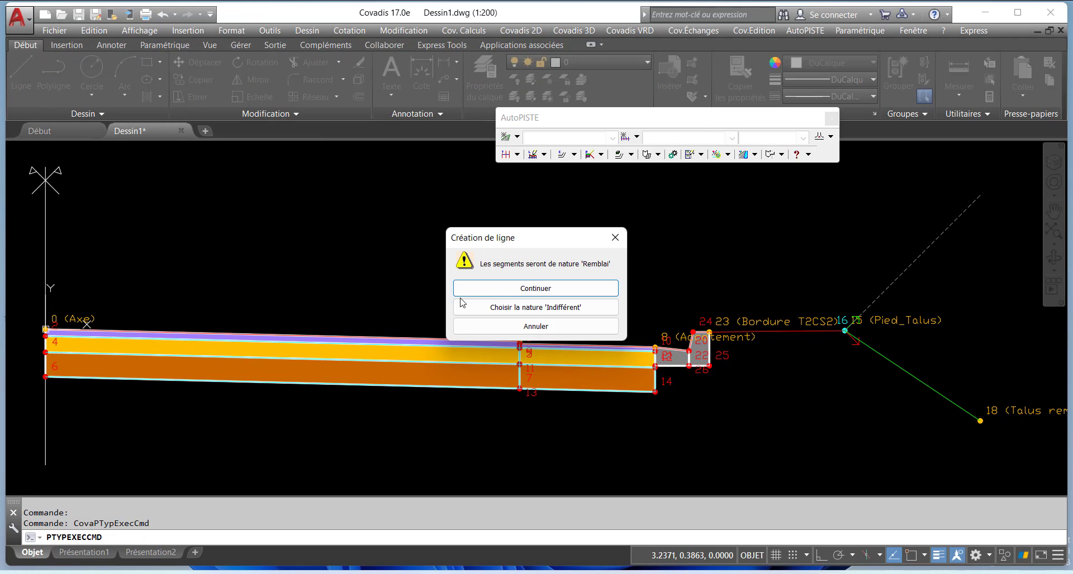
{"action": "left_click", "coordinate": [510, 290]}
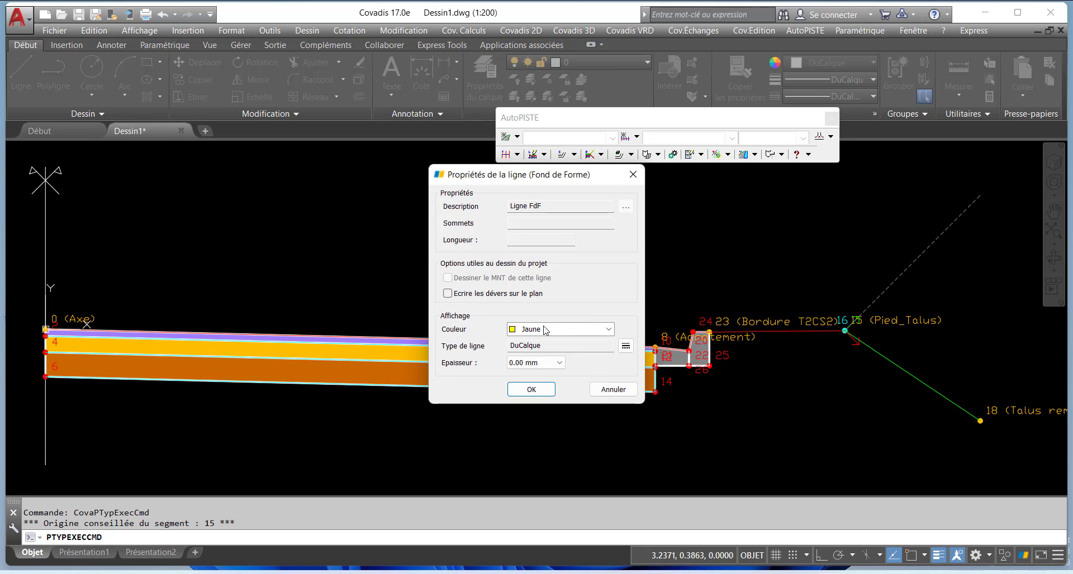
{"action": "left_click", "coordinate": [533, 390]}
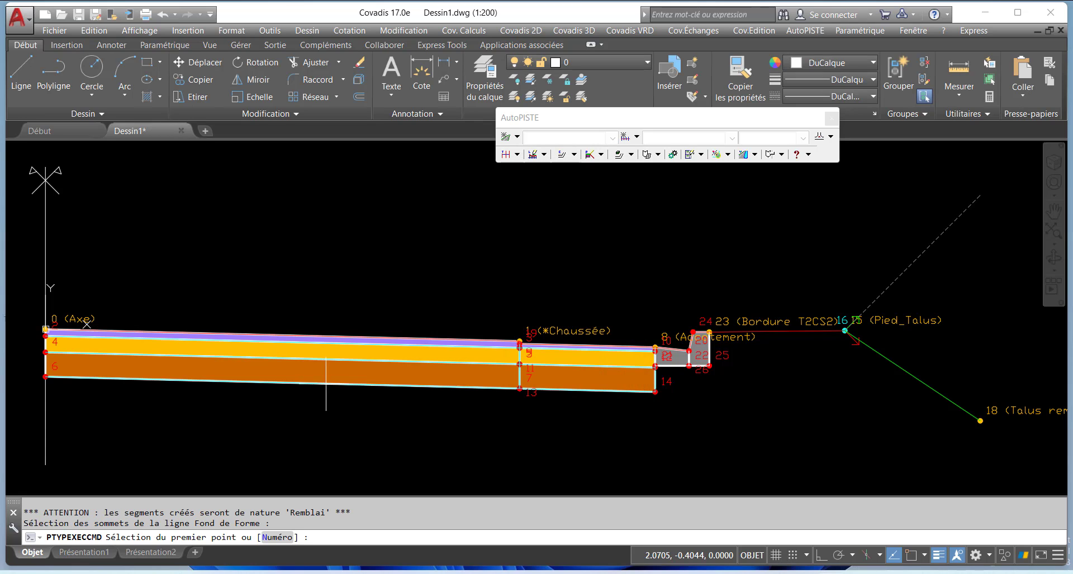
{"action": "left_click", "coordinate": [46, 377]}
{"action": "left_click", "coordinate": [520, 389]}
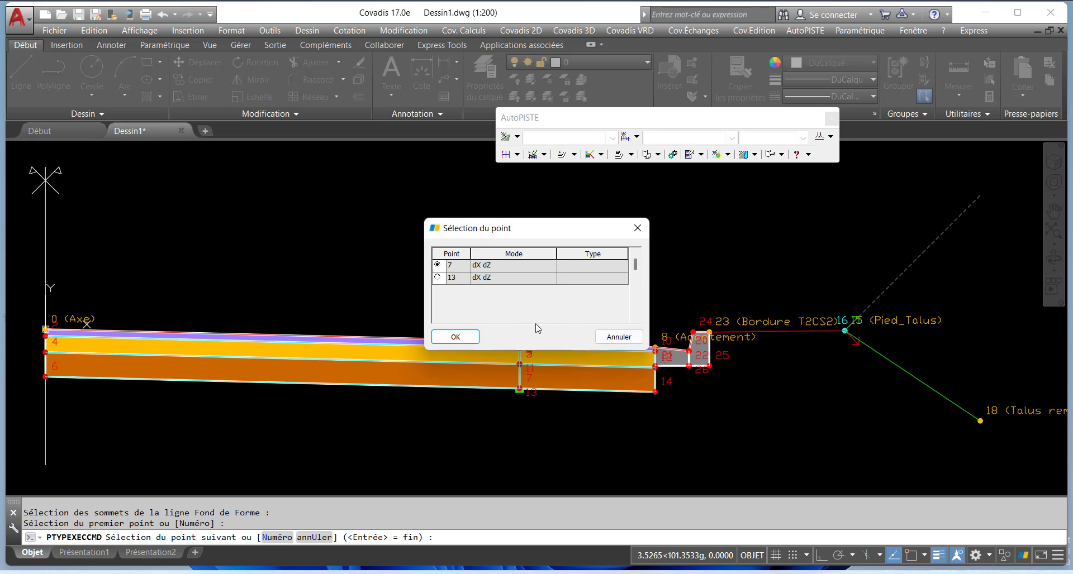
{"action": "left_click", "coordinate": [455, 338]}
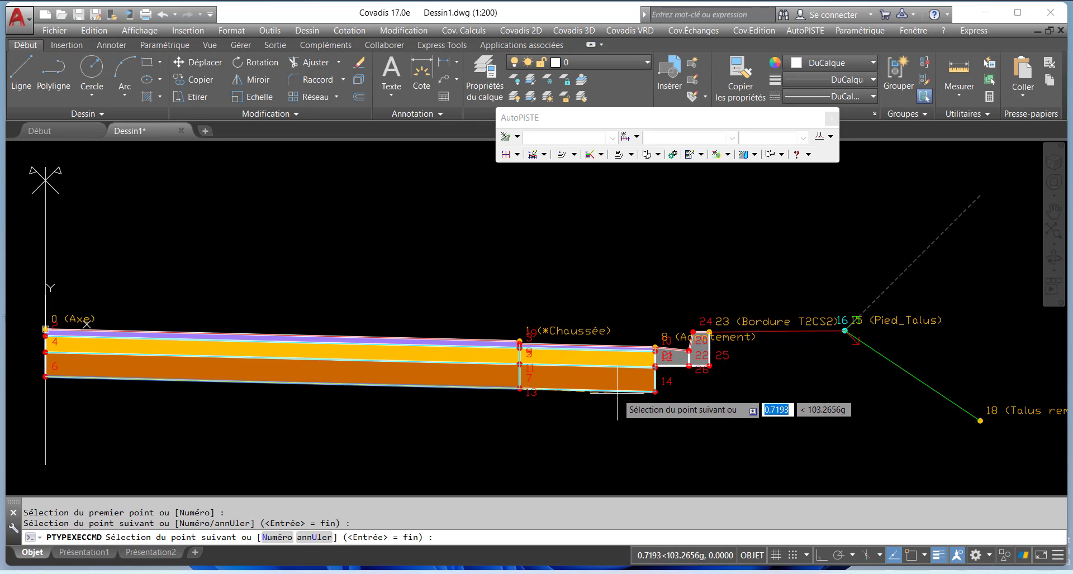
- Continue the fond de forme line under the parking strip, gutter and kerb, through the slope foot to point 18, and finish it
{"action": "scroll", "coordinate": [665, 368], "scroll_direction": "up", "scroll_amount": 6}
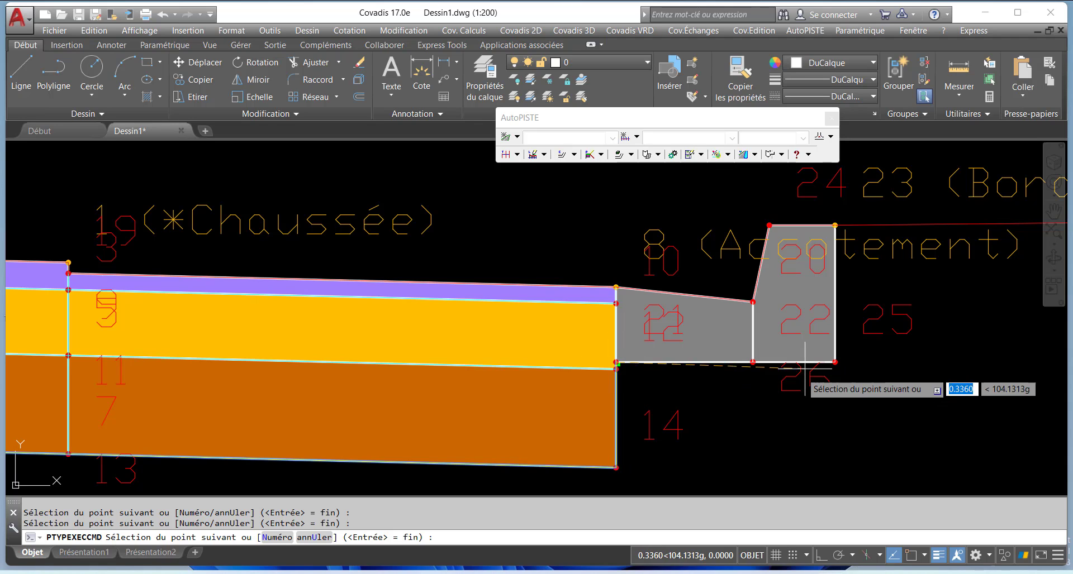
{"action": "left_click", "coordinate": [835, 362]}
{"action": "scroll", "coordinate": [643, 335], "scroll_direction": "down", "scroll_amount": 4}
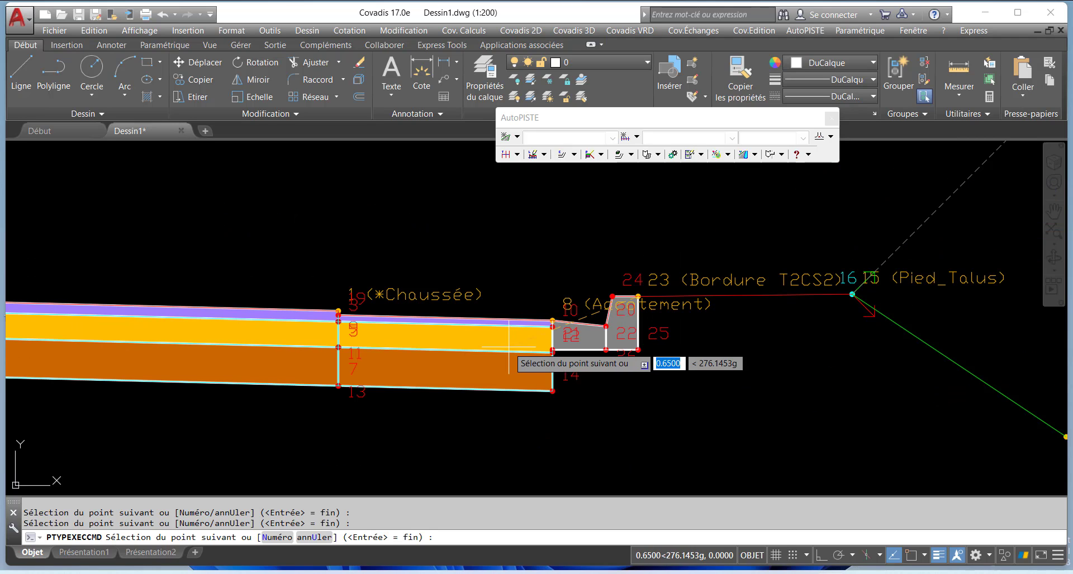
{"action": "left_click", "coordinate": [852, 294]}
{"action": "scroll", "coordinate": [852, 295], "scroll_direction": "down", "scroll_amount": 4}
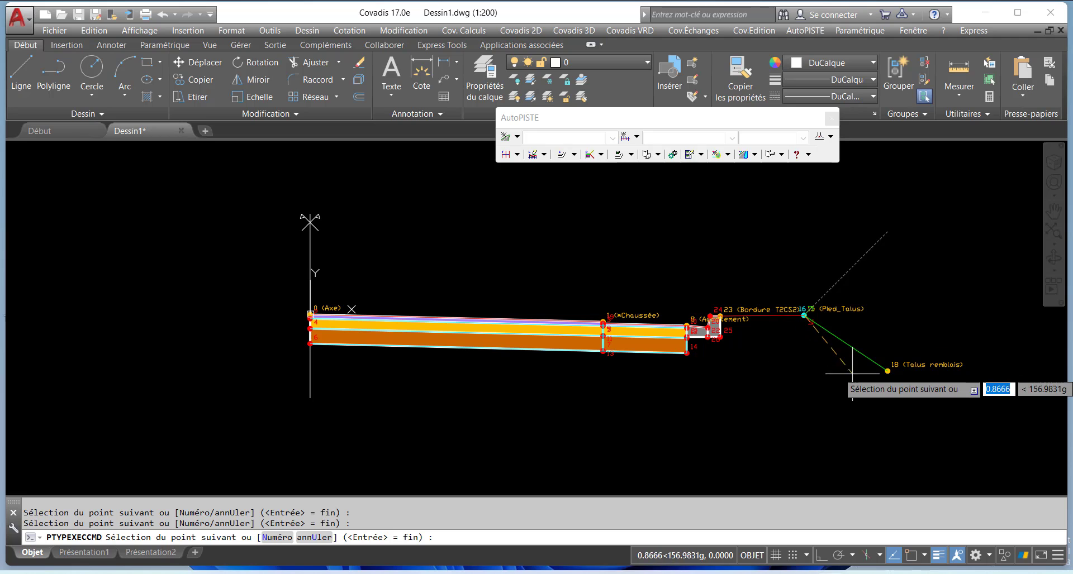
{"action": "left_click", "coordinate": [887, 371]}
{"action": "key", "text": "Return"}
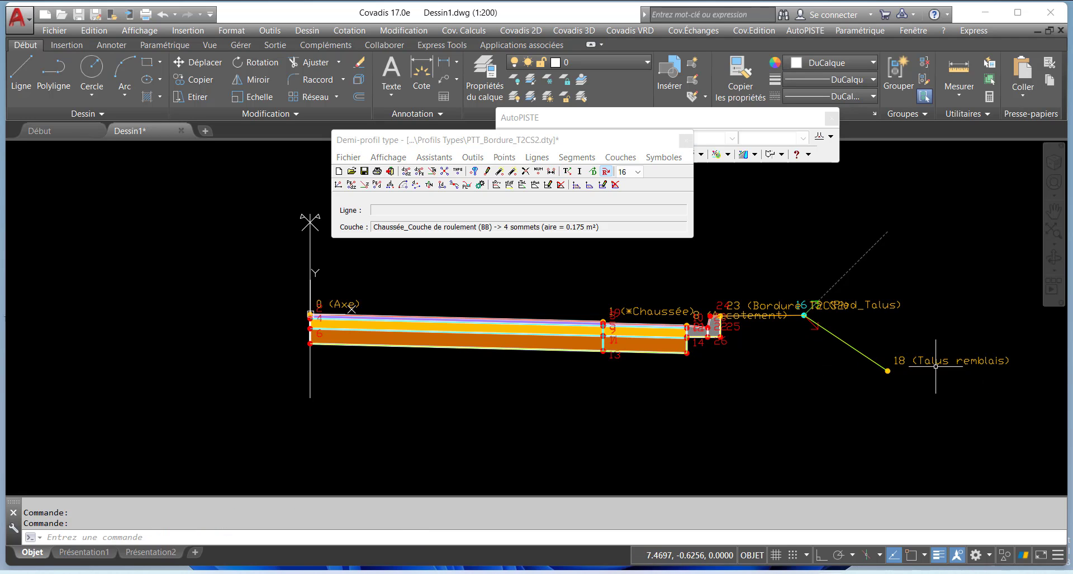
- Display the half-profile in its cut configuration, with the upward slope to point 17 active
{"action": "left_click", "coordinate": [594, 176]}
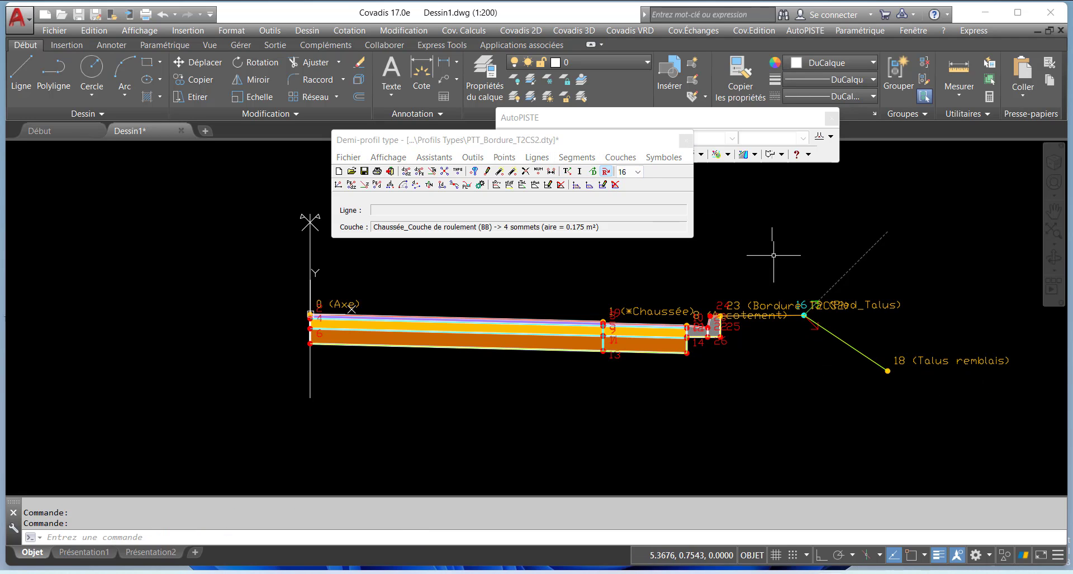
{"action": "scroll", "coordinate": [852, 303], "scroll_direction": "up", "scroll_amount": 2}
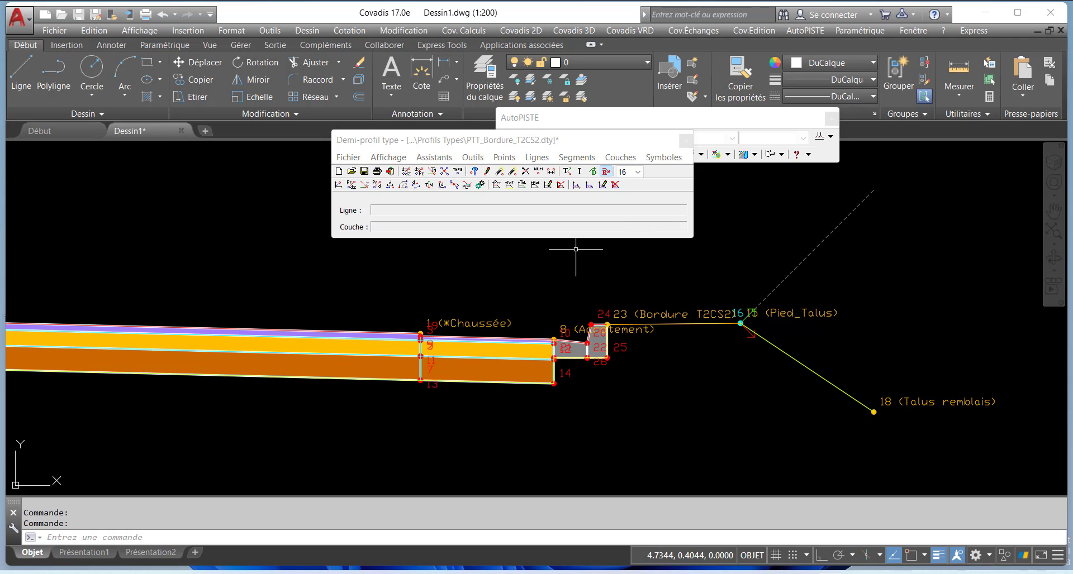
{"action": "left_click", "coordinate": [595, 174]}
{"action": "scroll", "coordinate": [784, 343], "scroll_direction": "down", "scroll_amount": 2}
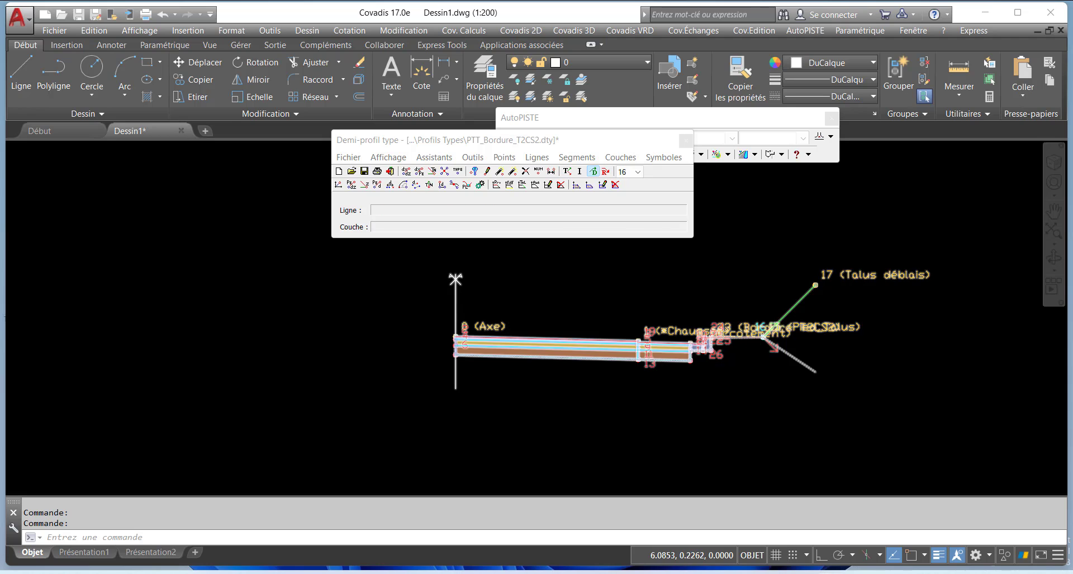
{"action": "scroll", "coordinate": [779, 314], "scroll_direction": "up", "scroll_amount": 2}
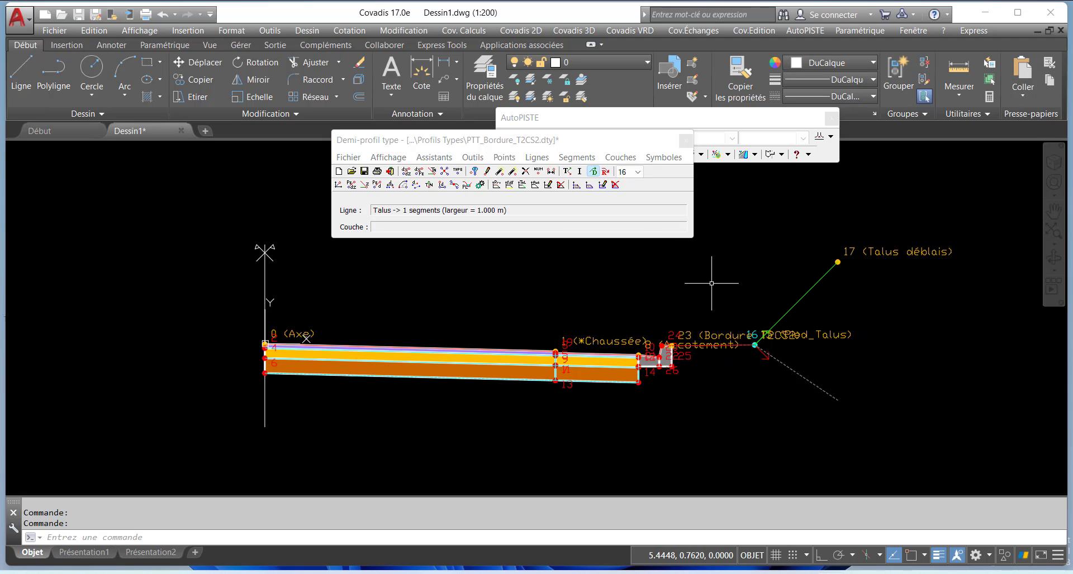
{"action": "scroll", "coordinate": [585, 360], "scroll_direction": "up", "scroll_amount": 2}
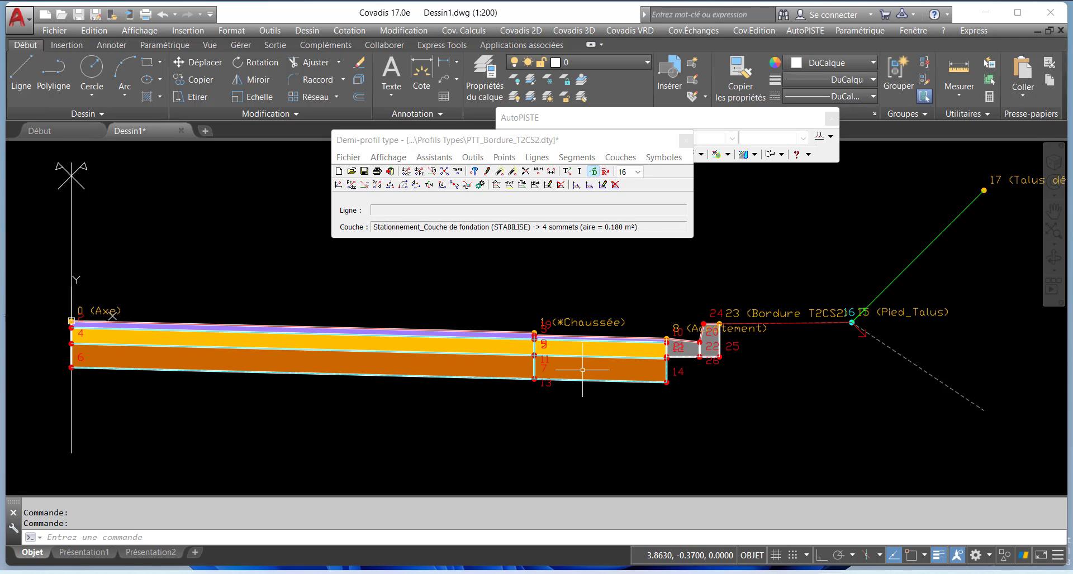
{"action": "left_click", "coordinate": [552, 160]}
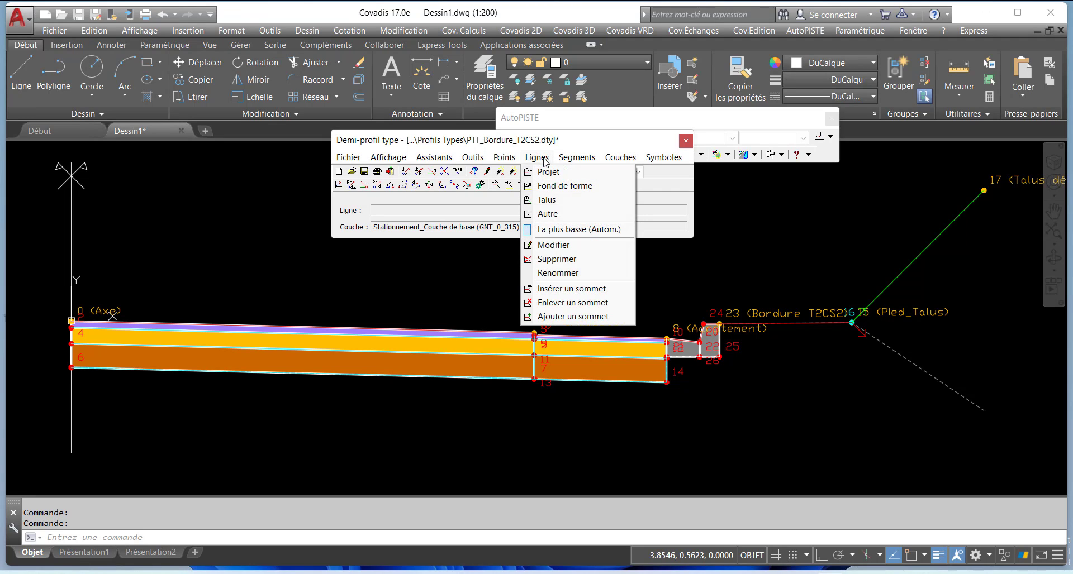
{"action": "left_click", "coordinate": [555, 186]}
{"action": "left_click", "coordinate": [532, 288]}
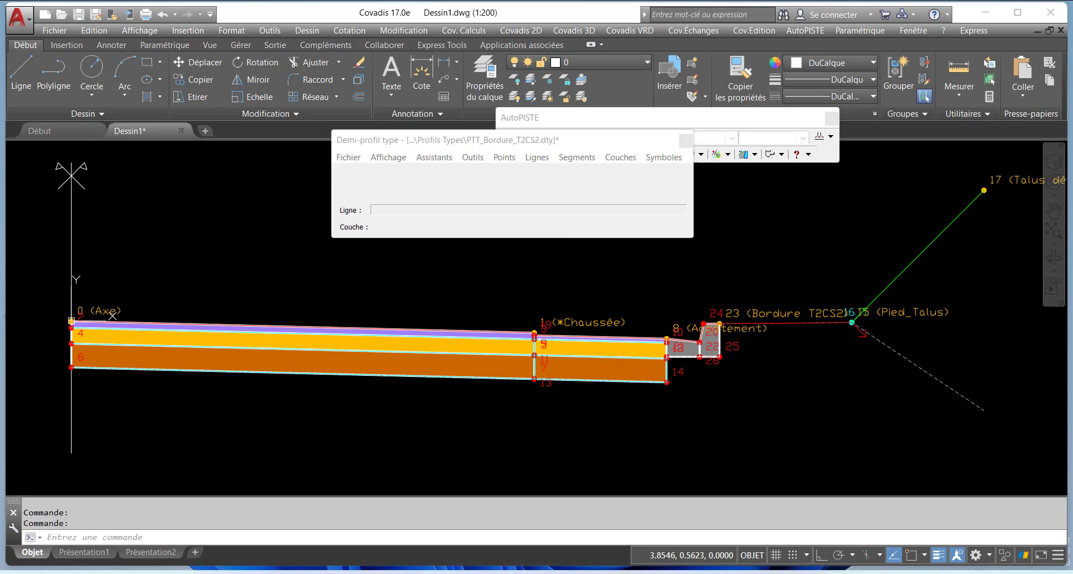
{"action": "left_click", "coordinate": [537, 157]}
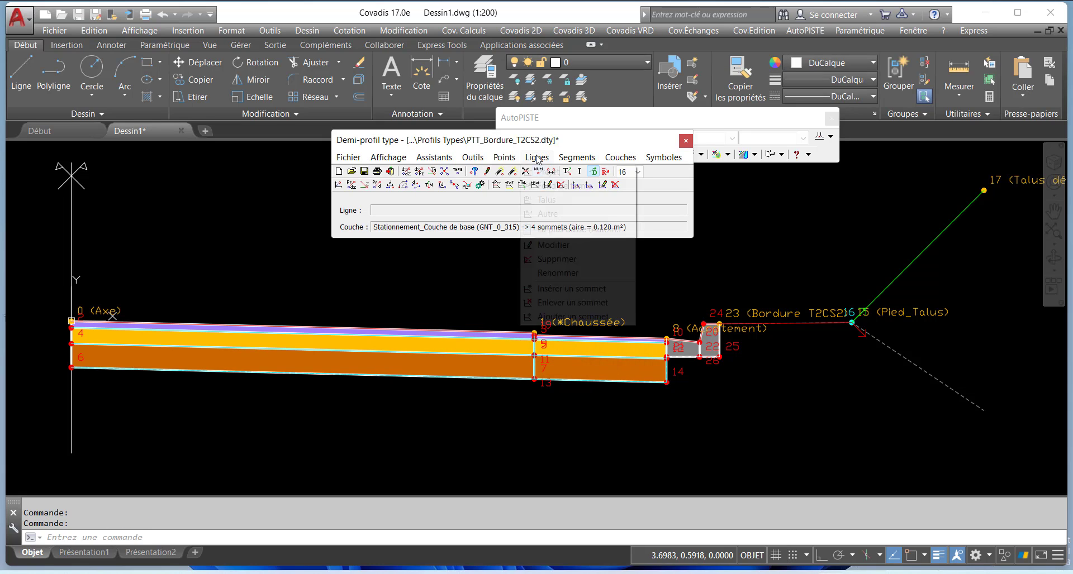
{"action": "left_click", "coordinate": [562, 260]}
{"action": "left_click", "coordinate": [480, 388]}
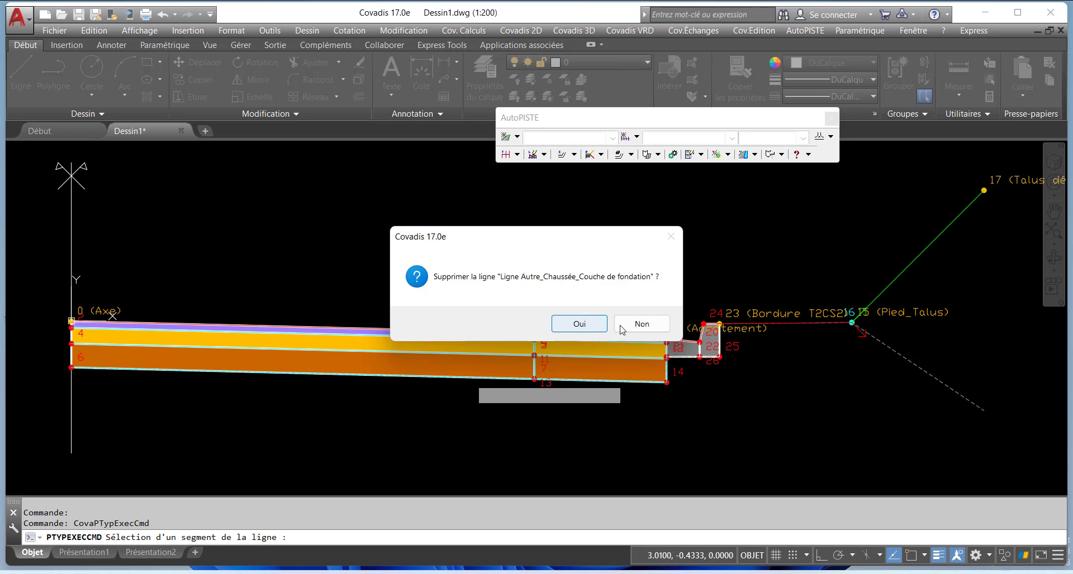
{"action": "left_click", "coordinate": [642, 324]}
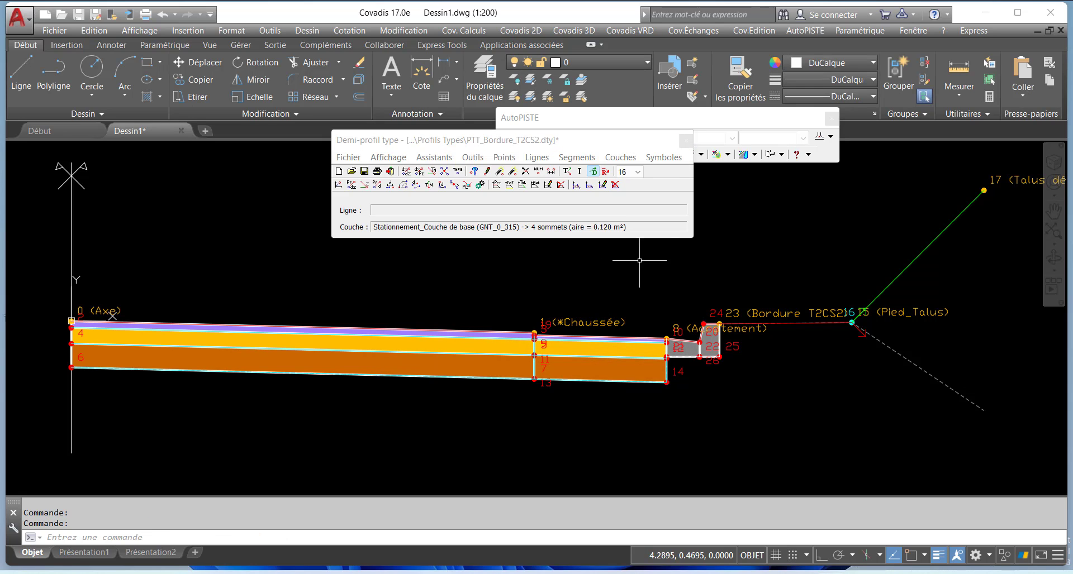
- Start a fond de forme line with Déblai segments, from point 6 at the axis to point 7 under the carriageway edge
{"action": "left_click", "coordinate": [545, 162]}
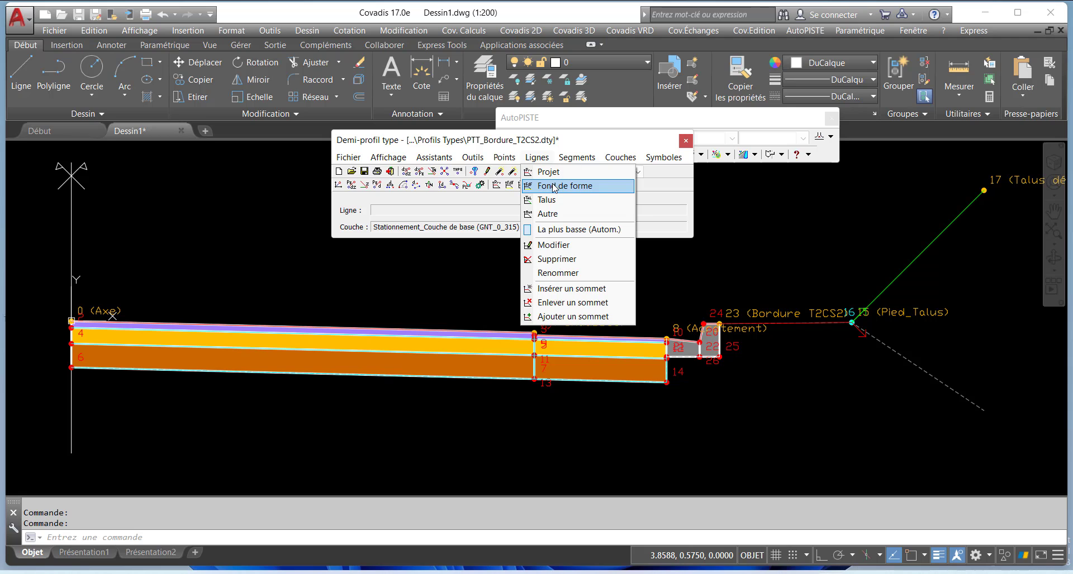
{"action": "left_click", "coordinate": [553, 190]}
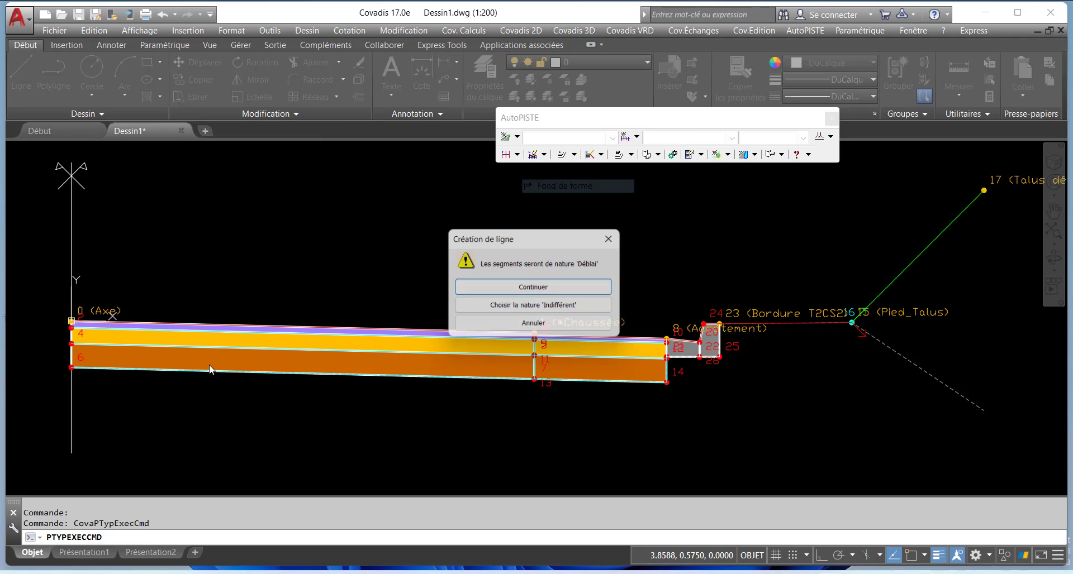
{"action": "left_click", "coordinate": [501, 293]}
{"action": "left_click", "coordinate": [73, 367]}
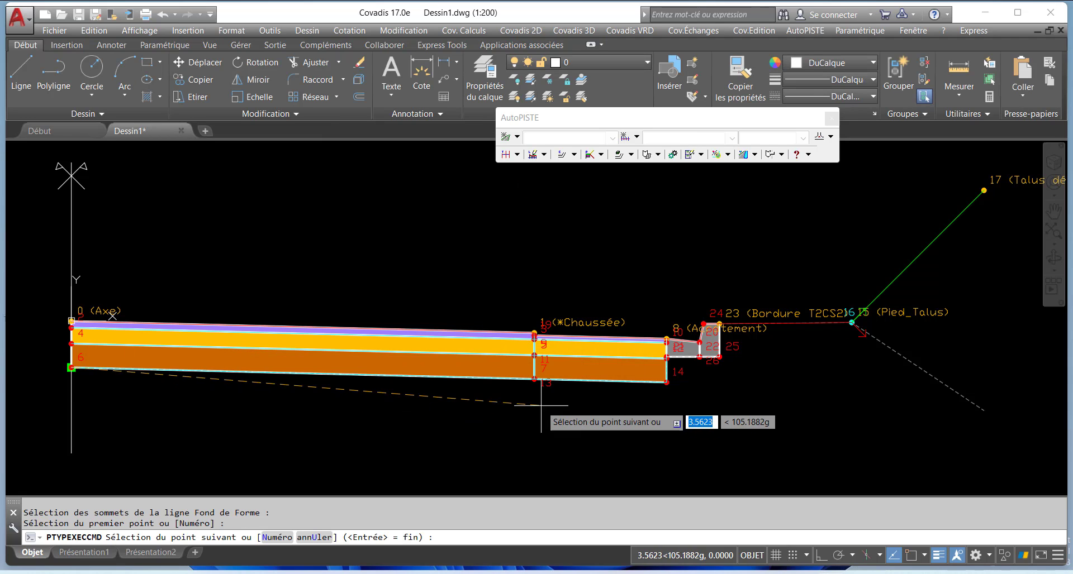
{"action": "left_click", "coordinate": [535, 384]}
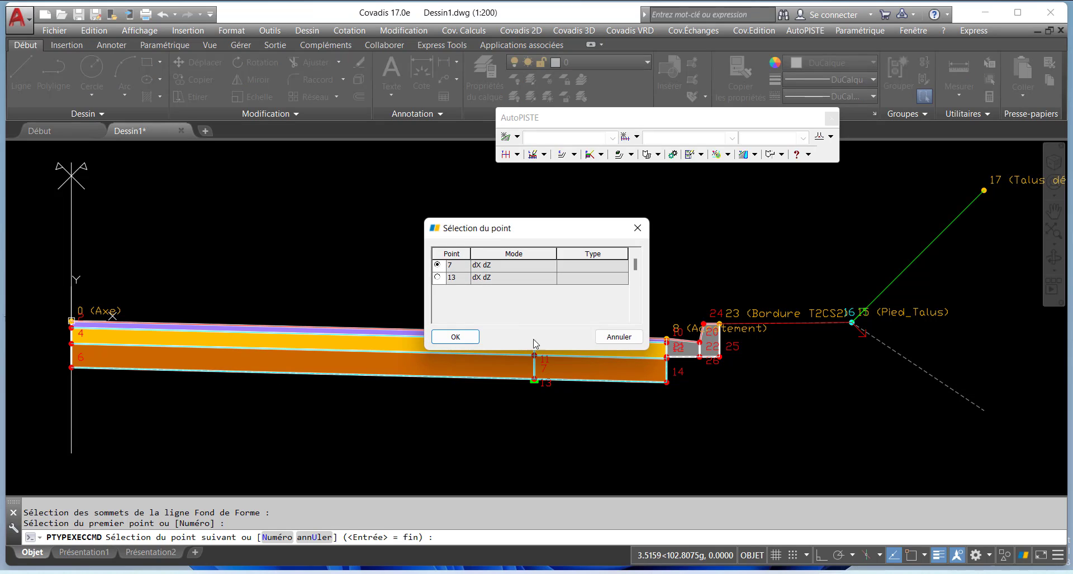
{"action": "left_click", "coordinate": [463, 337]}
- Continue the fond de forme line under the parking strip, gutter and kerb, up to point 23, through the slope foot to point 17, and finish it
{"action": "left_click", "coordinate": [667, 373]}
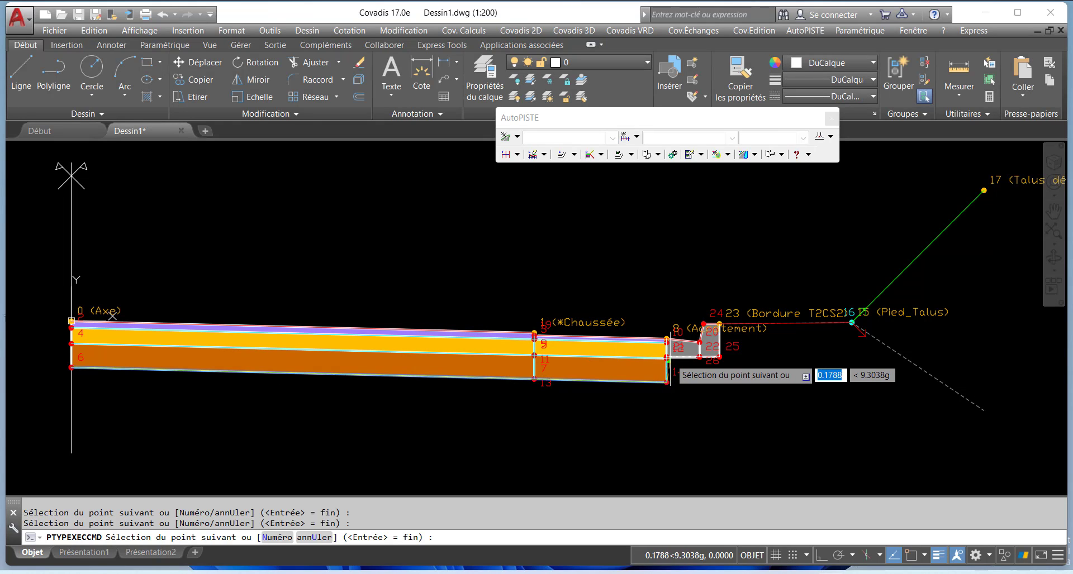
{"action": "scroll", "coordinate": [670, 370], "scroll_direction": "up", "scroll_amount": 5}
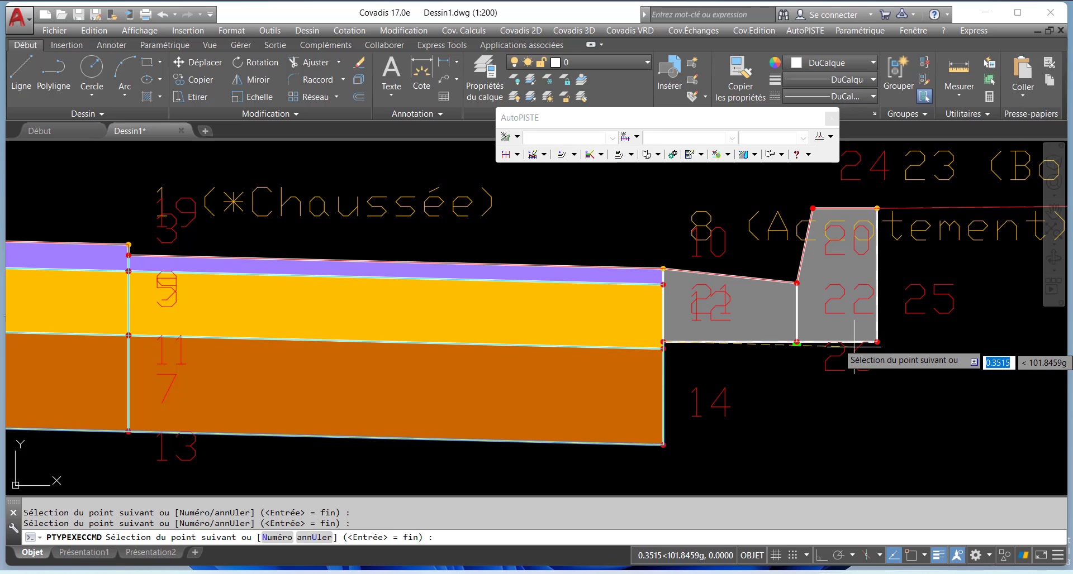
{"action": "scroll", "coordinate": [671, 346], "scroll_direction": "down", "scroll_amount": 6}
{"action": "scroll", "coordinate": [587, 352], "scroll_direction": "up", "scroll_amount": 4}
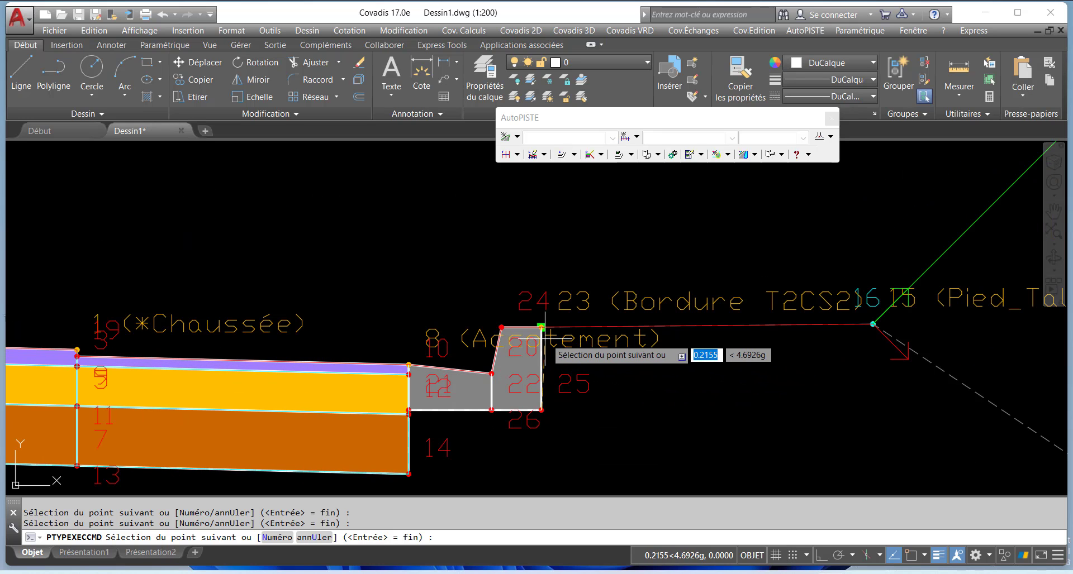
{"action": "scroll", "coordinate": [665, 391], "scroll_direction": "down", "scroll_amount": 2}
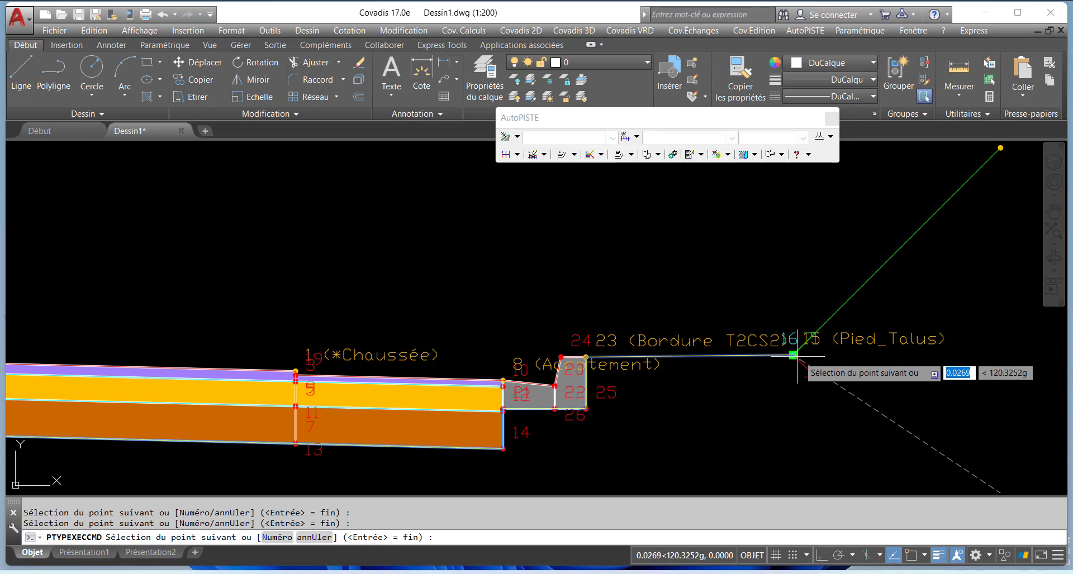
{"action": "scroll", "coordinate": [670, 400], "scroll_direction": "down", "scroll_amount": 4}
{"action": "left_click", "coordinate": [792, 305]}
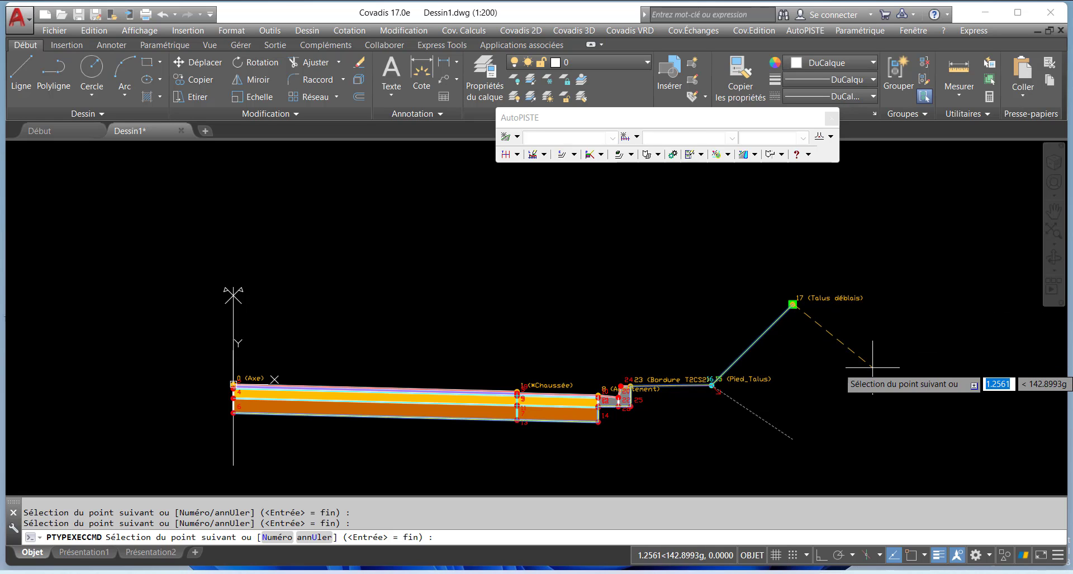
{"action": "key", "text": "Return"}
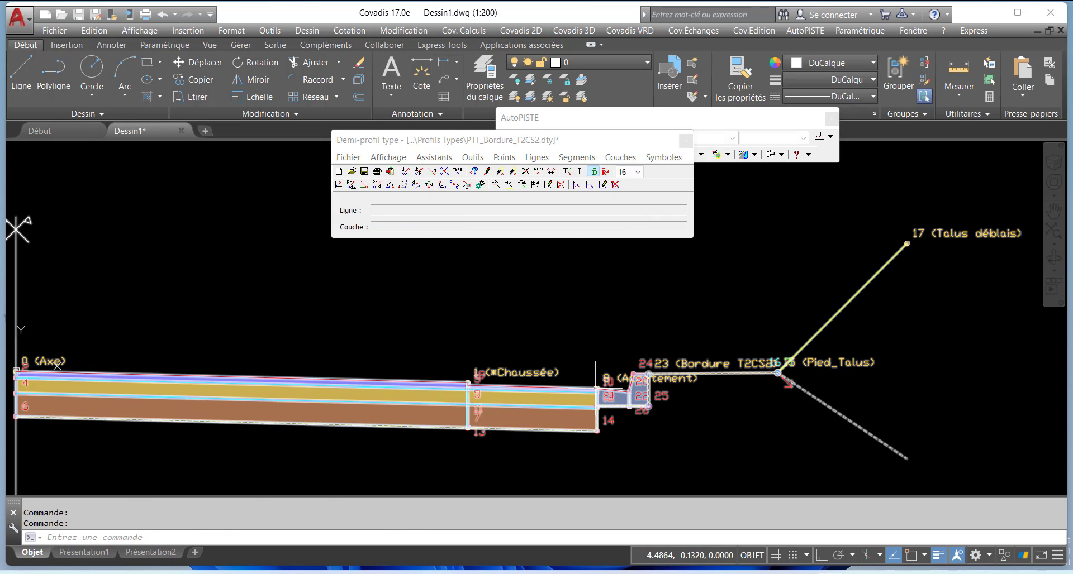
- Save the half-profile PTT_Bordure_T2CS2.dty, accepting the remarks about superimposed points
{"action": "left_click", "coordinate": [364, 172]}
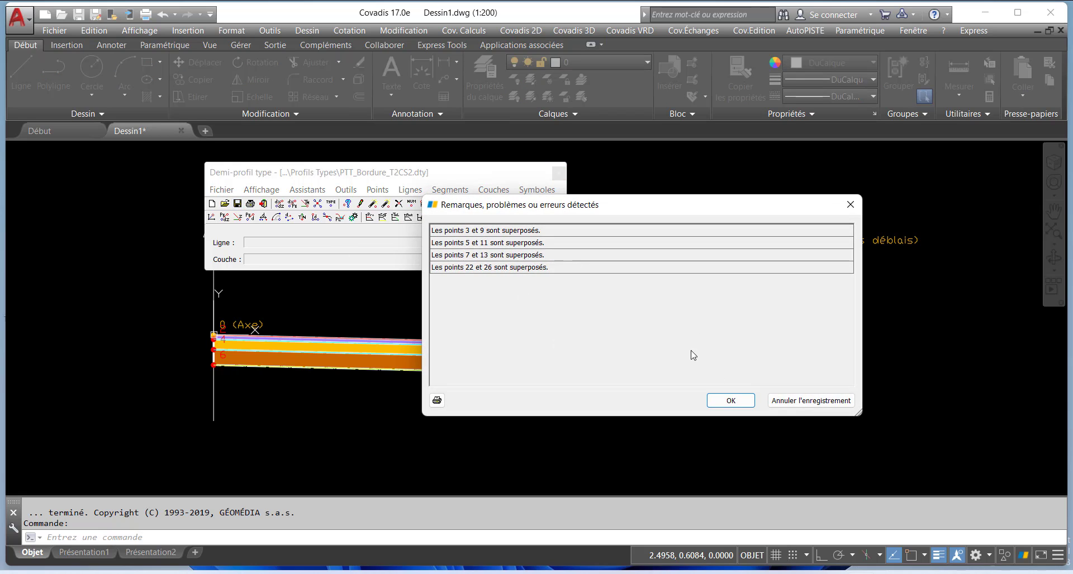
{"action": "left_click", "coordinate": [729, 400]}
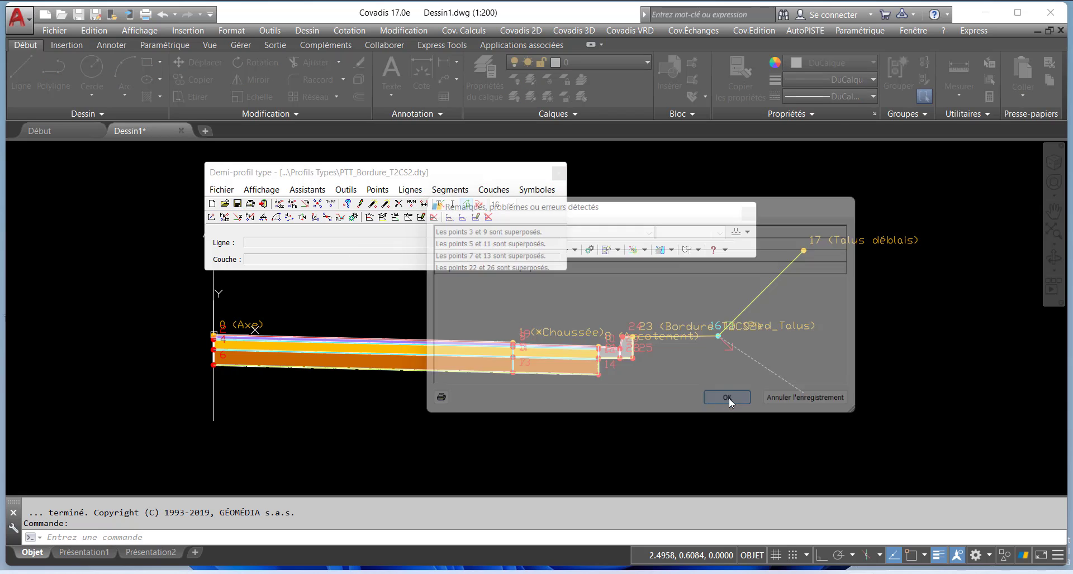
{"action": "scroll", "coordinate": [626, 312], "scroll_direction": "down", "scroll_amount": 4}
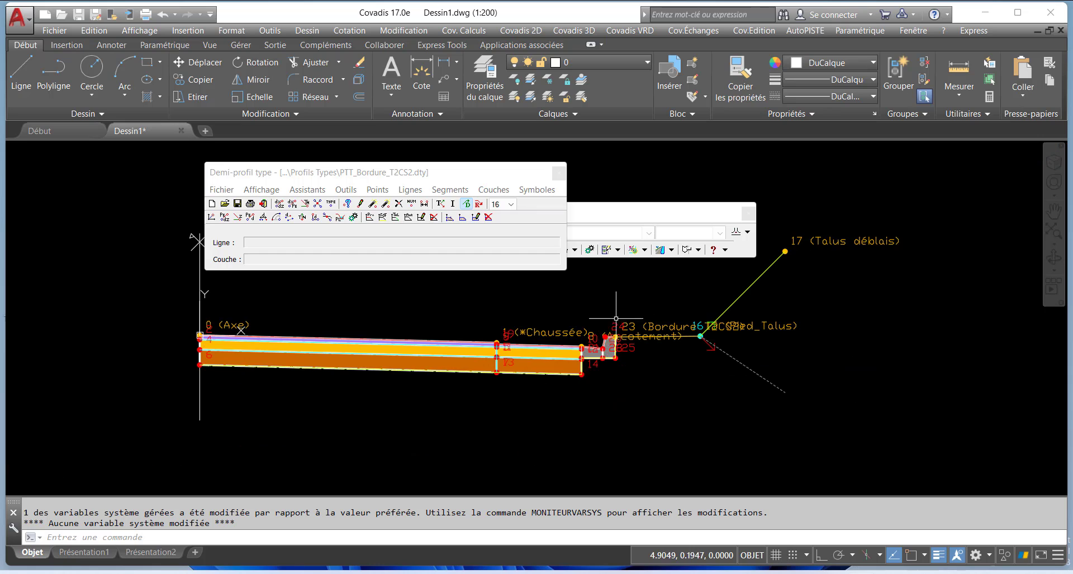
{"action": "scroll", "coordinate": [512, 353], "scroll_direction": "up", "scroll_amount": 2}
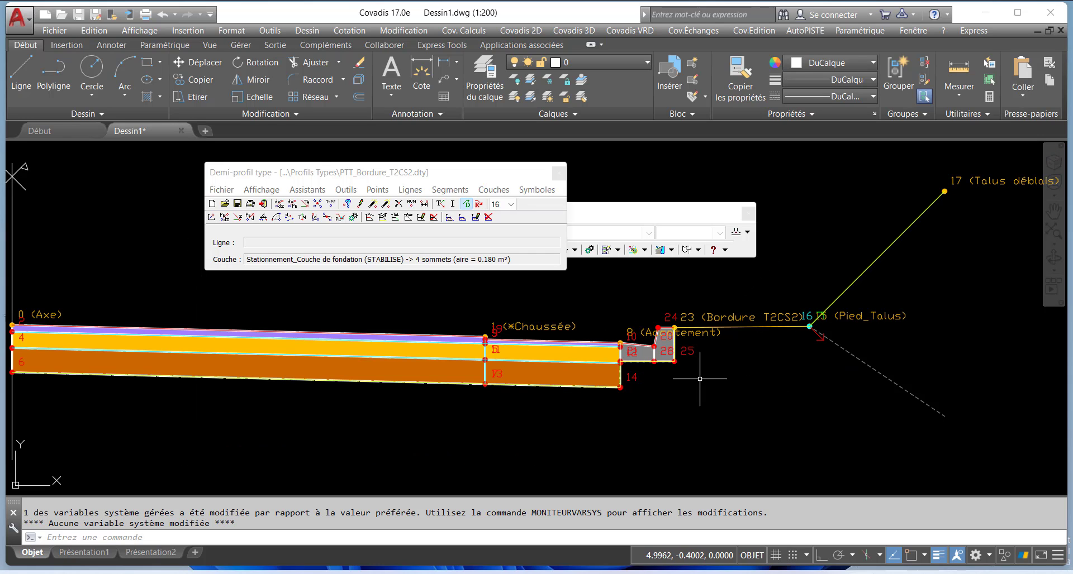
{"action": "scroll", "coordinate": [605, 345], "scroll_direction": "up", "scroll_amount": 2}
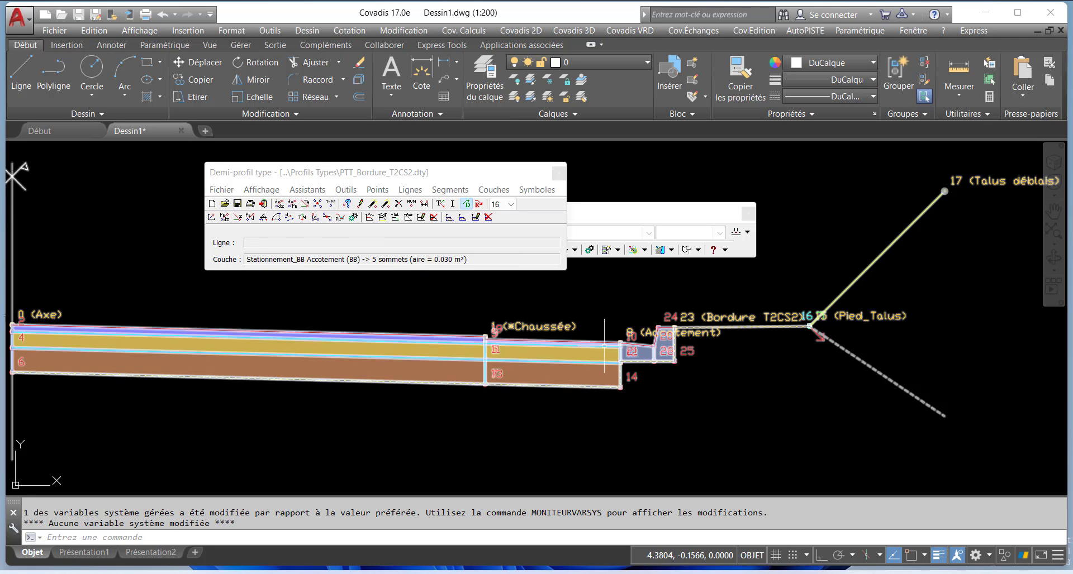
{"action": "middle_click_drag", "start_coordinate": [463, 368], "coordinate": [372, 381]}
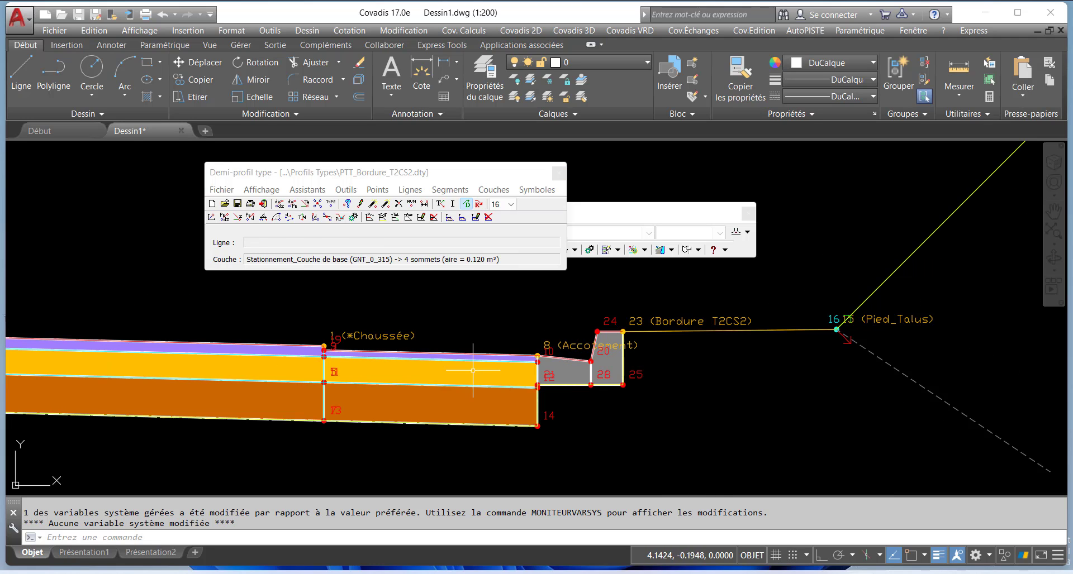
{"action": "scroll", "coordinate": [503, 349], "scroll_direction": "down", "scroll_amount": 5}
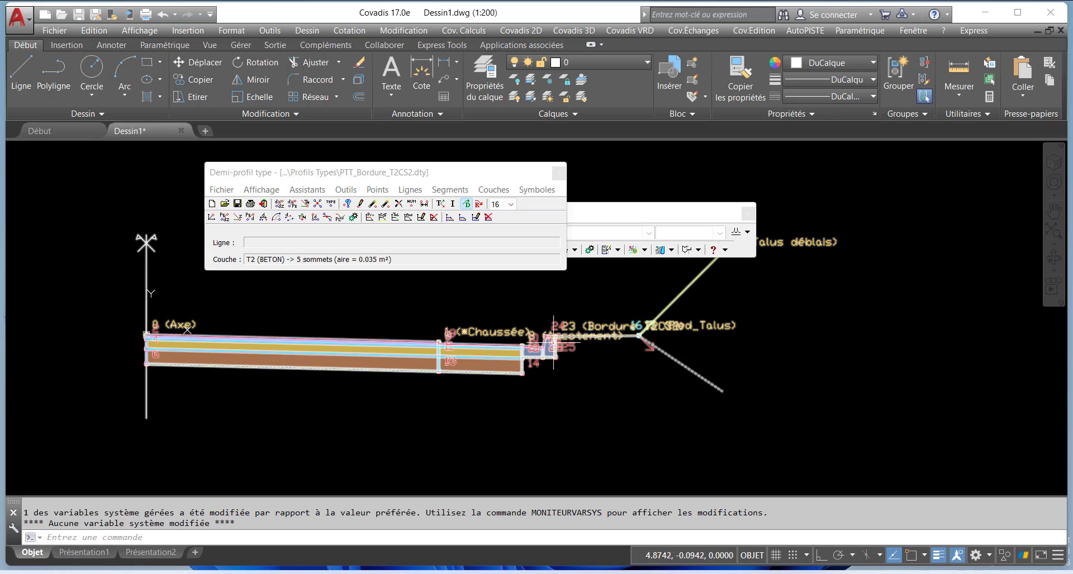